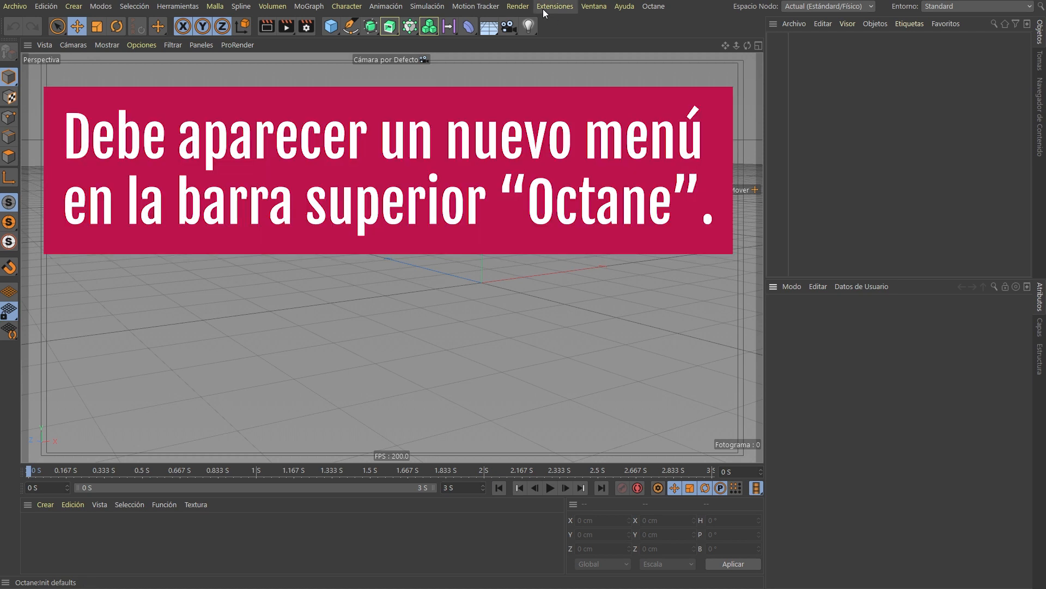
Open the Octane Live Viewer window and dock it as a narrower pane on the viewport's left side
{"action": "left_click", "coordinate": [657, 7]}
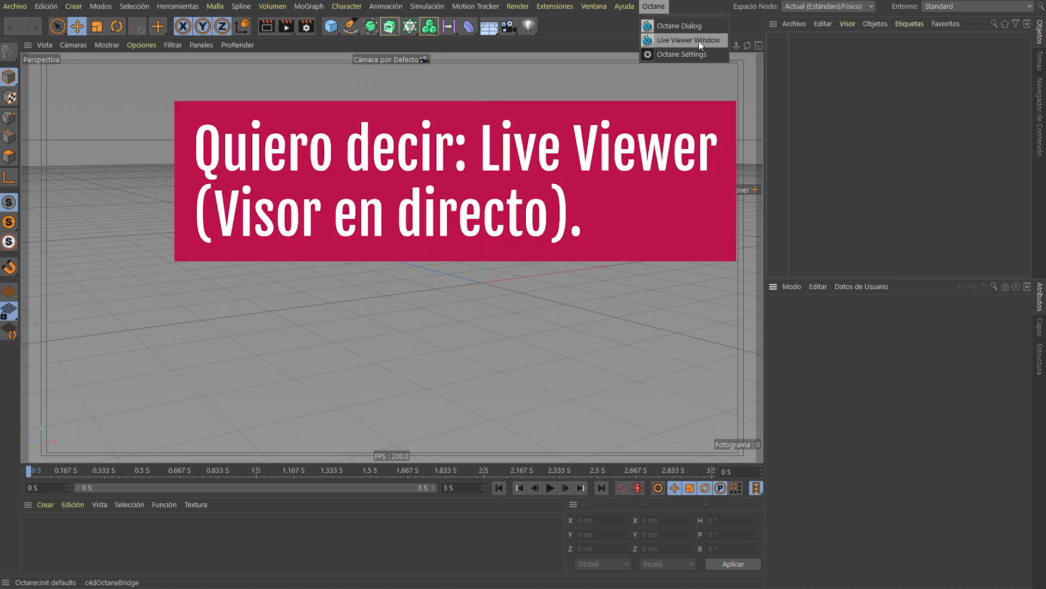
{"action": "left_click", "coordinate": [699, 41]}
{"action": "left_click_drag", "start_coordinate": [308, 121], "coordinate": [638, 92]}
{"action": "left_click_drag", "start_coordinate": [819, 147], "coordinate": [489, 133]}
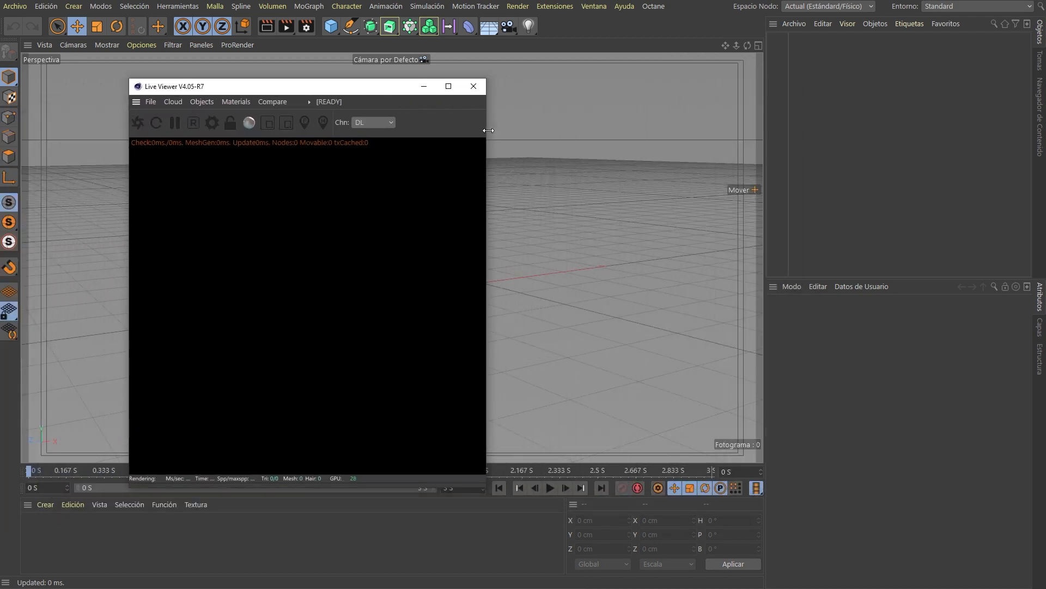
{"action": "left_click_drag", "start_coordinate": [392, 88], "coordinate": [487, 110]}
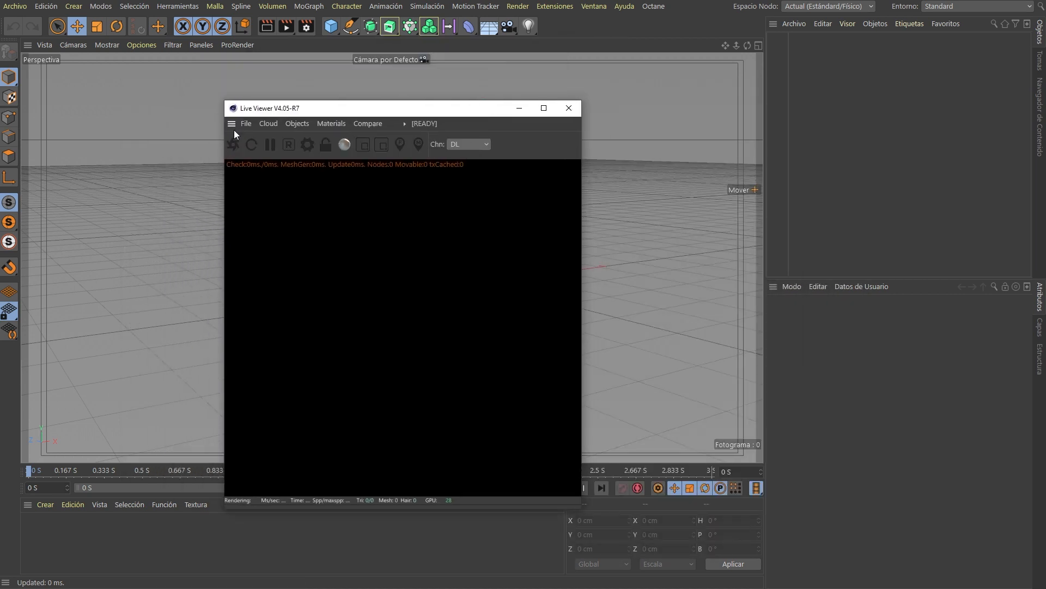
{"action": "left_click_drag", "start_coordinate": [12, 125], "coordinate": [4, 142]}
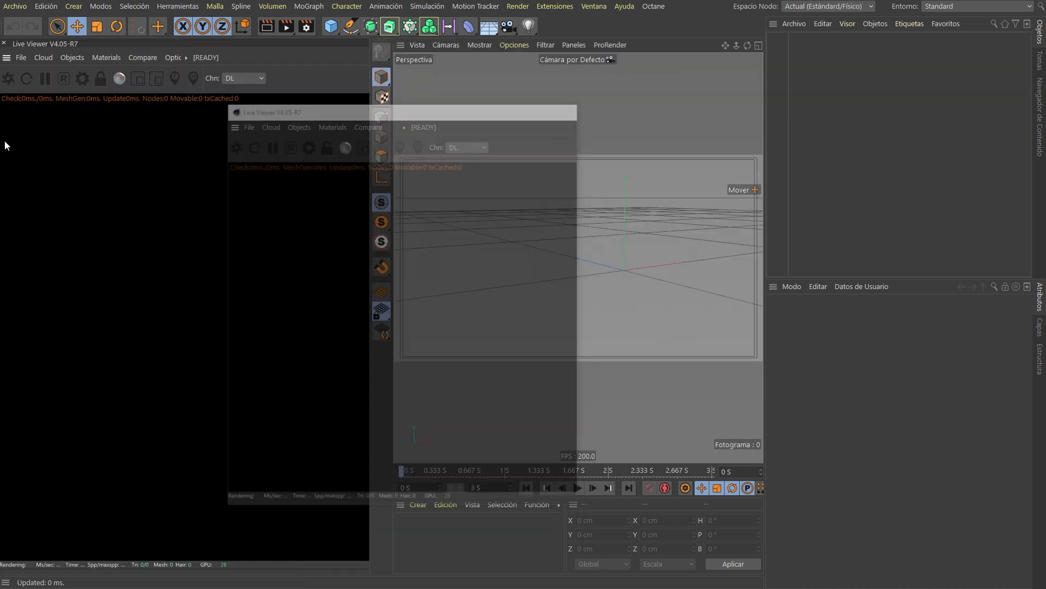
{"action": "left_click_drag", "start_coordinate": [362, 180], "coordinate": [164, 173]}
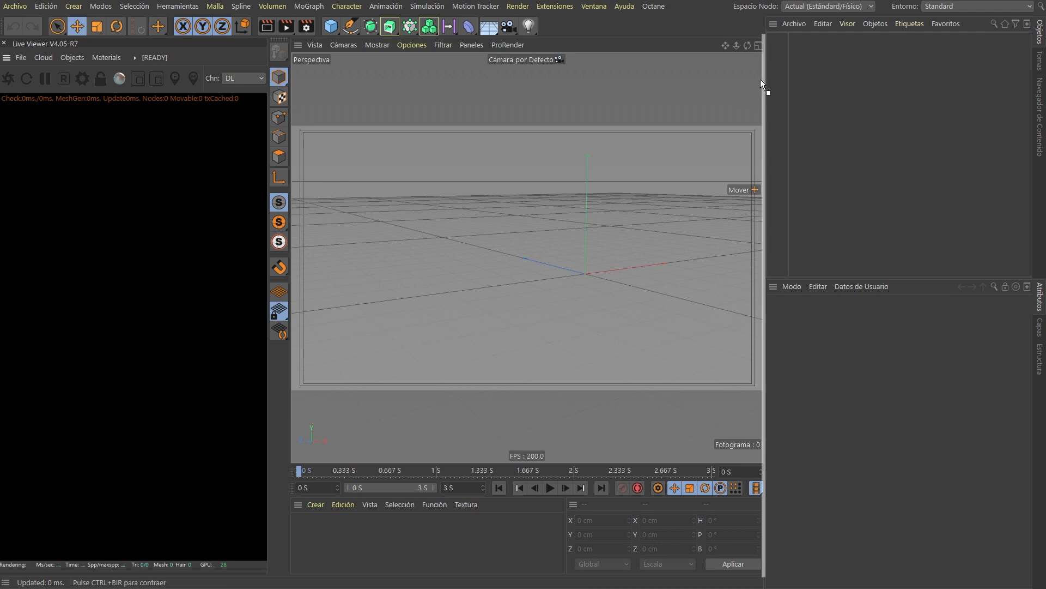
Move the vertical mode palette between the viewport and the object manager, and narrow the Live Viewer again
{"action": "left_click_drag", "start_coordinate": [759, 79], "coordinate": [760, 80]}
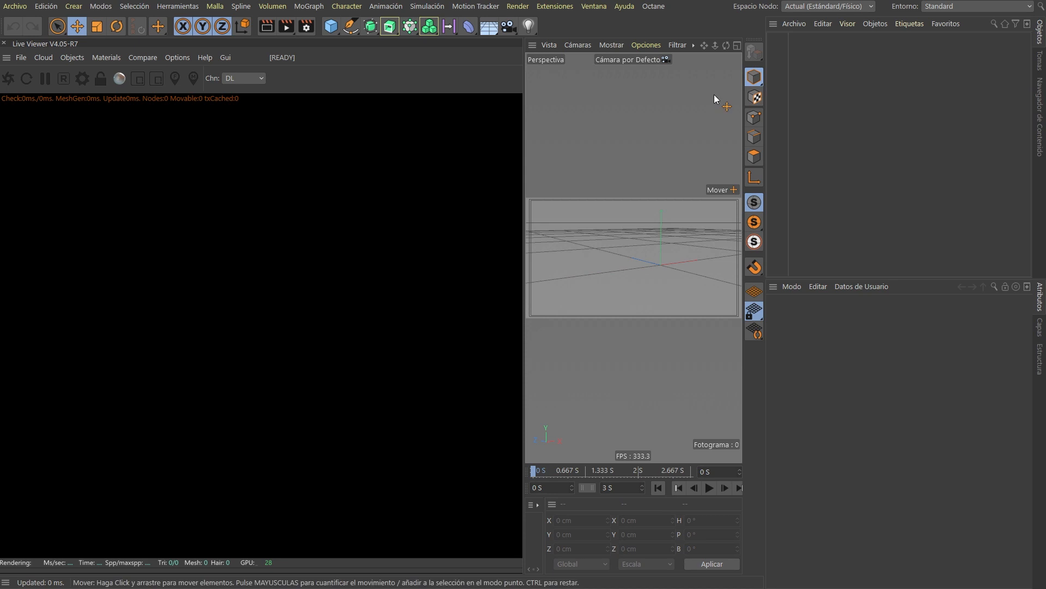
{"action": "left_click_drag", "start_coordinate": [526, 136], "coordinate": [267, 133]}
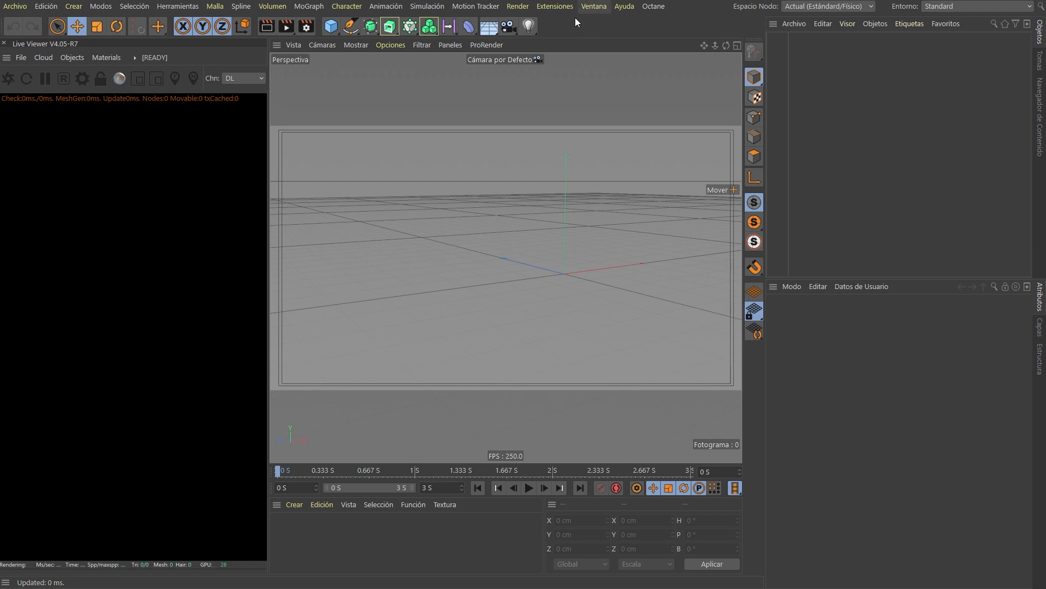
Load the Octane tool palette, widen its window to show all tools, and look over the Live Viewer's material types
{"action": "right_click", "coordinate": [571, 24]}
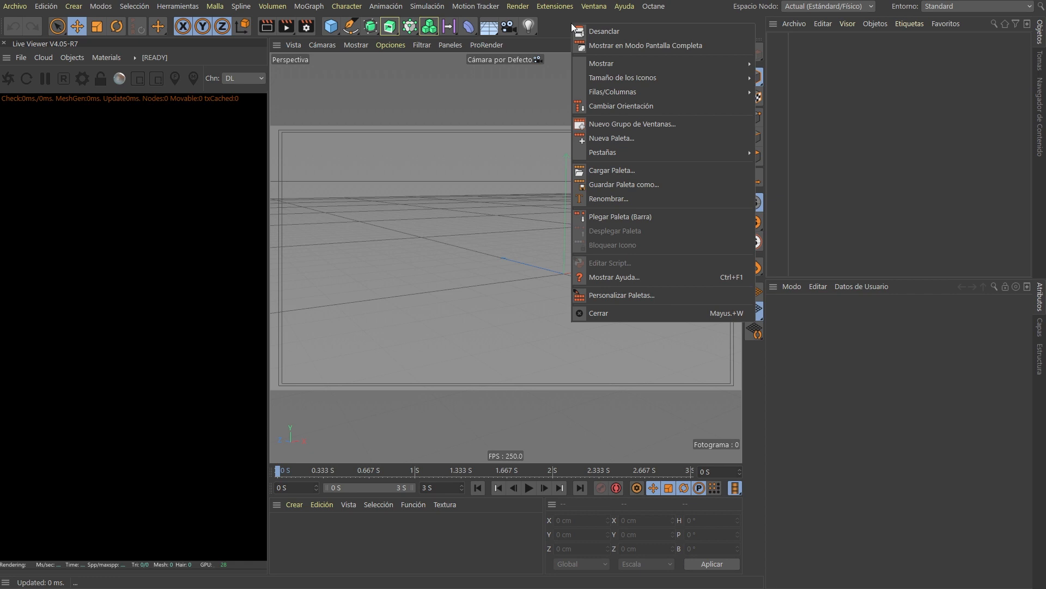
{"action": "left_click", "coordinate": [611, 171]}
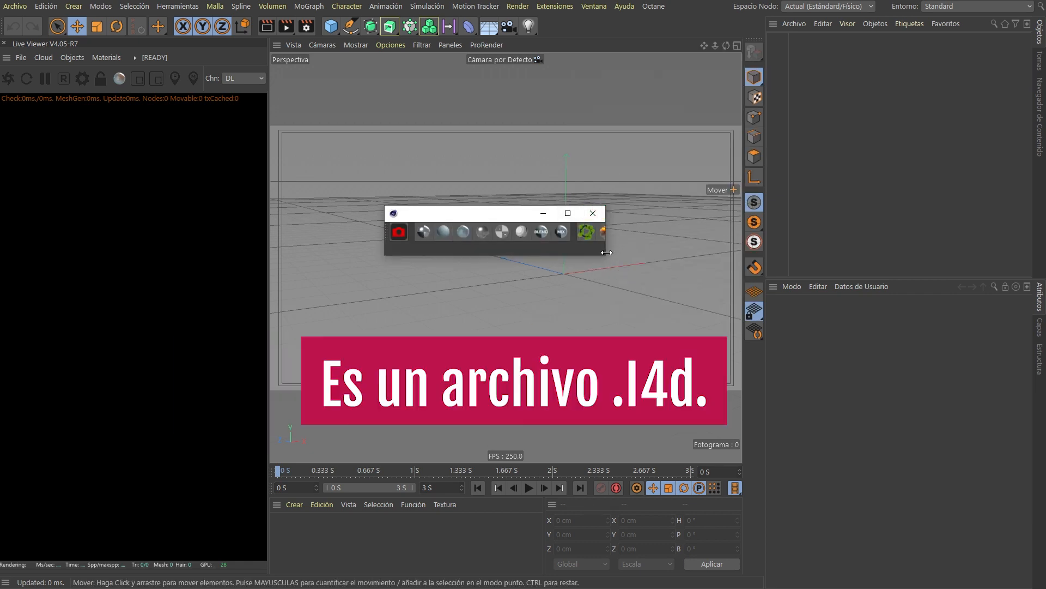
{"action": "left_click_drag", "start_coordinate": [606, 252], "coordinate": [916, 252]}
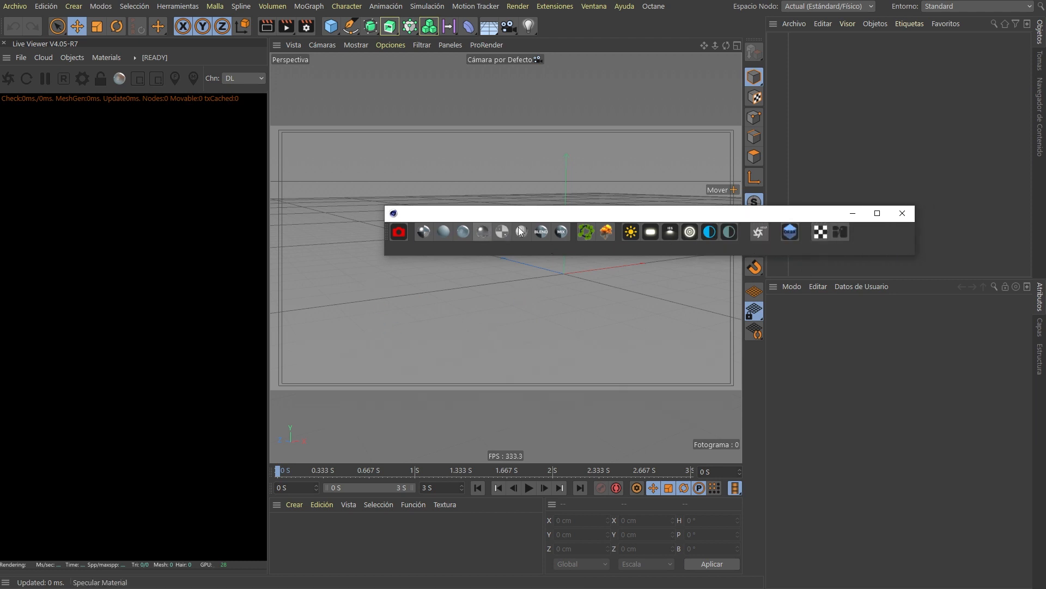
{"action": "left_click", "coordinate": [103, 57]}
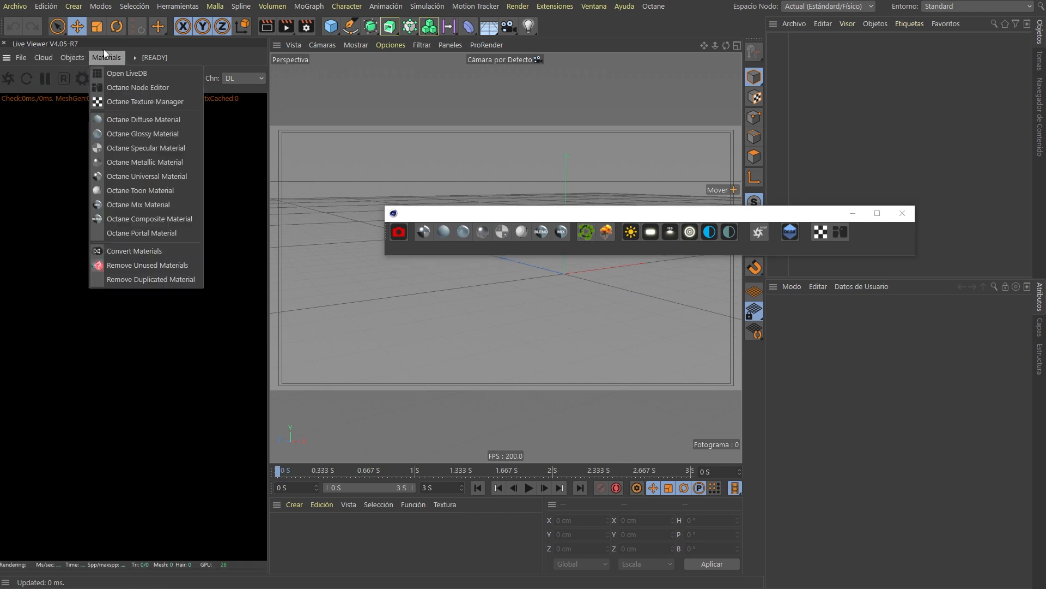
{"action": "left_click", "coordinate": [232, 52]}
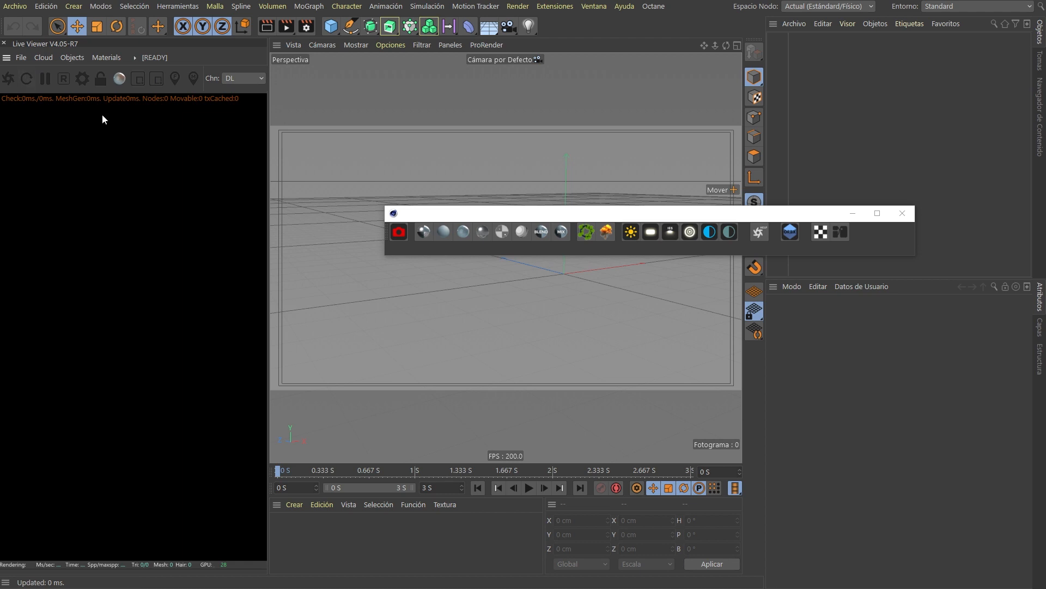
Dock the Octane palette between the viewport and the timeline, enlarging the viewport and the object manager's name column
{"action": "left_click_drag", "start_coordinate": [328, 413], "coordinate": [277, 459]}
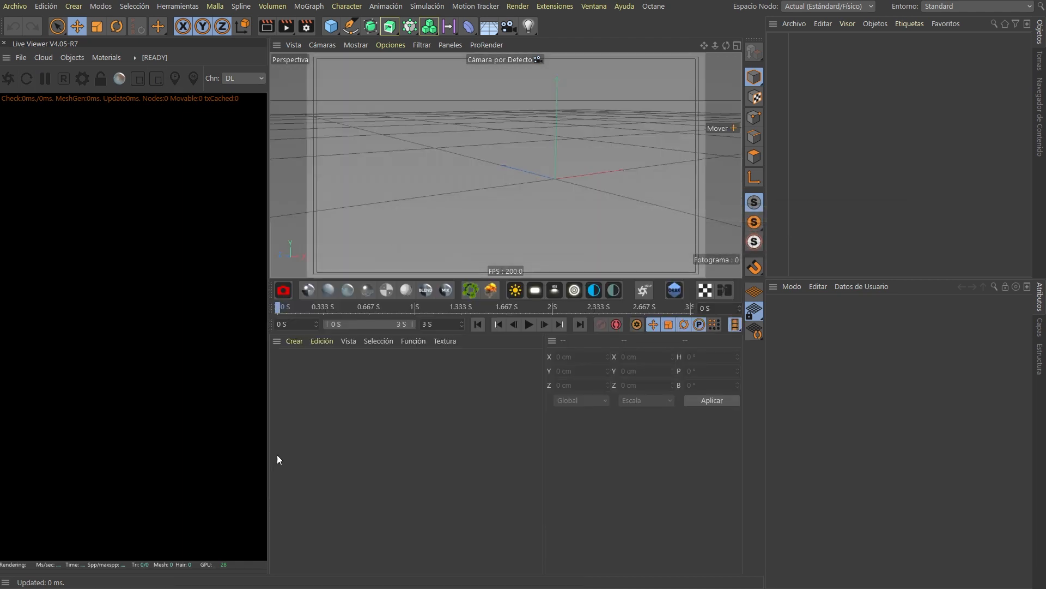
{"action": "left_click_drag", "start_coordinate": [526, 279], "coordinate": [526, 421]}
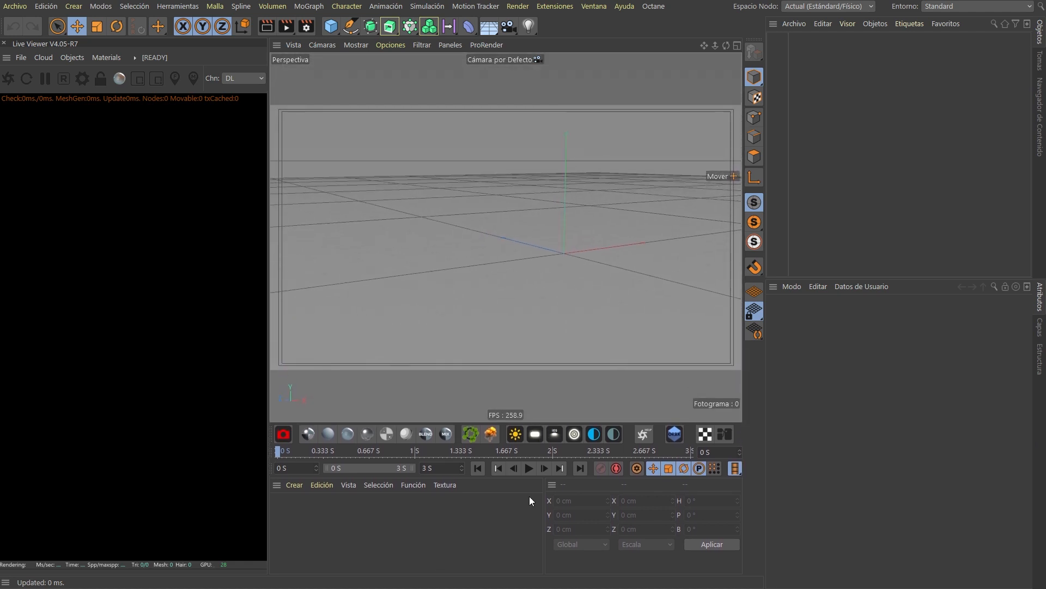
{"action": "left_click_drag", "start_coordinate": [788, 119], "coordinate": [871, 120]}
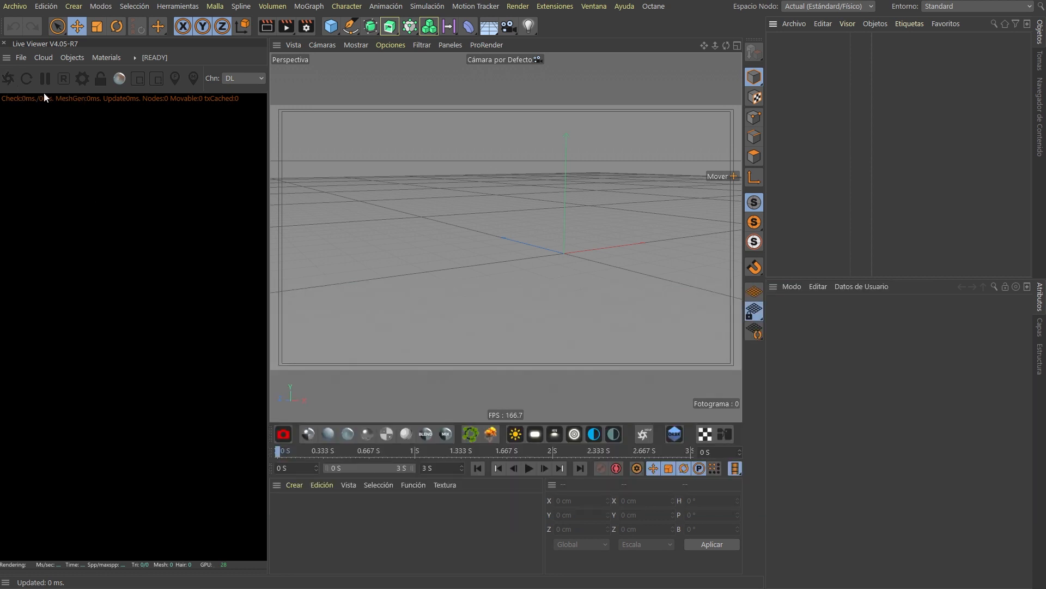
Start the Octane live render and add a cube raised above the ground grid
{"action": "left_click", "coordinate": [12, 80]}
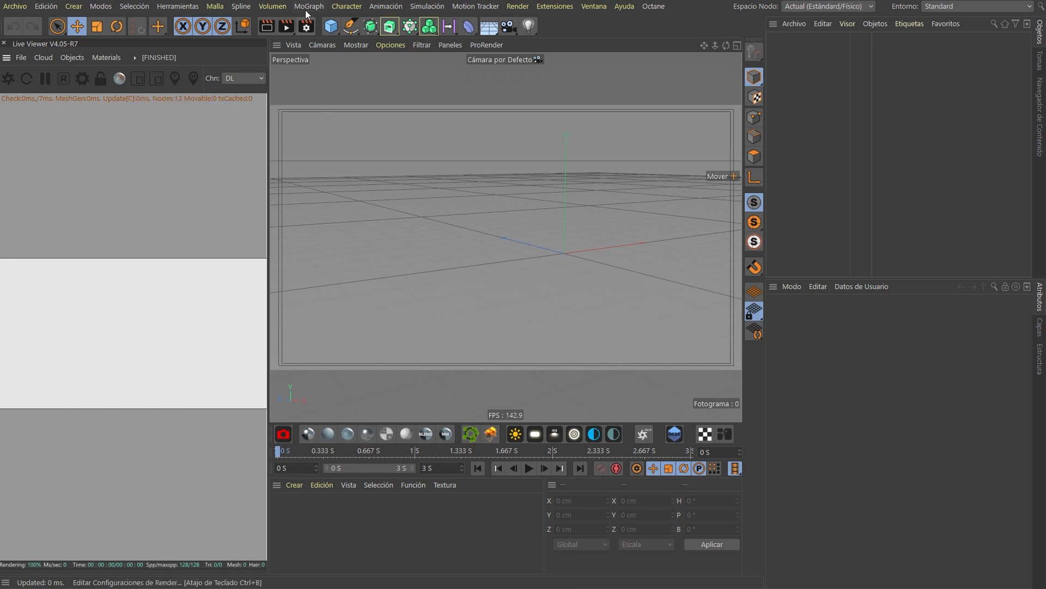
{"action": "left_click", "coordinate": [332, 26]}
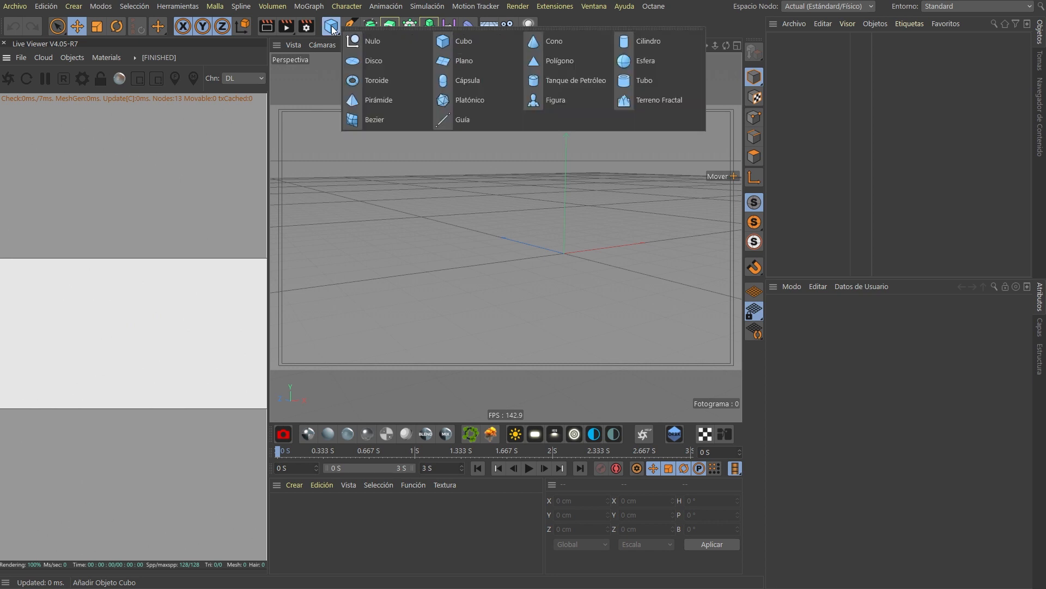
{"action": "left_click", "coordinate": [476, 39]}
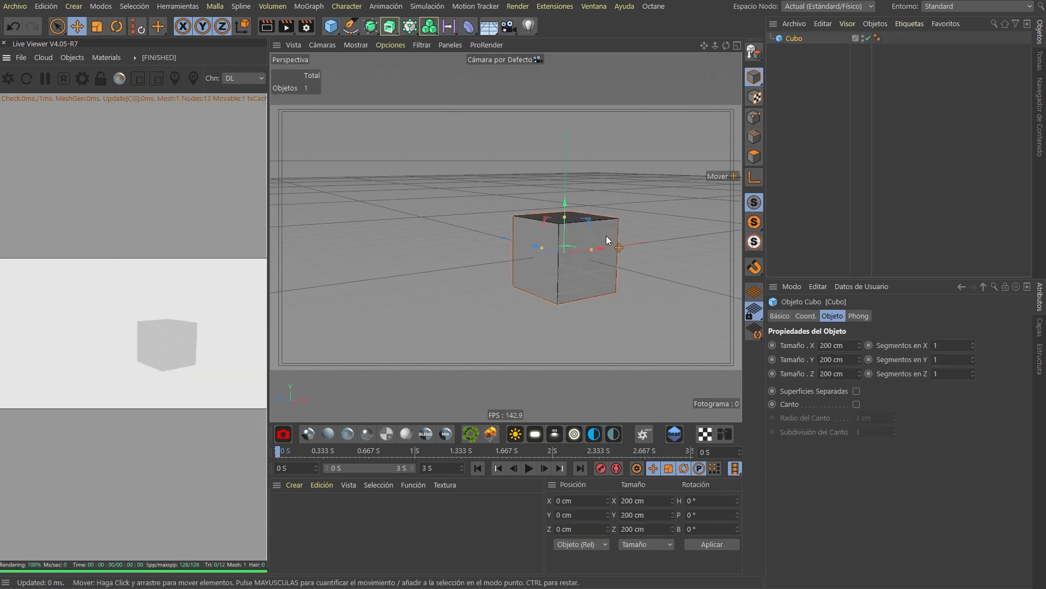
{"action": "left_click_drag", "start_coordinate": [567, 202], "coordinate": [561, 159]}
Add a plane beneath the cube and scale it uniformly to about 928 cm per side
{"action": "left_click", "coordinate": [331, 25]}
{"action": "left_click", "coordinate": [472, 64]}
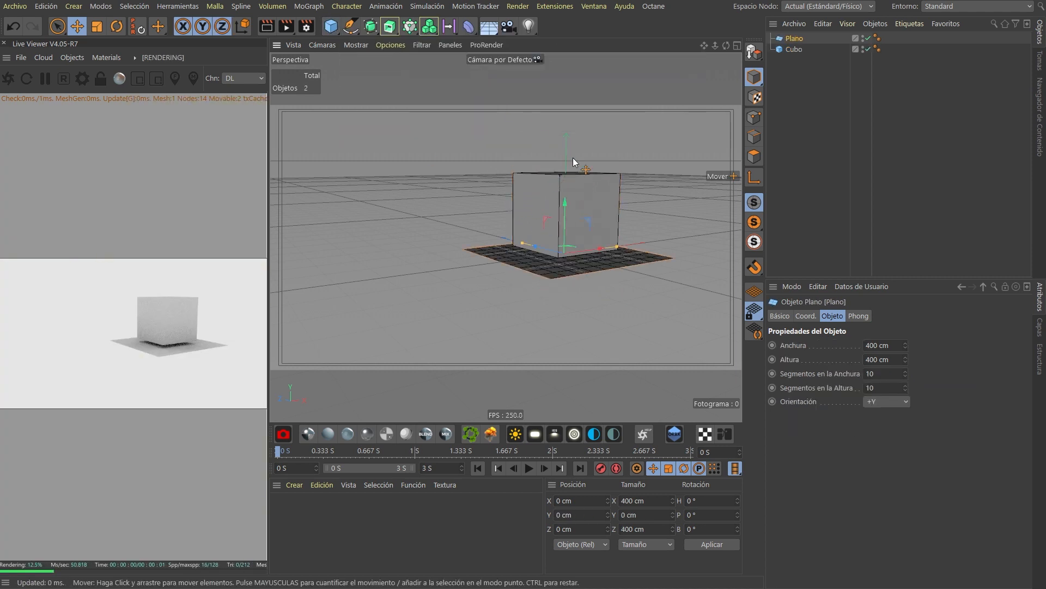
{"action": "key", "text": "t"}
{"action": "left_click_drag", "start_coordinate": [554, 274], "coordinate": [526, 273]}
Frame the cube closer in the perspective view, seen from slightly above with the plane around it
{"action": "left_click_drag", "start_coordinate": [606, 241], "coordinate": [600, 218], "text": "alt"}
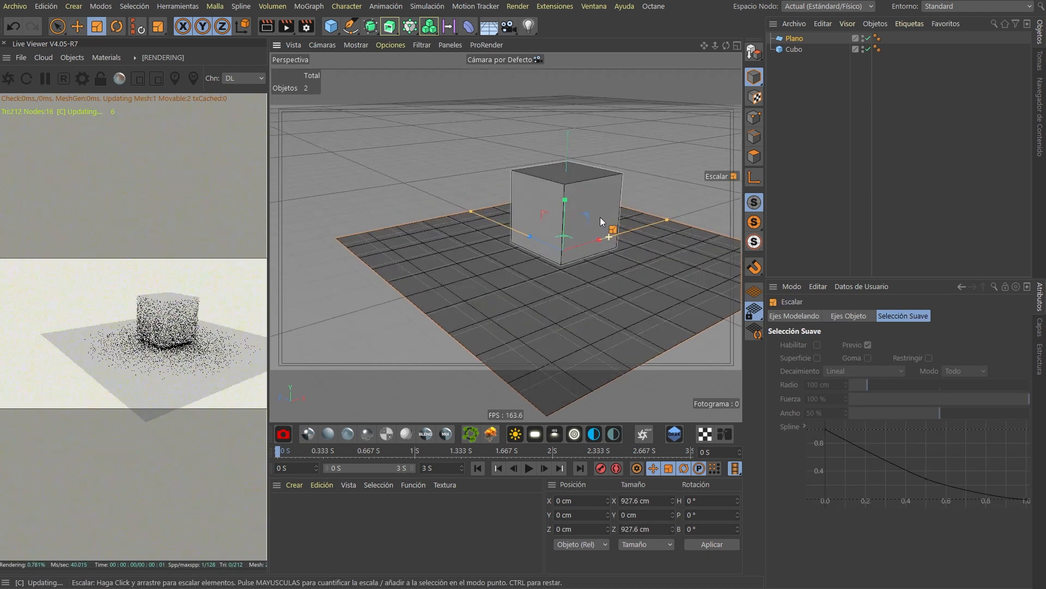
{"action": "middle_click_drag", "start_coordinate": [601, 218], "coordinate": [535, 213], "text": "alt"}
{"action": "right_click_drag", "start_coordinate": [501, 233], "coordinate": [578, 226], "text": "alt"}
{"action": "left_click_drag", "start_coordinate": [578, 226], "coordinate": [532, 265], "text": "alt"}
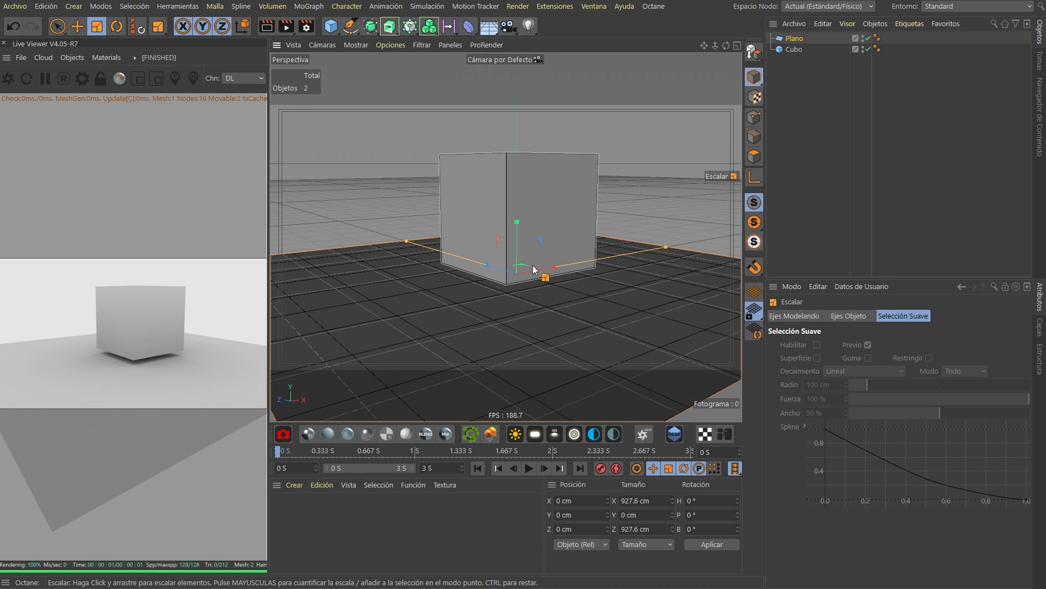
{"action": "left_click_drag", "start_coordinate": [532, 264], "coordinate": [492, 257], "text": "alt"}
{"action": "scroll", "coordinate": [492, 257], "scroll_direction": "up", "scroll_amount": 3}
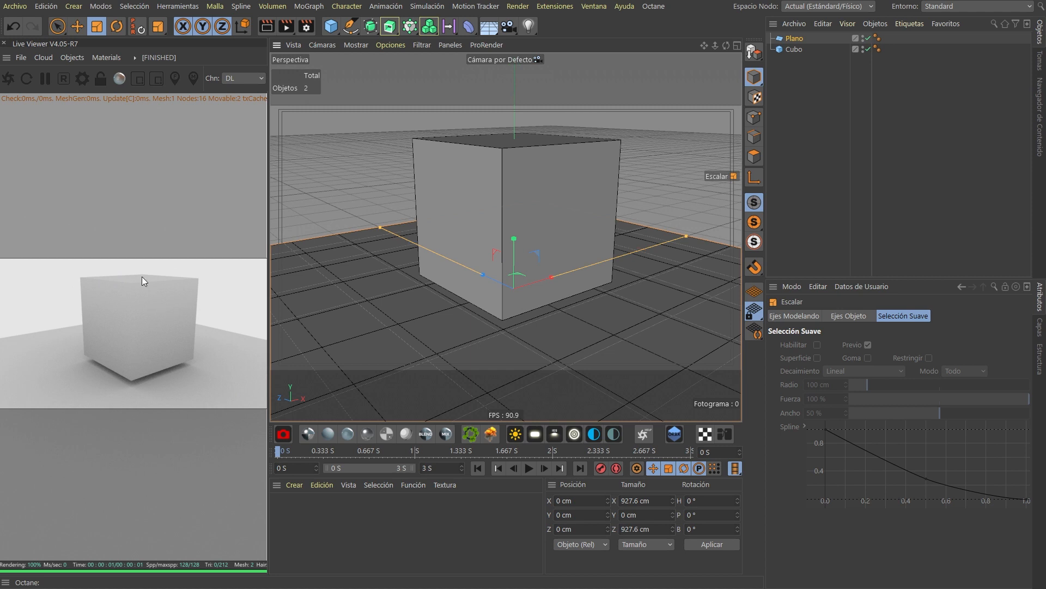
Check the output width and height in the render settings
{"action": "left_click", "coordinate": [306, 26]}
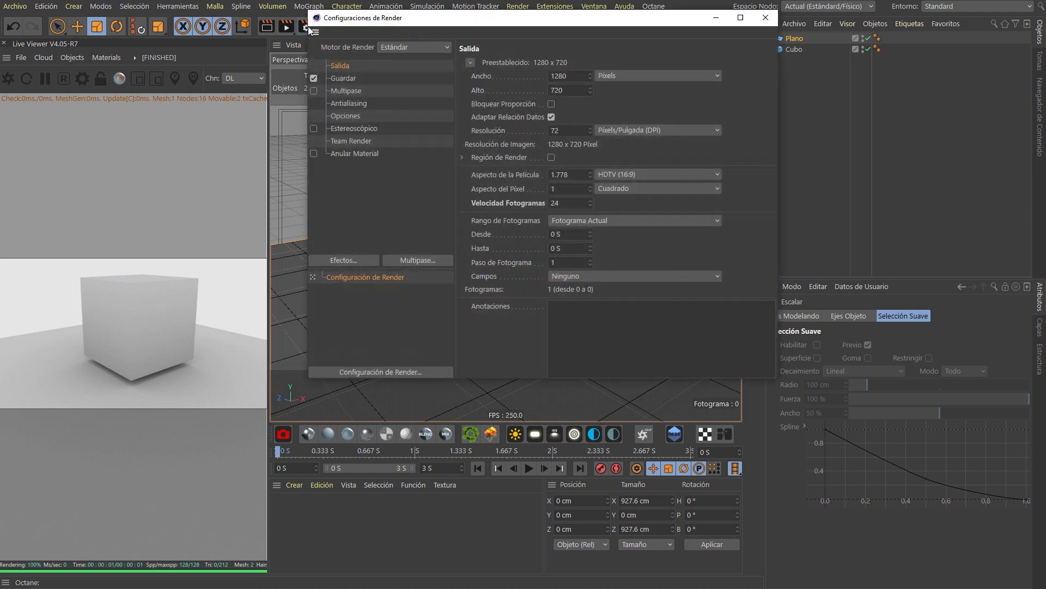
{"action": "left_click_drag", "start_coordinate": [411, 20], "coordinate": [411, 66]}
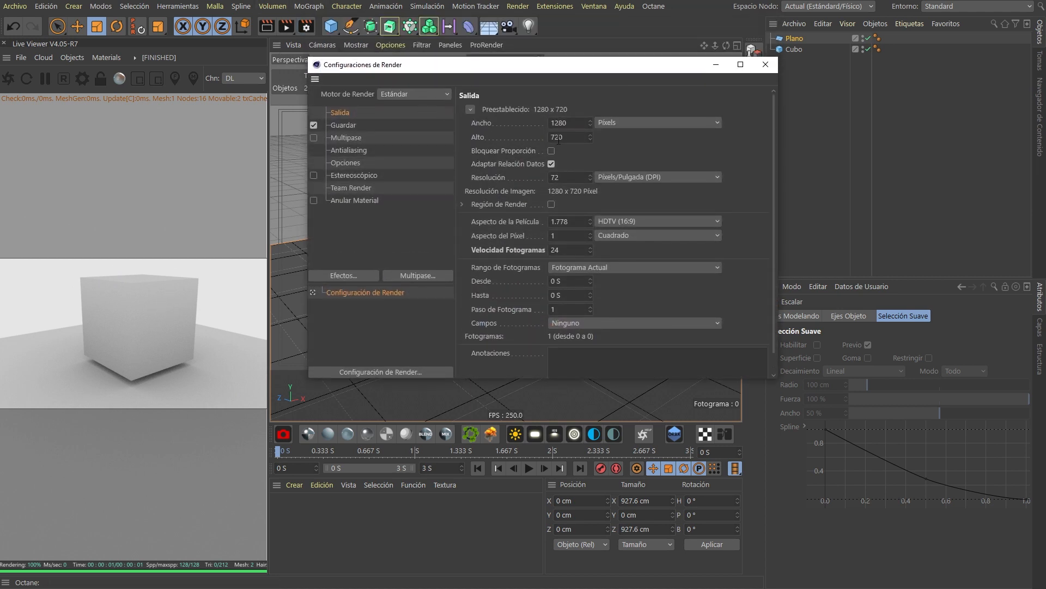
{"action": "left_click", "coordinate": [766, 66]}
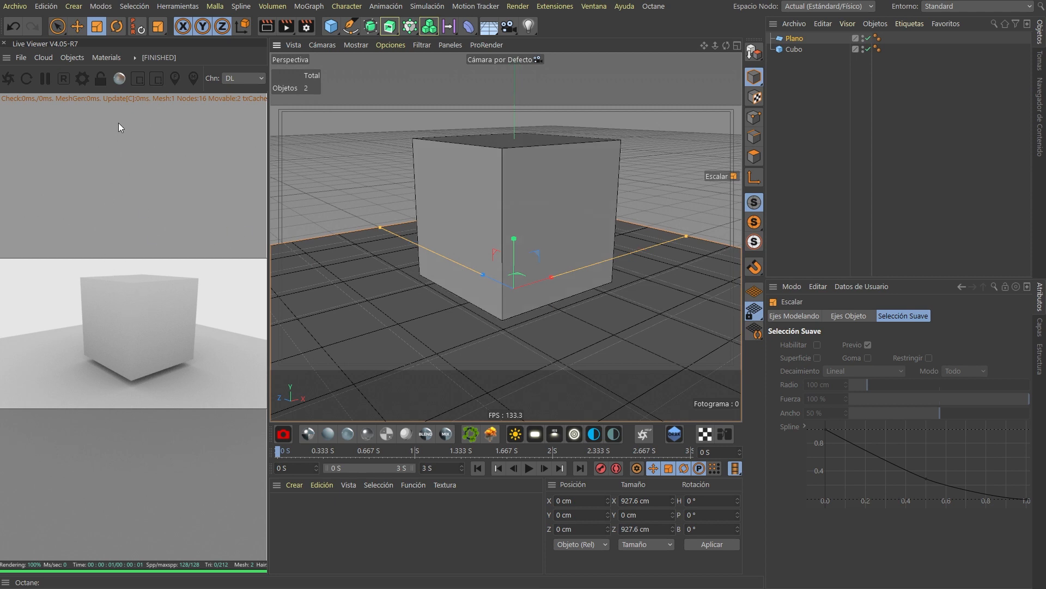
Try locking the Live Viewer to the render resolution with a wider viewer, and release the lock
{"action": "left_click", "coordinate": [99, 80]}
{"action": "left_click", "coordinate": [100, 81]}
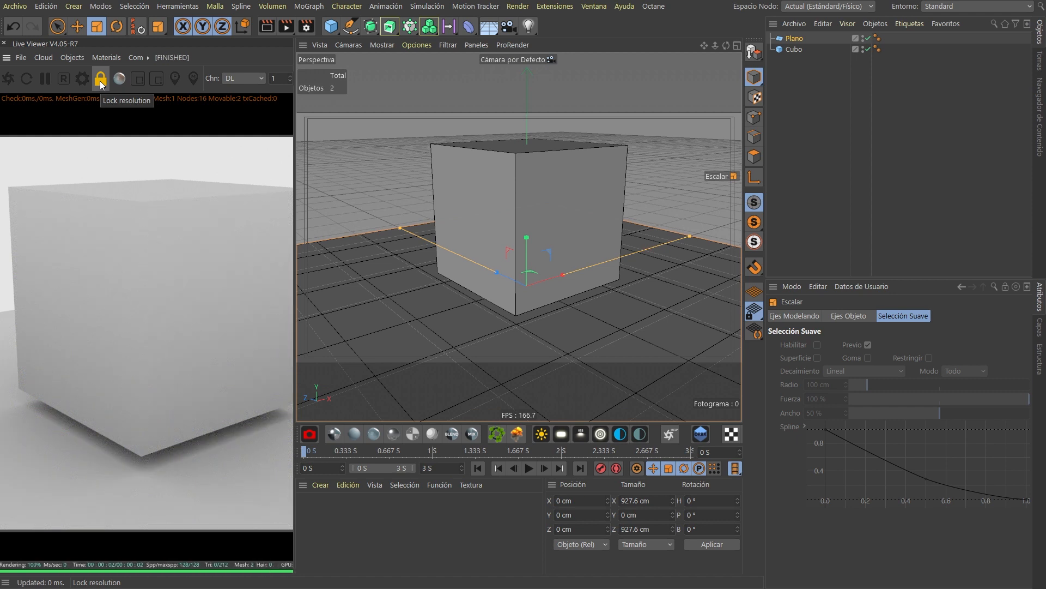
{"action": "left_click_drag", "start_coordinate": [295, 118], "coordinate": [531, 114]}
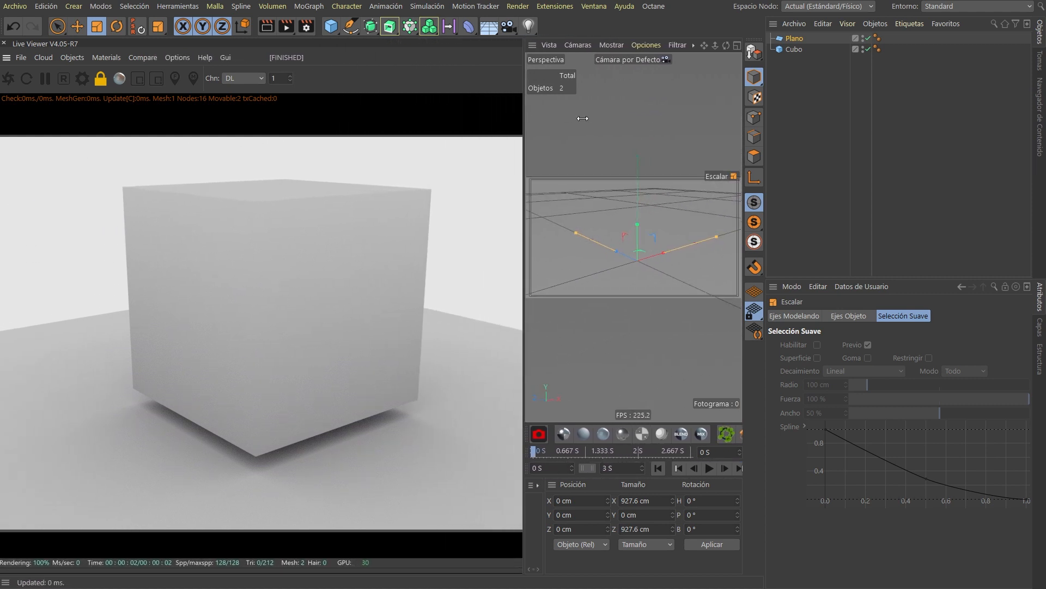
{"action": "left_click_drag", "start_coordinate": [507, 119], "coordinate": [294, 124]}
{"action": "left_click", "coordinate": [101, 84]}
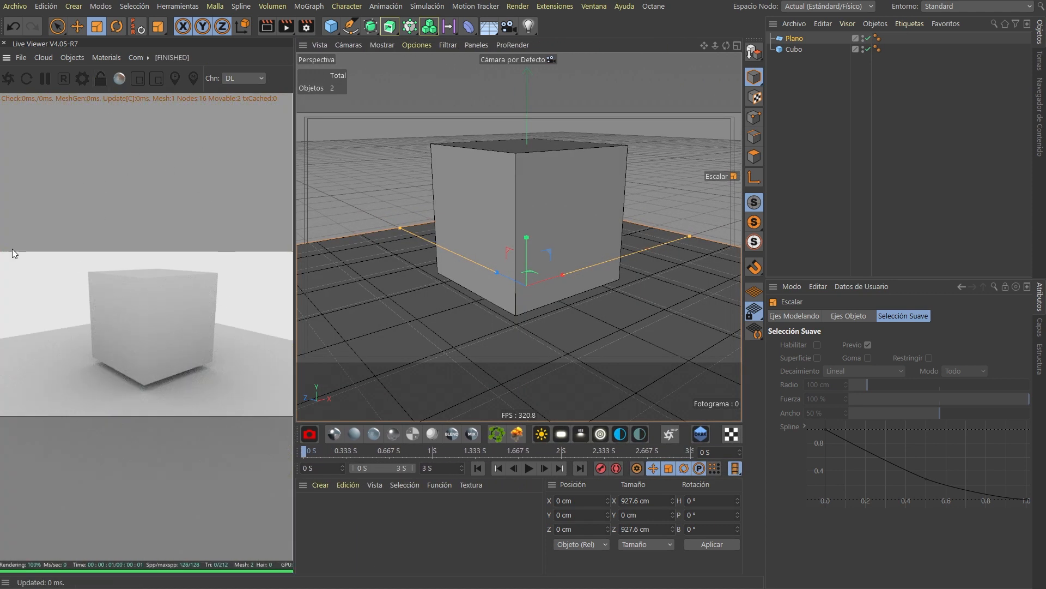
Set the render output to 1280 × 1280 pixels and check the square frame in a temporarily widened Live Viewer
{"action": "left_click", "coordinate": [306, 27]}
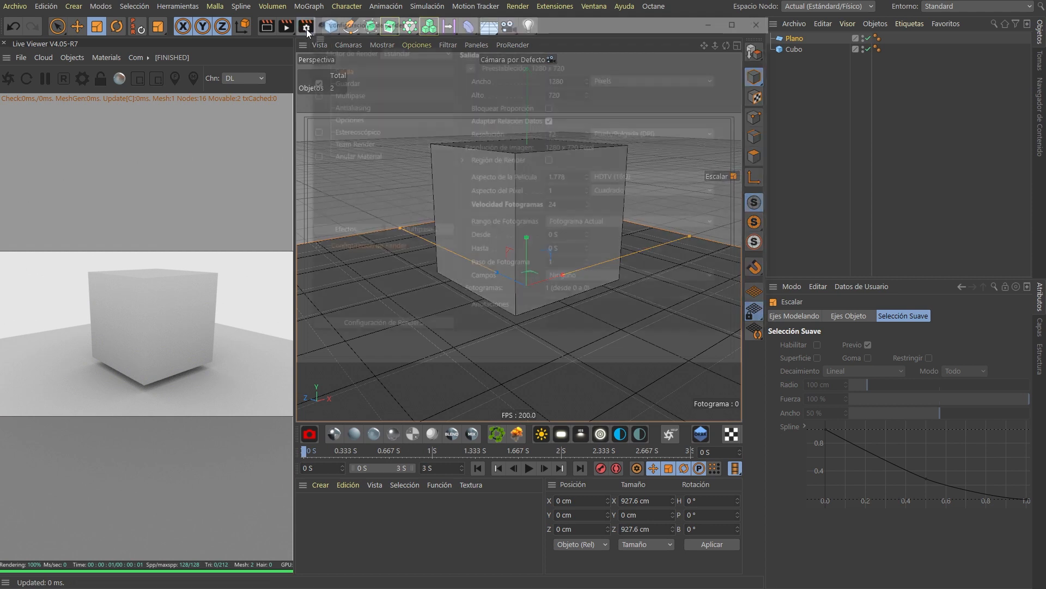
{"action": "left_click", "coordinate": [578, 82]}
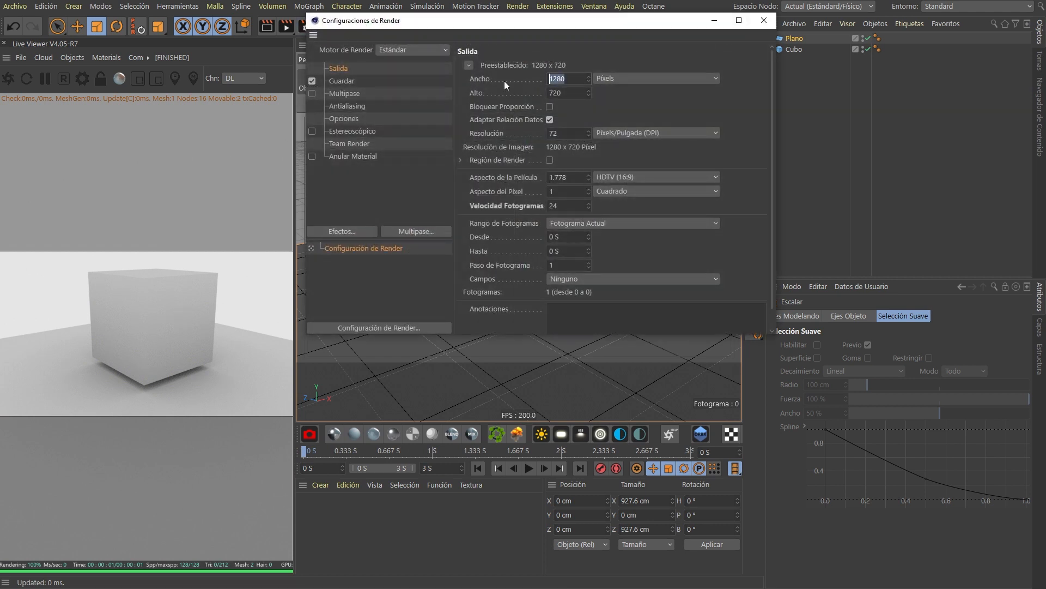
{"action": "left_click", "coordinate": [564, 92]}
{"action": "type", "text": "1280"}
{"action": "key", "text": "Return"}
{"action": "left_click_drag", "start_coordinate": [294, 139], "coordinate": [681, 163]}
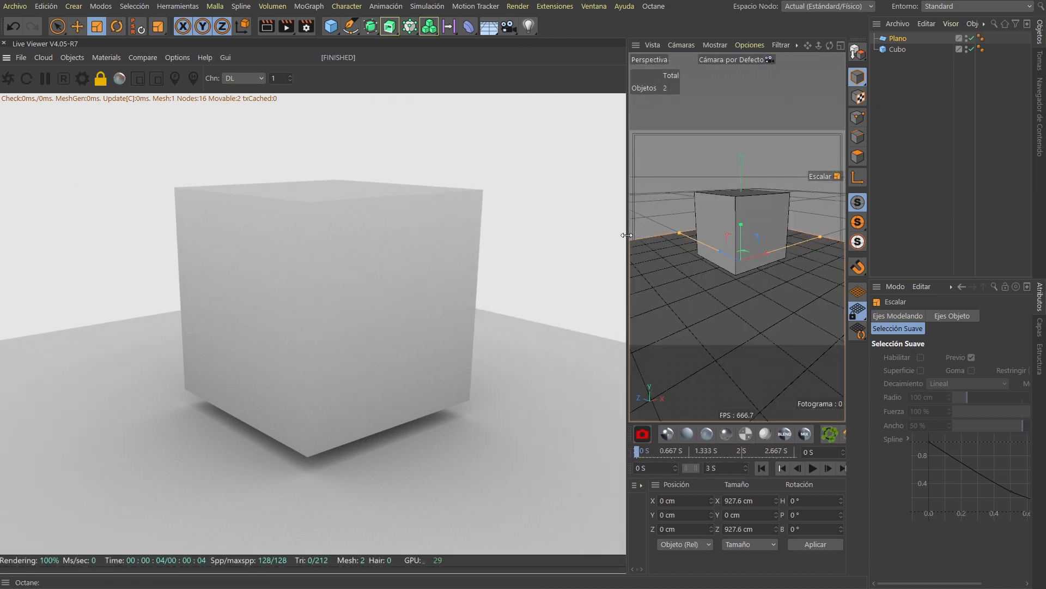
{"action": "left_click_drag", "start_coordinate": [627, 235], "coordinate": [325, 219]}
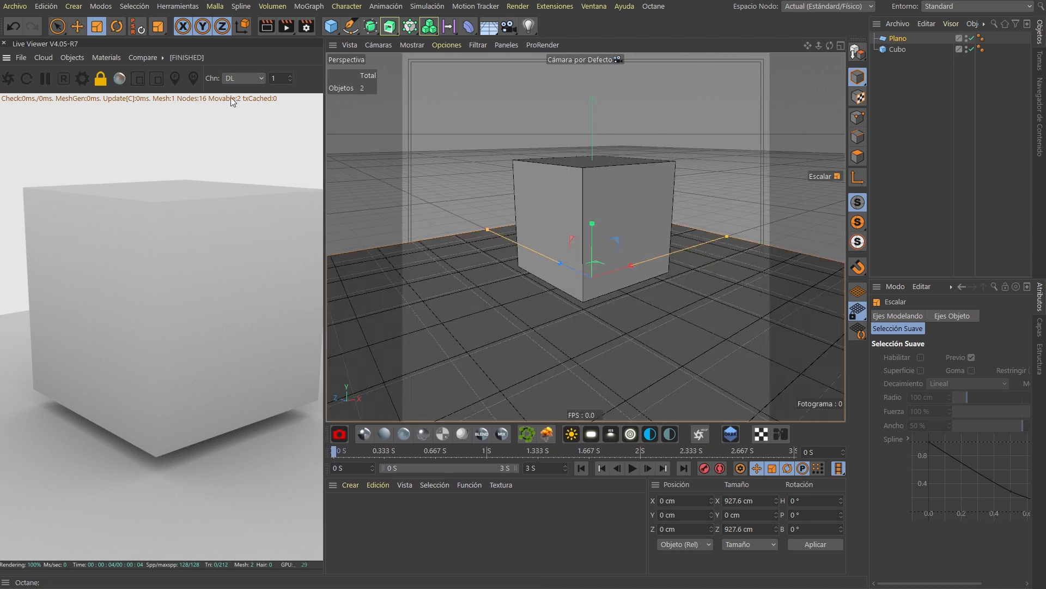
Lock the output proportions and set the render width to 720 pixels
{"action": "left_click", "coordinate": [306, 26]}
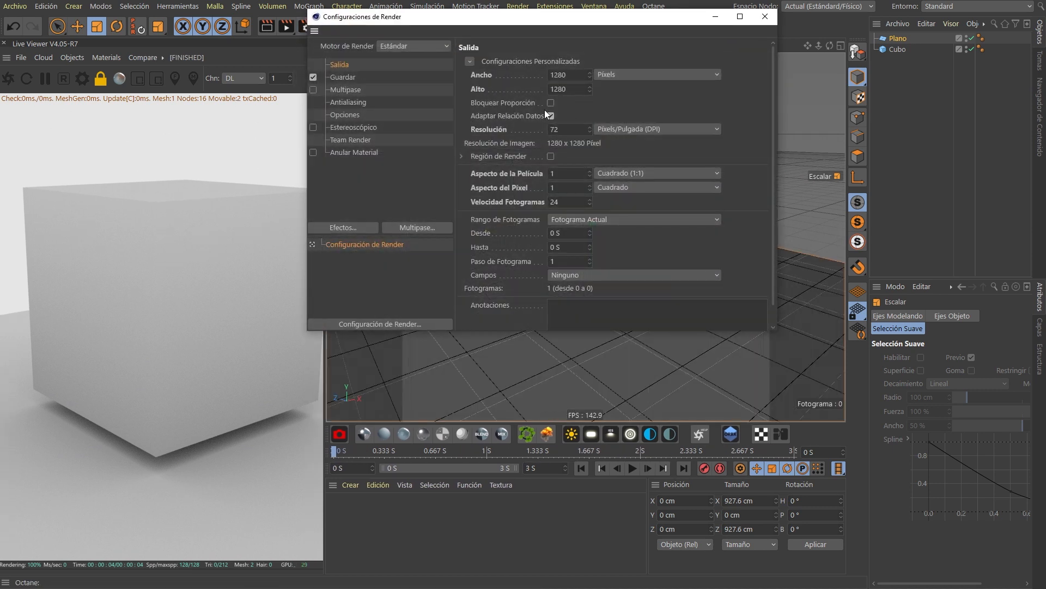
{"action": "left_click", "coordinate": [567, 75]}
{"action": "type", "text": "720"}
{"action": "key", "text": "Return"}
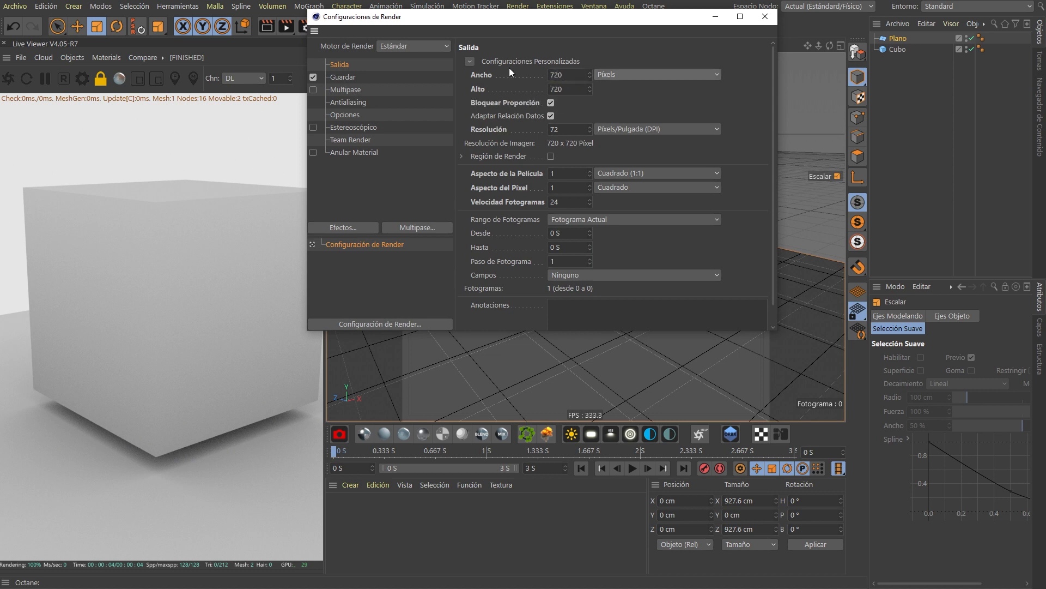
{"action": "left_click", "coordinate": [765, 16]}
Reapply the Live Viewer's resolution lock and widen the viewer to fit the whole square frame
{"action": "left_click", "coordinate": [99, 79]}
{"action": "left_click", "coordinate": [97, 80]}
{"action": "left_click_drag", "start_coordinate": [325, 173], "coordinate": [414, 162]}
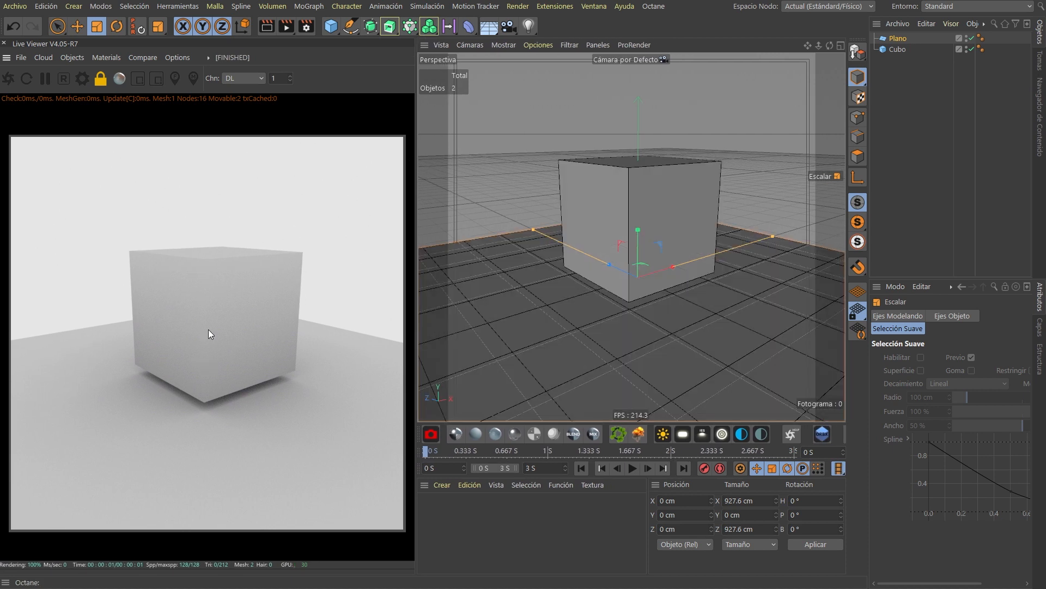
Restrict the Live Viewer rendering to a region over the cube's lower front corner, and redraw it over the right-hand bottom edge
{"action": "left_click_drag", "start_coordinate": [208, 329], "coordinate": [214, 354]}
{"action": "left_click_drag", "start_coordinate": [209, 405], "coordinate": [209, 405]}
{"action": "scroll", "coordinate": [209, 404], "scroll_direction": "up", "scroll_amount": 5}
{"action": "left_click_drag", "start_coordinate": [145, 260], "coordinate": [145, 260]}
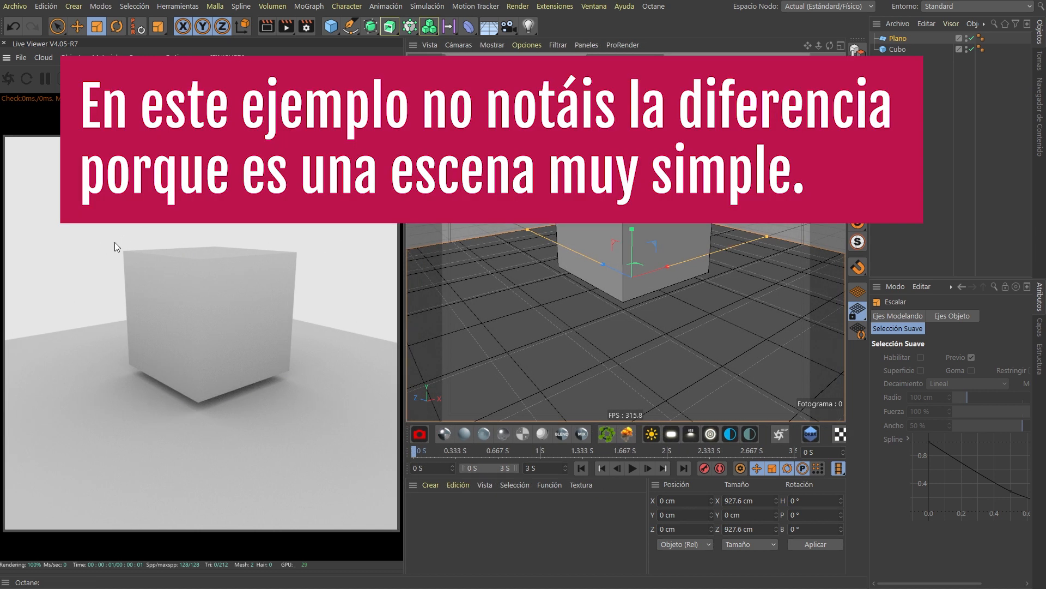
{"action": "left_click_drag", "start_coordinate": [154, 345], "coordinate": [262, 450]}
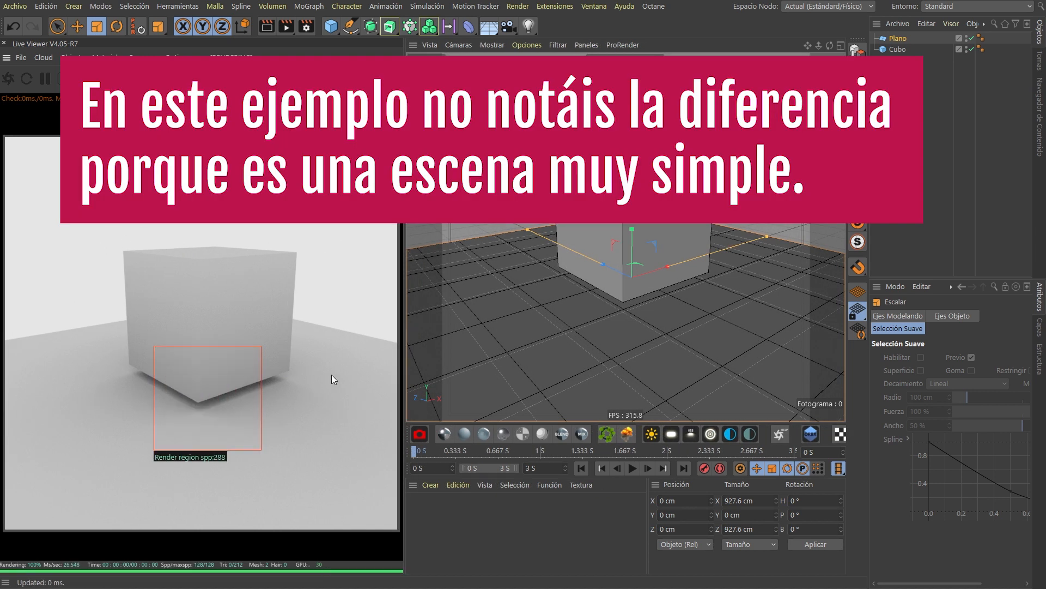
{"action": "left_click_drag", "start_coordinate": [319, 337], "coordinate": [231, 409]}
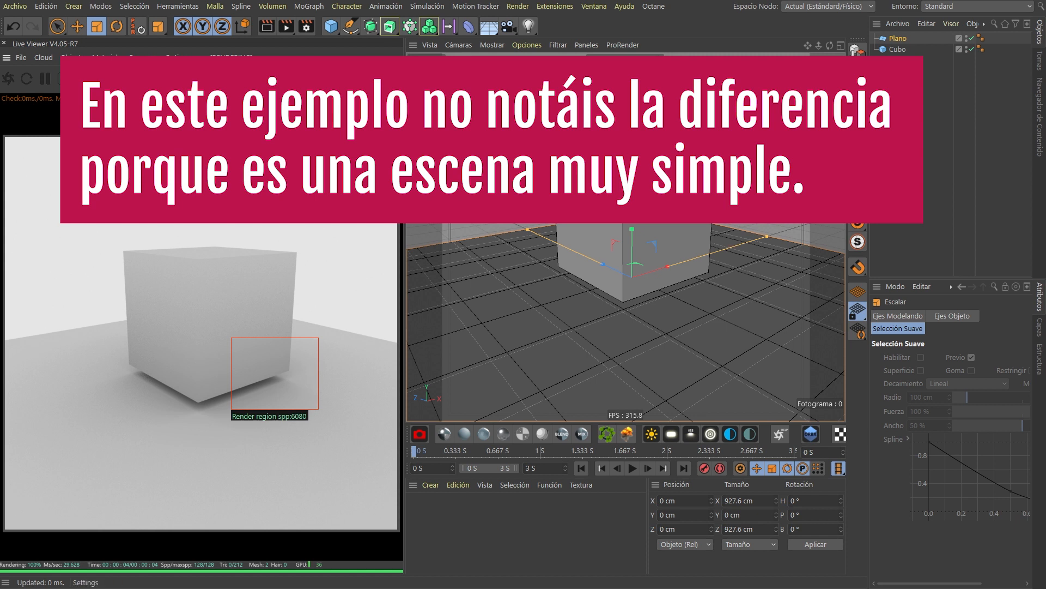
Review the Max. samples setting in the Directlighting kernel, and turn off the render region
{"action": "left_click", "coordinate": [82, 78]}
{"action": "left_click_drag", "start_coordinate": [144, 142], "coordinate": [235, 130]}
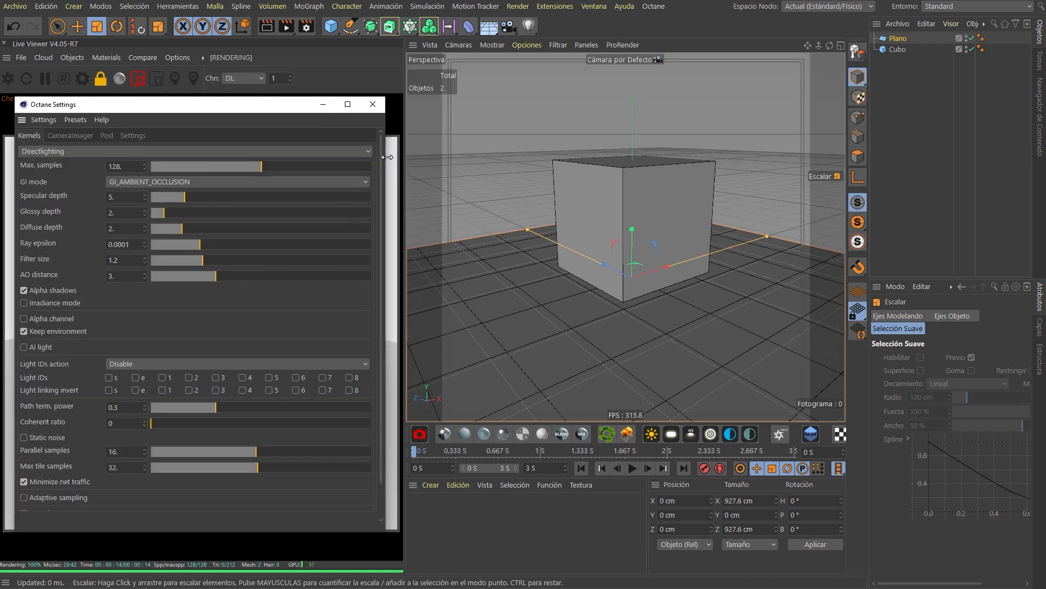
{"action": "left_click_drag", "start_coordinate": [388, 157], "coordinate": [394, 162]}
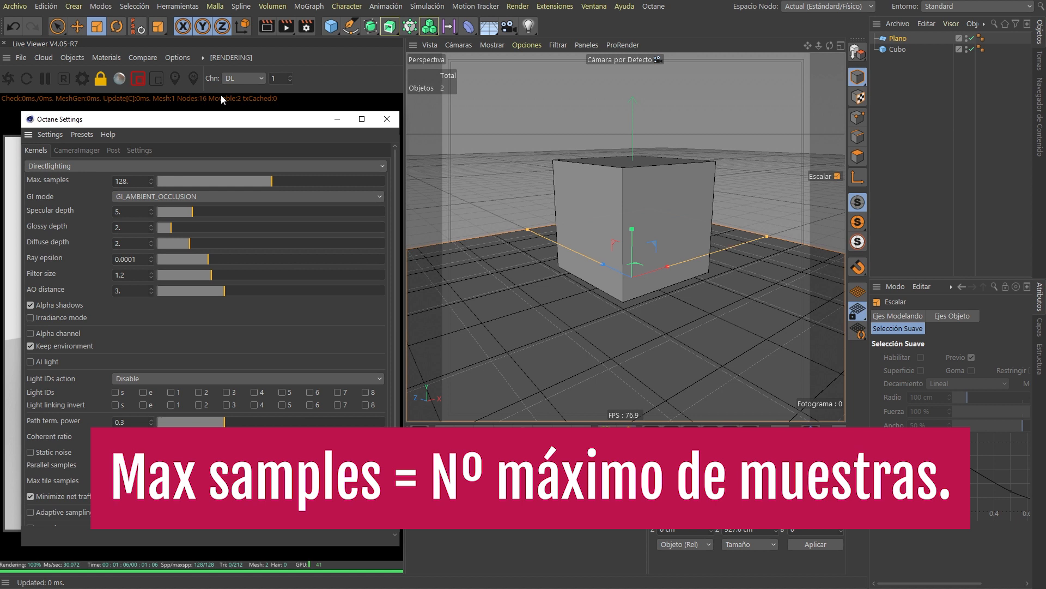
{"action": "left_click", "coordinate": [341, 121]}
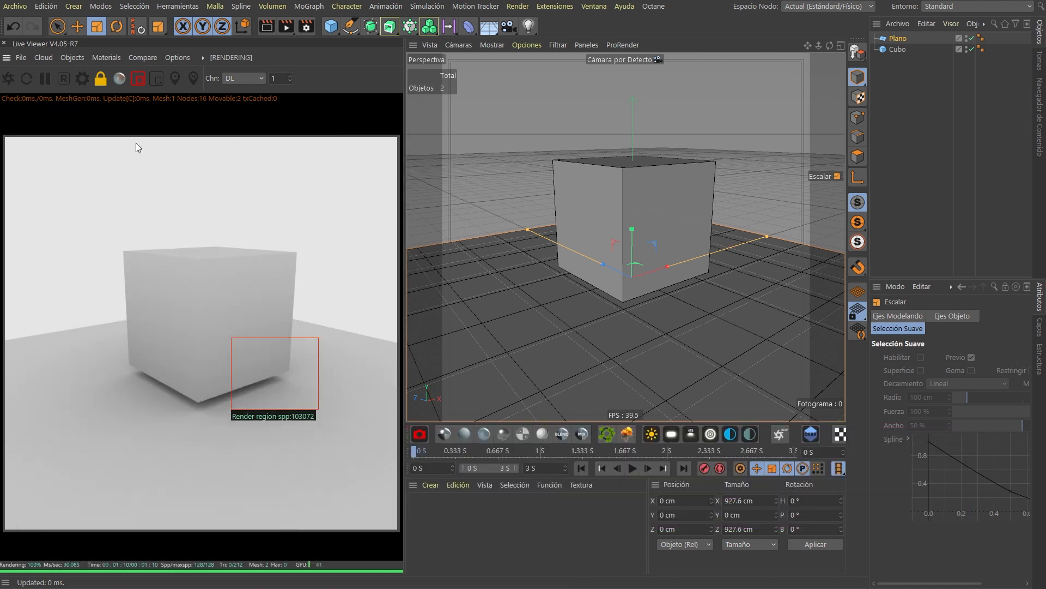
{"action": "left_click", "coordinate": [138, 77]}
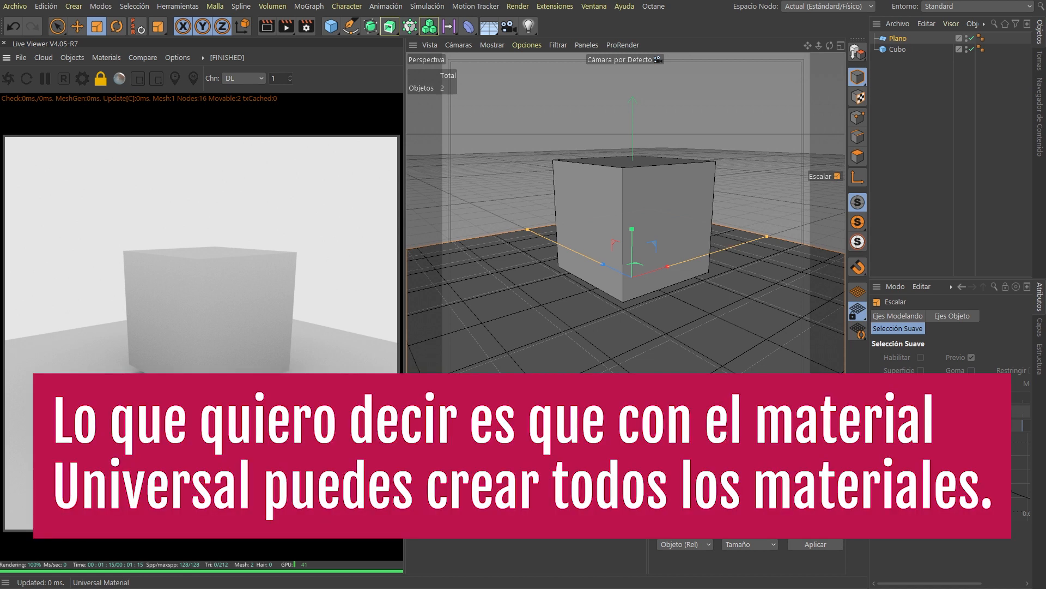
Create an Octane Universal material, assign it to Cubo, and check the cube in the preview
{"action": "left_click", "coordinate": [490, 461]}
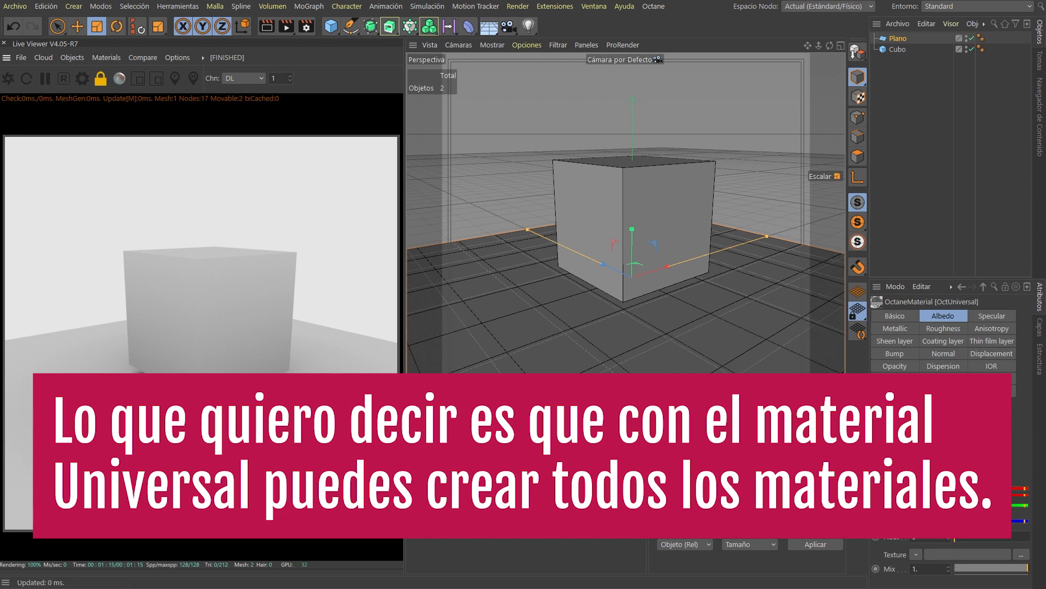
{"action": "left_click_drag", "start_coordinate": [491, 461], "coordinate": [894, 49]}
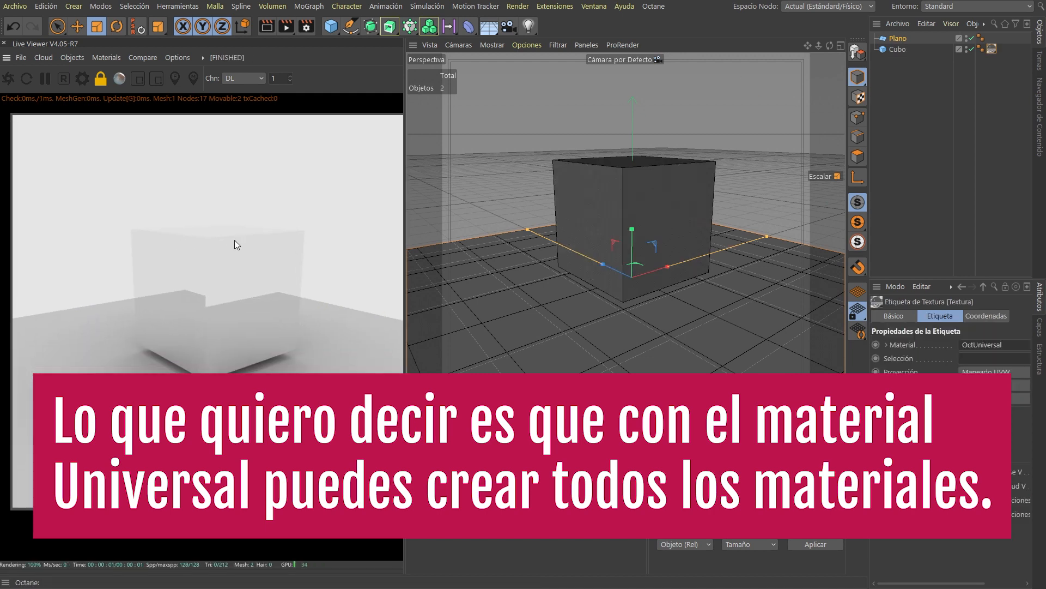
{"action": "scroll", "coordinate": [603, 236], "scroll_direction": "up", "scroll_amount": 5}
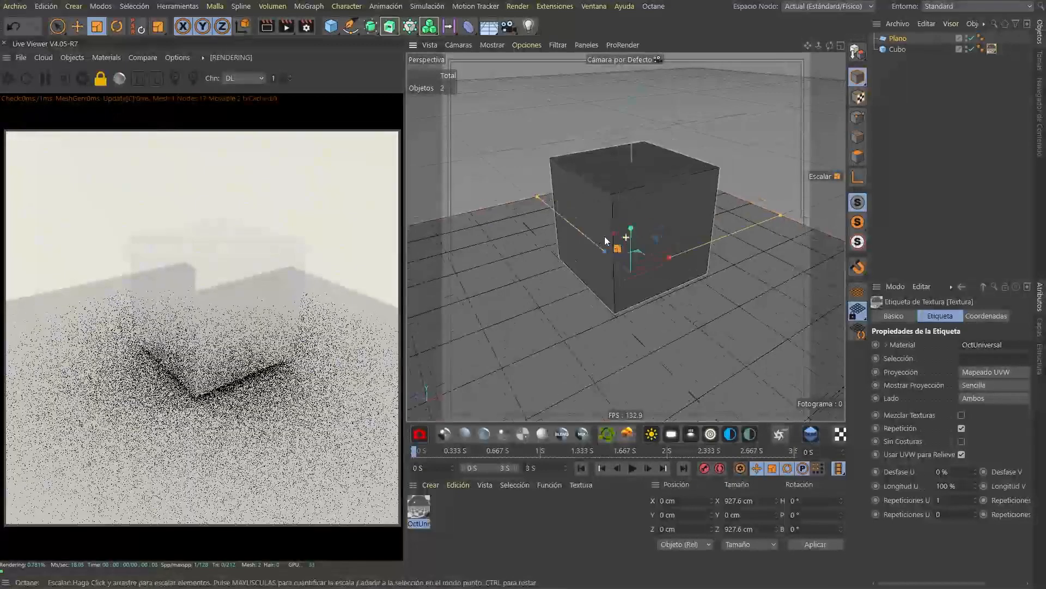
{"action": "scroll", "coordinate": [639, 258], "scroll_direction": "down", "scroll_amount": 3}
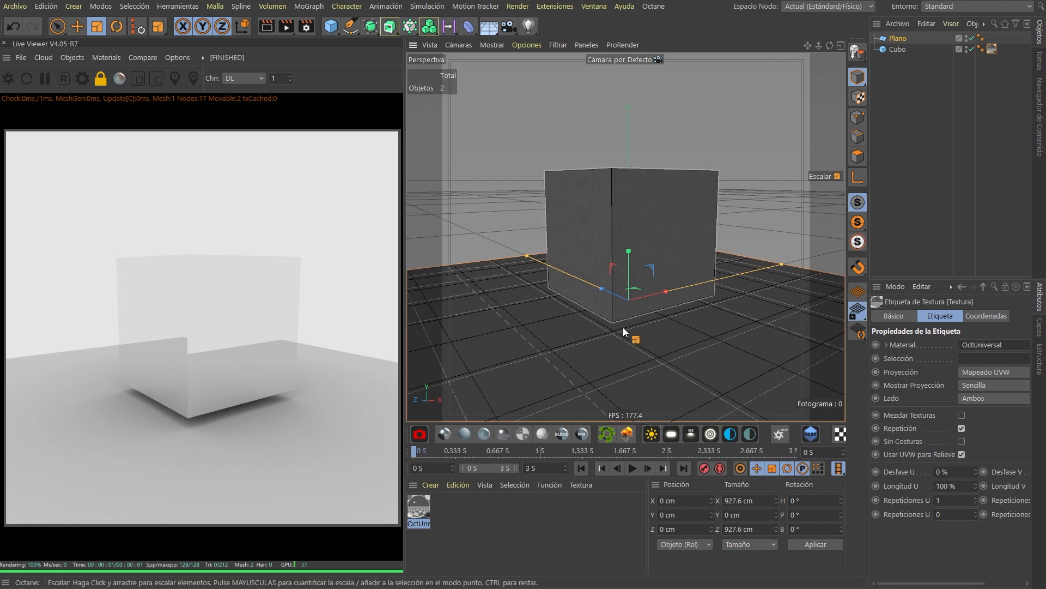
Add an Octane daylight and rotate it to raise the sun above the horizon
{"action": "left_click", "coordinate": [652, 435]}
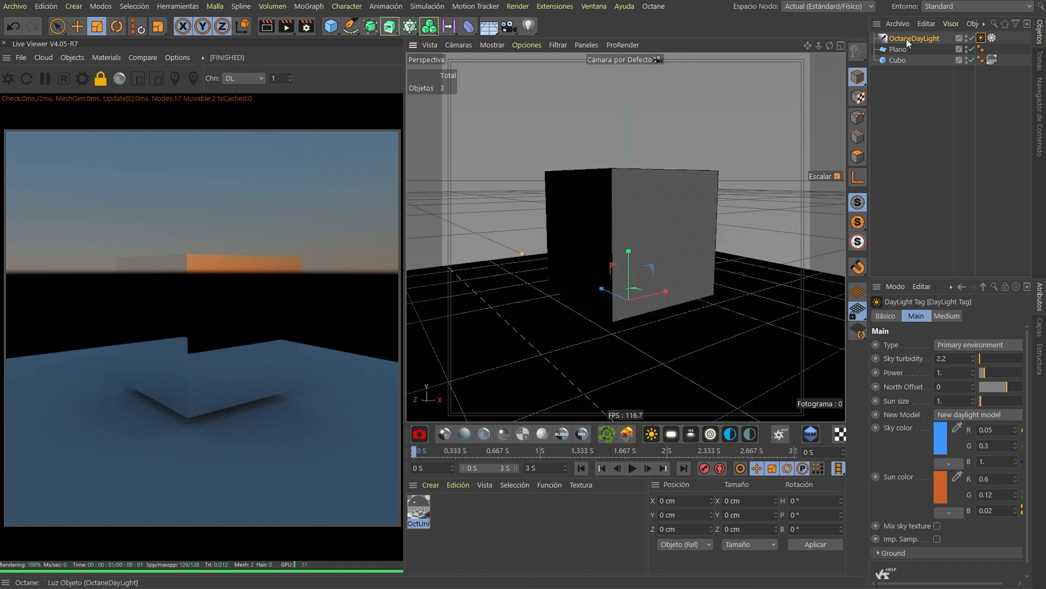
{"action": "left_click", "coordinate": [907, 38]}
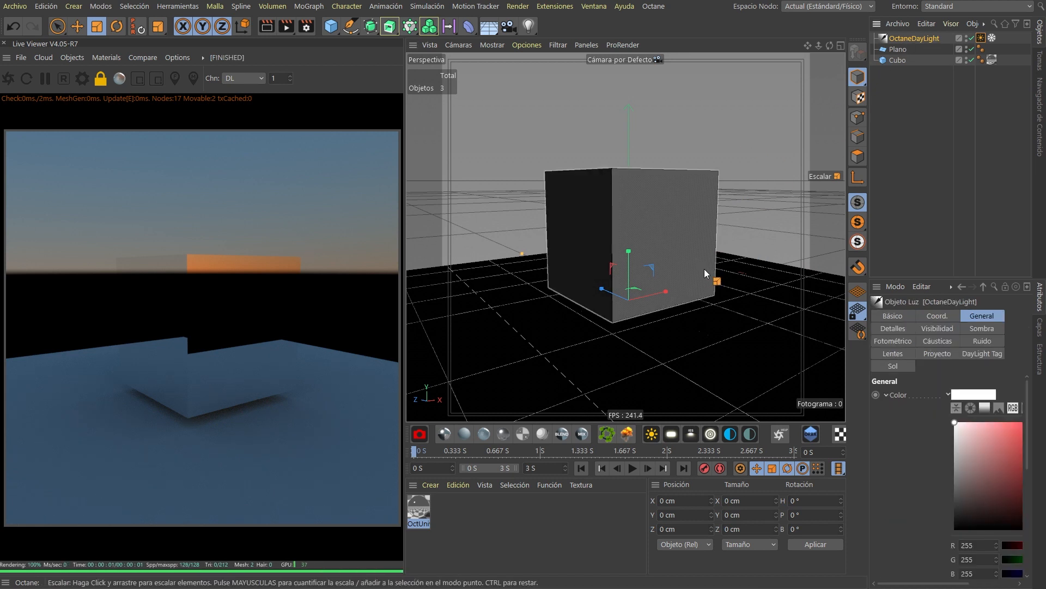
{"action": "key", "text": "e"}
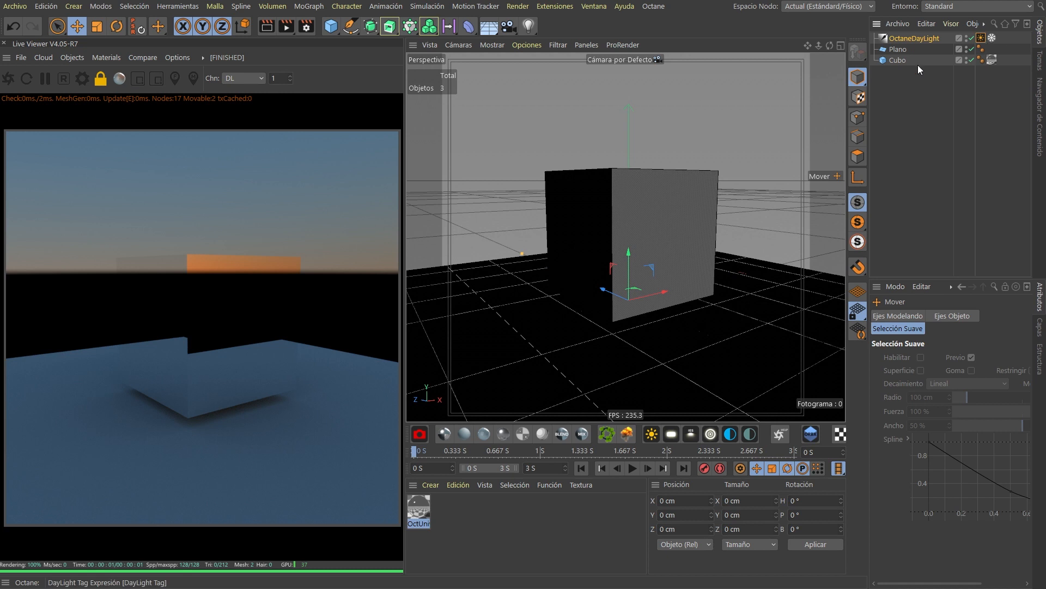
{"action": "key", "text": "r"}
{"action": "left_click_drag", "start_coordinate": [620, 274], "coordinate": [614, 299]}
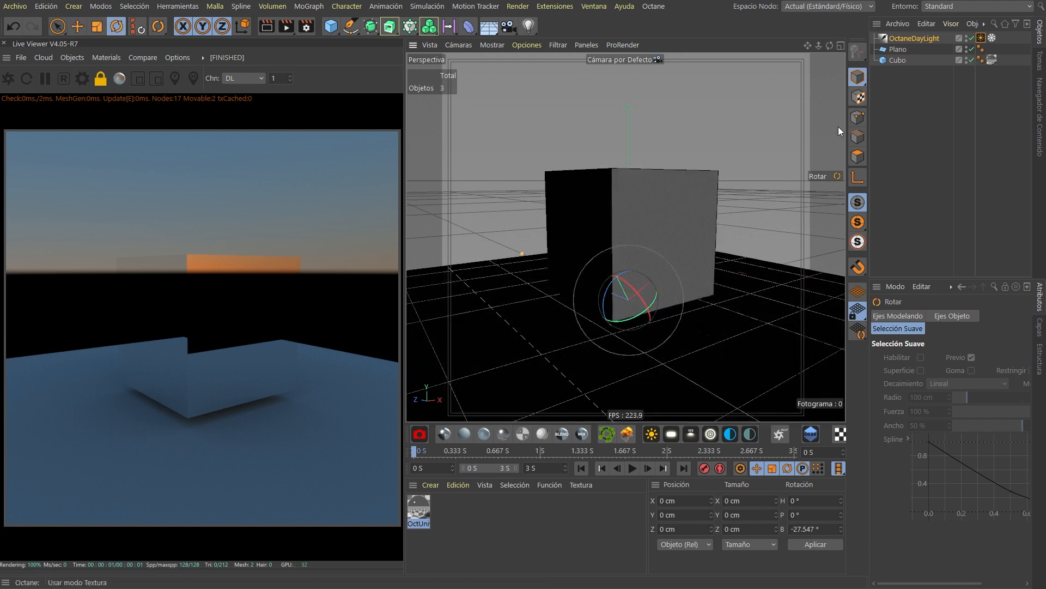
{"action": "mouse_move", "coordinate": [649, 313]}
{"action": "left_mouse_down"}
{"action": "mouse_move", "coordinate": [661, 266]}
{"action": "mouse_move", "coordinate": [603, 260]}
{"action": "mouse_move", "coordinate": [612, 299]}
{"action": "mouse_move", "coordinate": [661, 305]}
{"action": "left_mouse_up"}
Reselect the OctaneDayLight and refine its rotation to about H 31°, P -41° and B 7°
{"action": "left_click", "coordinate": [621, 304]}
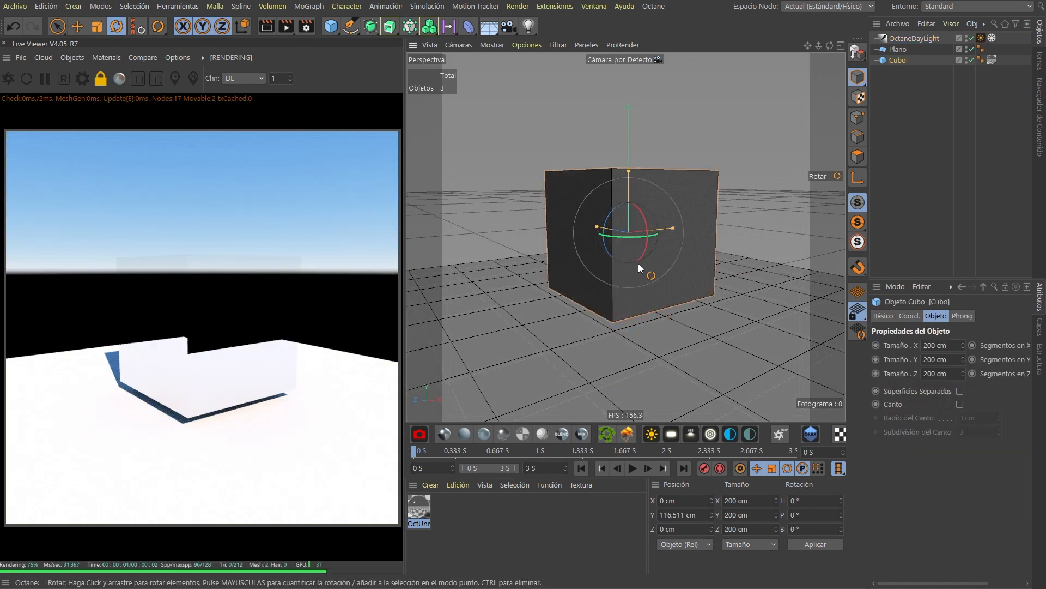
{"action": "left_click", "coordinate": [905, 38]}
{"action": "left_click_drag", "start_coordinate": [628, 298], "coordinate": [669, 269]}
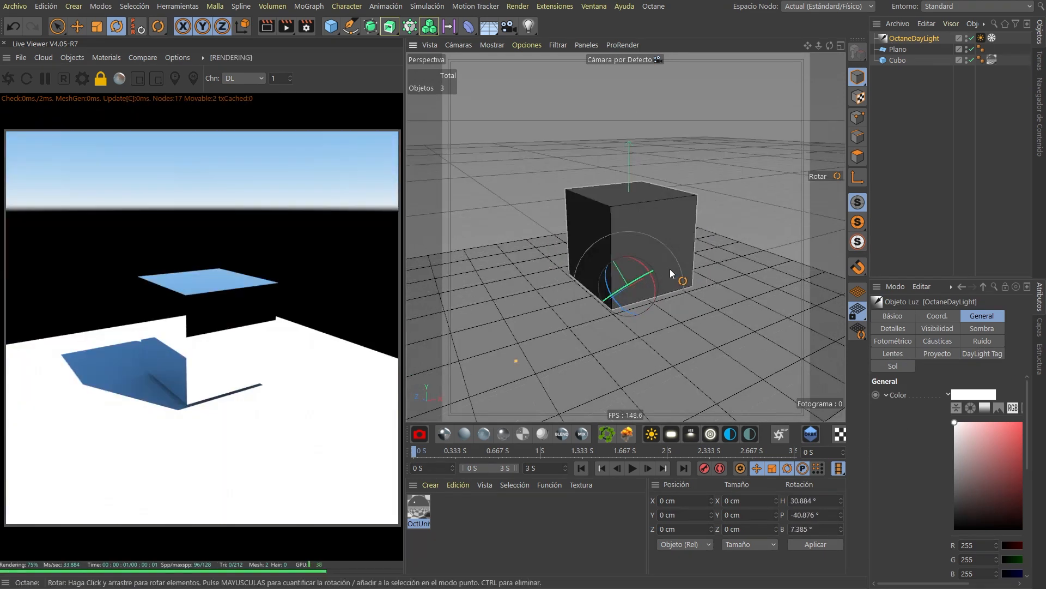
{"action": "left_click_drag", "start_coordinate": [730, 254], "coordinate": [656, 289], "text": "alt"}
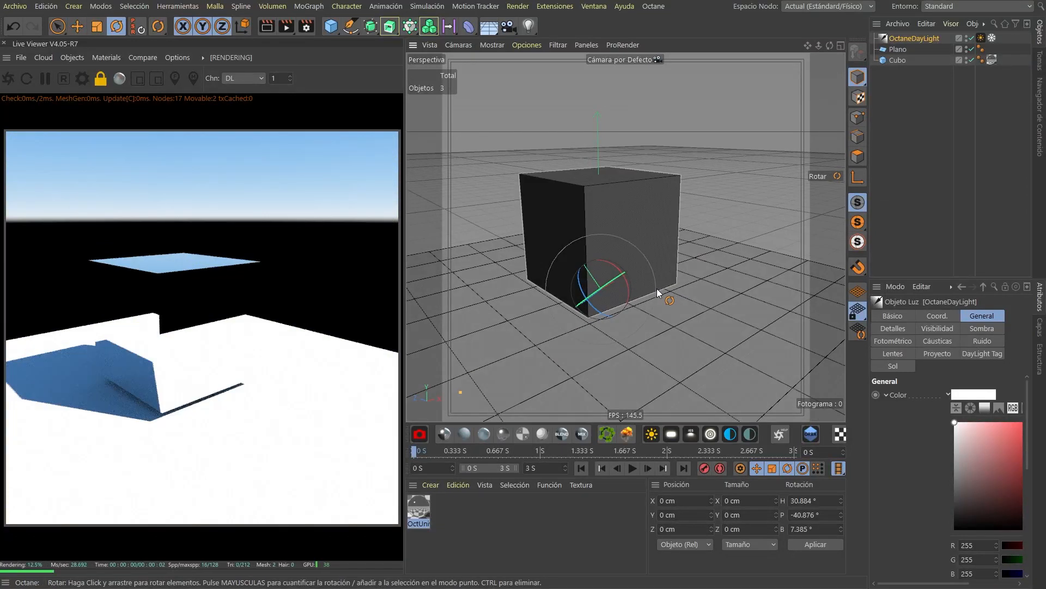
Review the Universal material's channels, such as Albedo, Specular, Roughness, Sheen layer and Normal, in the material editor
{"action": "double_click", "coordinate": [425, 504]}
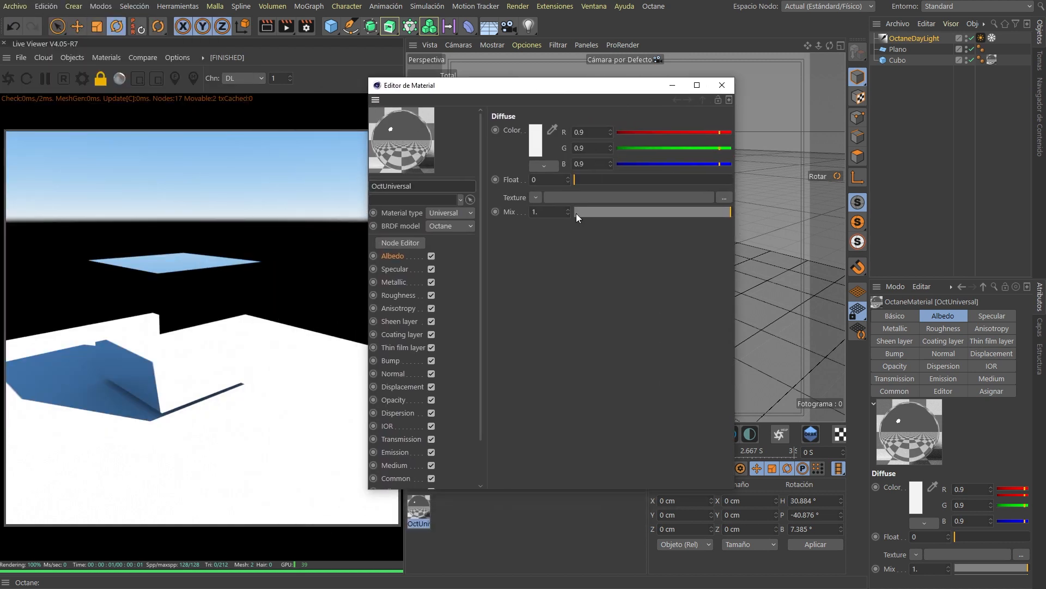
{"action": "left_click", "coordinate": [397, 270]}
{"action": "left_click", "coordinate": [394, 295]}
{"action": "left_click", "coordinate": [395, 321]}
{"action": "left_click", "coordinate": [388, 374]}
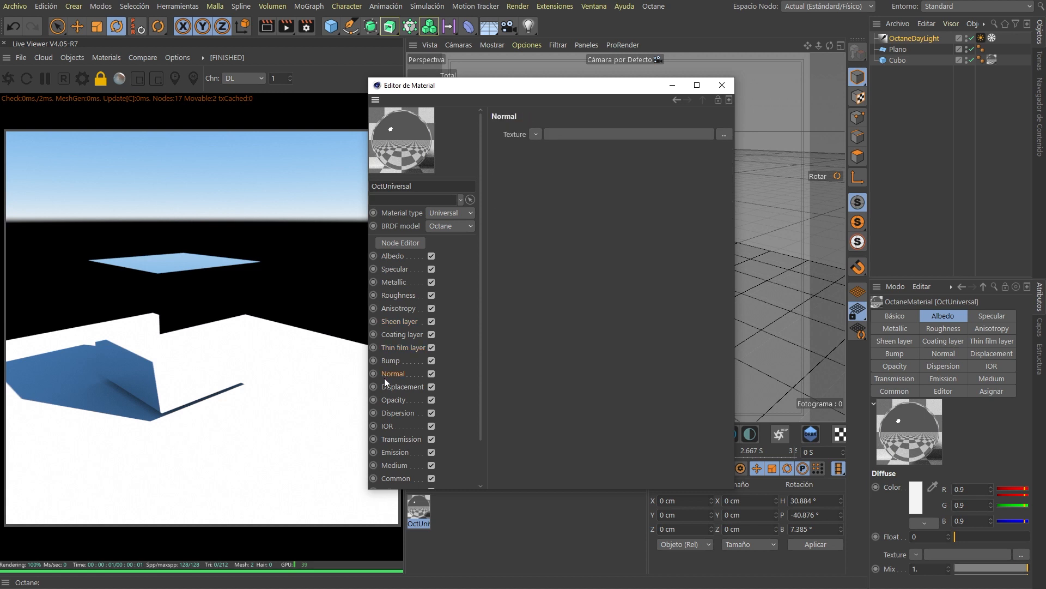
{"action": "left_click", "coordinate": [722, 85]}
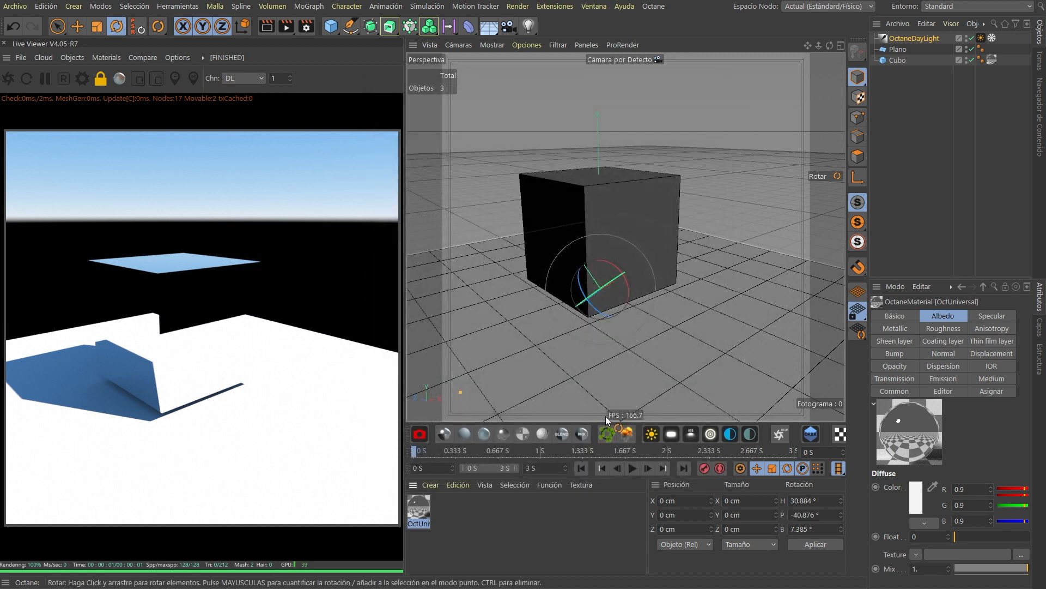
Narrow the Live Viewer, open an enlarged Octane Node Editor, and reposition the OctUniversal node with free space for input nodes
{"action": "left_click_drag", "start_coordinate": [404, 340], "coordinate": [367, 332]}
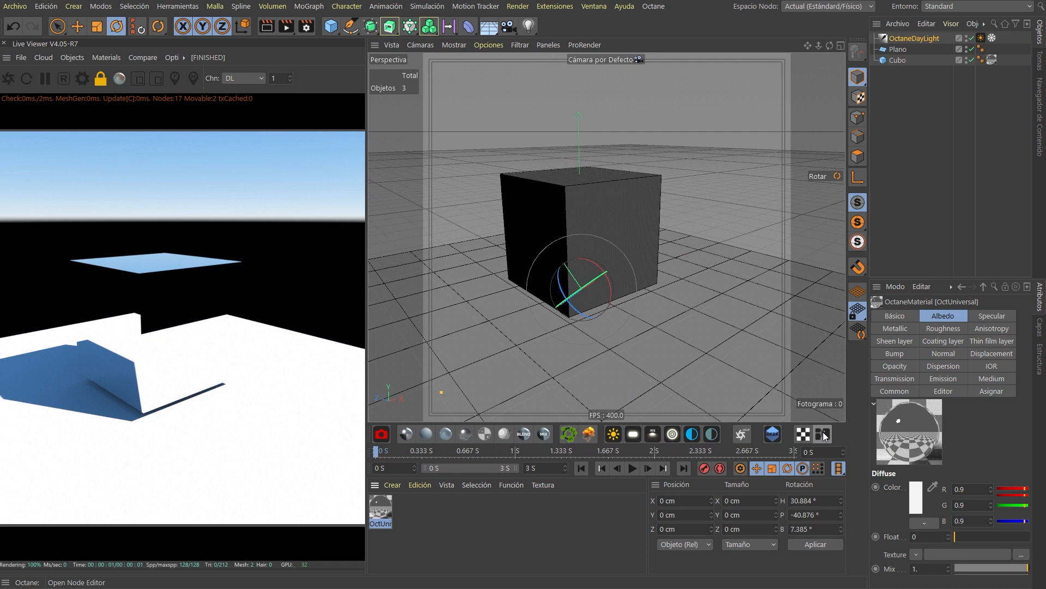
{"action": "left_click", "coordinate": [823, 434]}
{"action": "left_click_drag", "start_coordinate": [131, 127], "coordinate": [613, 65]}
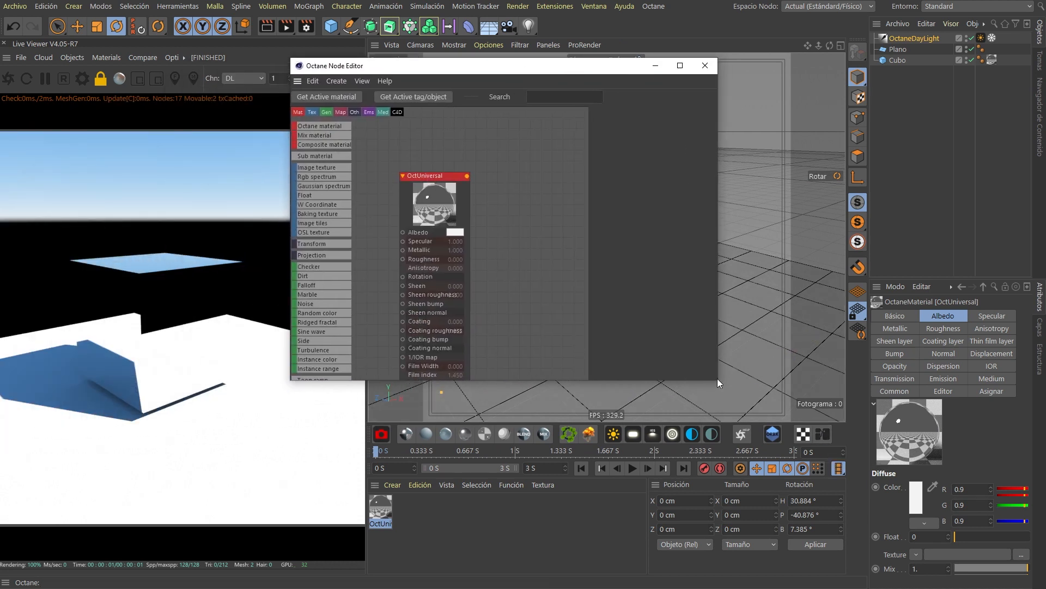
{"action": "left_click_drag", "start_coordinate": [717, 383], "coordinate": [965, 534]}
{"action": "left_click_drag", "start_coordinate": [431, 175], "coordinate": [693, 170]}
{"action": "left_click_drag", "start_coordinate": [624, 68], "coordinate": [495, 62]}
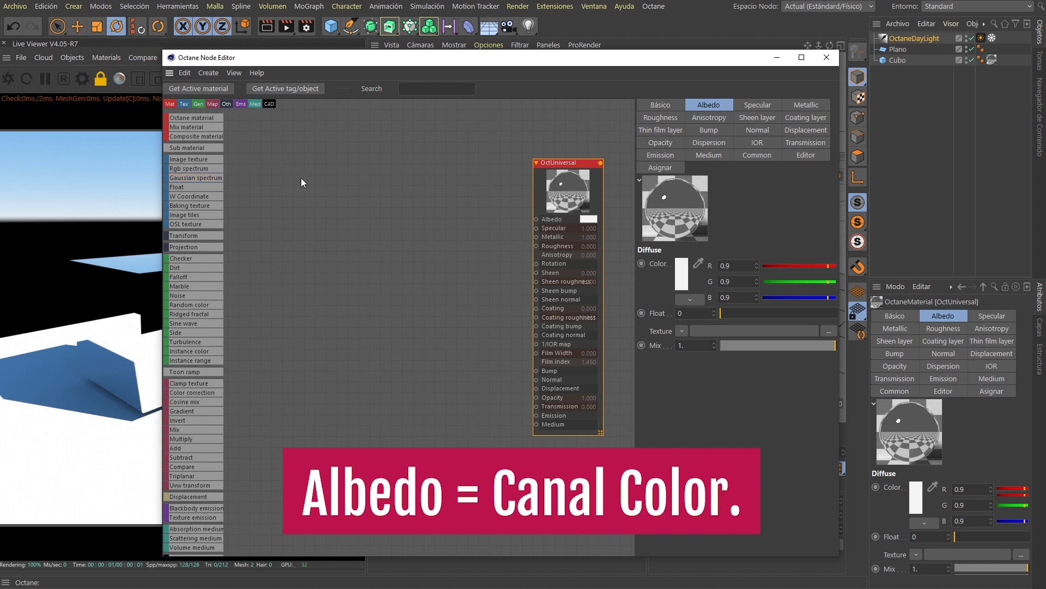
{"action": "left_click_drag", "start_coordinate": [569, 165], "coordinate": [551, 162]}
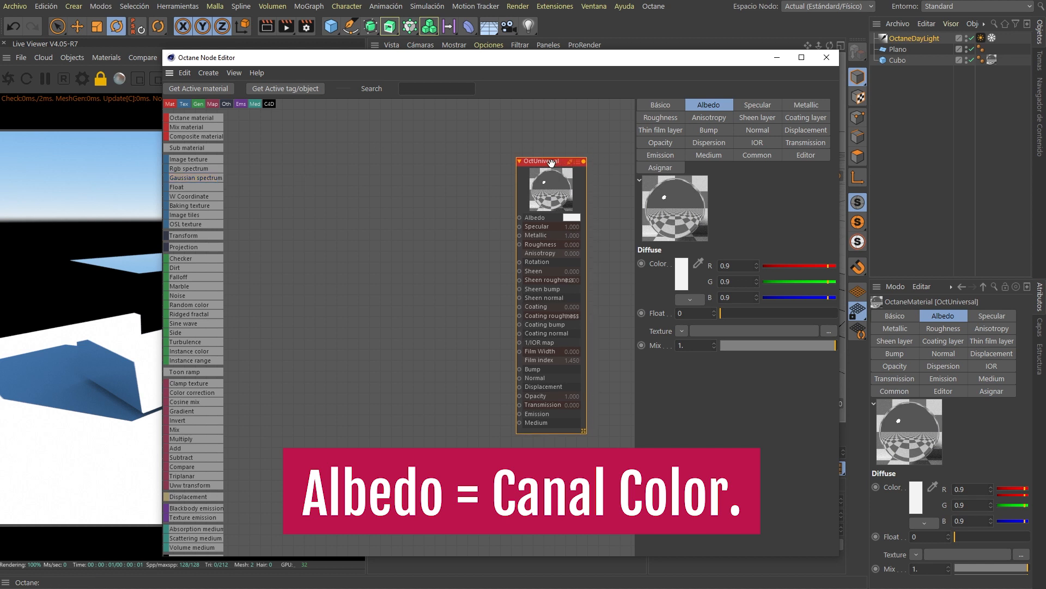
Add an Image texture node with the black-and-white photo of a walking figure and connect it to the material's Albedo
{"action": "left_click", "coordinate": [374, 247]}
{"action": "left_click_drag", "start_coordinate": [401, 253], "coordinate": [519, 218]}
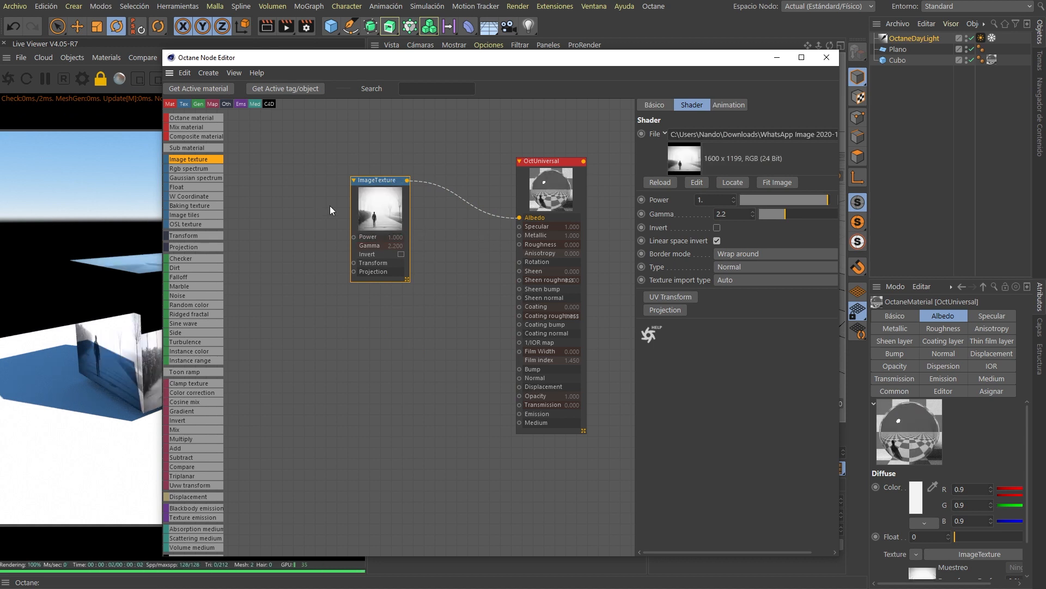
{"action": "left_click_drag", "start_coordinate": [367, 179], "coordinate": [317, 170]}
Examine how the image texture maps onto the cube's faces, moving and resizing the node editor to keep the preview clear
{"action": "left_click_drag", "start_coordinate": [542, 51], "coordinate": [703, 40]}
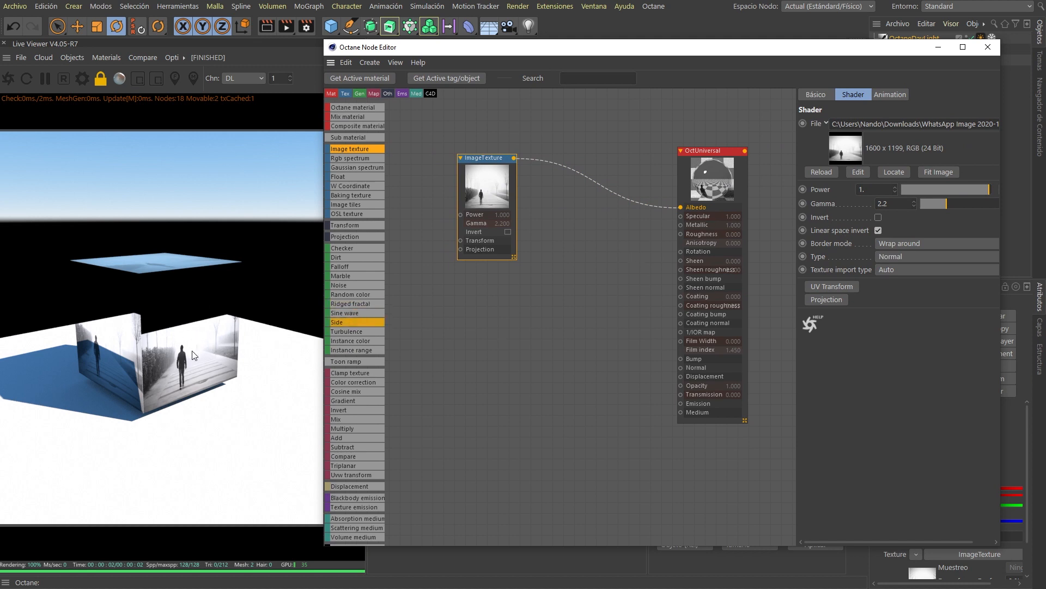
{"action": "left_click_drag", "start_coordinate": [250, 301], "coordinate": [251, 317]}
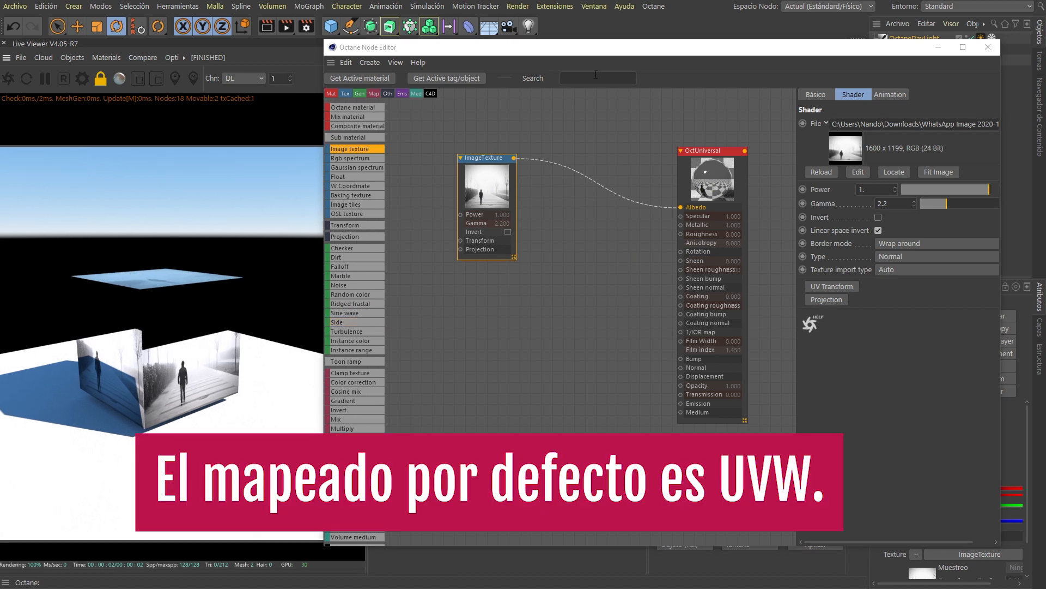
{"action": "left_click_drag", "start_coordinate": [554, 49], "coordinate": [439, 90]}
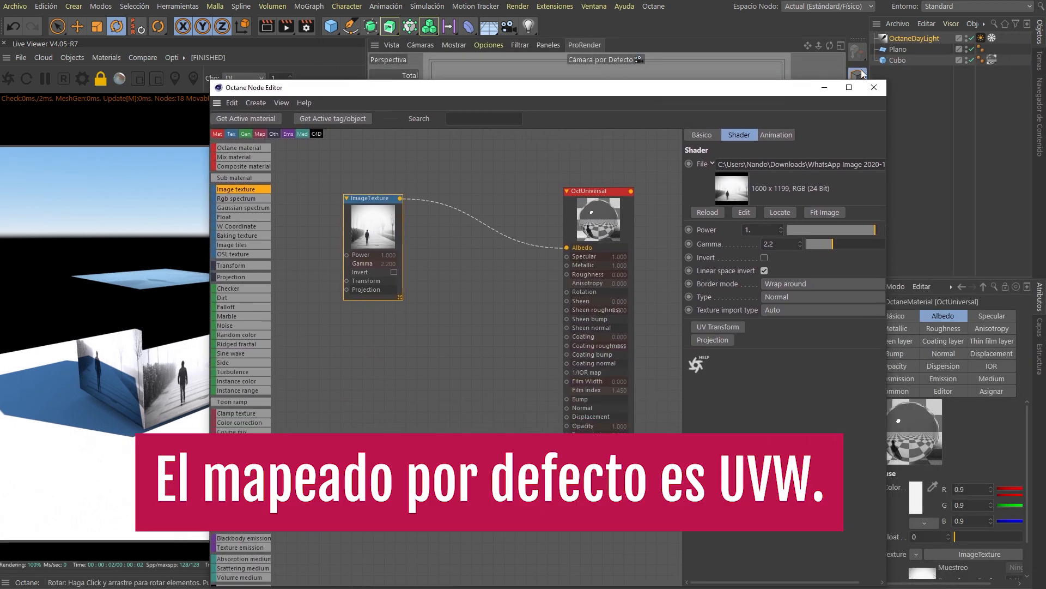
{"action": "left_click_drag", "start_coordinate": [887, 80], "coordinate": [885, 286]}
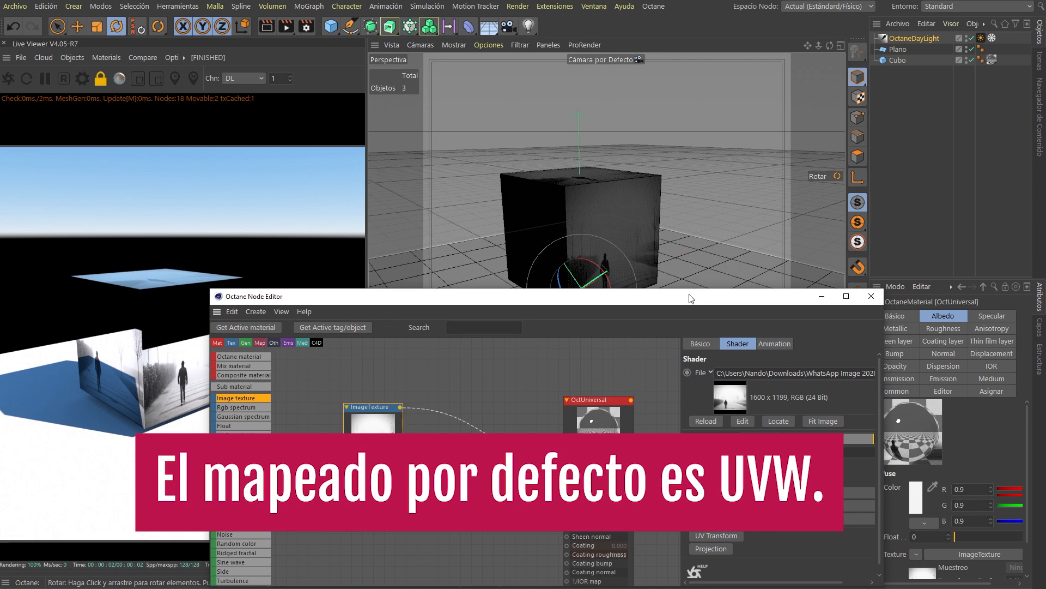
{"action": "left_click_drag", "start_coordinate": [690, 294], "coordinate": [738, 280]}
{"action": "left_click_drag", "start_coordinate": [685, 221], "coordinate": [662, 174], "text": "alt"}
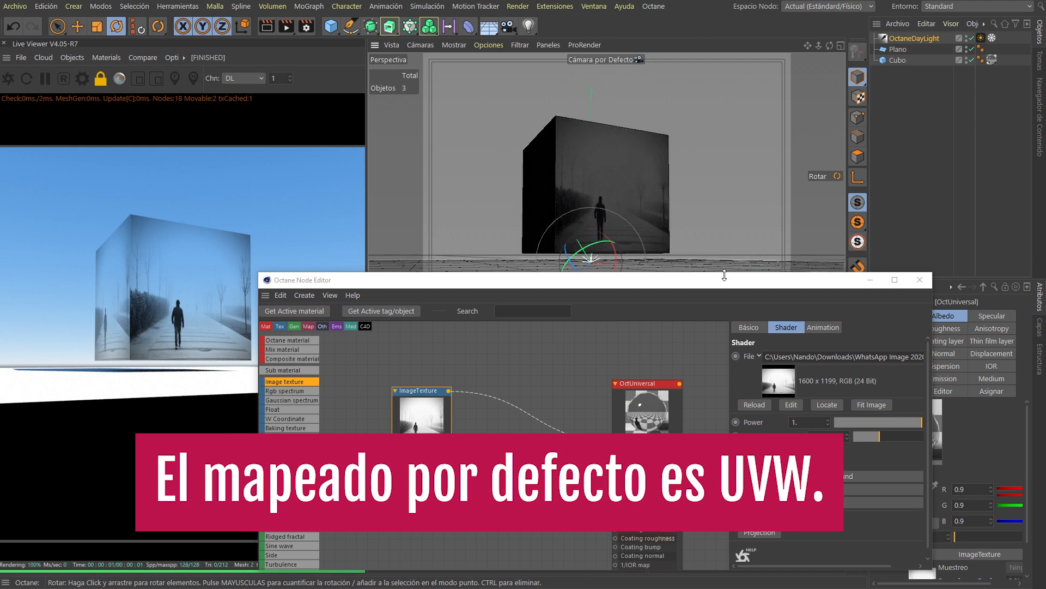
{"action": "left_click_drag", "start_coordinate": [725, 283], "coordinate": [734, 234]}
{"action": "left_click_drag", "start_coordinate": [621, 228], "coordinate": [619, 176]}
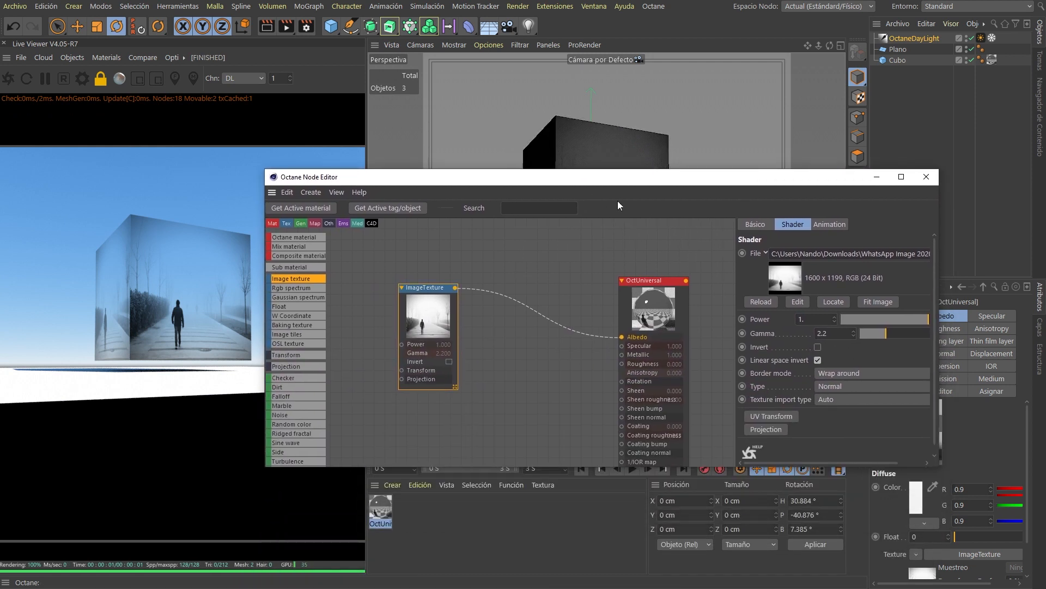
Raise the OctUniversal material's Roughness float value to about 0.85
{"action": "left_click", "coordinate": [653, 293]}
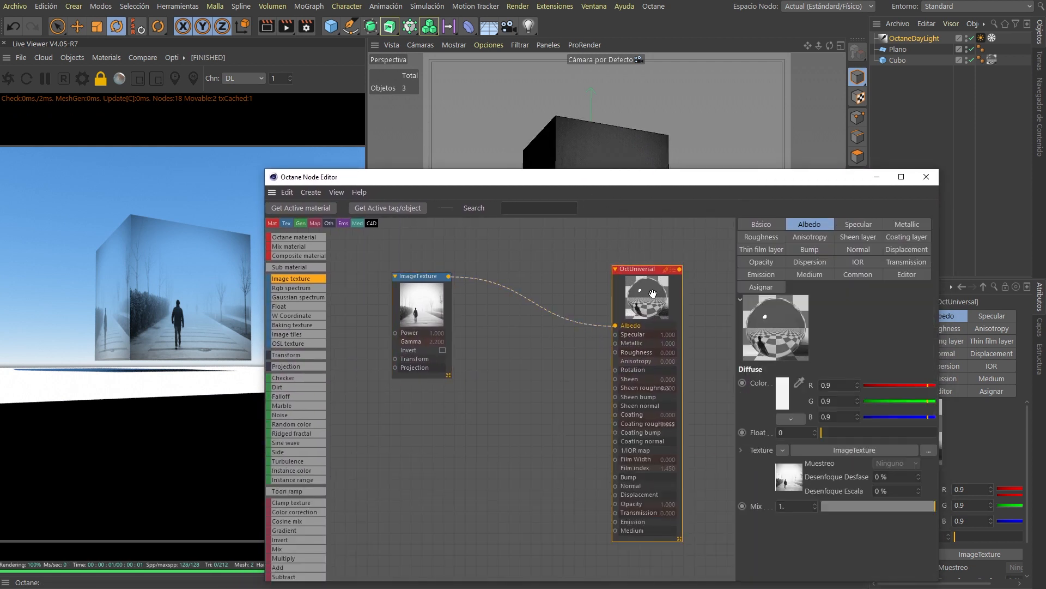
{"action": "left_click", "coordinate": [755, 238]}
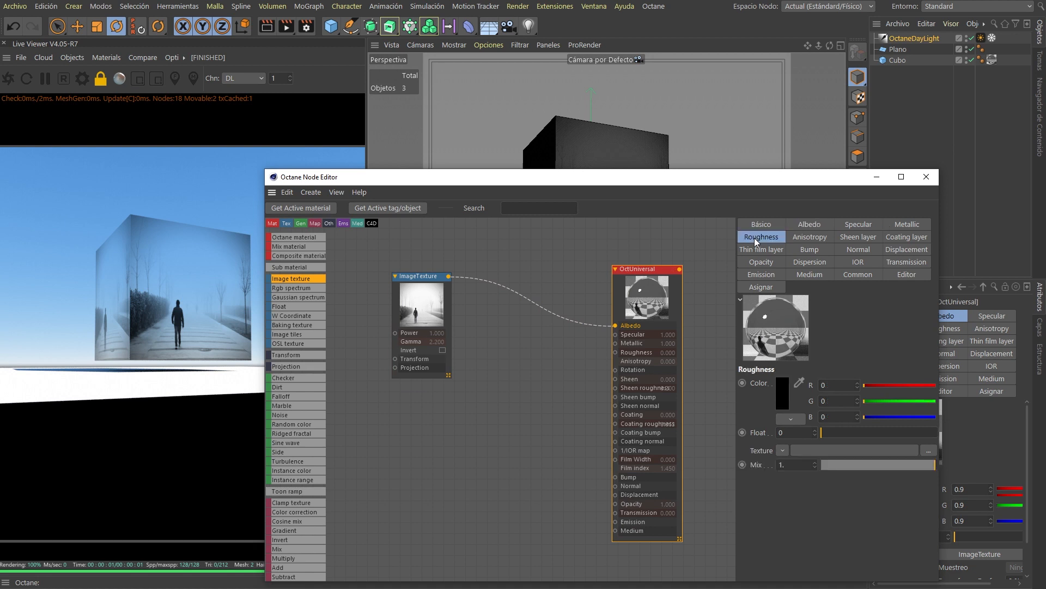
{"action": "left_click", "coordinate": [835, 433]}
{"action": "left_click_drag", "start_coordinate": [835, 436], "coordinate": [919, 432]}
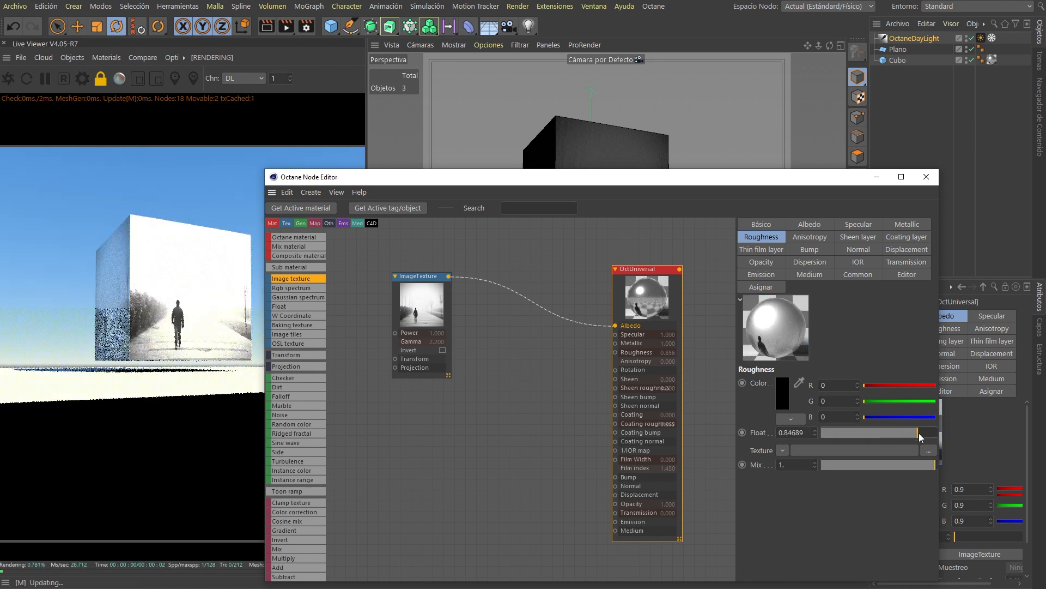
Lower the OctUniversal material's Metallic float to about 0.018
{"action": "left_click_drag", "start_coordinate": [151, 247], "coordinate": [140, 249]}
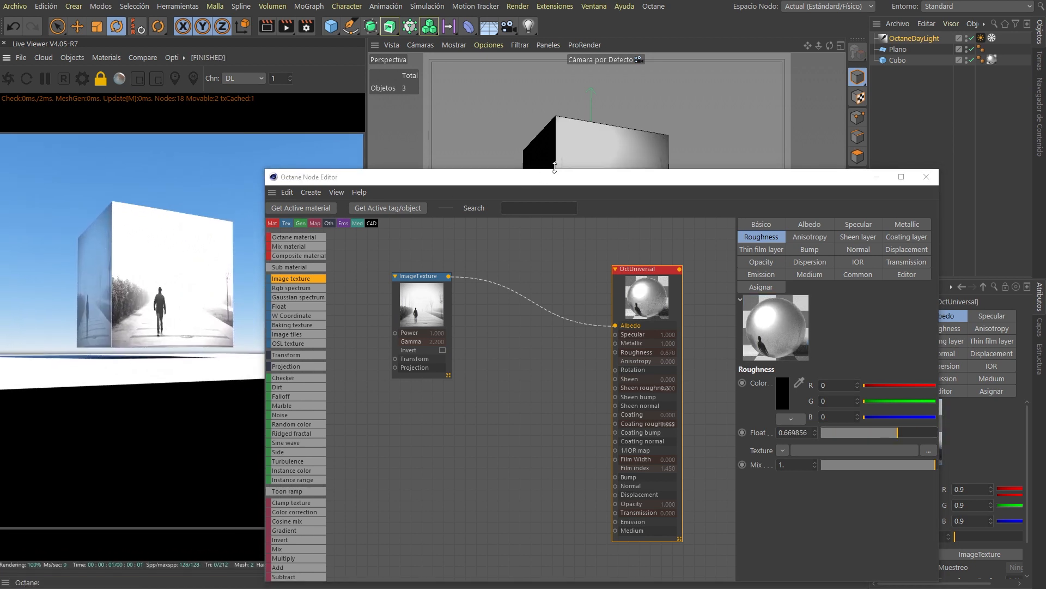
{"action": "left_click", "coordinate": [906, 223]}
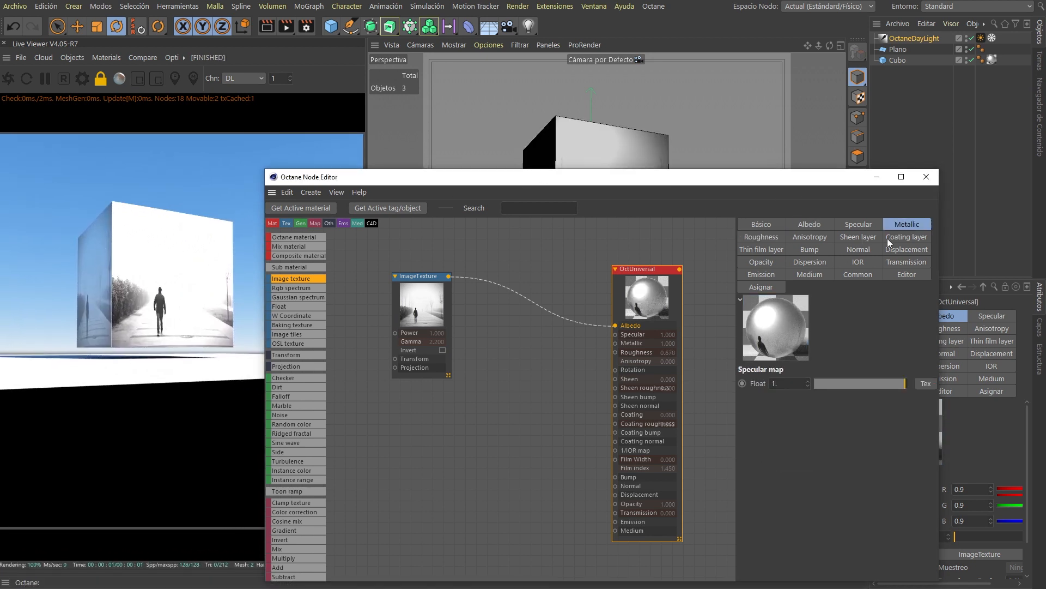
{"action": "left_click_drag", "start_coordinate": [894, 385], "coordinate": [816, 383]}
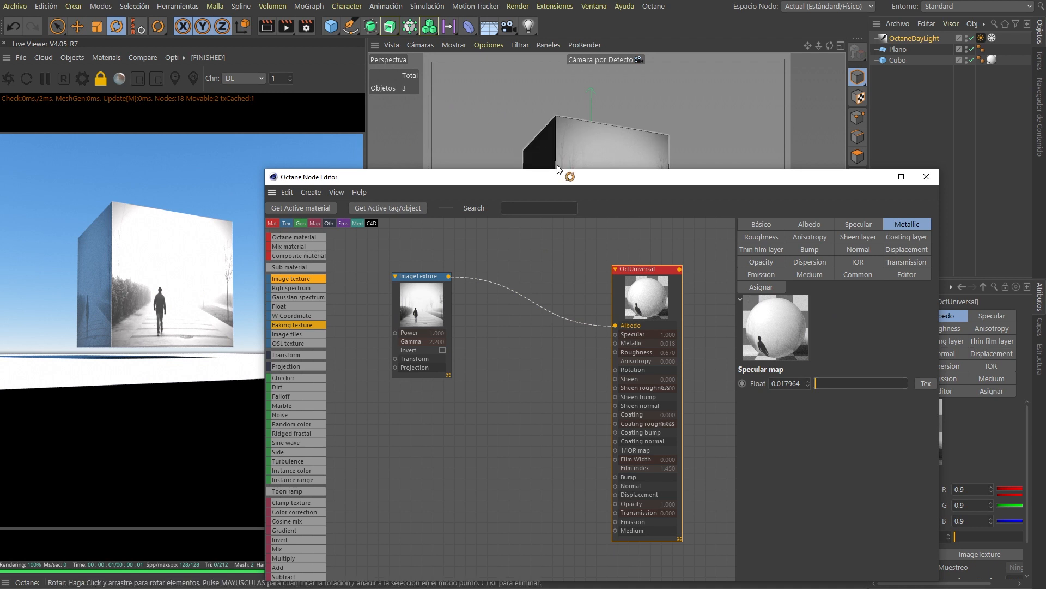
Move the node editor higher on the screen and rearrange the OctUniversal and ImageTexture nodes closer together
{"action": "left_click_drag", "start_coordinate": [572, 171], "coordinate": [584, 83]}
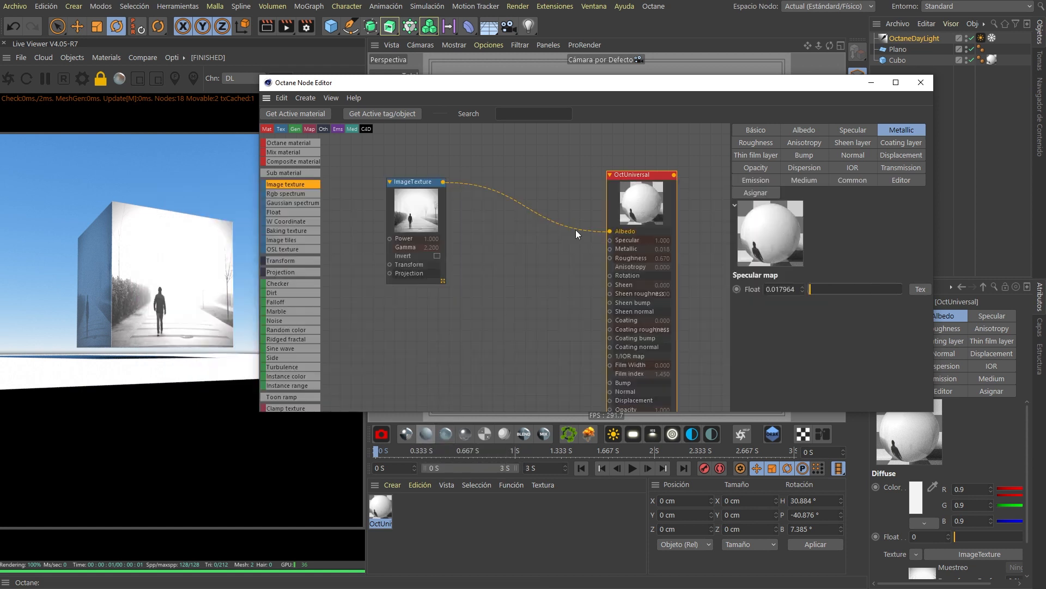
{"action": "left_click_drag", "start_coordinate": [575, 230], "coordinate": [615, 201]}
{"action": "left_click_drag", "start_coordinate": [643, 150], "coordinate": [640, 143]}
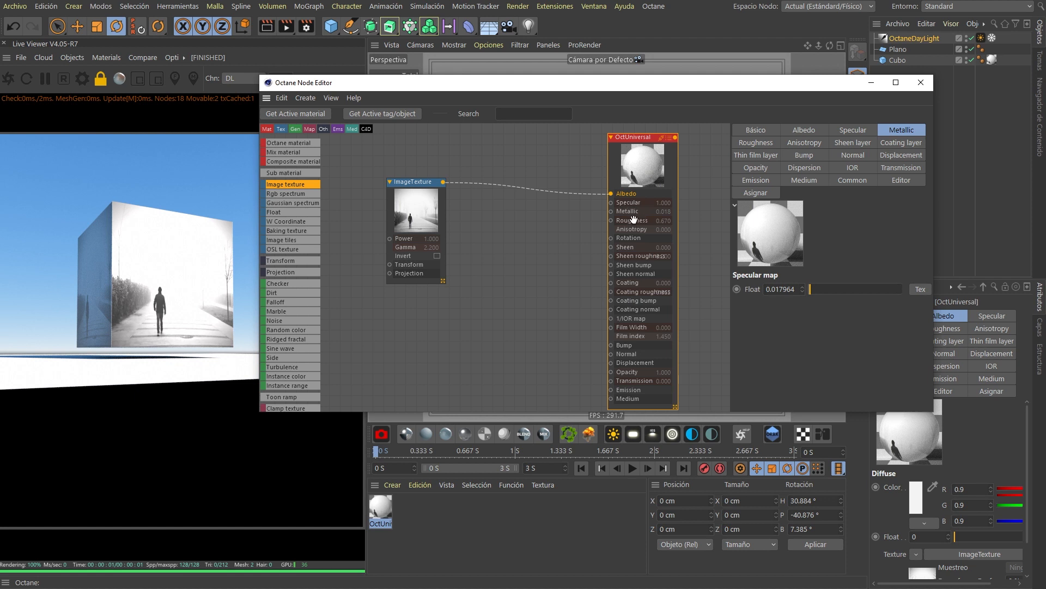
{"action": "left_click_drag", "start_coordinate": [404, 179], "coordinate": [410, 149]}
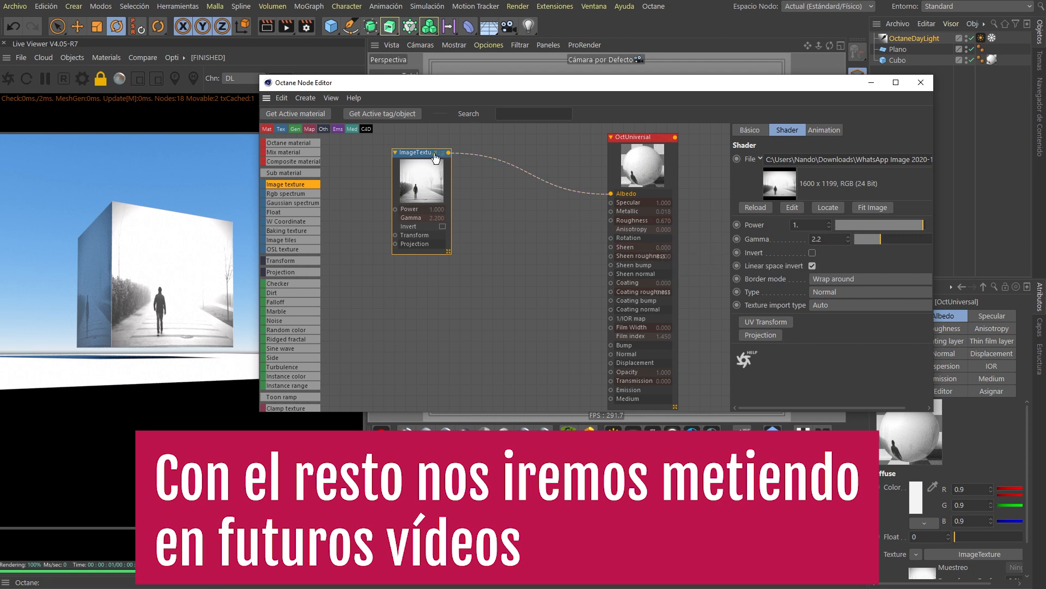
{"action": "left_click_drag", "start_coordinate": [412, 153], "coordinate": [448, 158]}
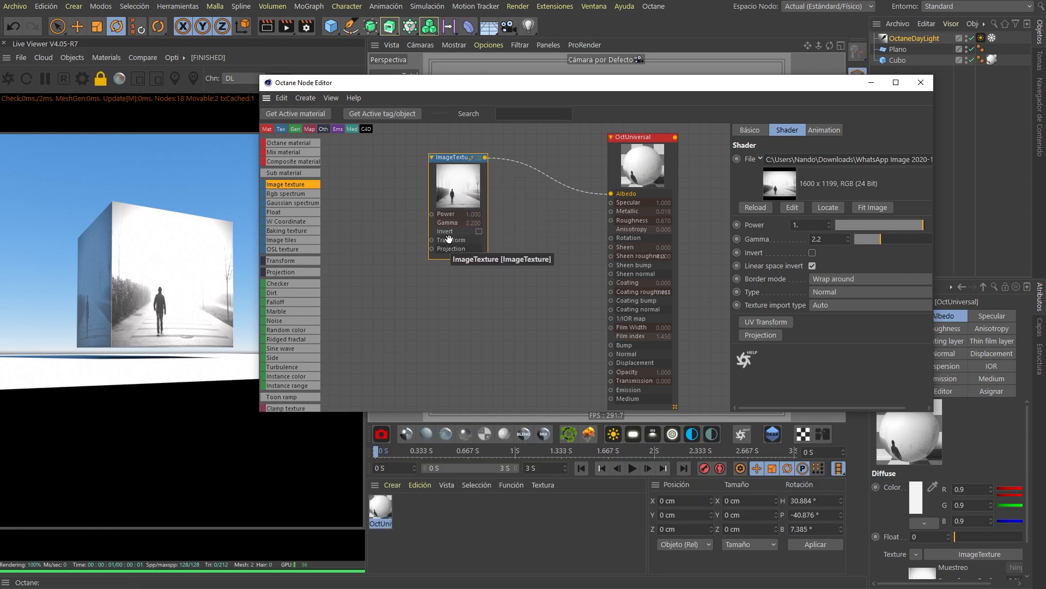
{"action": "left_click_drag", "start_coordinate": [450, 163], "coordinate": [451, 167]}
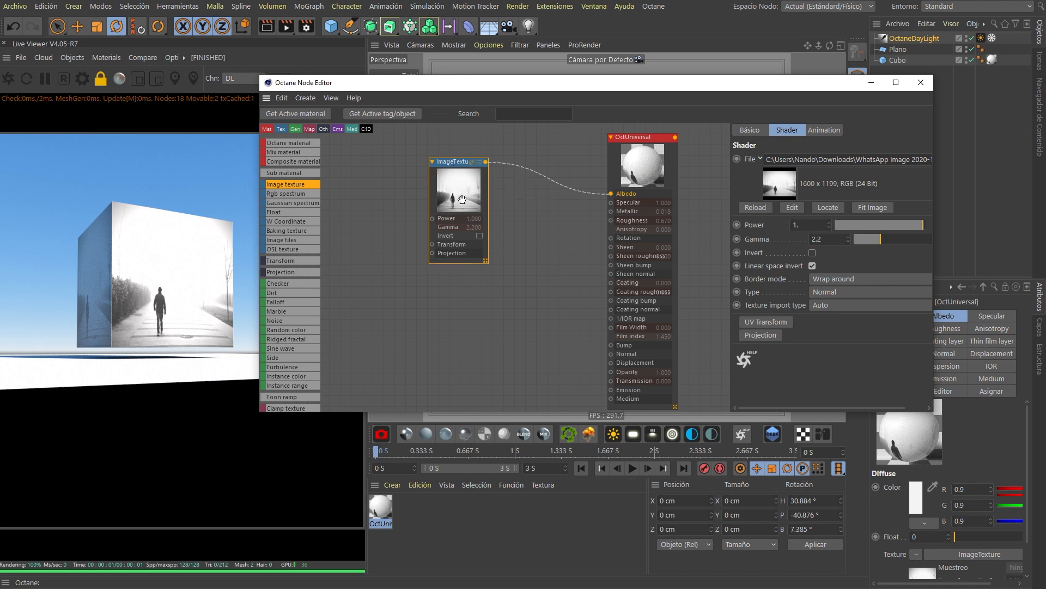
Add a UV Transform node to the ImageTexture node and set its scale to 0.5 with the aspect ratio locked
{"action": "left_click", "coordinate": [769, 325]}
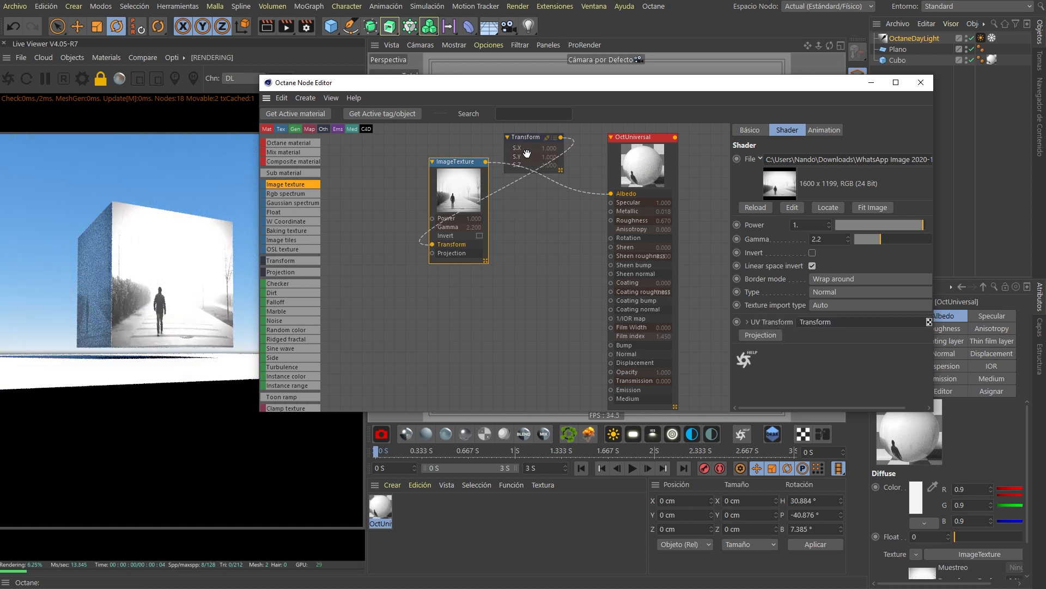
{"action": "left_click_drag", "start_coordinate": [381, 183], "coordinate": [347, 255]}
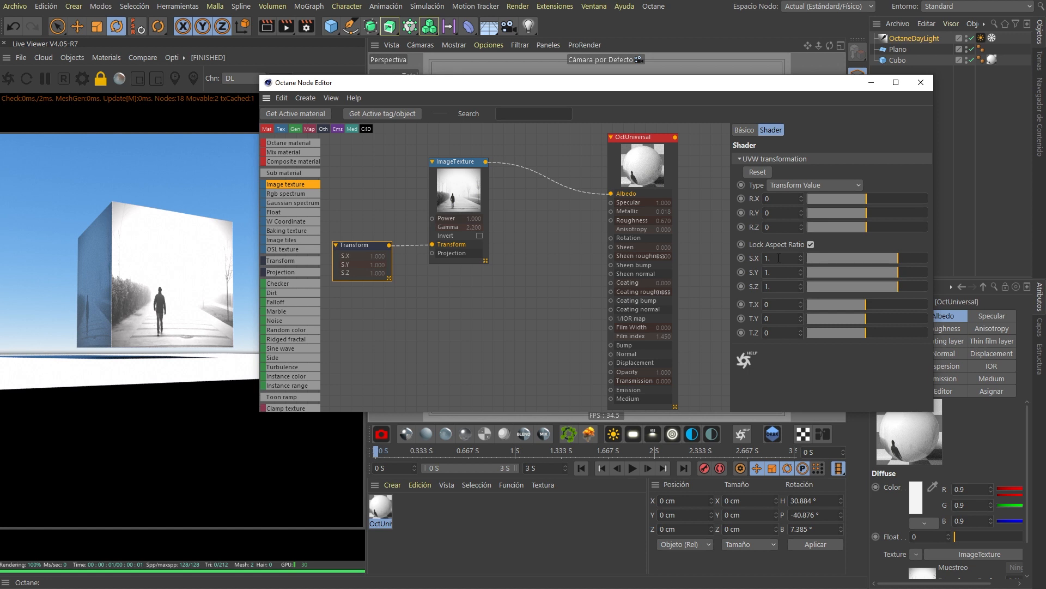
{"action": "left_click_drag", "start_coordinate": [779, 258], "coordinate": [764, 258]}
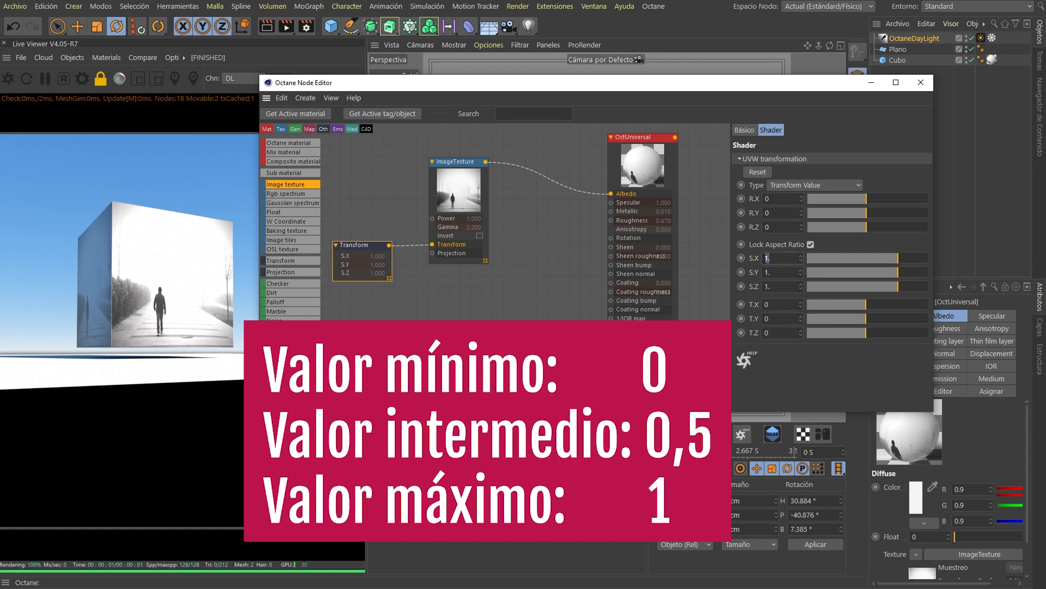
{"action": "type", "text": "0.5"}
{"action": "key", "text": "Tab"}
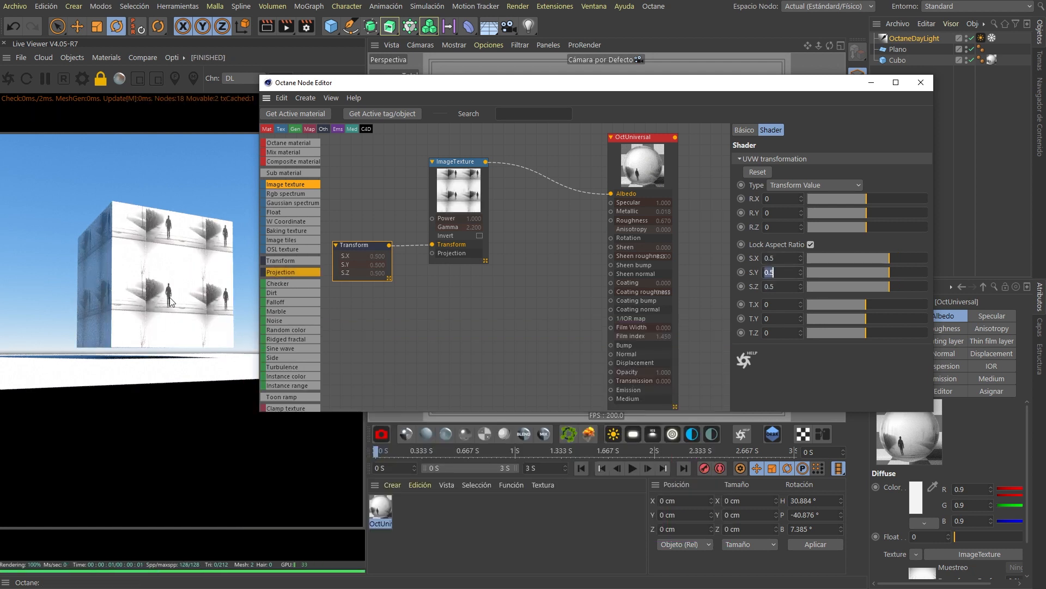
{"action": "left_click", "coordinate": [799, 371]}
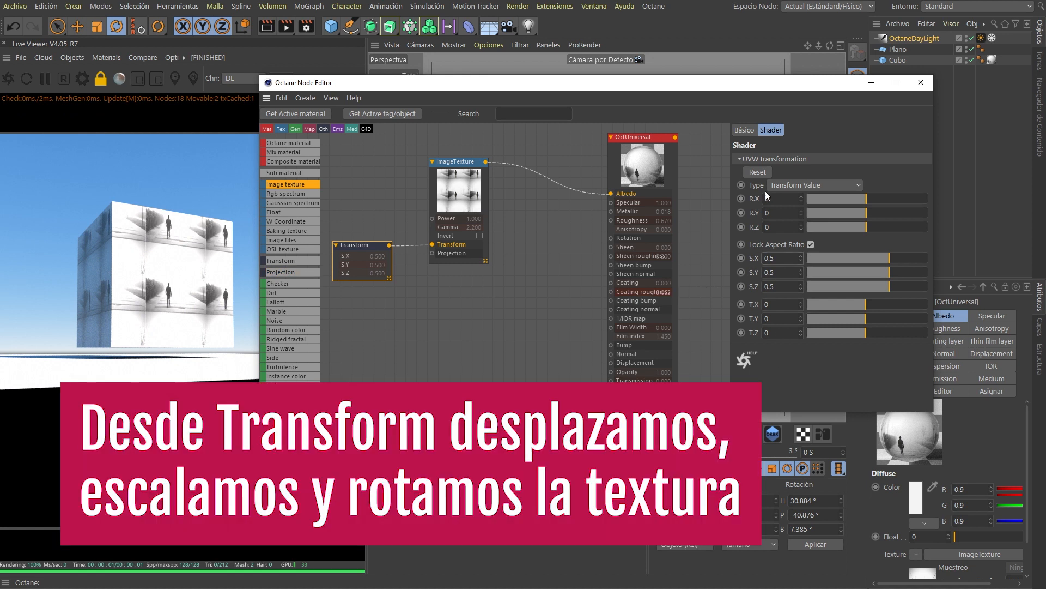
{"action": "left_click", "coordinate": [464, 183]}
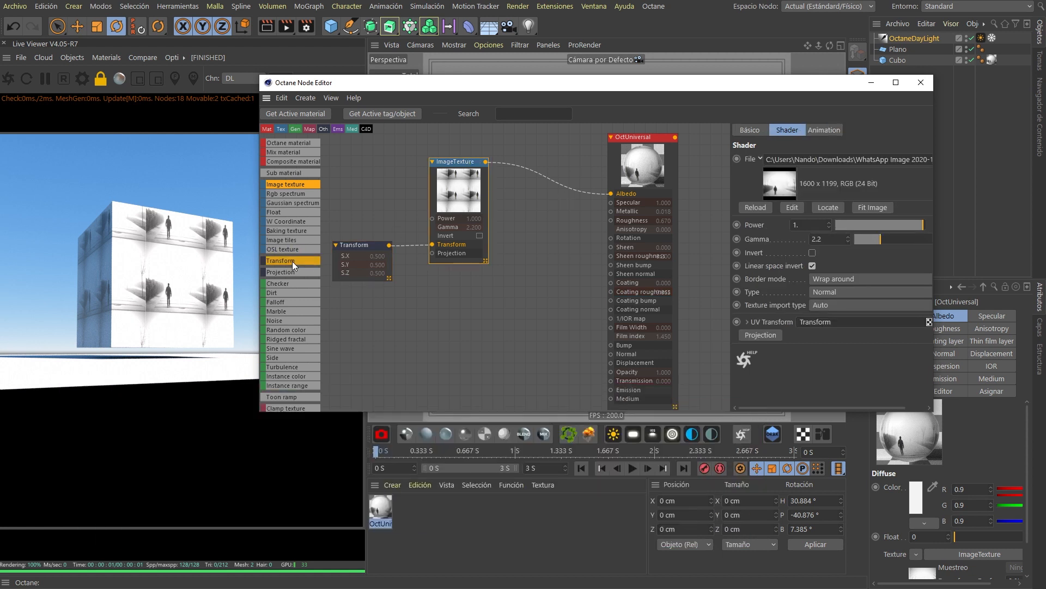
{"action": "left_click", "coordinate": [296, 130]}
{"action": "left_click", "coordinate": [310, 130]}
{"action": "left_click", "coordinate": [323, 129]}
{"action": "left_click", "coordinate": [338, 129]}
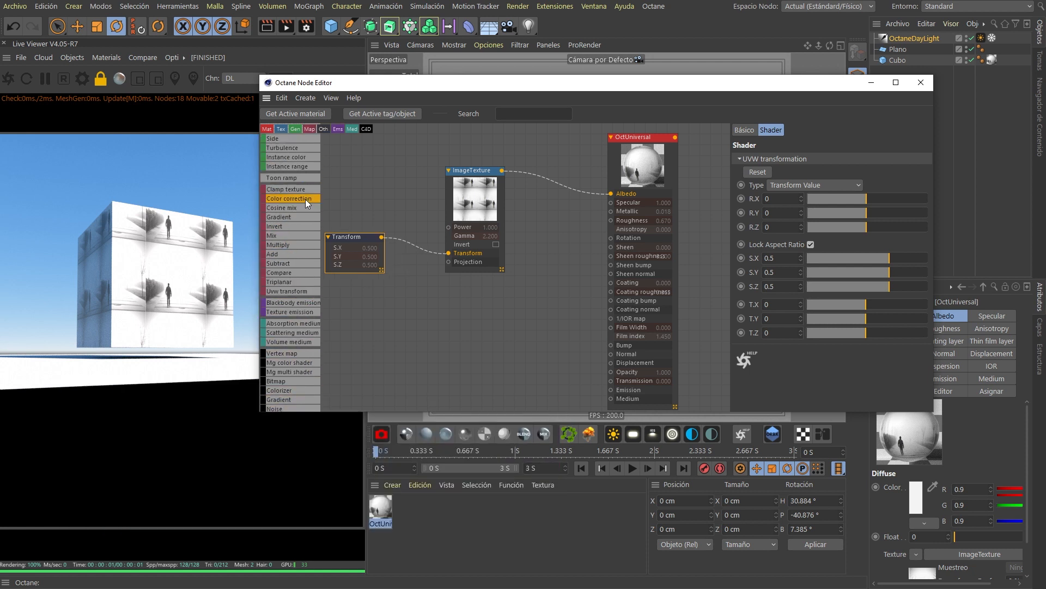
Space out the nodes and insert a Color correction node between the ImageTexture node and the material's Albedo
{"action": "left_click_drag", "start_coordinate": [378, 199], "coordinate": [386, 295]}
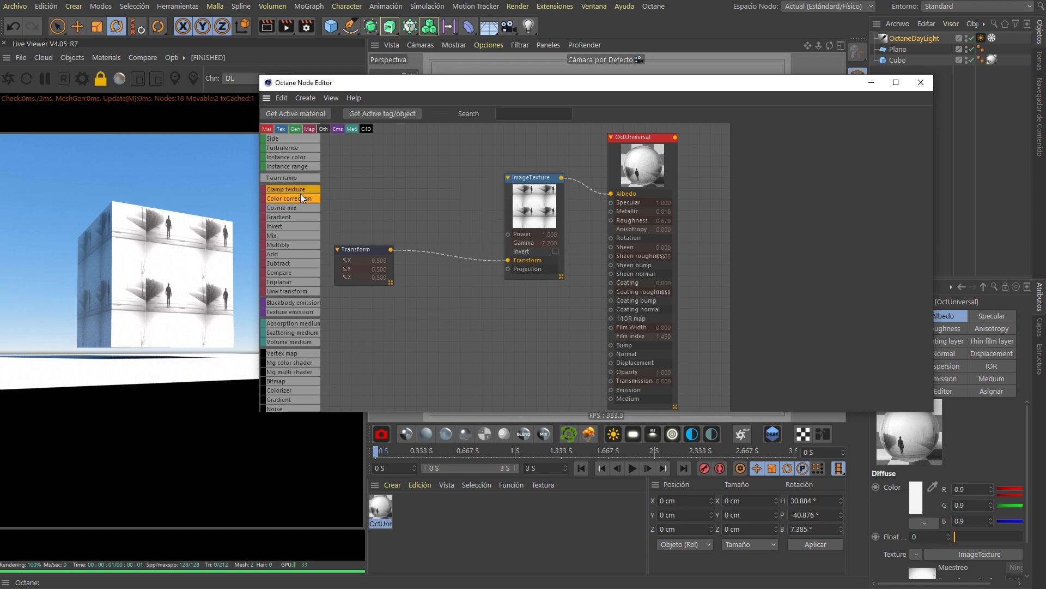
{"action": "left_click_drag", "start_coordinate": [529, 181], "coordinate": [449, 185]}
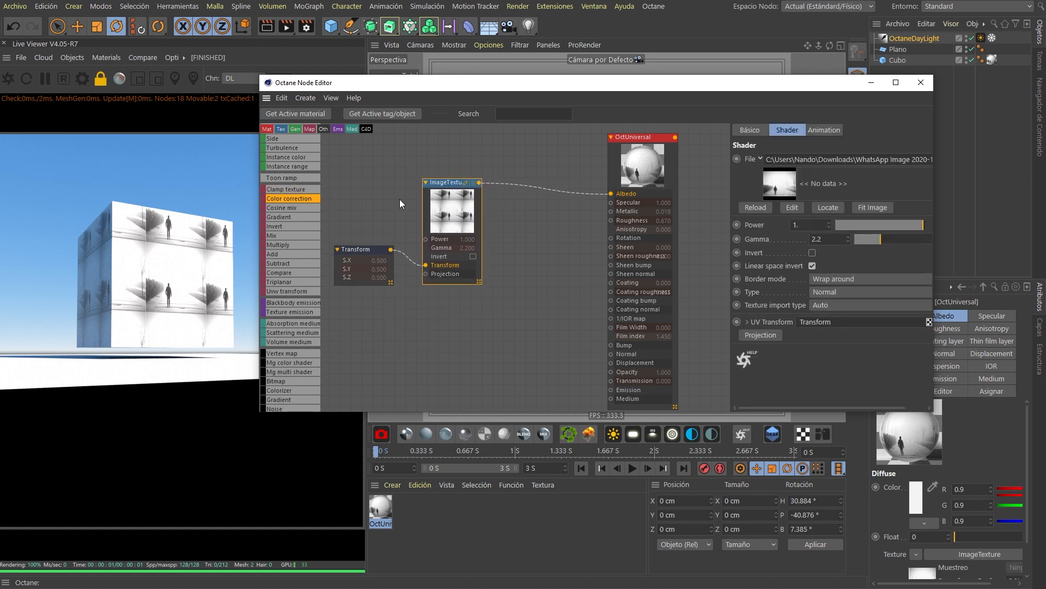
{"action": "left_click_drag", "start_coordinate": [355, 251], "coordinate": [342, 262]}
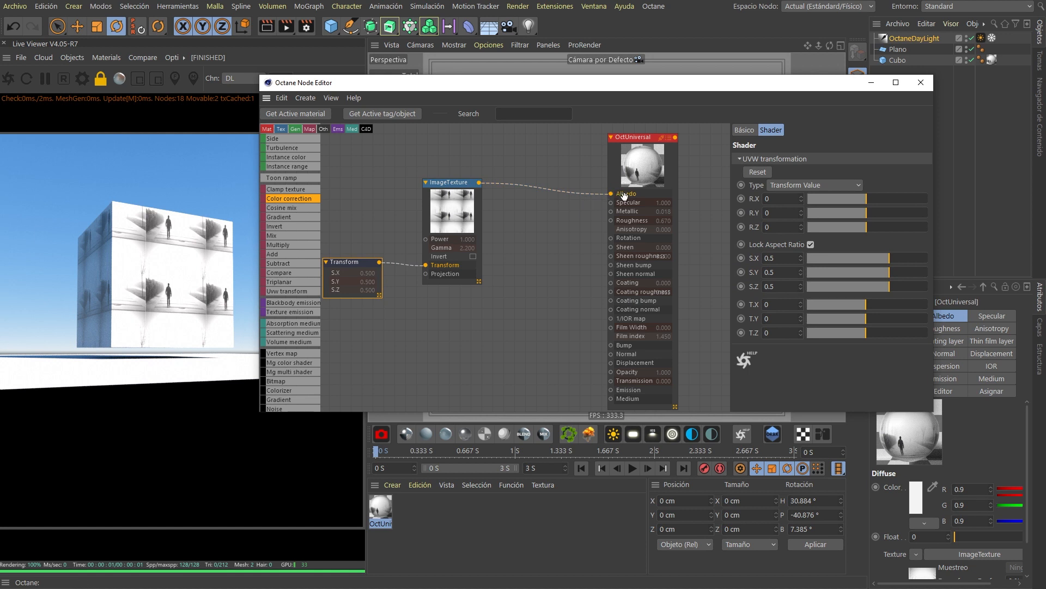
{"action": "left_click_drag", "start_coordinate": [538, 187], "coordinate": [531, 175]}
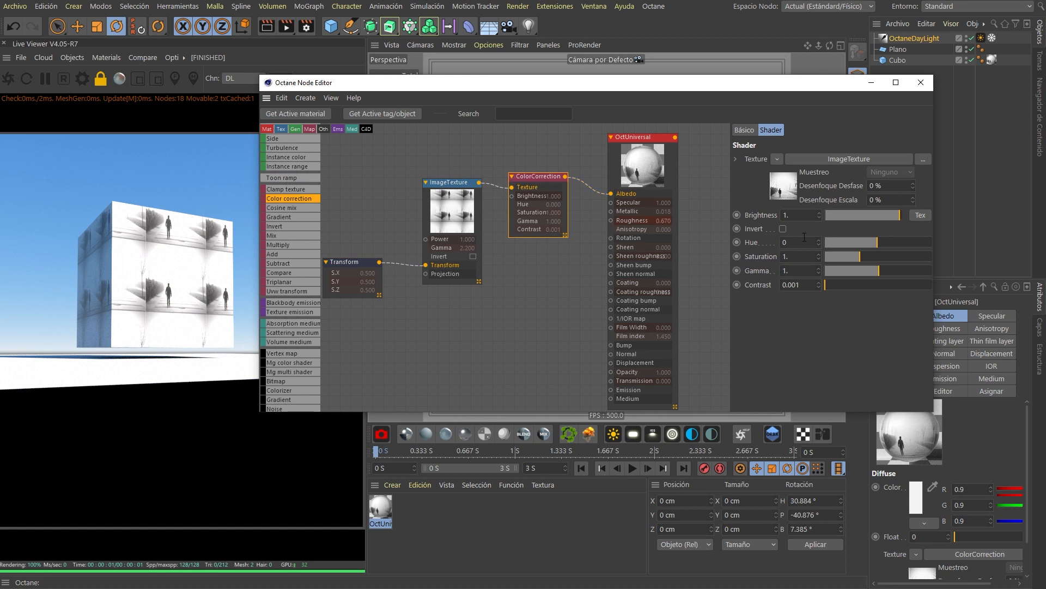
Raise the ColorCorrection node's Brightness slightly, and restore it to its default value
{"action": "mouse_move", "coordinate": [884, 216]}
{"action": "left_mouse_down"}
{"action": "mouse_move", "coordinate": [850, 212]}
{"action": "mouse_move", "coordinate": [903, 214]}
{"action": "left_mouse_up"}
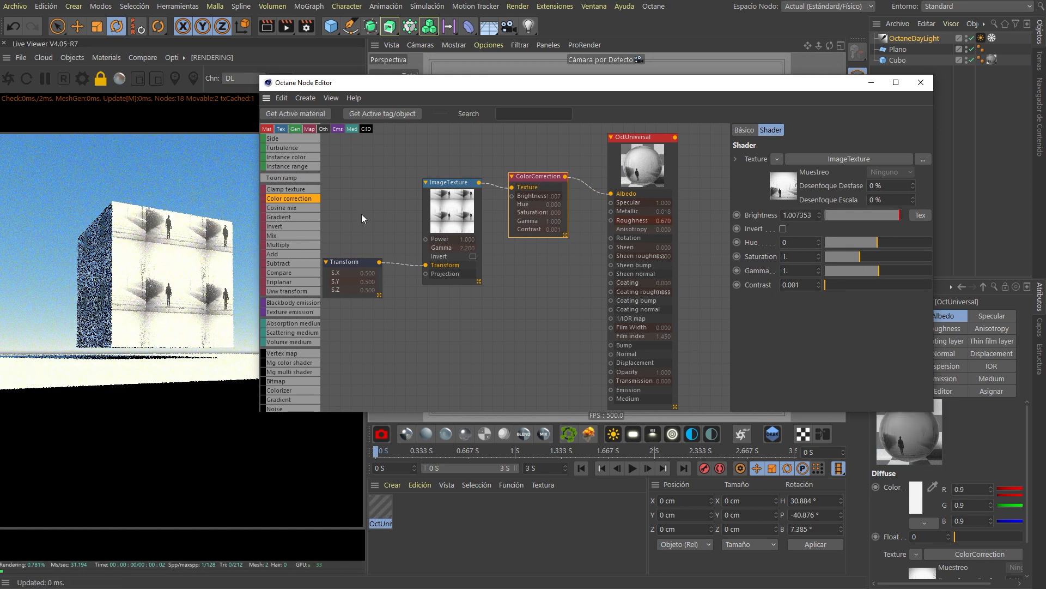
{"action": "right_click", "coordinate": [764, 213]}
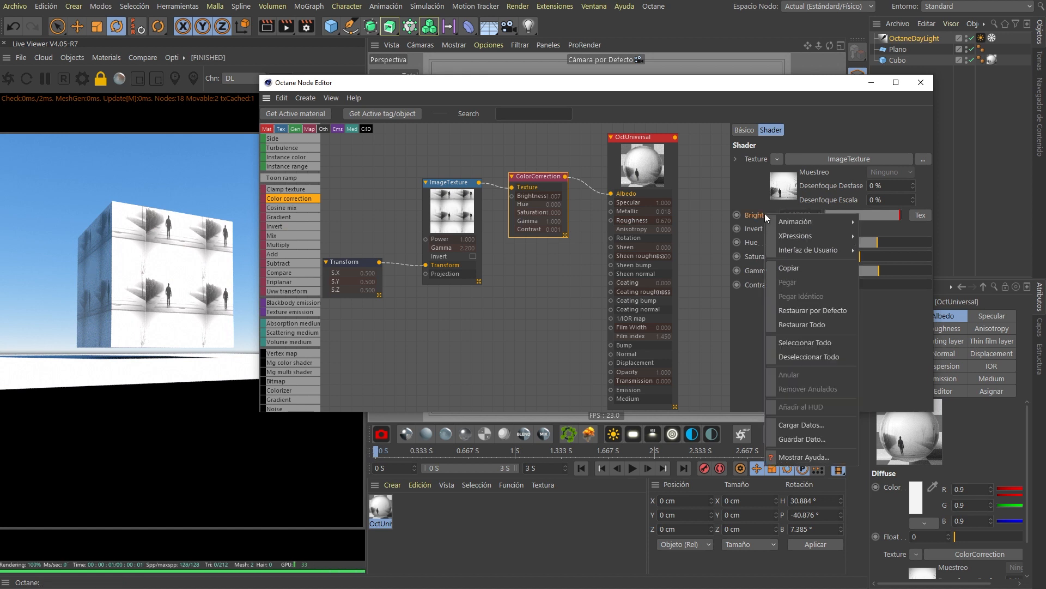
{"action": "left_click", "coordinate": [821, 134]}
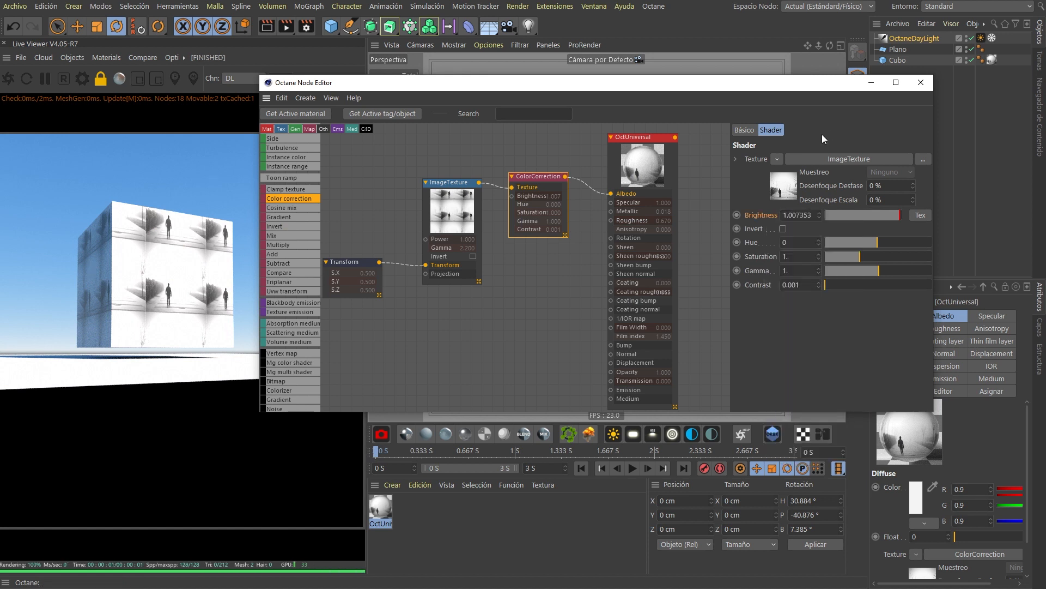
{"action": "right_click", "coordinate": [758, 216]}
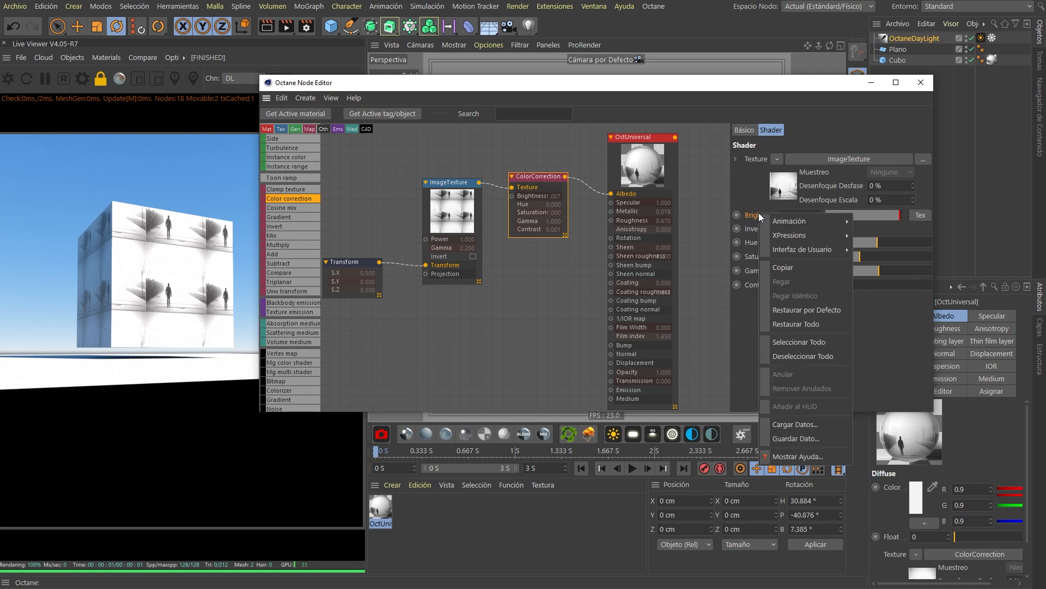
{"action": "left_click", "coordinate": [806, 309]}
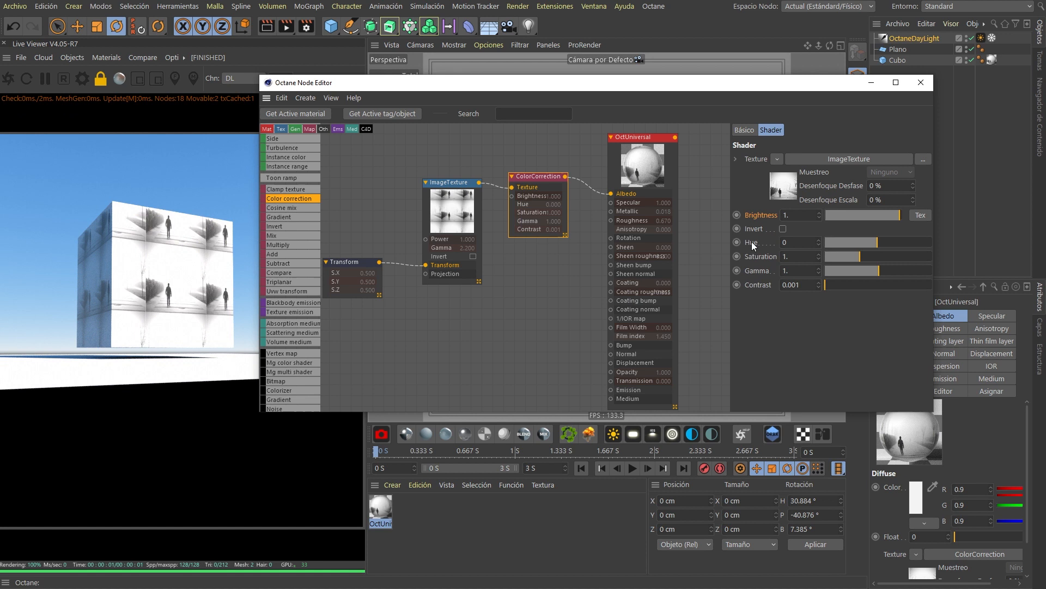
{"action": "right_click", "coordinate": [762, 216]}
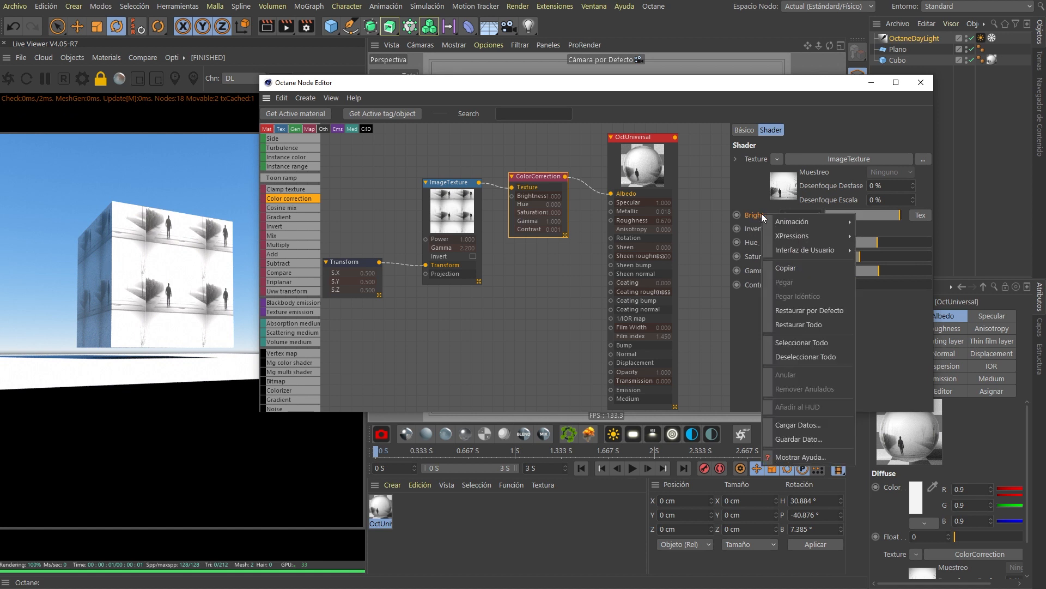
{"action": "left_click", "coordinate": [815, 309]}
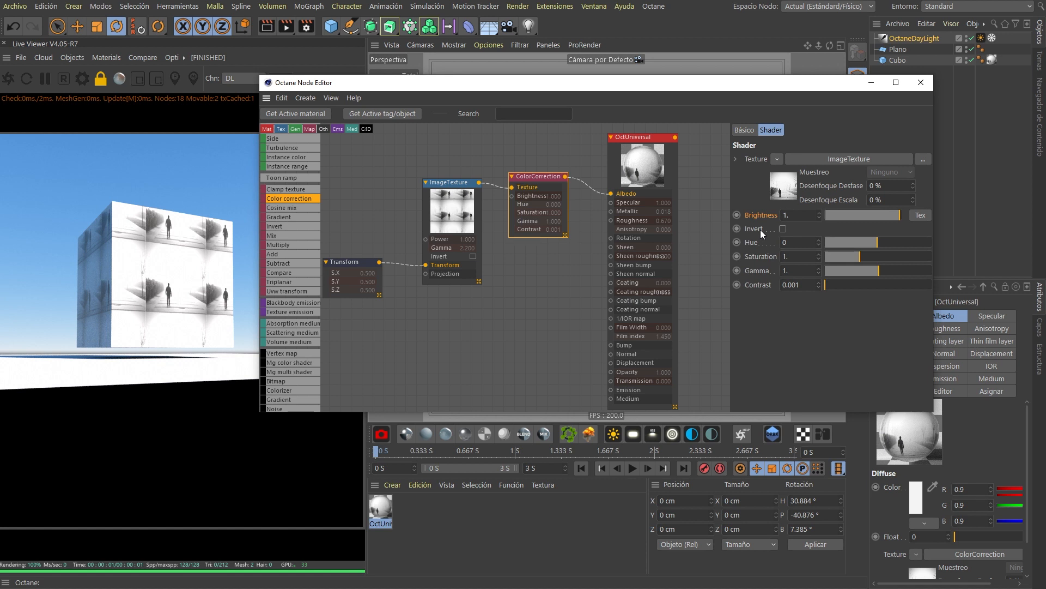
Set the ColorCorrection node's Brightness to 0.5
{"action": "left_click_drag", "start_coordinate": [791, 216], "coordinate": [747, 217]}
{"action": "type", "text": "0.5"}
{"action": "key", "text": "Return"}
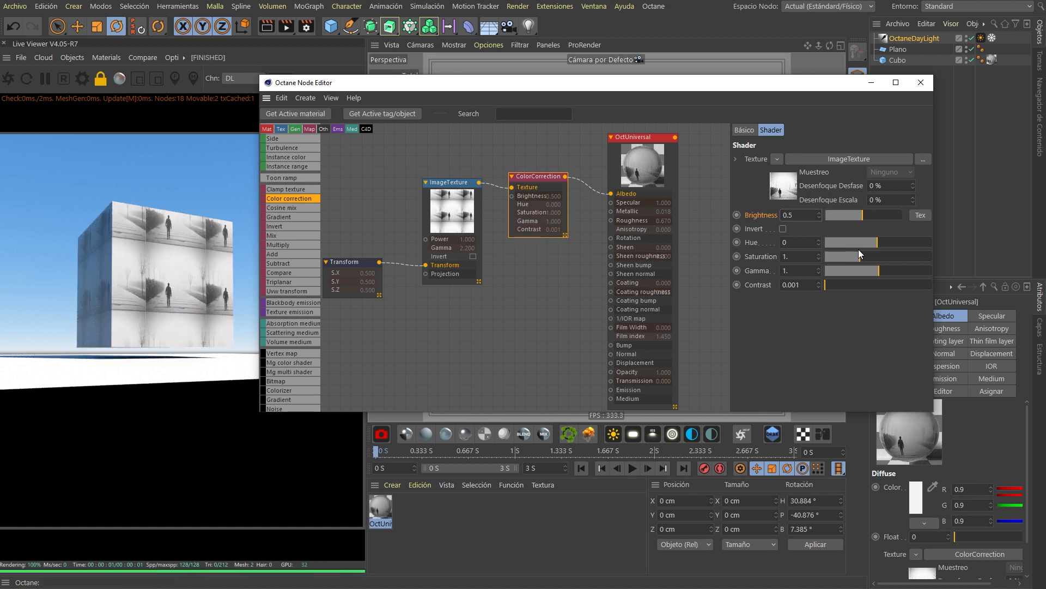
Set the ColorCorrection node's Hue to about 0.05 and Saturation to about 1.53, trying Invert and leaving it off
{"action": "mouse_move", "coordinate": [881, 257]}
{"action": "left_mouse_down"}
{"action": "mouse_move", "coordinate": [917, 255]}
{"action": "mouse_move", "coordinate": [855, 243]}
{"action": "mouse_move", "coordinate": [881, 245]}
{"action": "left_mouse_up"}
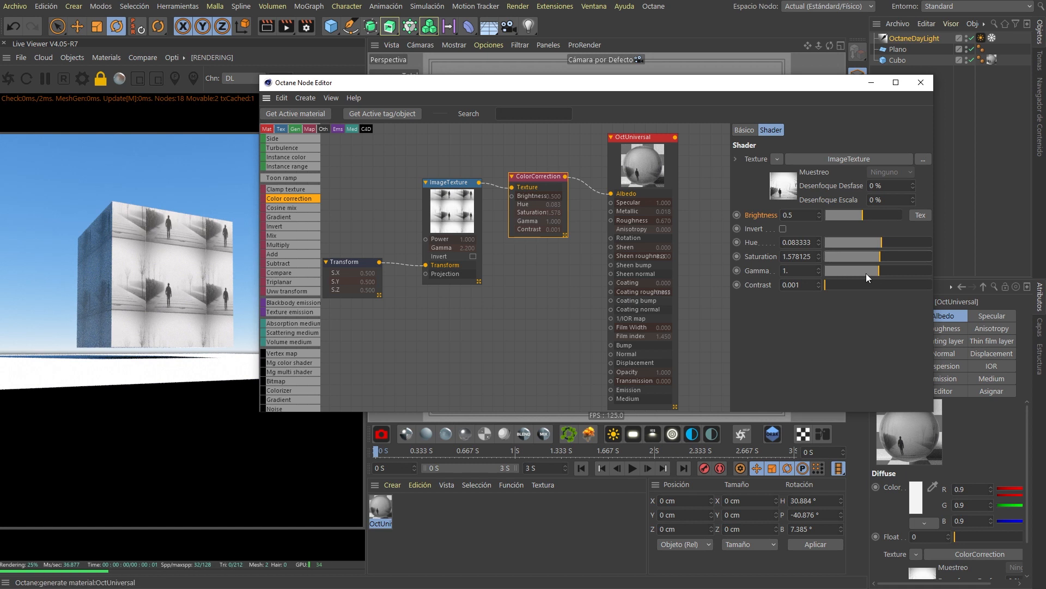
{"action": "left_click", "coordinate": [883, 256]}
{"action": "left_click", "coordinate": [880, 243]}
{"action": "left_click", "coordinate": [879, 257]}
{"action": "left_click", "coordinate": [783, 229]}
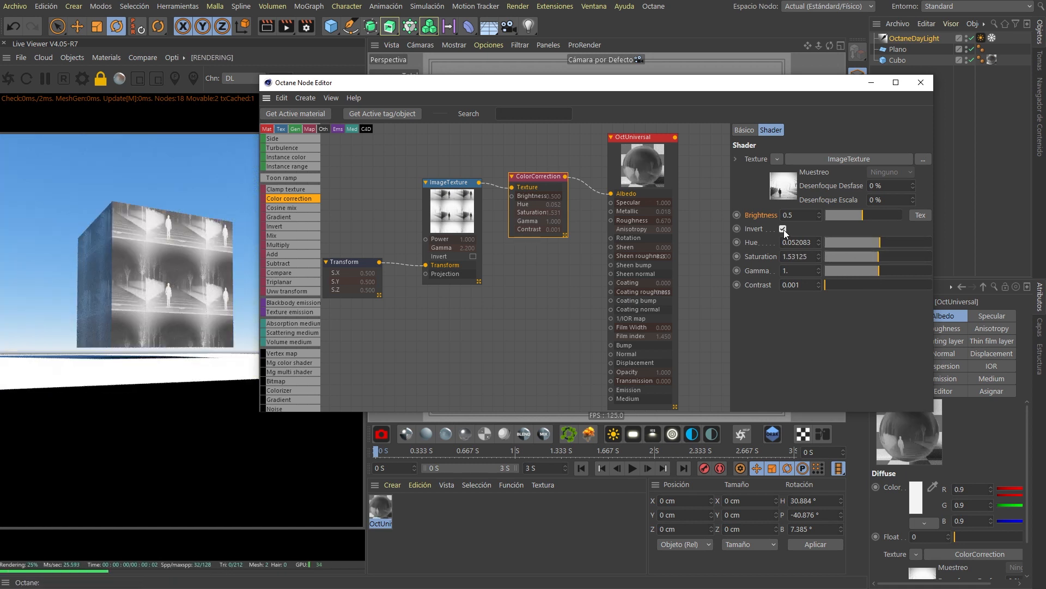
{"action": "left_click", "coordinate": [784, 230]}
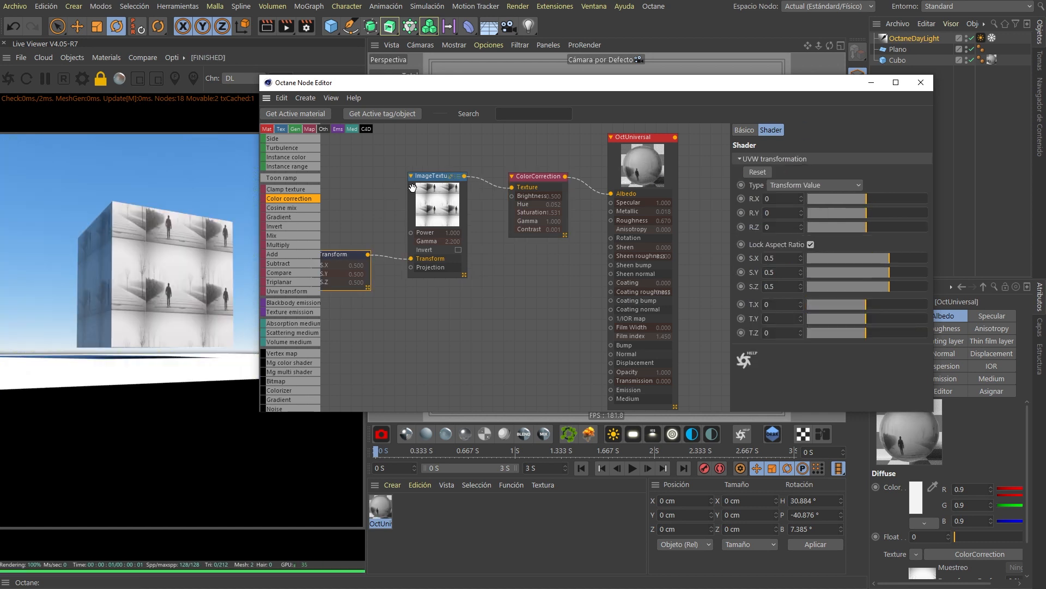
Reposition the ImageTexture and ColorCorrection nodes and connect the ImageTexture output to the material's Bump input as well
{"action": "left_click_drag", "start_coordinate": [426, 178], "coordinate": [403, 177]}
{"action": "left_click_drag", "start_coordinate": [543, 179], "coordinate": [528, 169]}
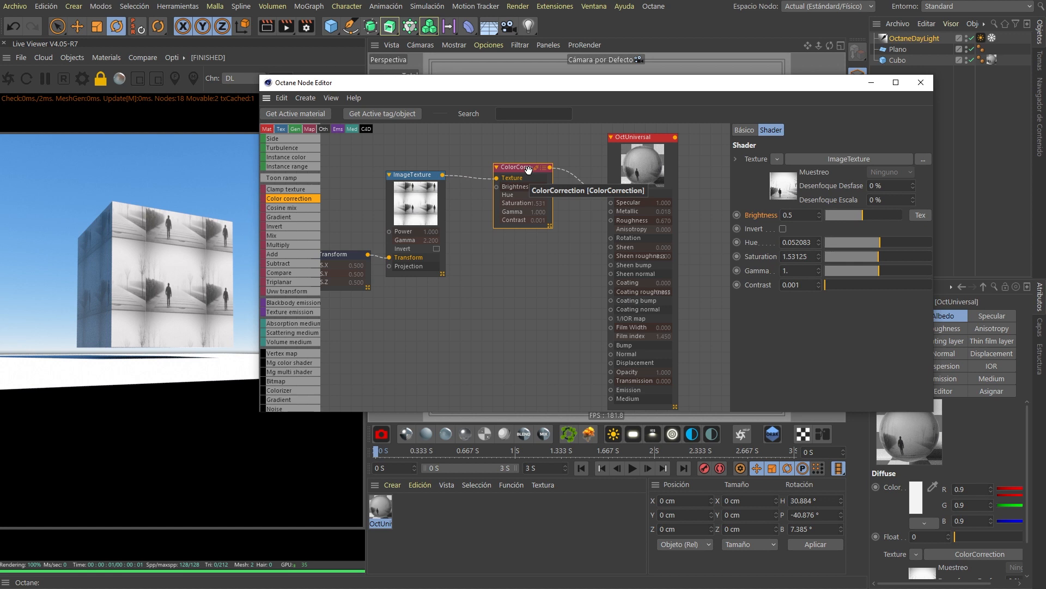
{"action": "left_click", "coordinate": [443, 176]}
{"action": "left_click_drag", "start_coordinate": [442, 177], "coordinate": [611, 345]}
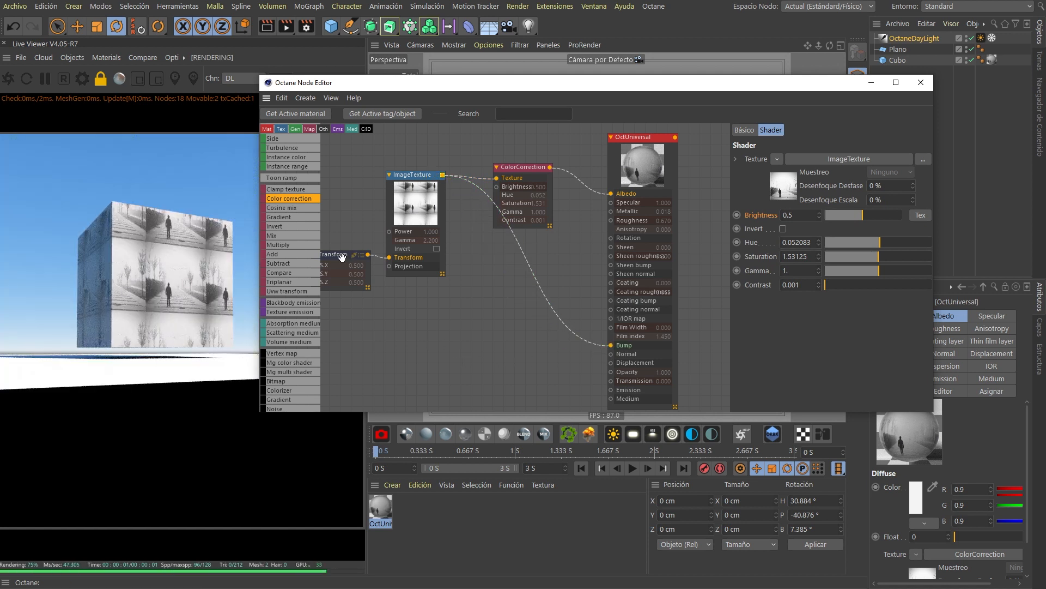
Examine the bump relief on the cube's faces up close, moving the node editor clear of the viewport
{"action": "left_click_drag", "start_coordinate": [536, 88], "coordinate": [538, 249]}
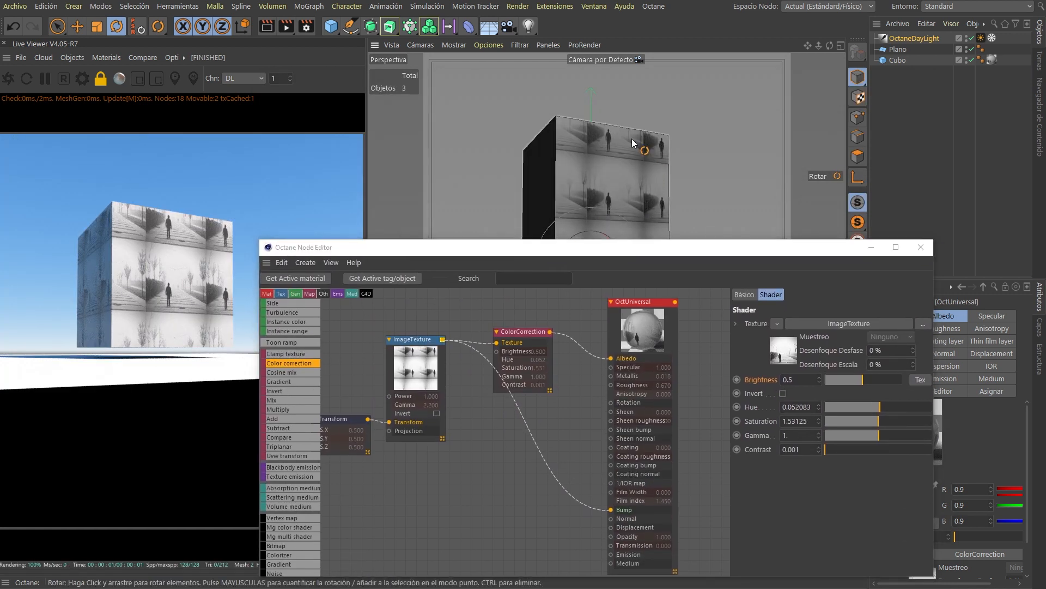
{"action": "scroll", "coordinate": [632, 138], "scroll_direction": "up", "scroll_amount": 5}
{"action": "left_click_drag", "start_coordinate": [636, 145], "coordinate": [589, 139], "text": "alt"}
{"action": "right_click_drag", "start_coordinate": [493, 133], "coordinate": [579, 127], "text": "alt"}
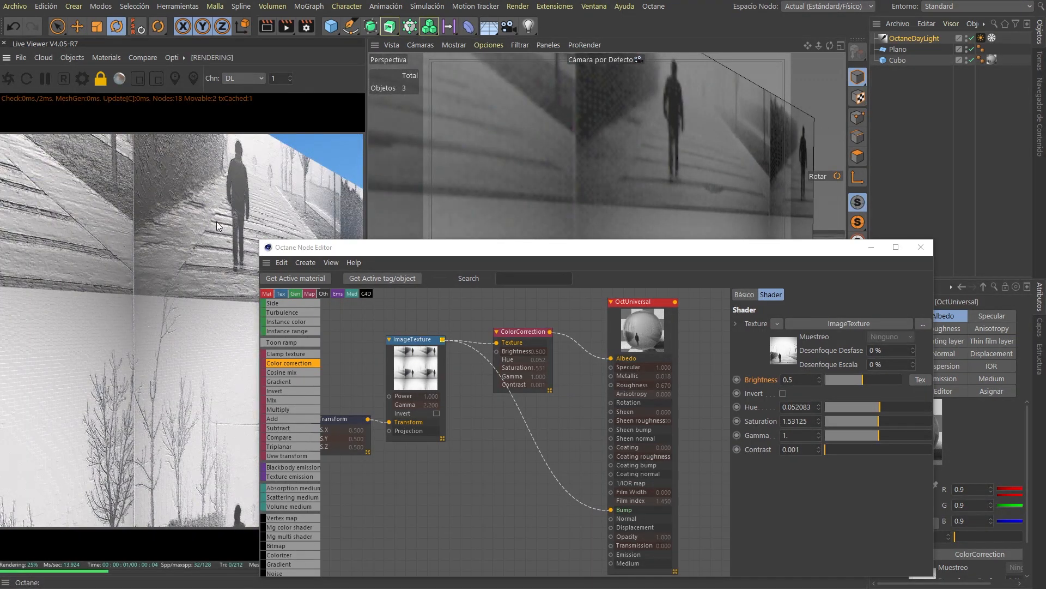
{"action": "left_click_drag", "start_coordinate": [623, 113], "coordinate": [645, 127], "text": "alt"}
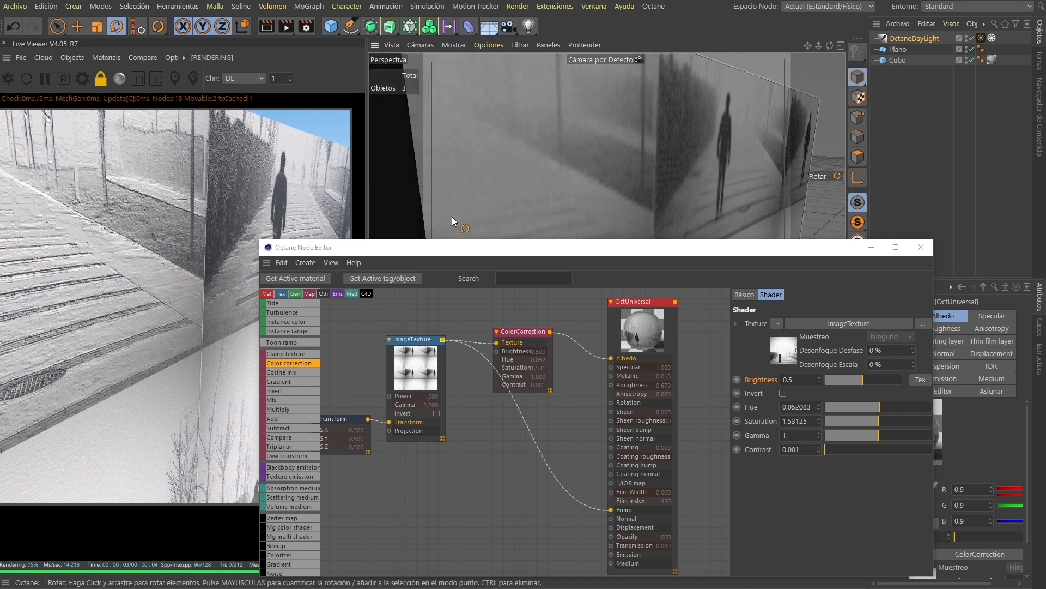
Insert a second ColorCorrection node between the ImageTexture and the material's Bump input and set its Contrast to about 0.42
{"action": "left_click", "coordinate": [626, 509]}
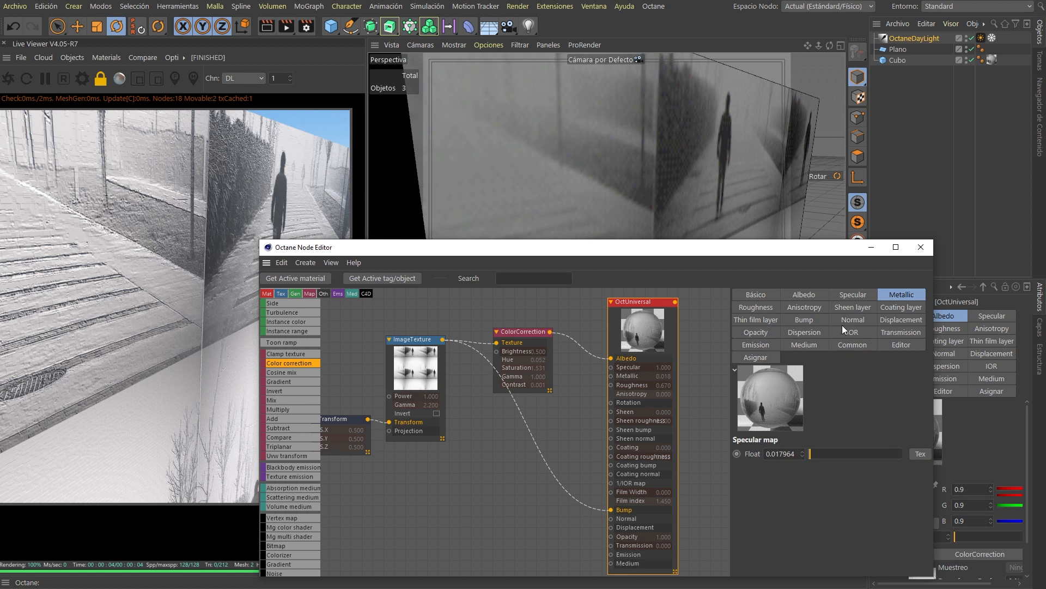
{"action": "left_click", "coordinate": [808, 319]}
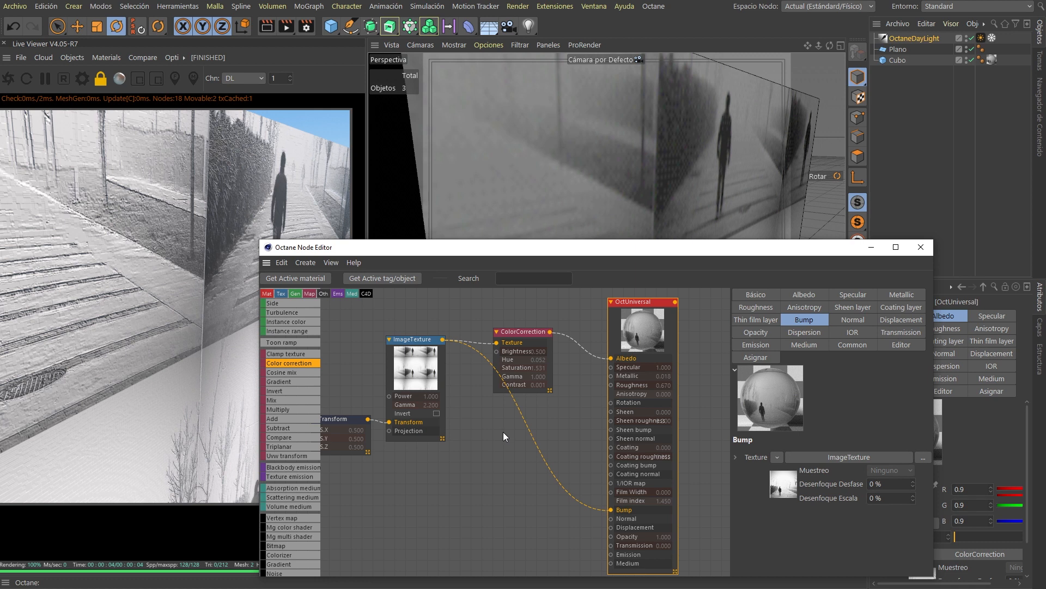
{"action": "left_click_drag", "start_coordinate": [518, 332], "coordinate": [526, 316]}
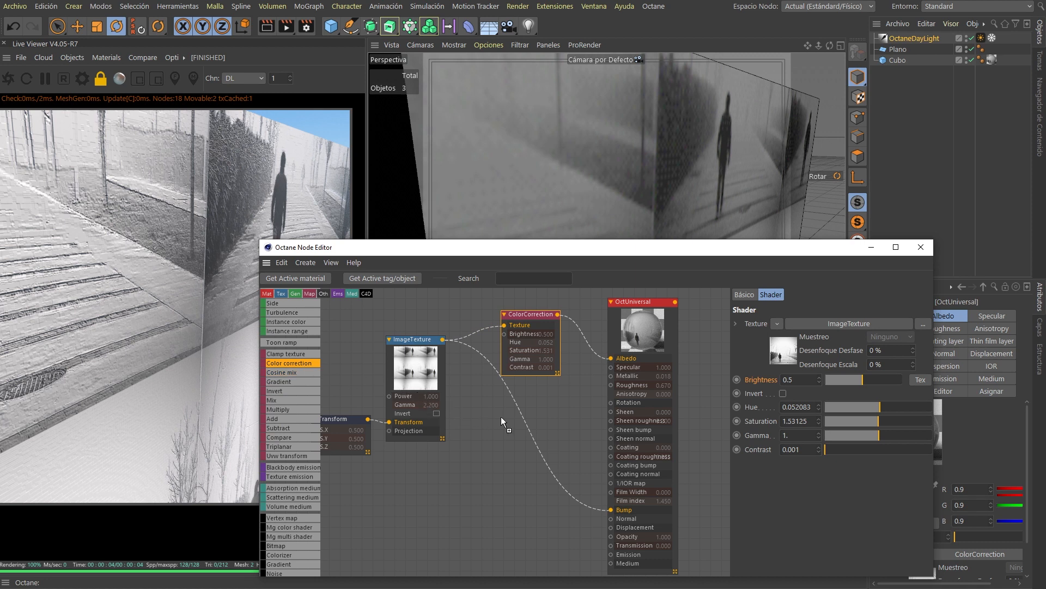
{"action": "left_click_drag", "start_coordinate": [523, 425], "coordinate": [511, 414]}
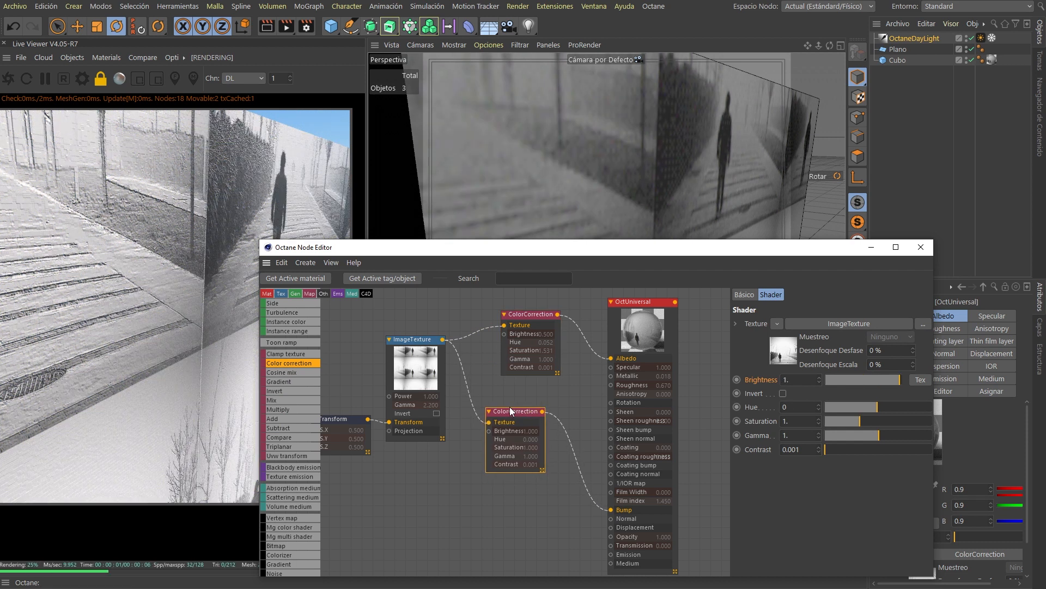
{"action": "mouse_move", "coordinate": [847, 452]}
{"action": "left_mouse_down"}
{"action": "mouse_move", "coordinate": [902, 452]}
{"action": "mouse_move", "coordinate": [836, 451]}
{"action": "mouse_move", "coordinate": [860, 452]}
{"action": "left_mouse_up"}
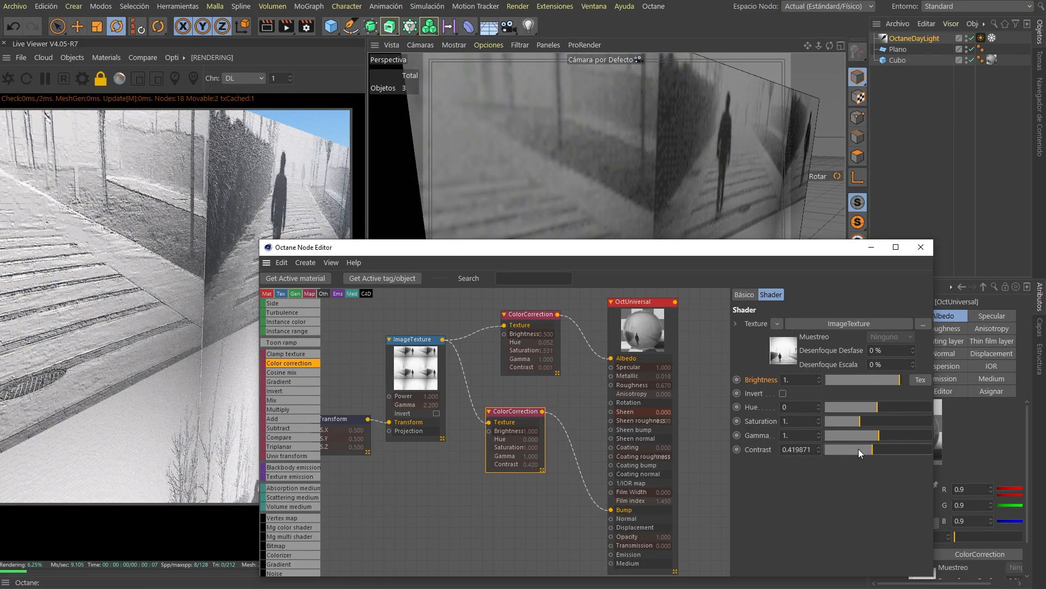
Delete the second ColorCorrection node so the ImageTexture feeds the Bump input directly
{"action": "left_click", "coordinate": [513, 481]}
{"action": "left_click", "coordinate": [512, 419]}
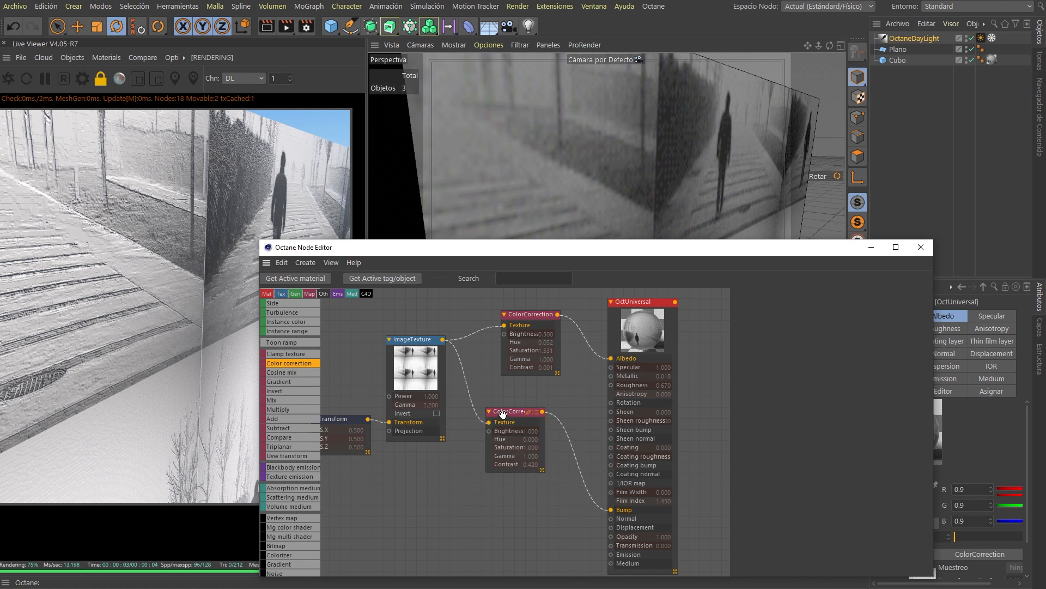
{"action": "key", "text": "Delete"}
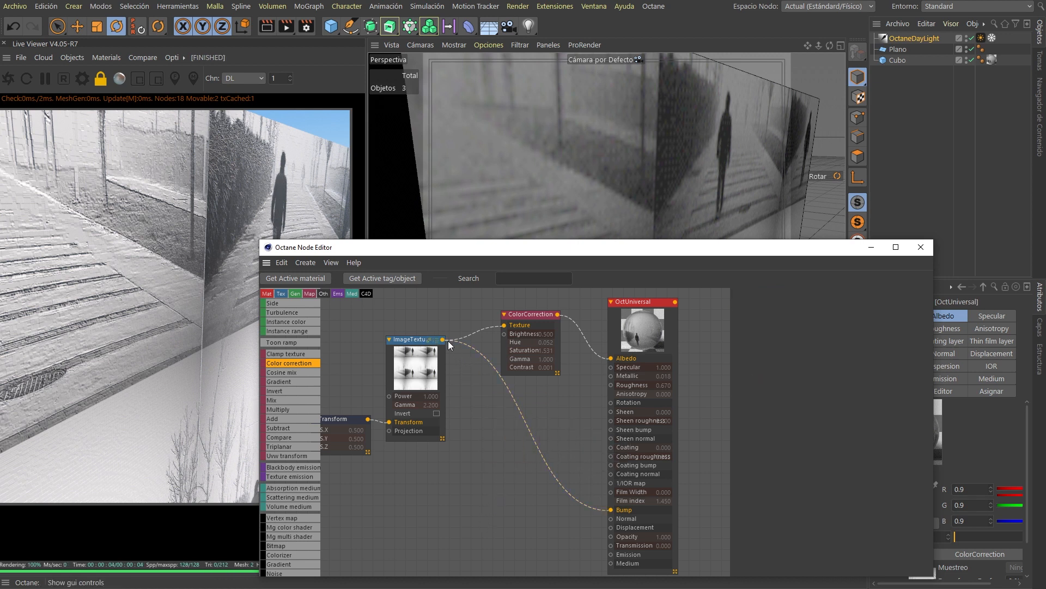
{"action": "scroll", "coordinate": [490, 458], "scroll_direction": "down", "scroll_amount": 3}
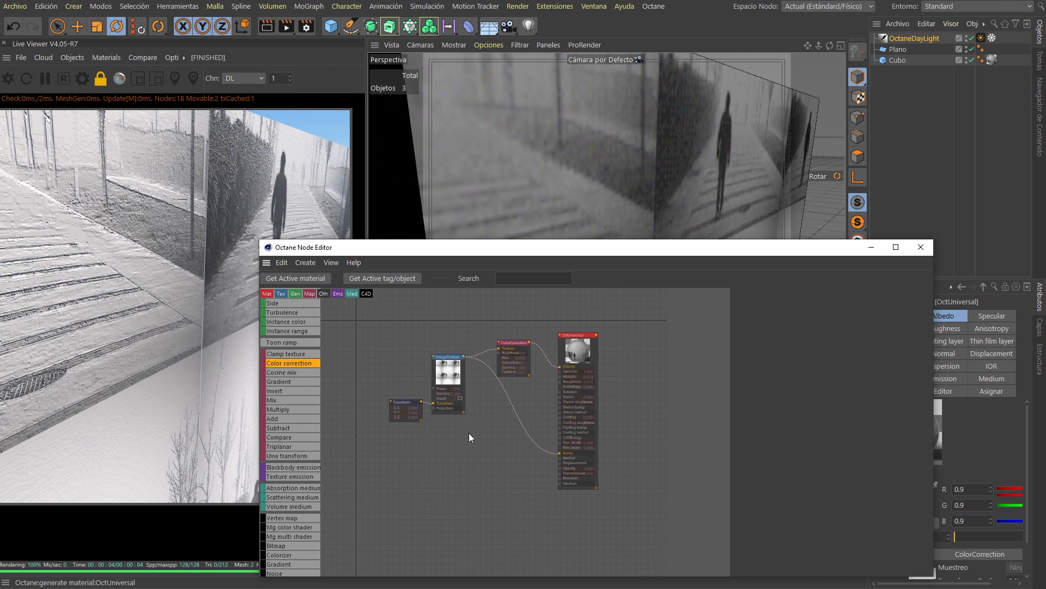
{"action": "scroll", "coordinate": [519, 425], "scroll_direction": "up", "scroll_amount": 3}
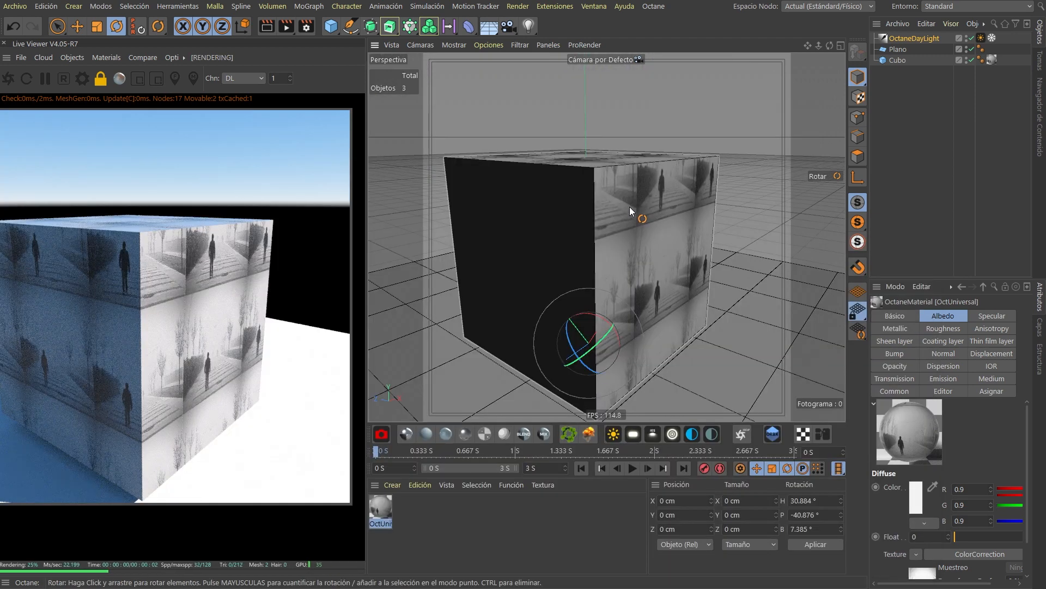
Frame the whole cube from an elevated corner angle, add an Octane camera there and look through it
{"action": "left_click_drag", "start_coordinate": [630, 207], "coordinate": [599, 218]}
{"action": "left_click", "coordinate": [381, 434]}
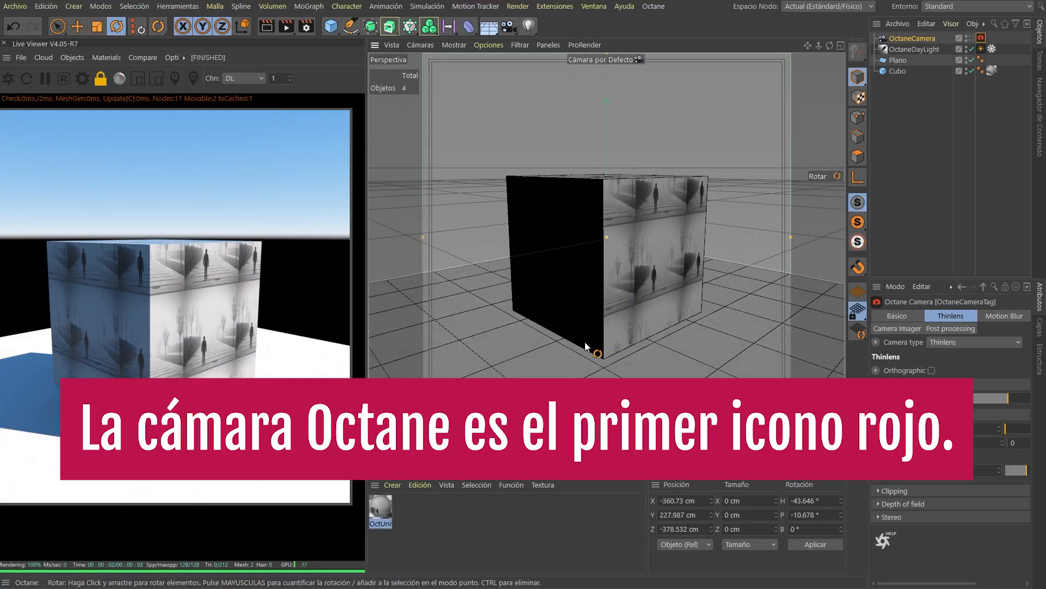
{"action": "left_click", "coordinate": [970, 37]}
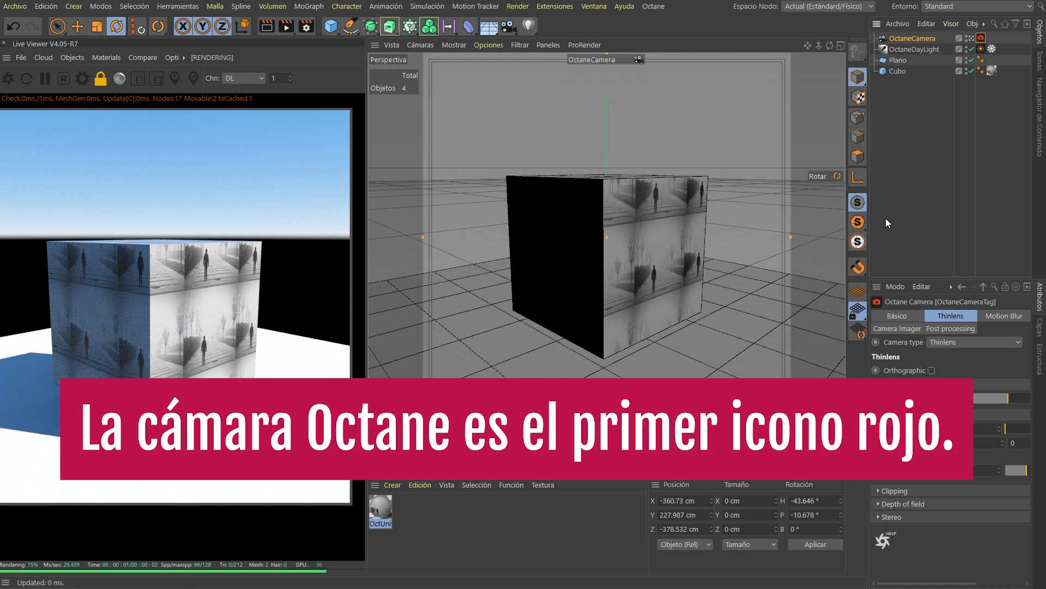
Widen the object and attribute area and compare the OctaneCamera's object properties with its tag's Thinlens and Camera Imager settings
{"action": "left_click_drag", "start_coordinate": [870, 204], "coordinate": [766, 207]}
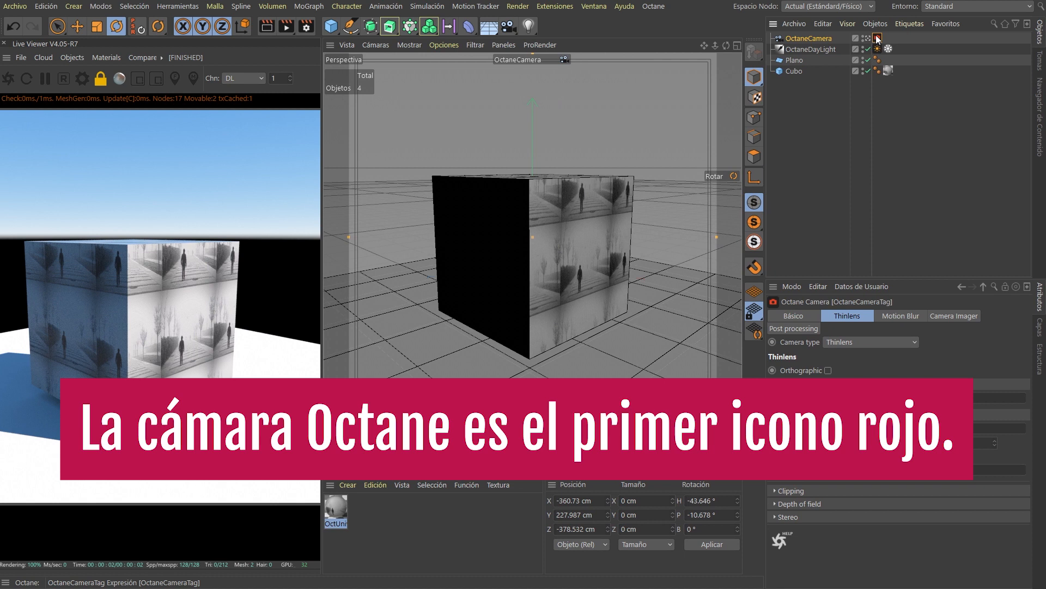
{"action": "left_click", "coordinate": [803, 38]}
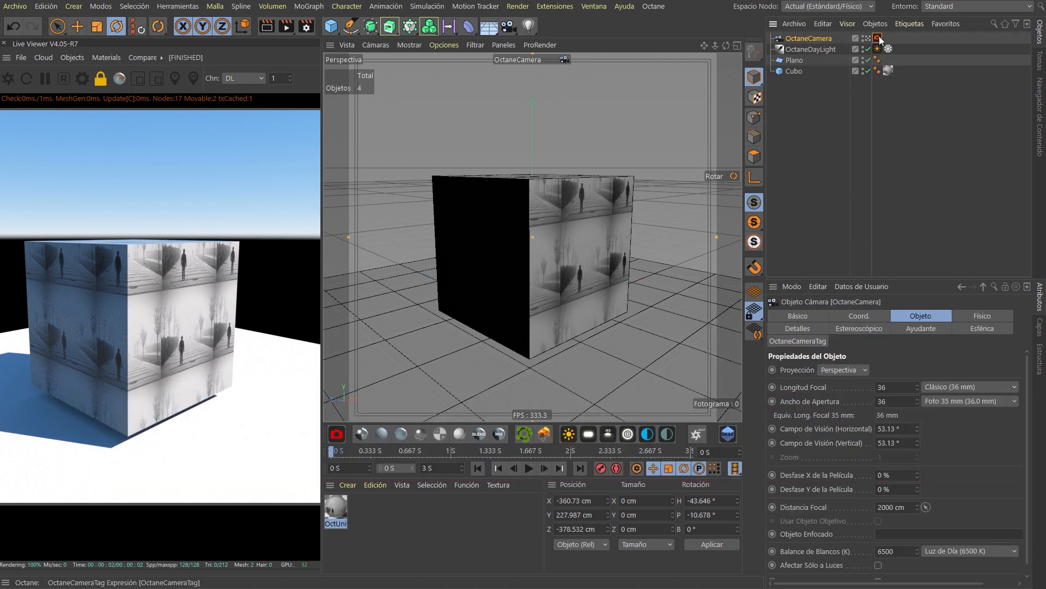
{"action": "left_click", "coordinate": [878, 38]}
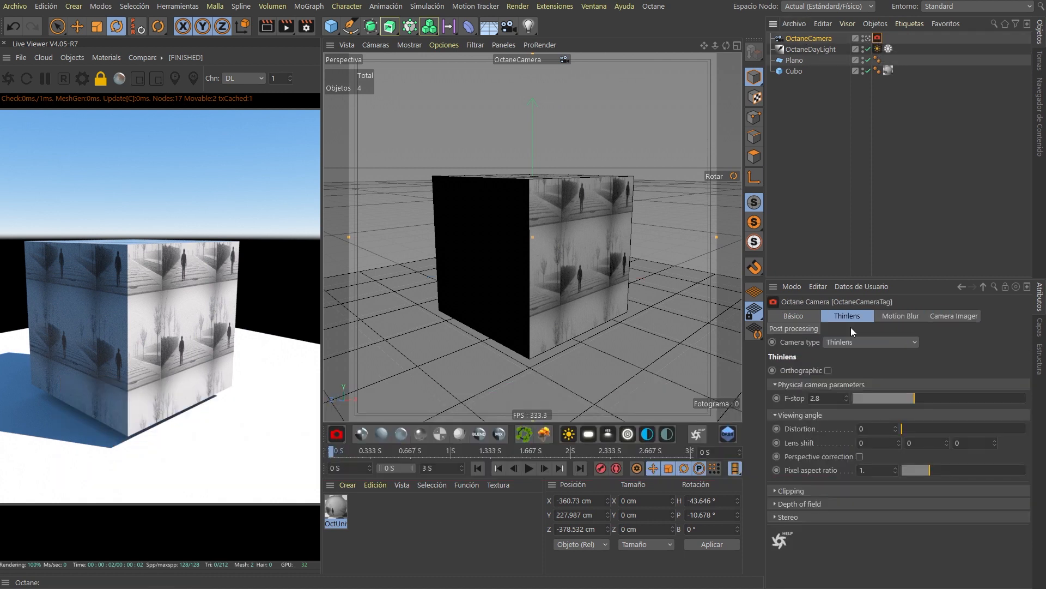
{"action": "left_click", "coordinate": [954, 316]}
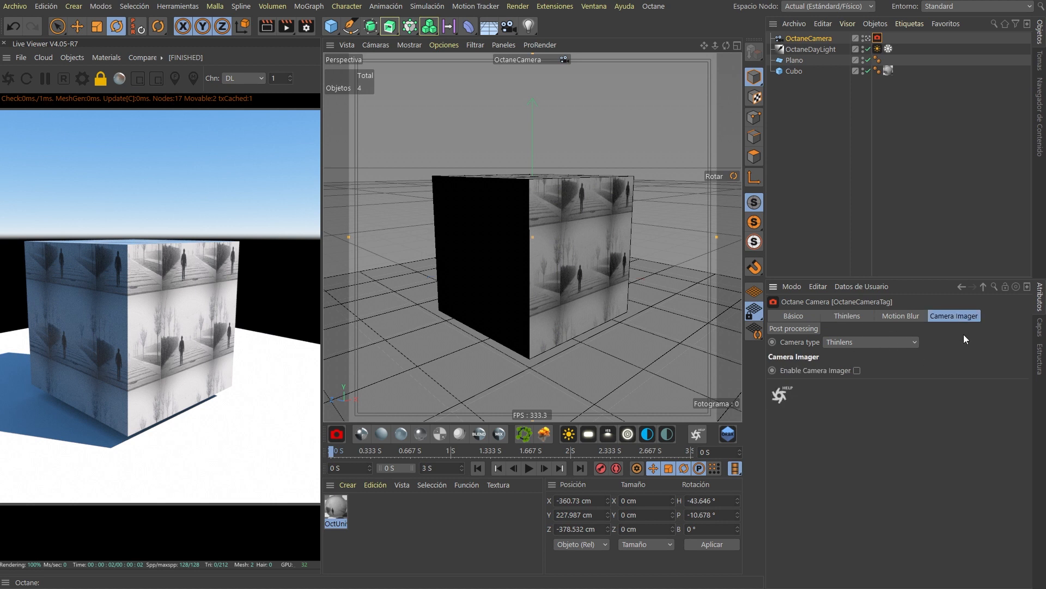
{"action": "left_click", "coordinate": [911, 342]}
{"action": "left_click", "coordinate": [849, 36]}
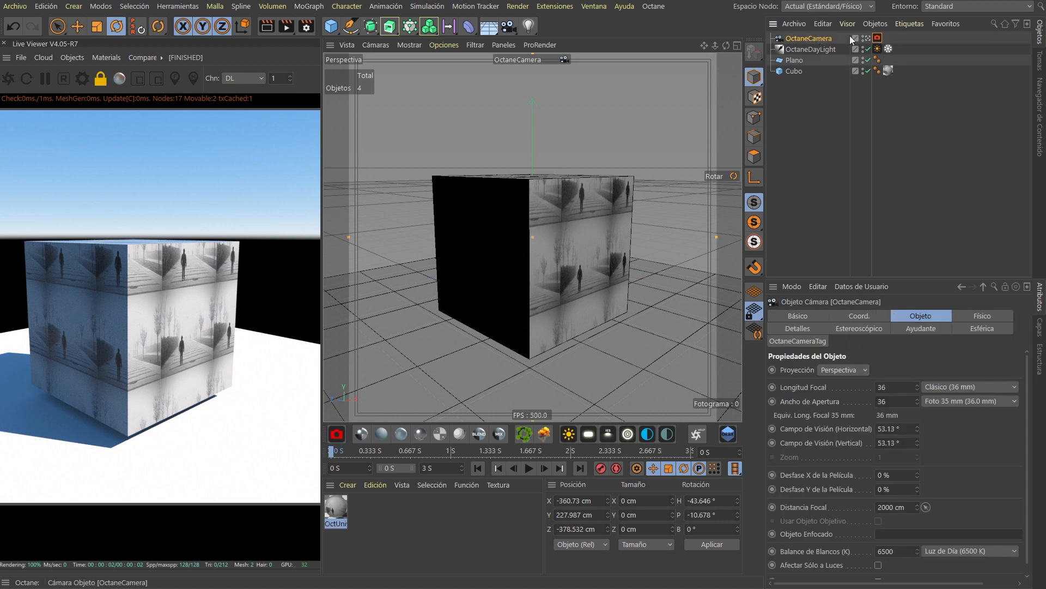
{"action": "left_click", "coordinate": [879, 38]}
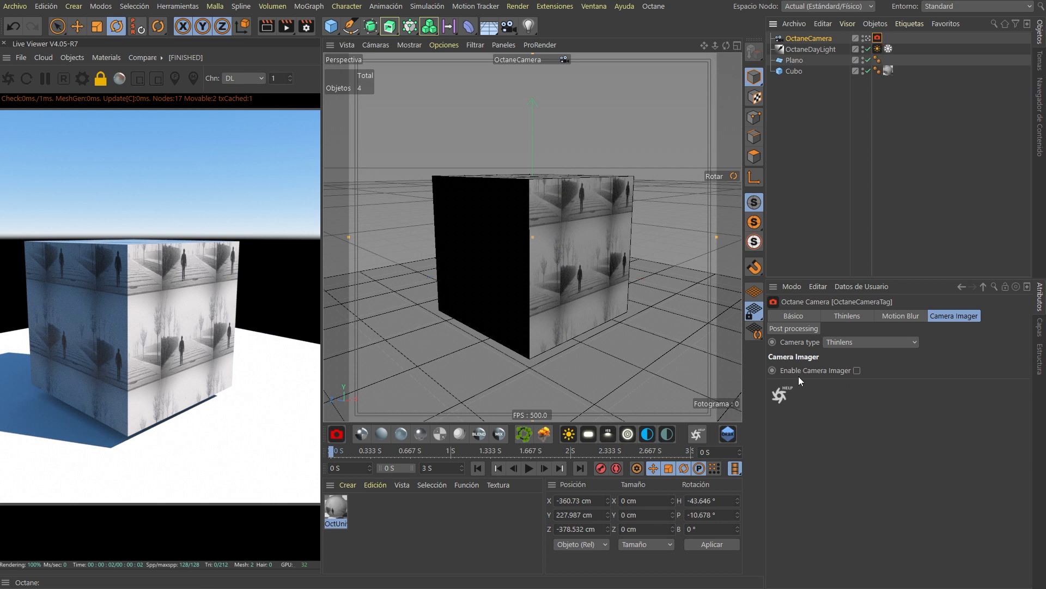
Open the Octane help from the camera tag, then reposition and widen its window
{"action": "left_click", "coordinate": [782, 391]}
{"action": "left_click_drag", "start_coordinate": [740, 27], "coordinate": [359, 58]}
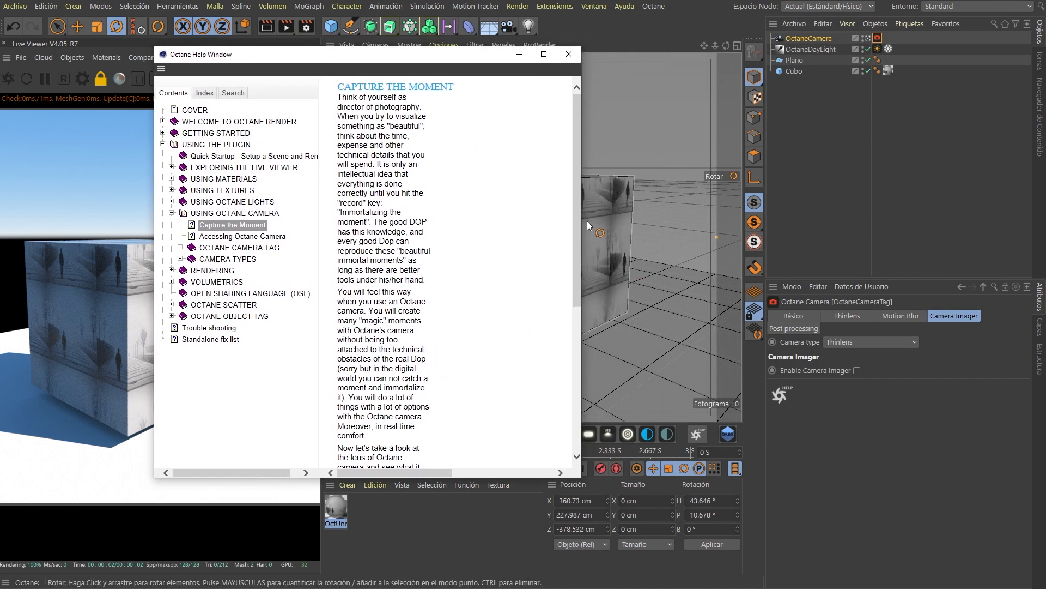
{"action": "left_click_drag", "start_coordinate": [581, 221], "coordinate": [826, 221]}
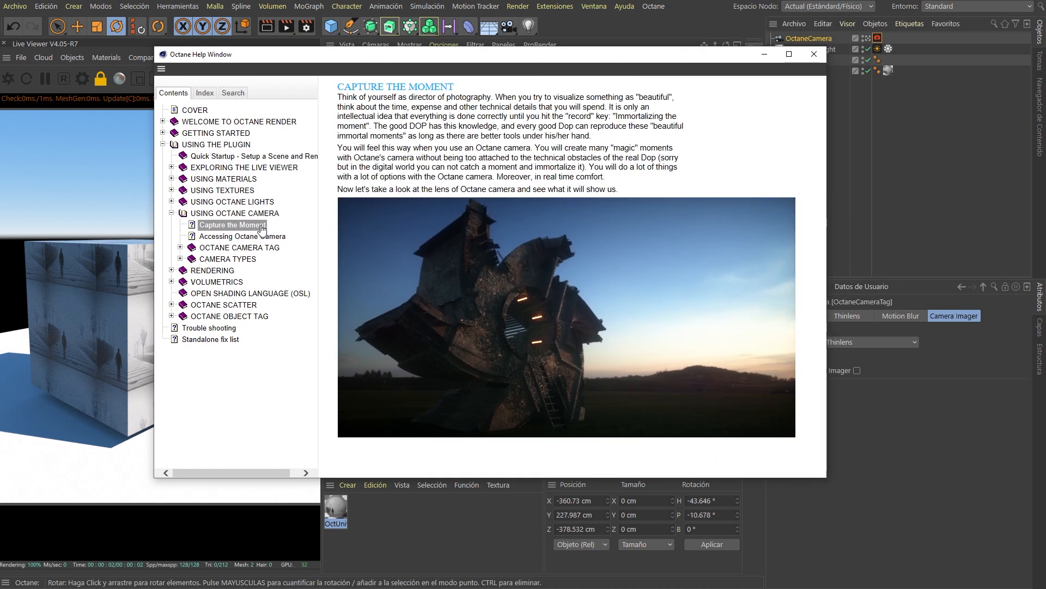
Read the Thin Lens chapter of the Octane Camera Tag help, including the aperture and focus explanations
{"action": "left_click", "coordinate": [235, 235]}
{"action": "left_click", "coordinate": [238, 226]}
{"action": "left_click", "coordinate": [238, 213]}
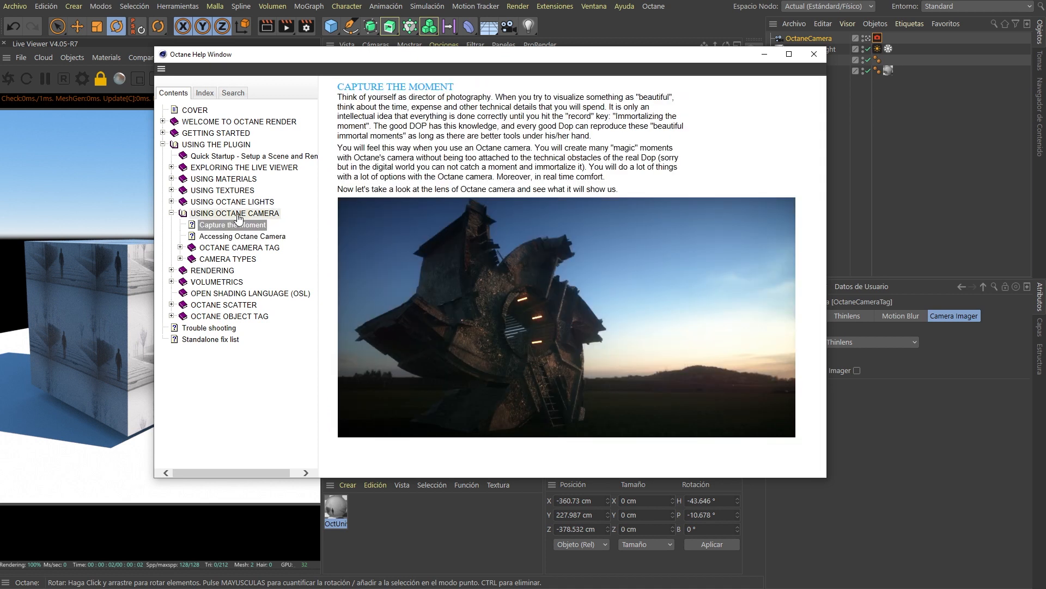
{"action": "left_click", "coordinate": [239, 248]}
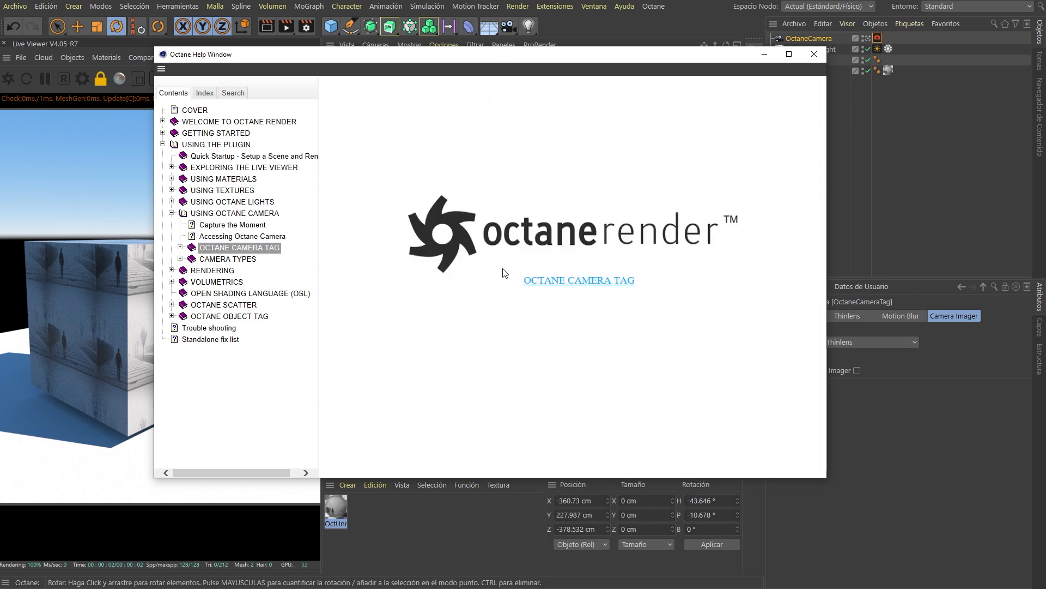
{"action": "left_click", "coordinate": [609, 280]}
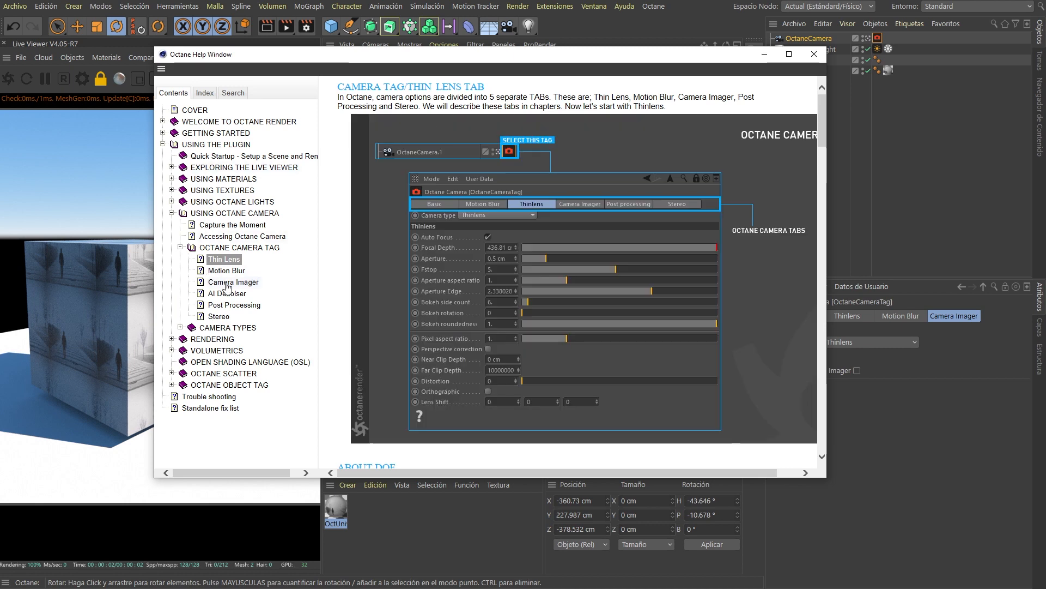
{"action": "scroll", "coordinate": [717, 269], "scroll_direction": "down", "scroll_amount": 20}
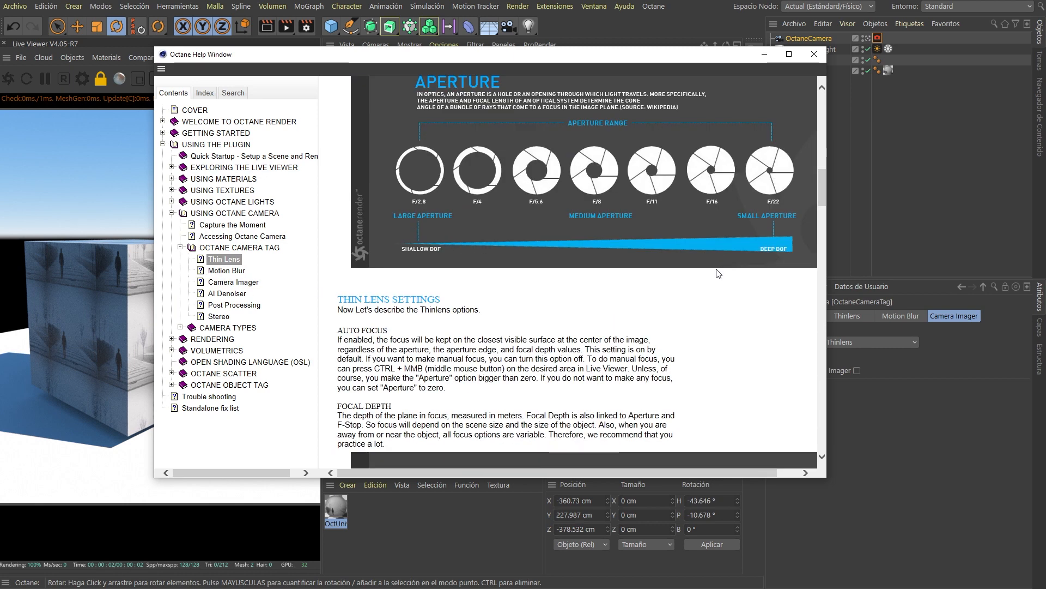
{"action": "scroll", "coordinate": [716, 270], "scroll_direction": "down", "scroll_amount": 15}
{"action": "scroll", "coordinate": [717, 271], "scroll_direction": "up", "scroll_amount": 5}
{"action": "scroll", "coordinate": [718, 272], "scroll_direction": "down", "scroll_amount": 3}
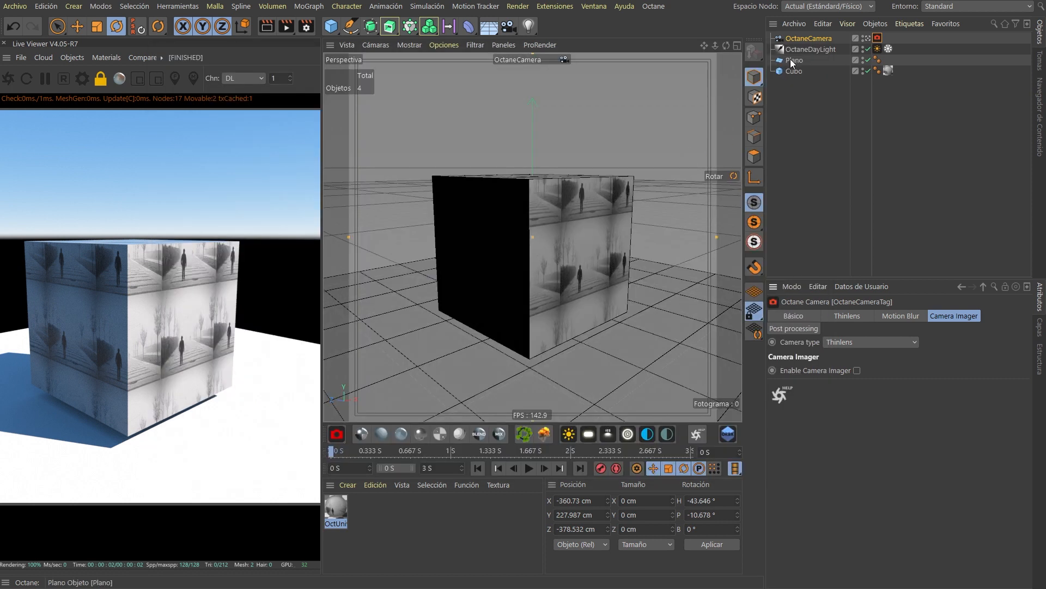
Add an Octane ObjectTag to the Cubo object
{"action": "right_click", "coordinate": [795, 70]}
{"action": "mouse_move", "coordinate": [846, 221]}
{"action": "mouse_move", "coordinate": [869, 66]}
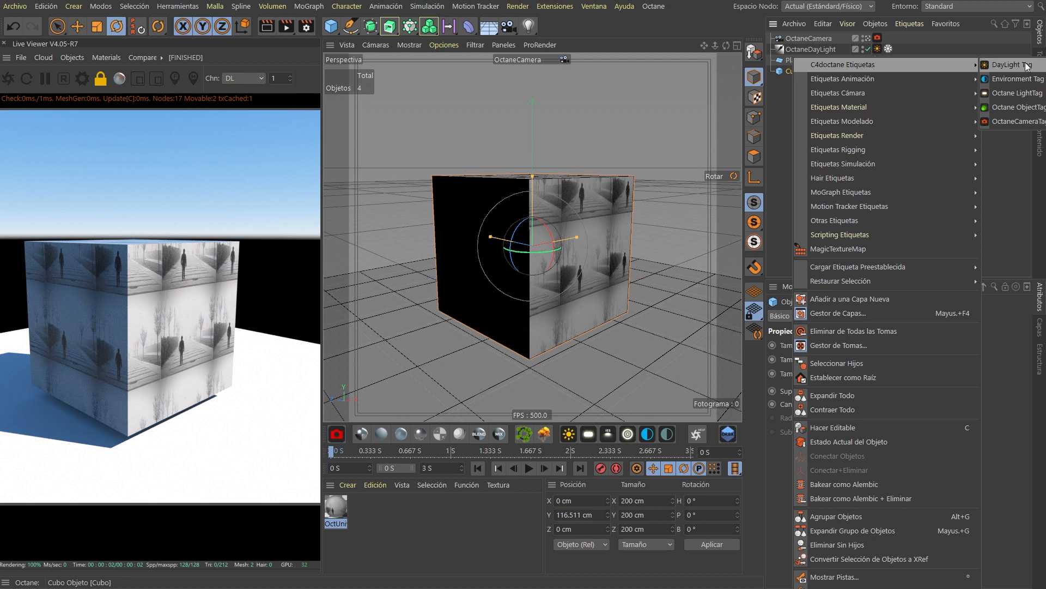
{"action": "left_click", "coordinate": [1008, 107]}
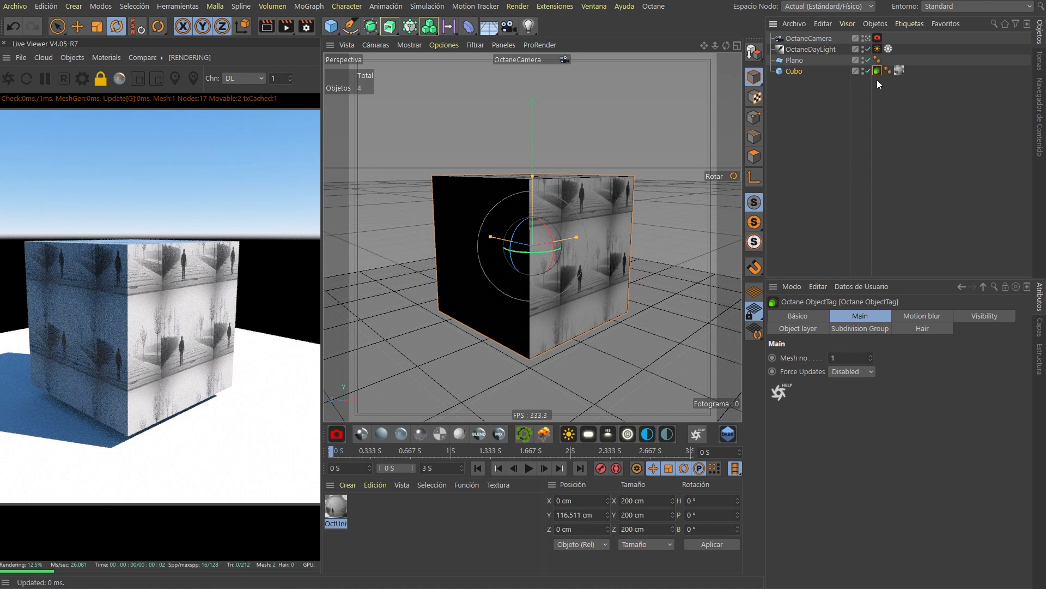
Examine the object tag's Motion blur, Object layer, Subdivision Group, Hair and Main settings
{"action": "left_click", "coordinate": [927, 317]}
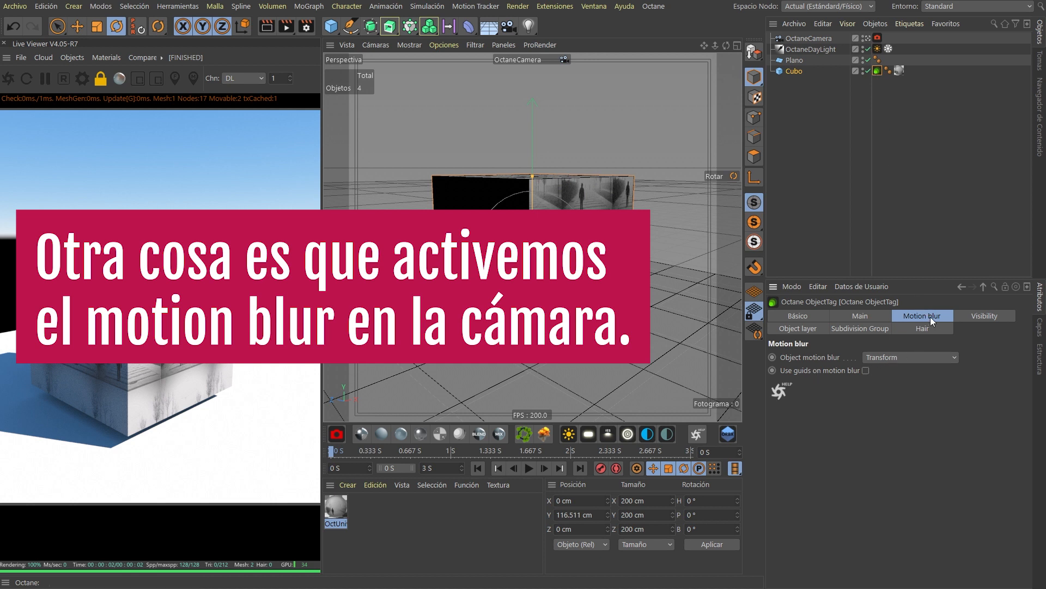
{"action": "left_click", "coordinate": [814, 328]}
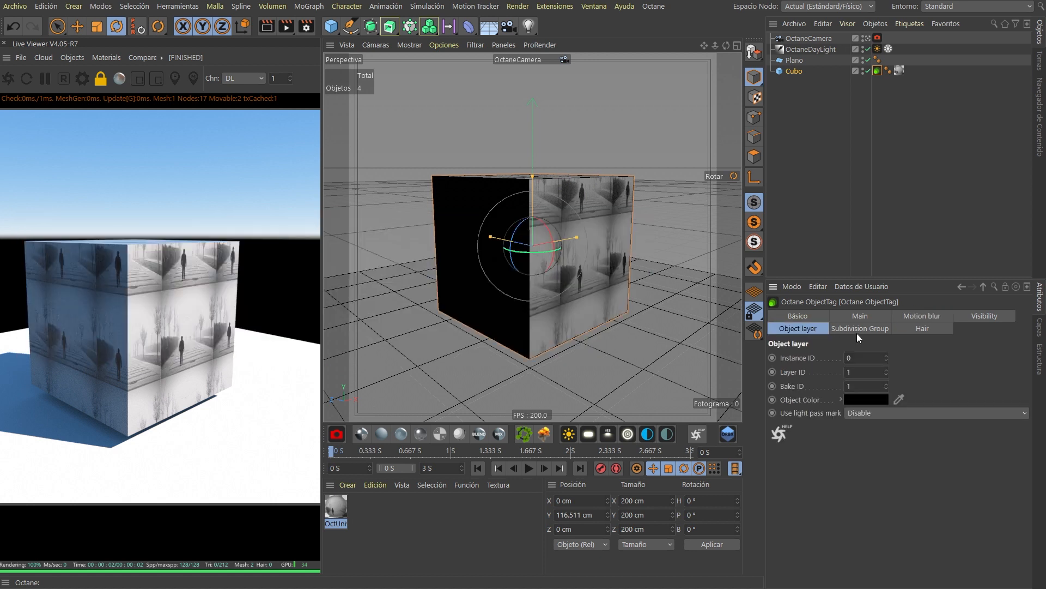
{"action": "left_click", "coordinate": [860, 329]}
{"action": "left_click", "coordinate": [921, 329]}
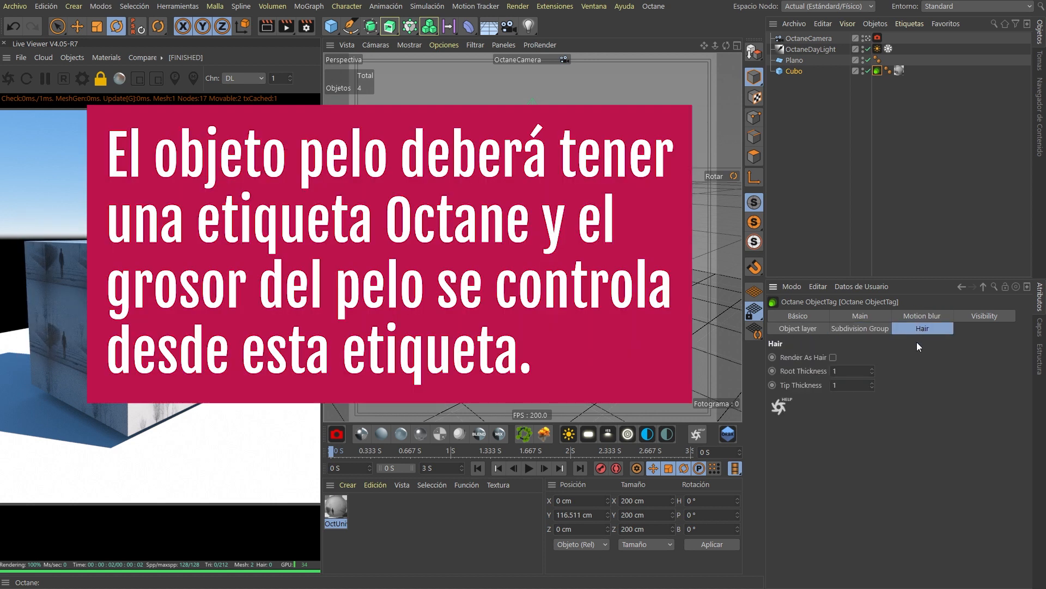
{"action": "left_click", "coordinate": [847, 316]}
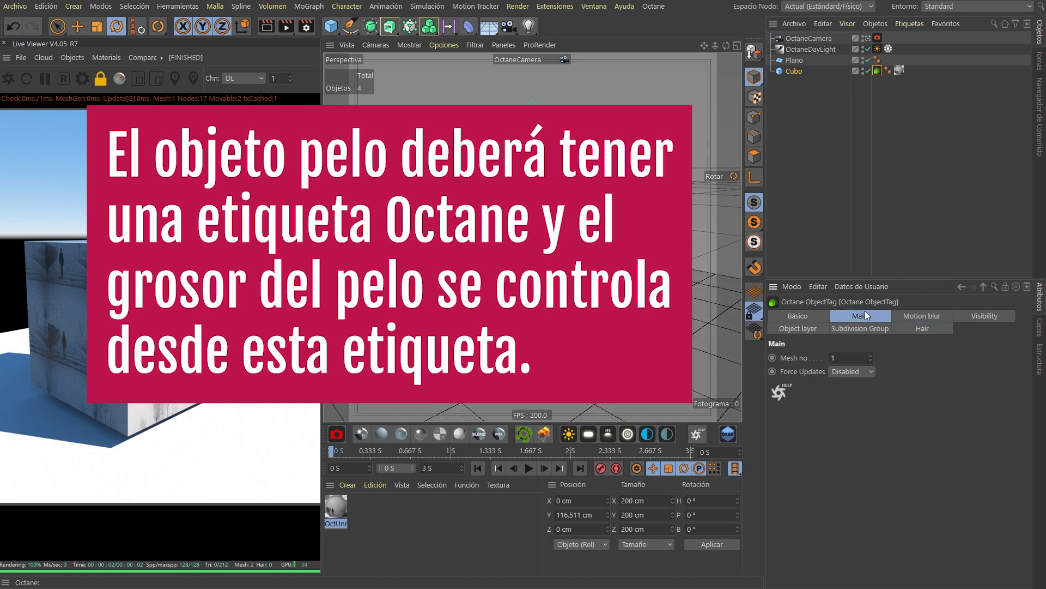
{"action": "left_click", "coordinate": [927, 315]}
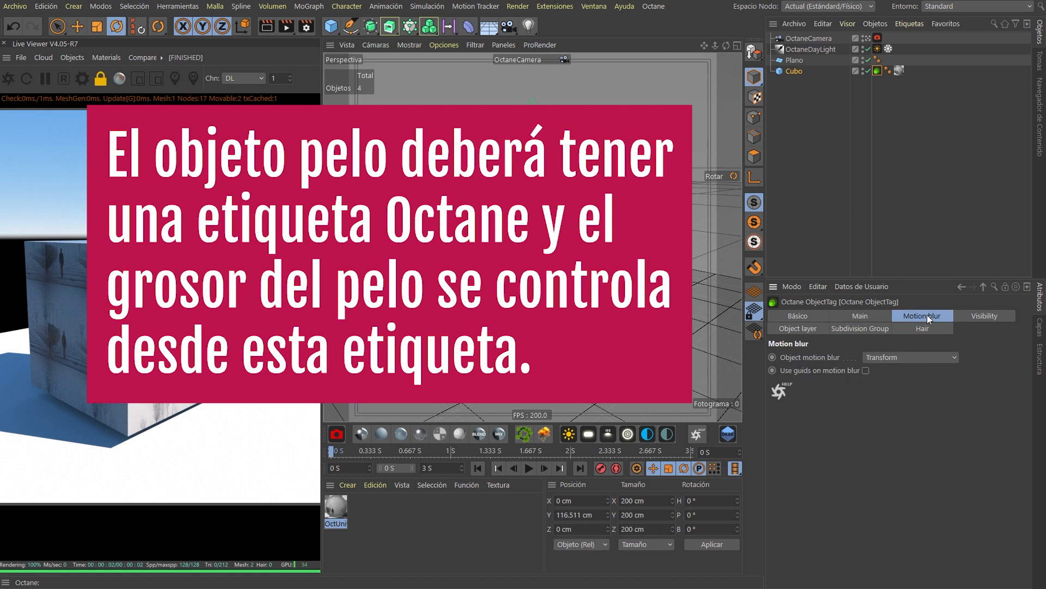
Try different General visibility values in the cube's object tag and return it to 1
{"action": "left_click", "coordinate": [983, 315]}
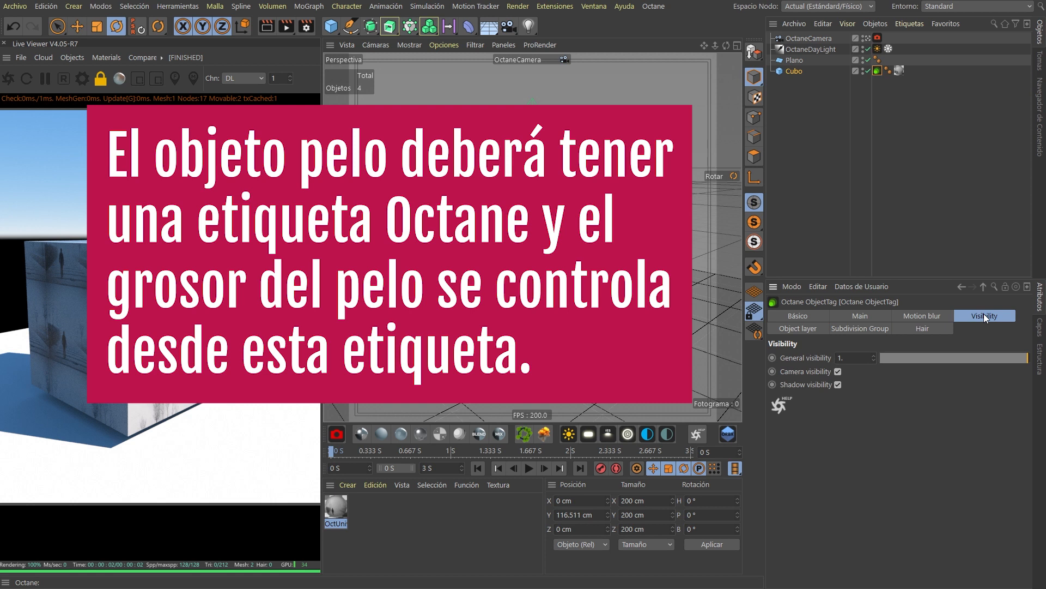
{"action": "left_click_drag", "start_coordinate": [930, 359], "coordinate": [1012, 358]}
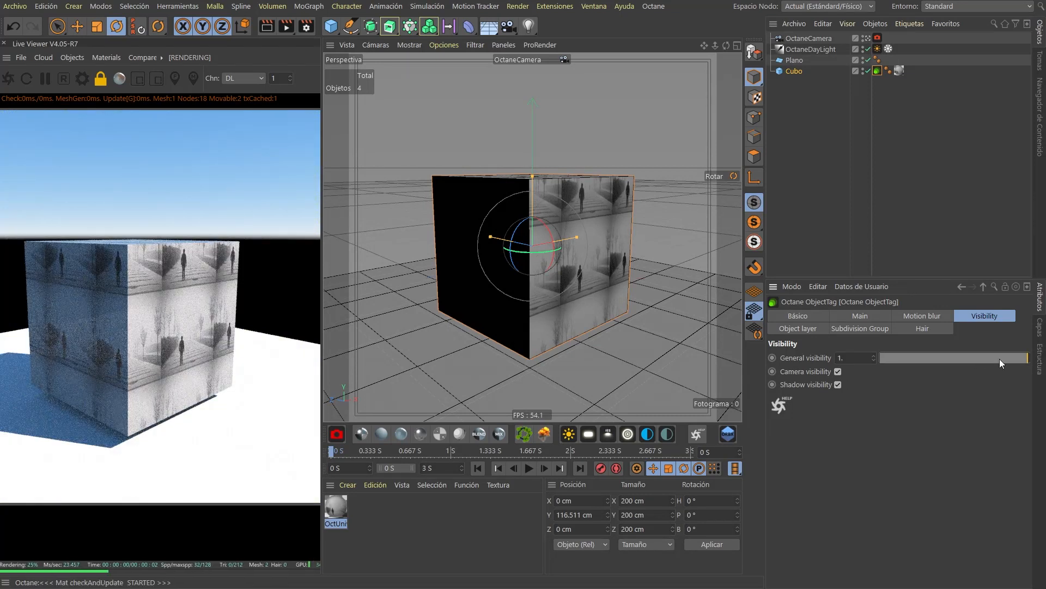
Set the Subdivision level in the cube's object tag to 1, keeping the Catmull Clark scheme
{"action": "left_click", "coordinate": [916, 334]}
{"action": "left_click", "coordinate": [868, 329]}
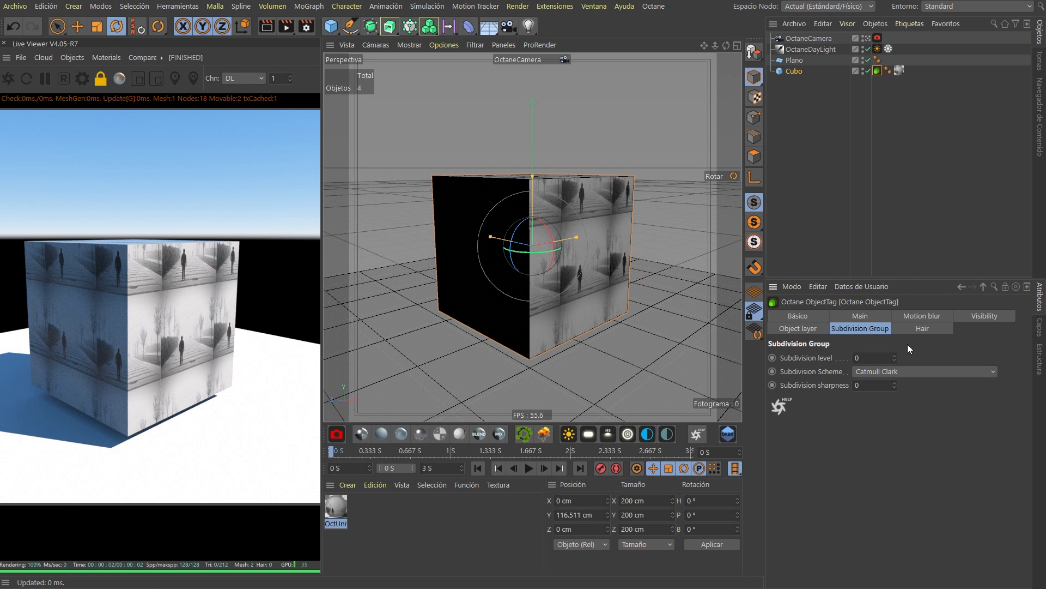
{"action": "left_click", "coordinate": [895, 355]}
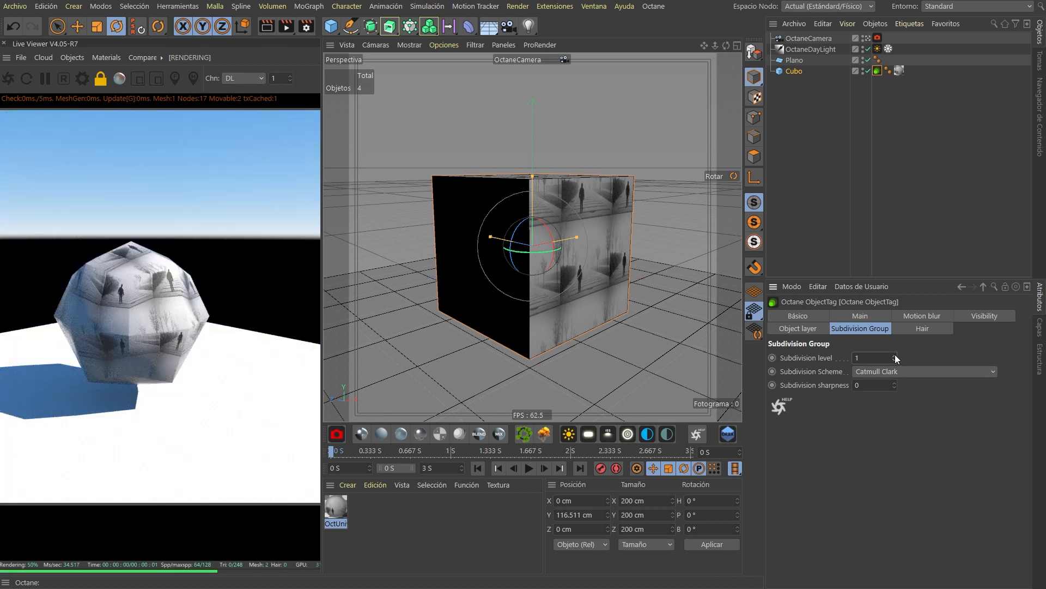
Set the Cubo object's X segments to 7
{"action": "left_click", "coordinate": [792, 76]}
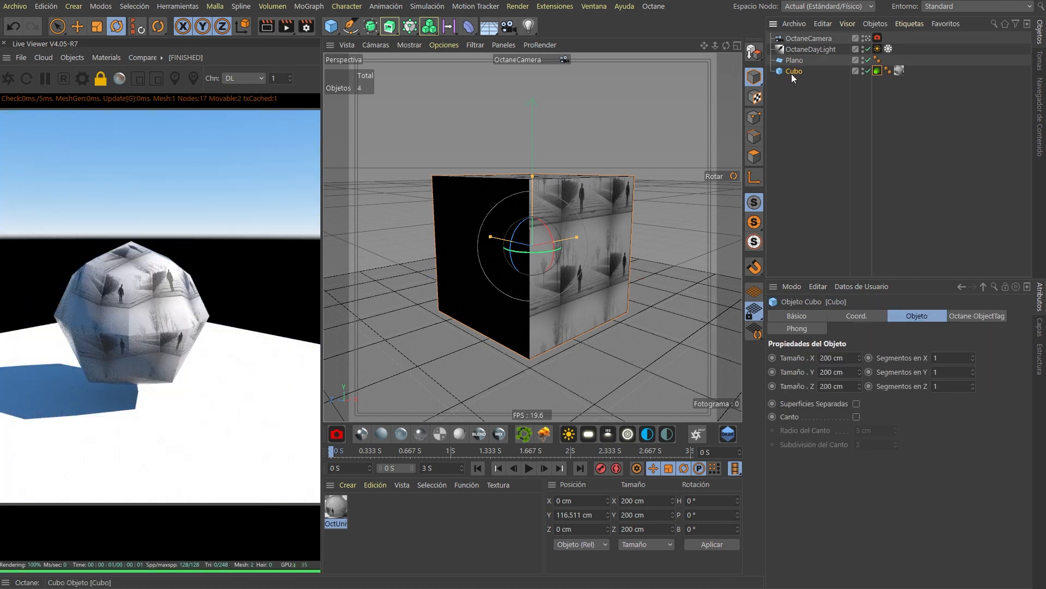
{"action": "left_click", "coordinate": [974, 356]}
{"action": "left_click", "coordinate": [974, 357]}
{"action": "left_click", "coordinate": [974, 356]}
{"action": "left_click", "coordinate": [974, 357]}
{"action": "left_click", "coordinate": [974, 356]}
{"action": "left_click", "coordinate": [974, 356]}
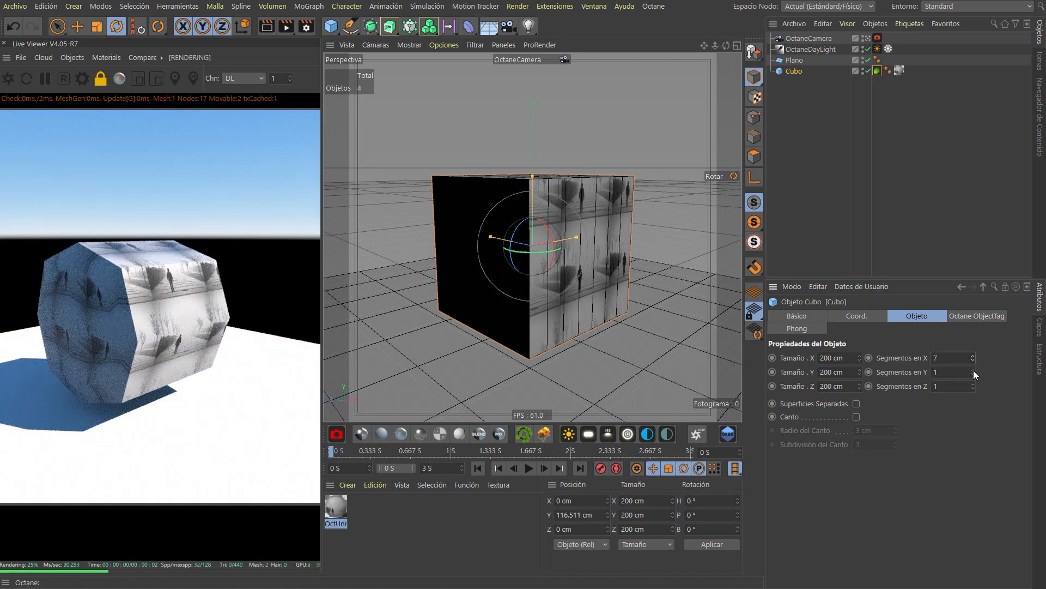
Set the Cubo object's segments in Y and Z to 7 each
{"action": "left_click", "coordinate": [973, 370]}
{"action": "left_click", "coordinate": [973, 370]}
{"action": "left_click", "coordinate": [973, 370]}
{"action": "left_click", "coordinate": [973, 370]}
{"action": "left_click", "coordinate": [973, 370]}
{"action": "left_click", "coordinate": [972, 370]}
{"action": "left_click", "coordinate": [972, 370]}
{"action": "left_click", "coordinate": [972, 371]}
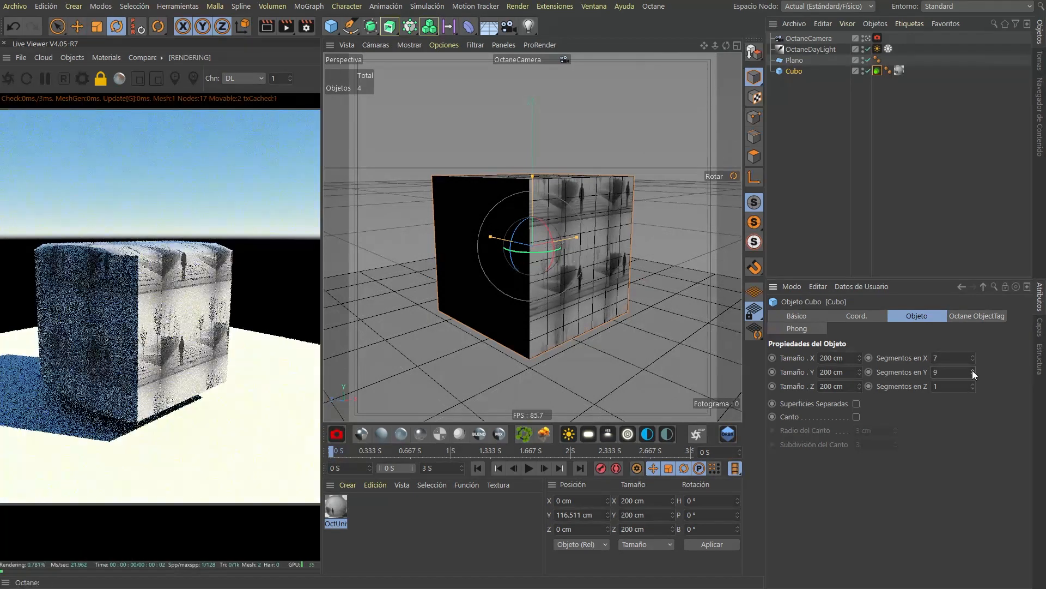
{"action": "type", "text": "7"}
{"action": "key", "text": "Tab"}
{"action": "type", "text": "7"}
{"action": "key", "text": "Return"}
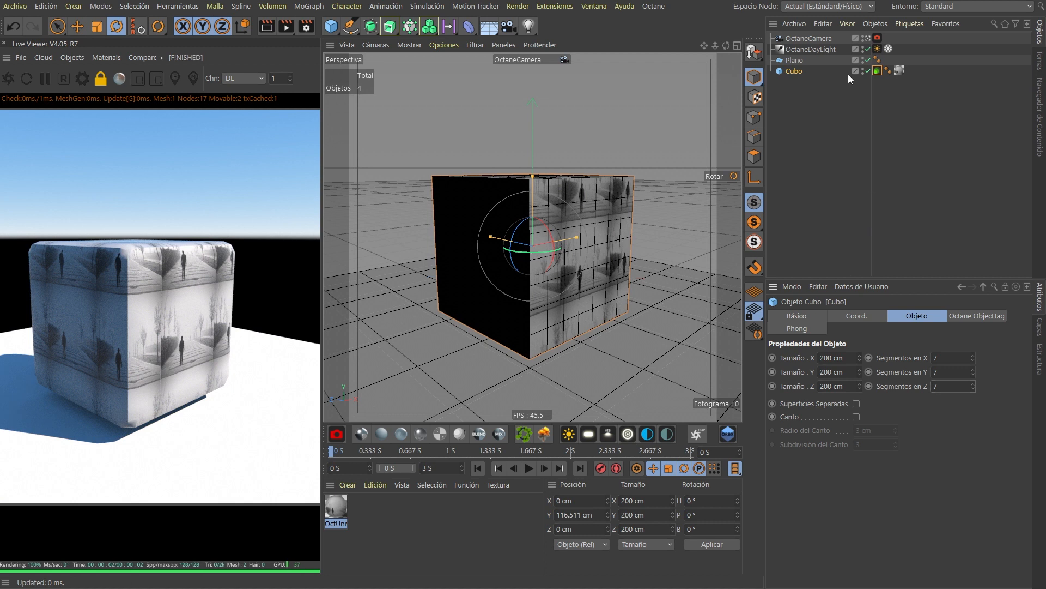
Raise the Subdivision level in the cube's Octane ObjectTag to 4 and check the rounded edges in the render
{"action": "left_click", "coordinate": [877, 71]}
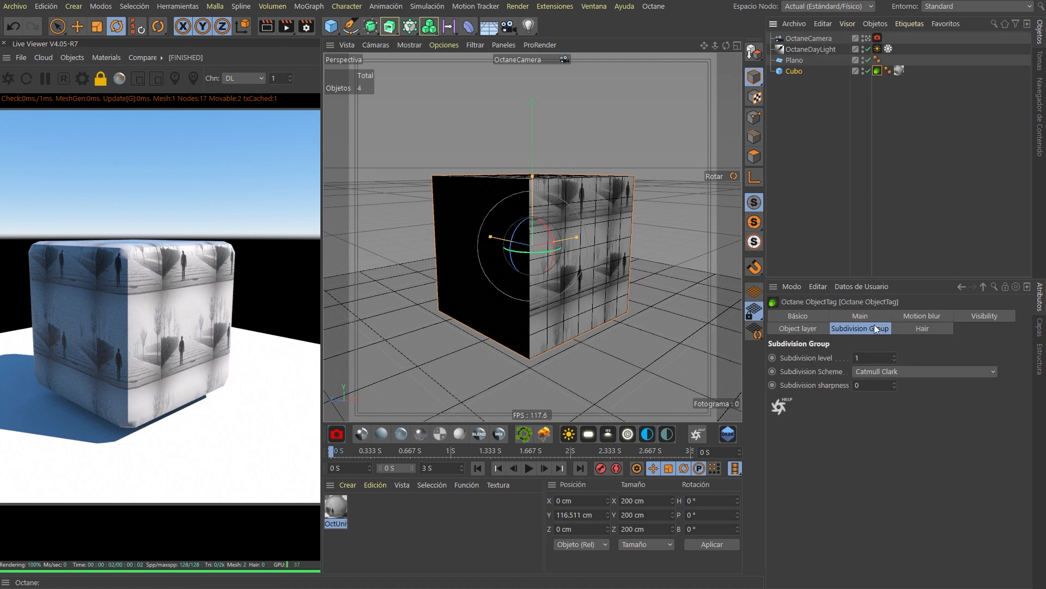
{"action": "left_click", "coordinate": [895, 356]}
{"action": "left_click", "coordinate": [895, 355]}
{"action": "left_click", "coordinate": [894, 355]}
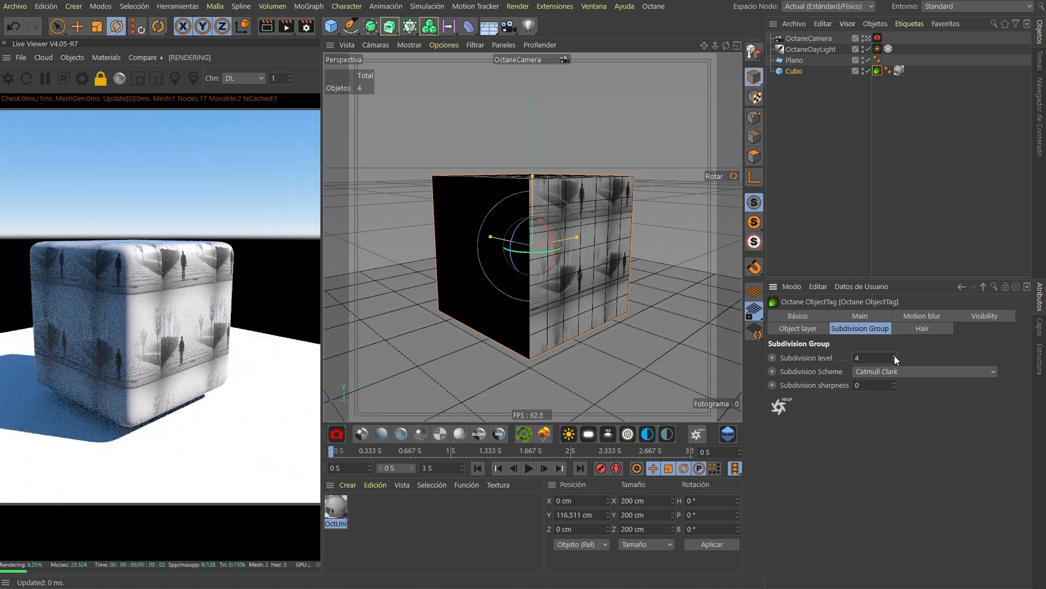
{"action": "left_click_drag", "start_coordinate": [574, 190], "coordinate": [542, 178], "text": "alt"}
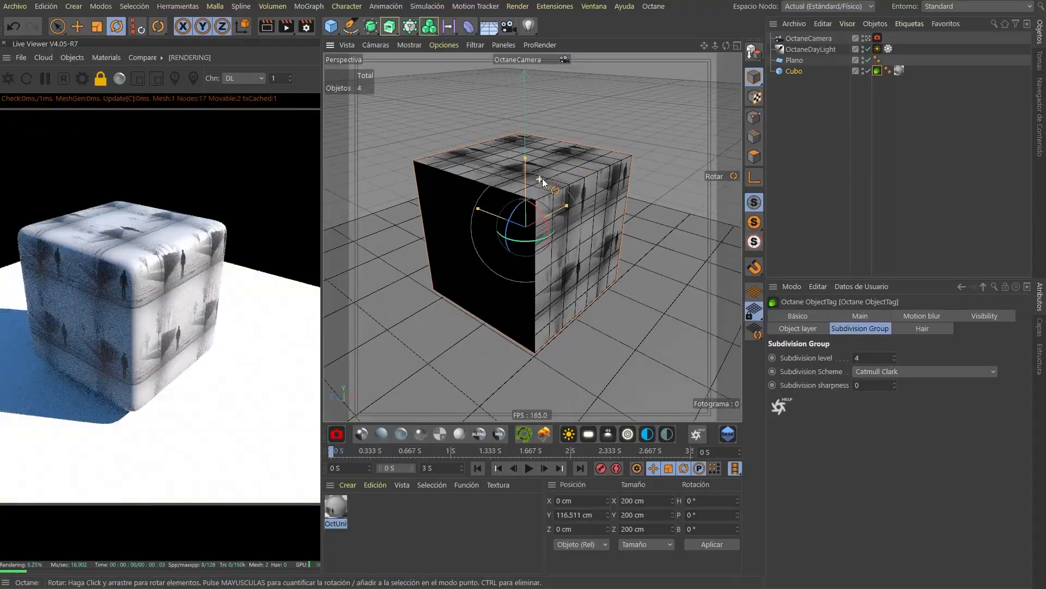
{"action": "right_click_drag", "start_coordinate": [541, 178], "coordinate": [586, 174], "text": "alt"}
{"action": "left_click_drag", "start_coordinate": [585, 174], "coordinate": [620, 230], "text": "alt"}
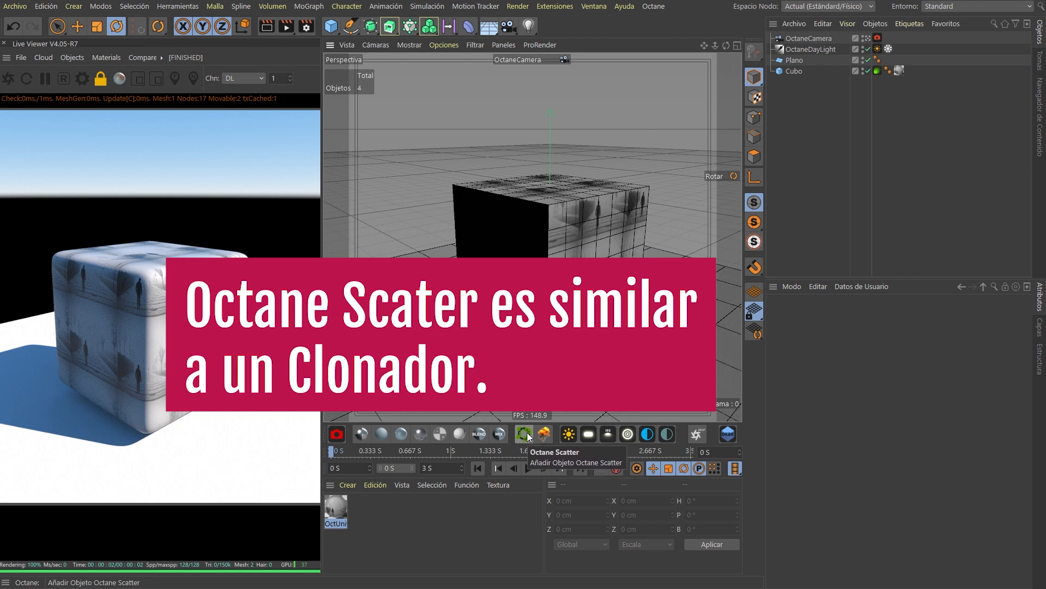
Add an Octane Scatter object and make the Cubo its child
{"action": "left_click", "coordinate": [525, 434]}
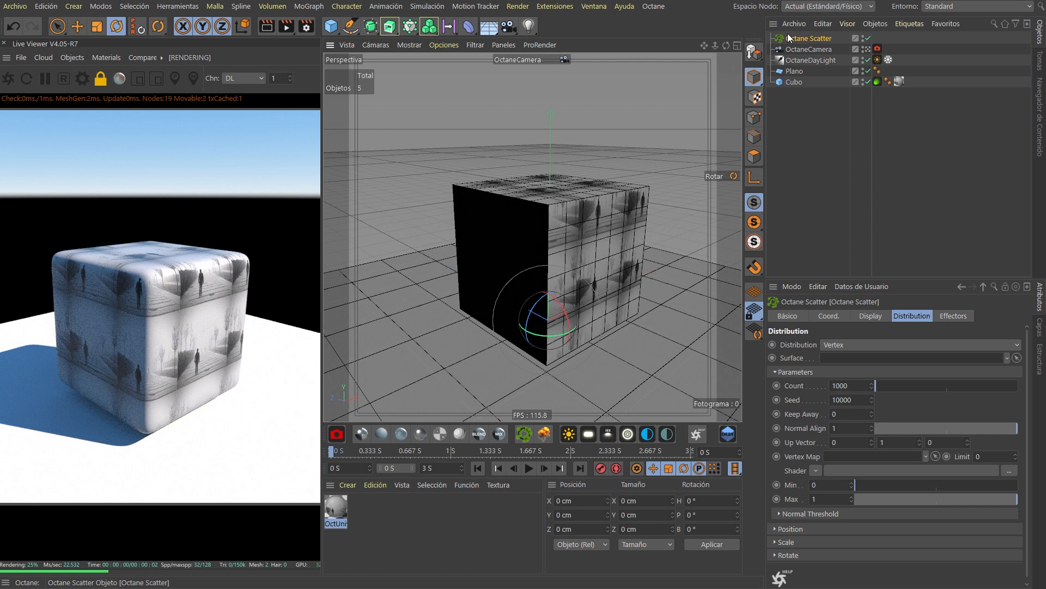
{"action": "left_click_drag", "start_coordinate": [794, 81], "coordinate": [799, 38]}
{"action": "left_click", "coordinate": [807, 38]}
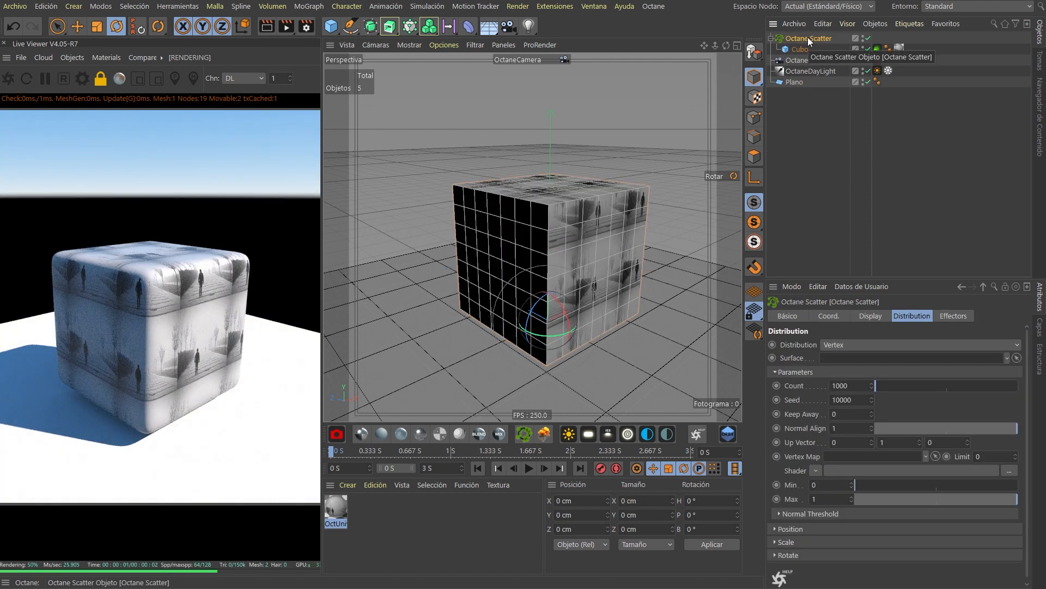
Assign the Plano as the Octane Scatter's distribution surface, keeping the Vertex distribution
{"action": "left_click", "coordinate": [855, 344]}
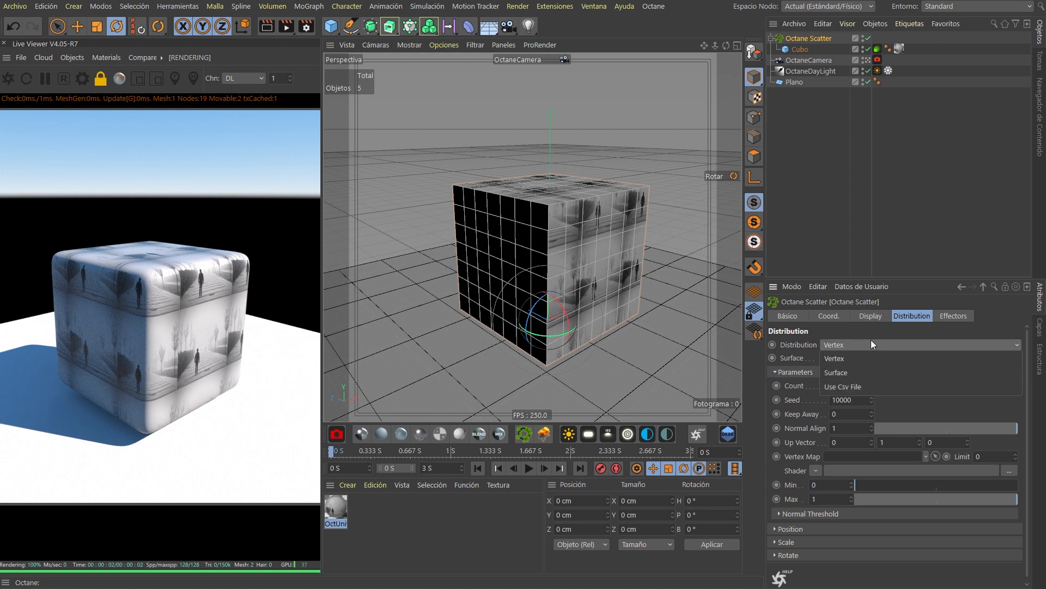
{"action": "left_click", "coordinate": [811, 196]}
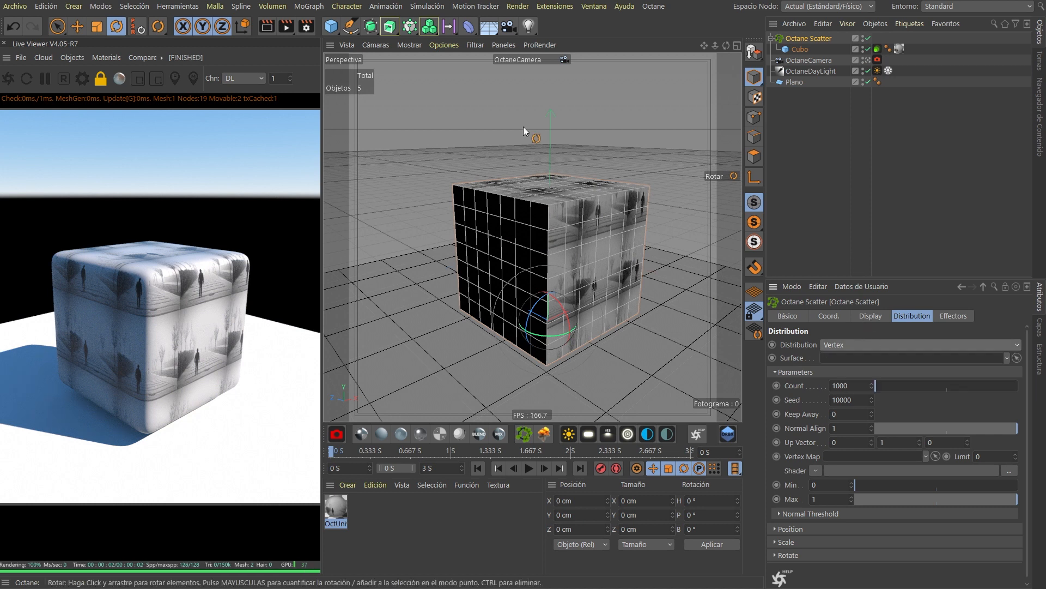
{"action": "scroll", "coordinate": [515, 236], "scroll_direction": "down", "scroll_amount": 8}
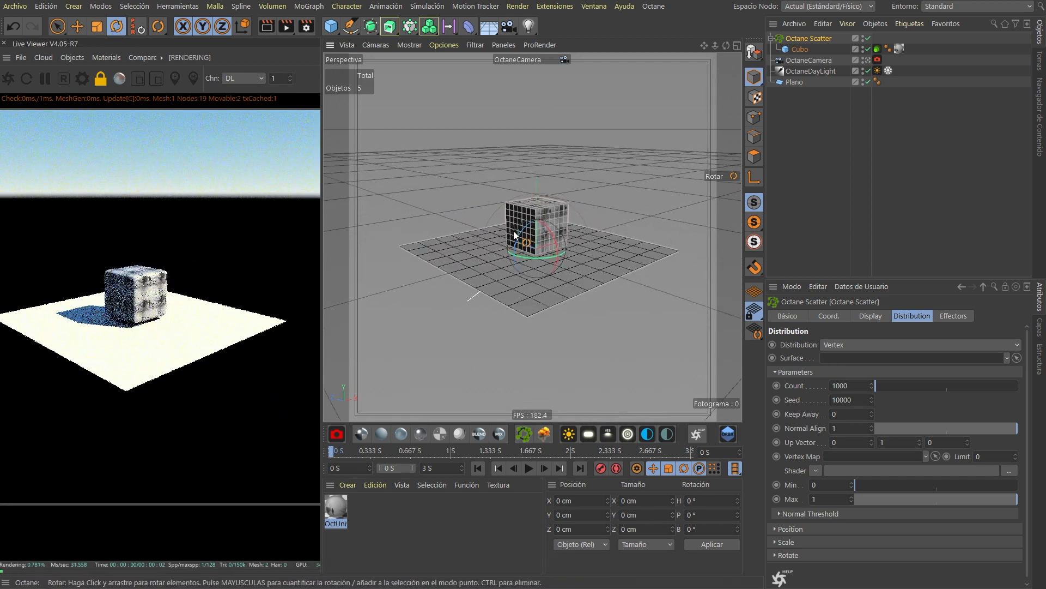
{"action": "scroll", "coordinate": [515, 235], "scroll_direction": "up", "scroll_amount": 5}
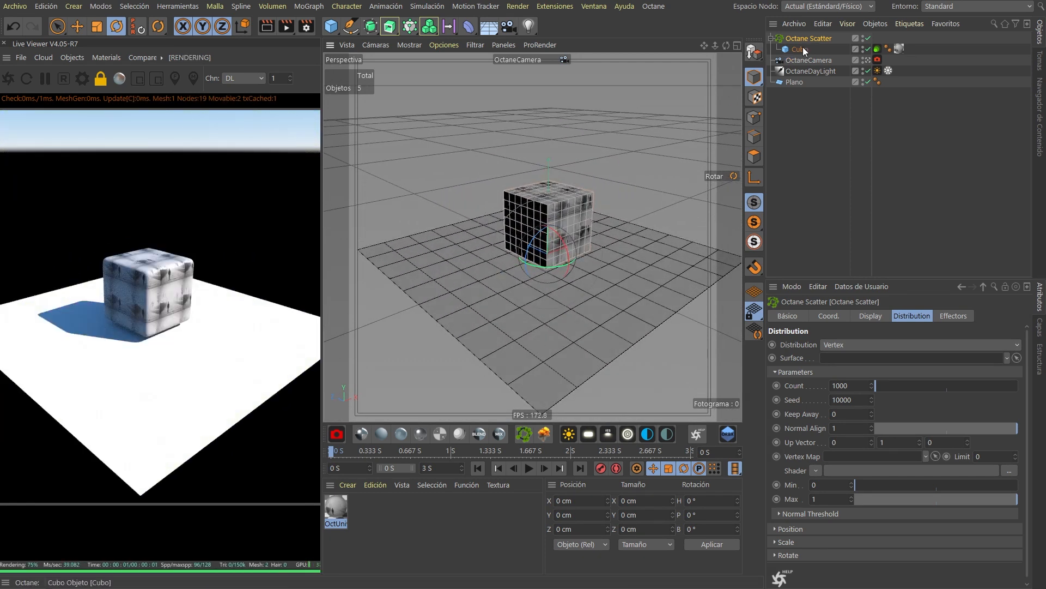
{"action": "left_click", "coordinate": [802, 47]}
{"action": "left_click", "coordinate": [803, 38]}
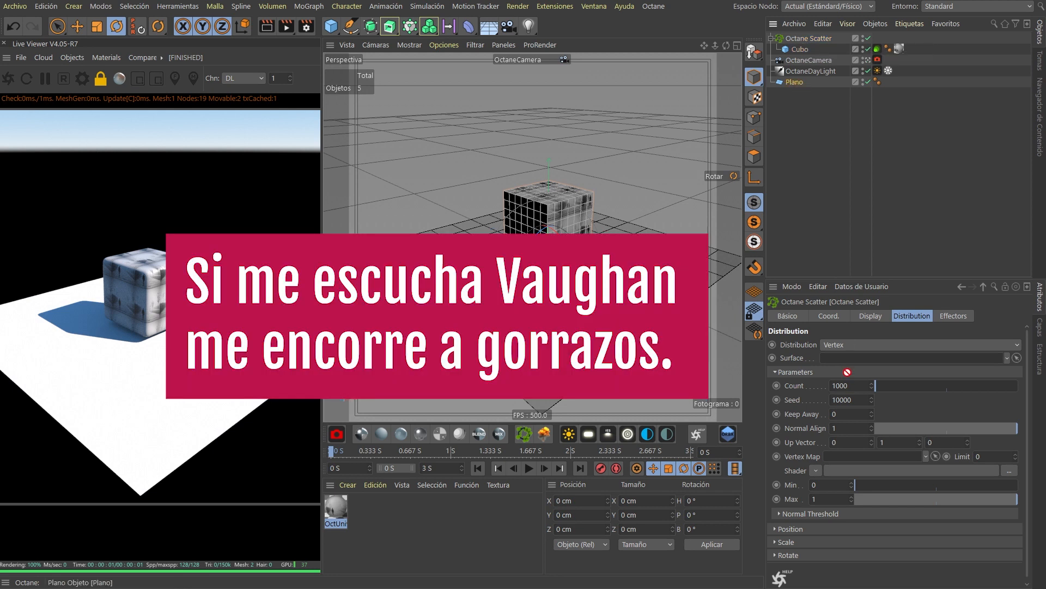
{"action": "left_click_drag", "start_coordinate": [848, 372], "coordinate": [834, 358]}
{"action": "scroll", "coordinate": [649, 235], "scroll_direction": "down", "scroll_amount": 4}
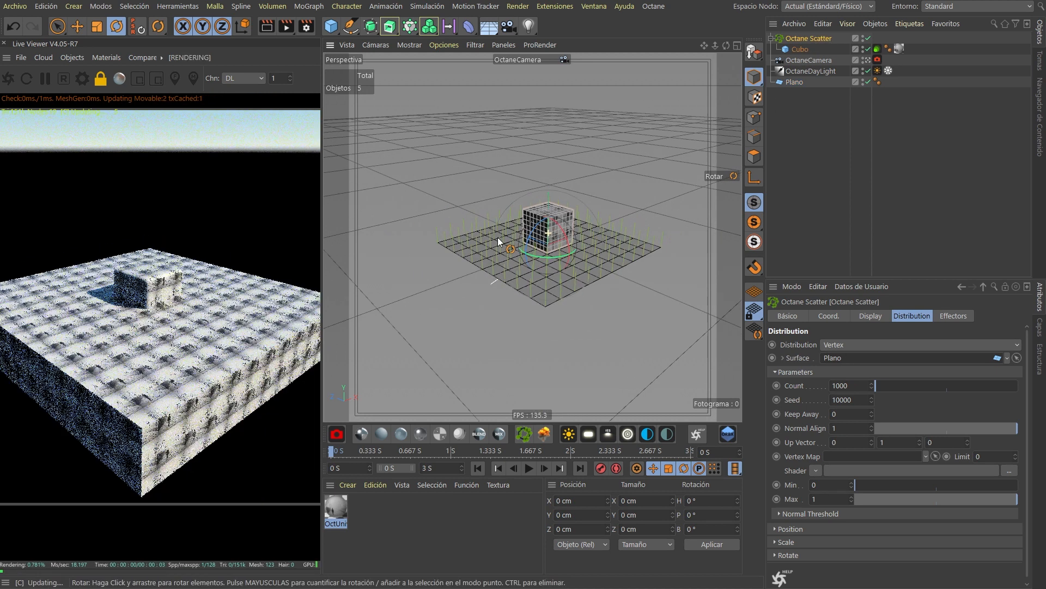
{"action": "scroll", "coordinate": [498, 242], "scroll_direction": "down", "scroll_amount": 3}
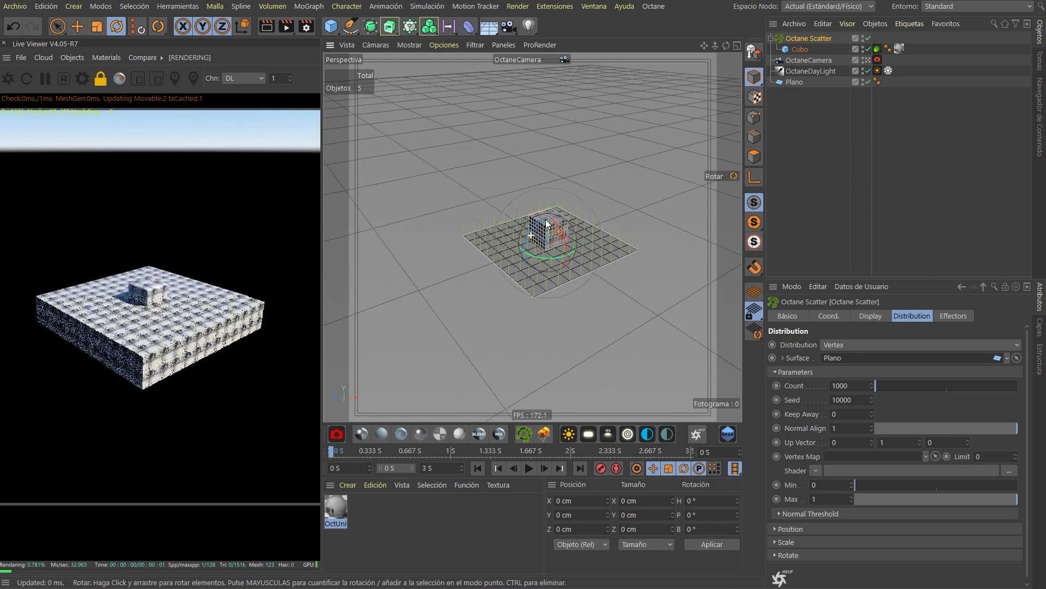
Scale the Plano up to about 4760 cm in width and height to space out the scattered cubes
{"action": "left_click", "coordinate": [793, 83]}
{"action": "key", "text": "t"}
{"action": "left_click_drag", "start_coordinate": [564, 298], "coordinate": [789, 299]}
{"action": "left_click_drag", "start_coordinate": [499, 284], "coordinate": [501, 328], "text": "alt"}
{"action": "right_click_drag", "start_coordinate": [532, 304], "coordinate": [614, 283], "text": "alt"}
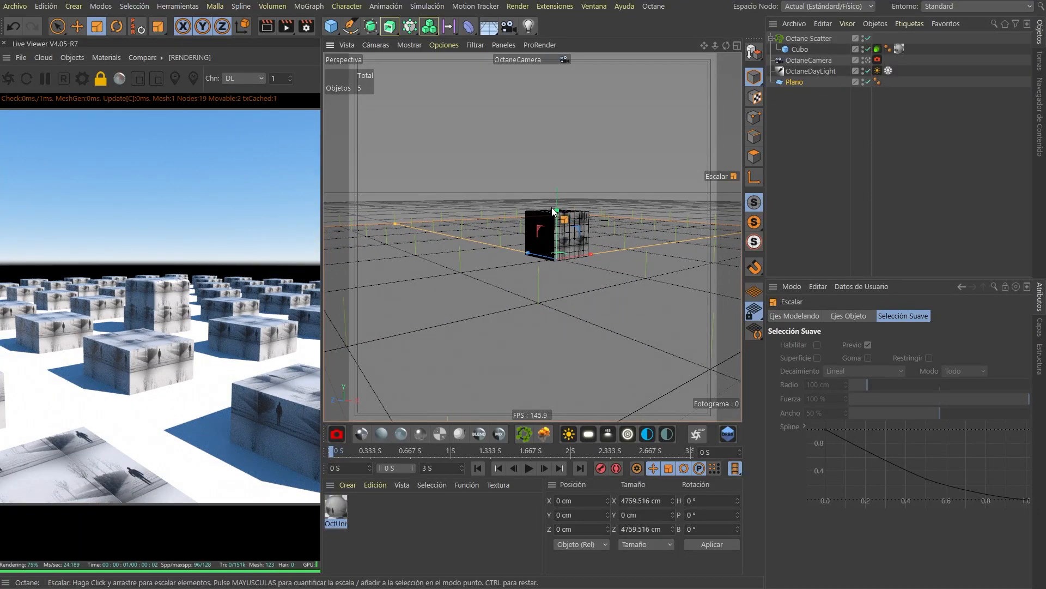
{"action": "left_click_drag", "start_coordinate": [511, 221], "coordinate": [538, 194], "text": "alt"}
{"action": "right_click_drag", "start_coordinate": [538, 194], "coordinate": [540, 214], "text": "alt"}
{"action": "left_click_drag", "start_coordinate": [539, 214], "coordinate": [532, 233], "text": "alt"}
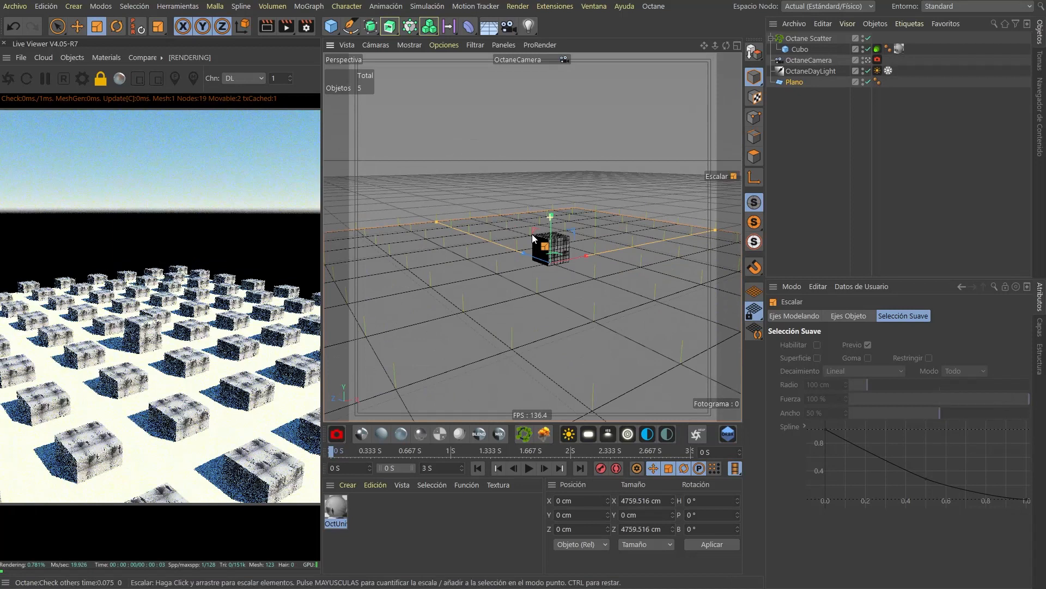
Disable the Plano object so only the scattered cubes are rendered
{"action": "left_click", "coordinate": [795, 82]}
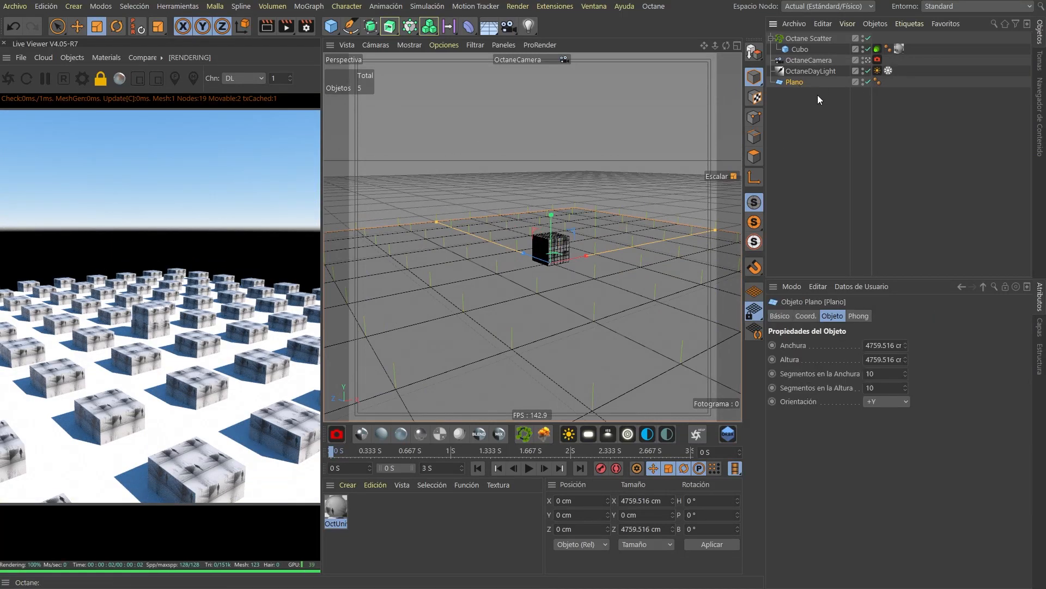
{"action": "left_click", "coordinate": [867, 82]}
{"action": "middle_click_drag", "start_coordinate": [529, 261], "coordinate": [547, 229], "text": "alt"}
{"action": "mouse_move", "coordinate": [547, 229]}
{"action": "left_mouse_down", "text": "alt"}
{"action": "mouse_move", "coordinate": [549, 248]}
{"action": "mouse_move", "coordinate": [559, 226]}
{"action": "left_mouse_up", "text": "alt"}
{"action": "right_click_drag", "start_coordinate": [559, 225], "coordinate": [602, 217], "text": "alt"}
{"action": "middle_click_drag", "start_coordinate": [602, 217], "coordinate": [550, 247], "text": "alt"}
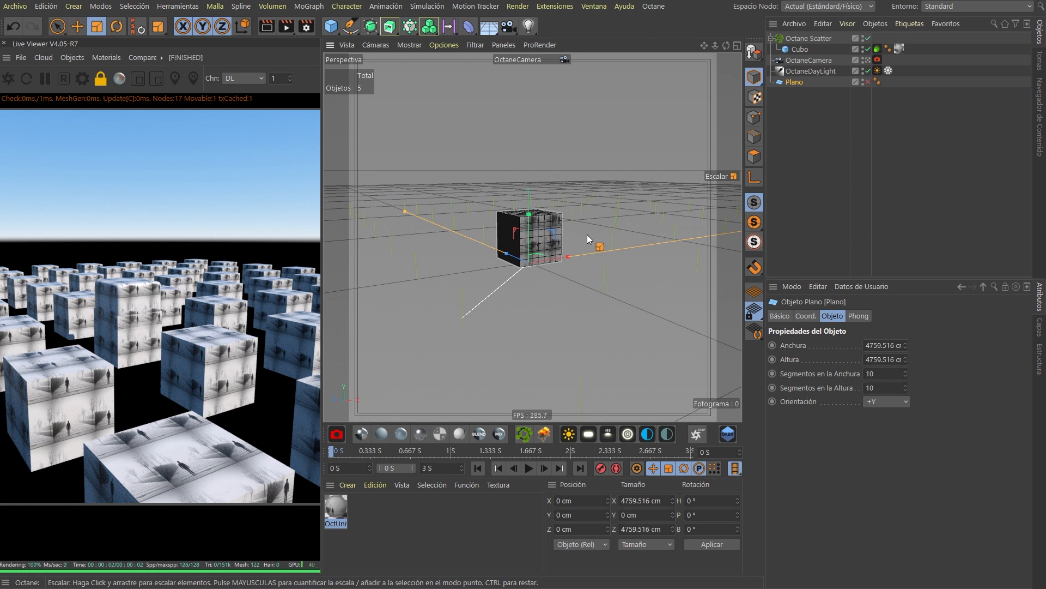
Add a Figura object as a child of the Octane Scatter and disable the Cubo
{"action": "left_click", "coordinate": [331, 26]}
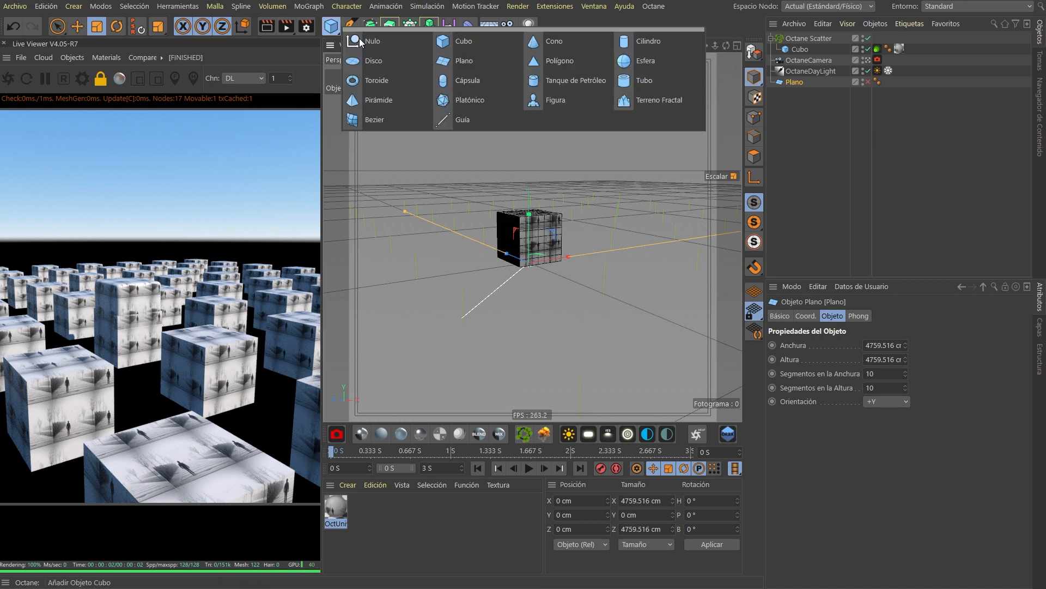
{"action": "left_click", "coordinate": [553, 100]}
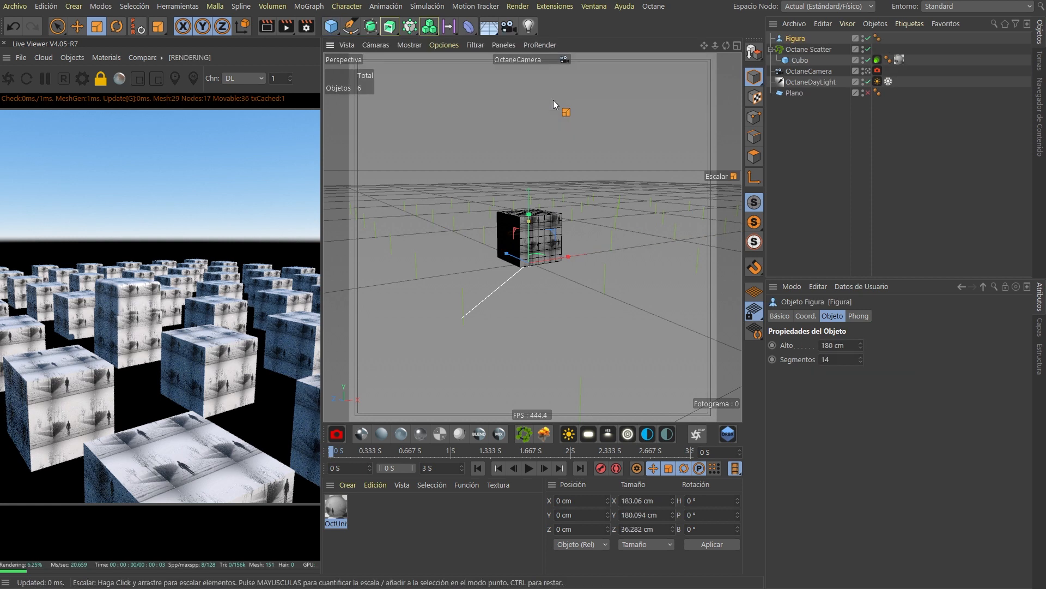
{"action": "left_click_drag", "start_coordinate": [794, 39], "coordinate": [797, 55]}
{"action": "left_click", "coordinate": [800, 60]}
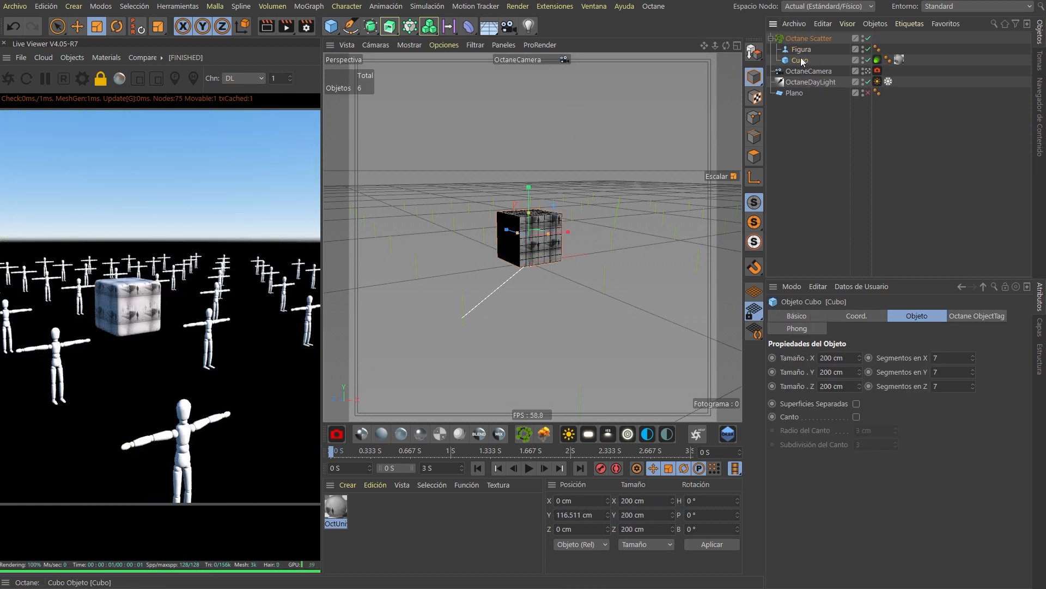
{"action": "left_click", "coordinate": [868, 60]}
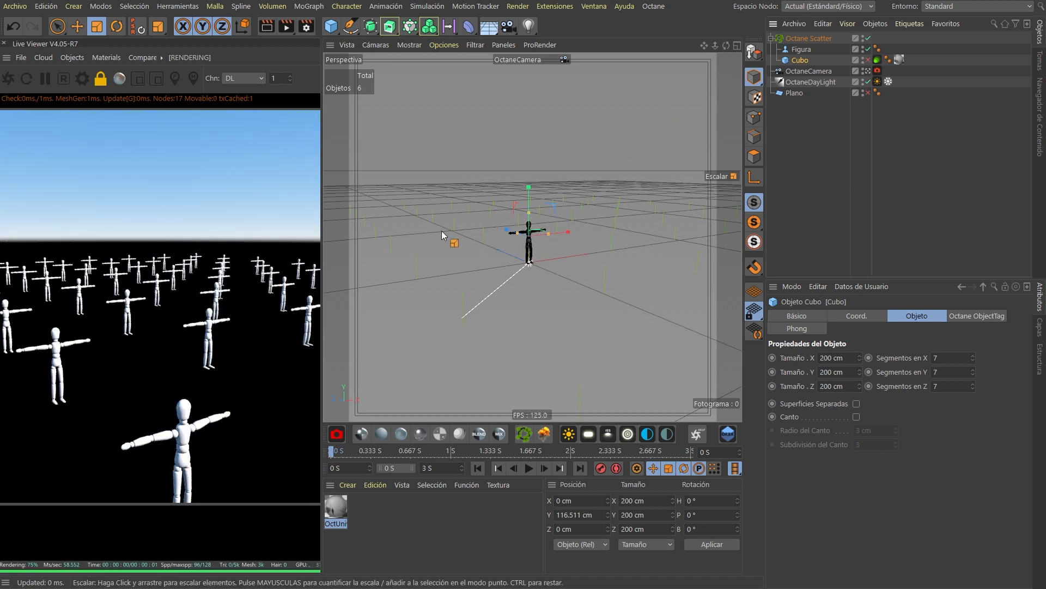
Switch the Octane Scatter's distribution to Surface and raise its Count to 5000 and on to 46008
{"action": "left_click", "coordinate": [805, 39]}
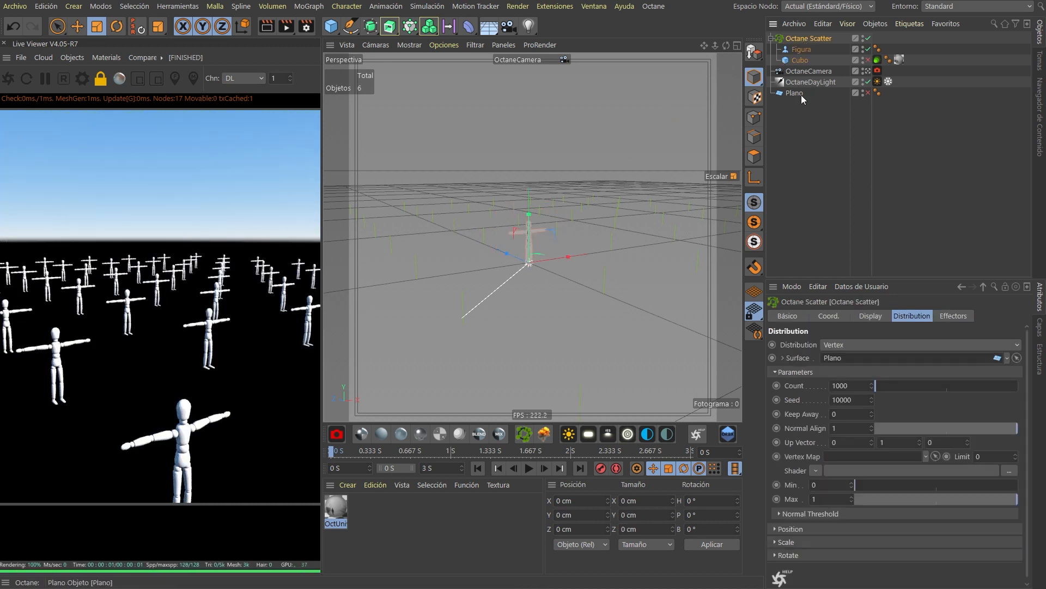
{"action": "left_click", "coordinate": [864, 343]}
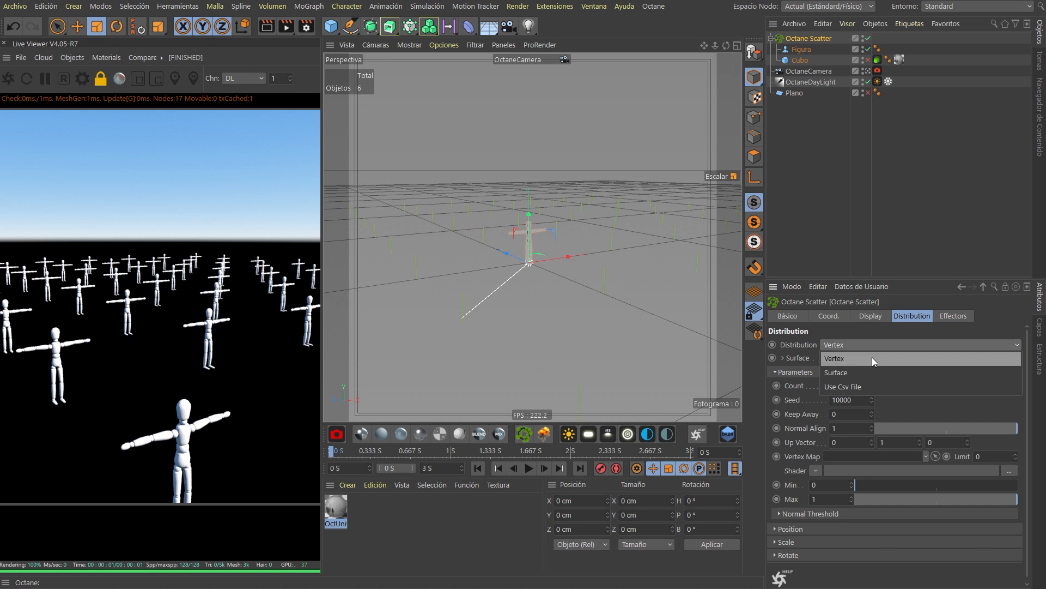
{"action": "left_click", "coordinate": [872, 372]}
{"action": "double_click", "coordinate": [851, 386]}
{"action": "type", "text": "5000"}
{"action": "key", "text": "Return"}
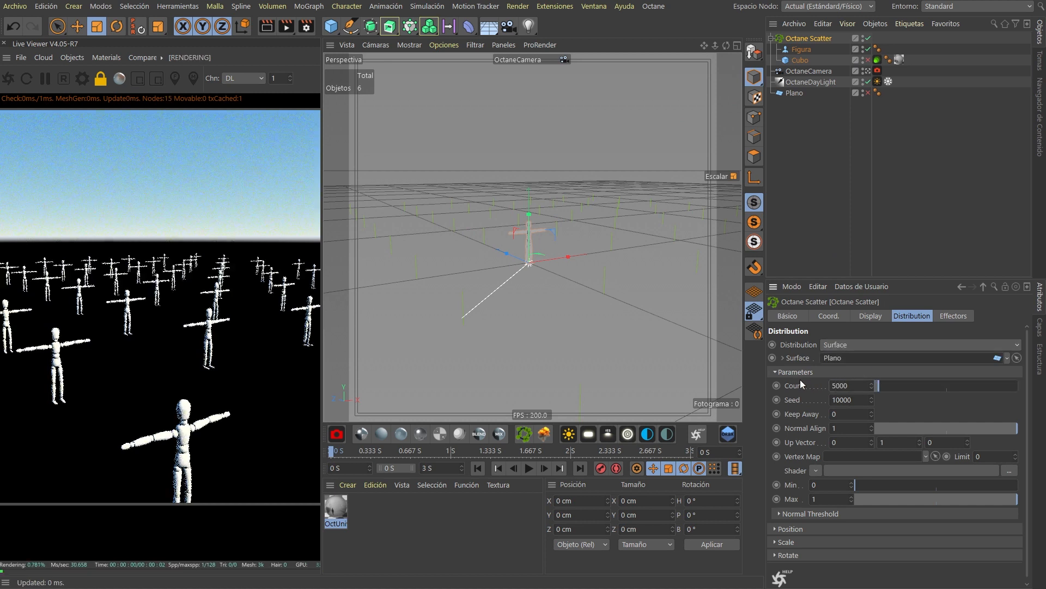
{"action": "left_click_drag", "start_coordinate": [884, 386], "coordinate": [908, 385]}
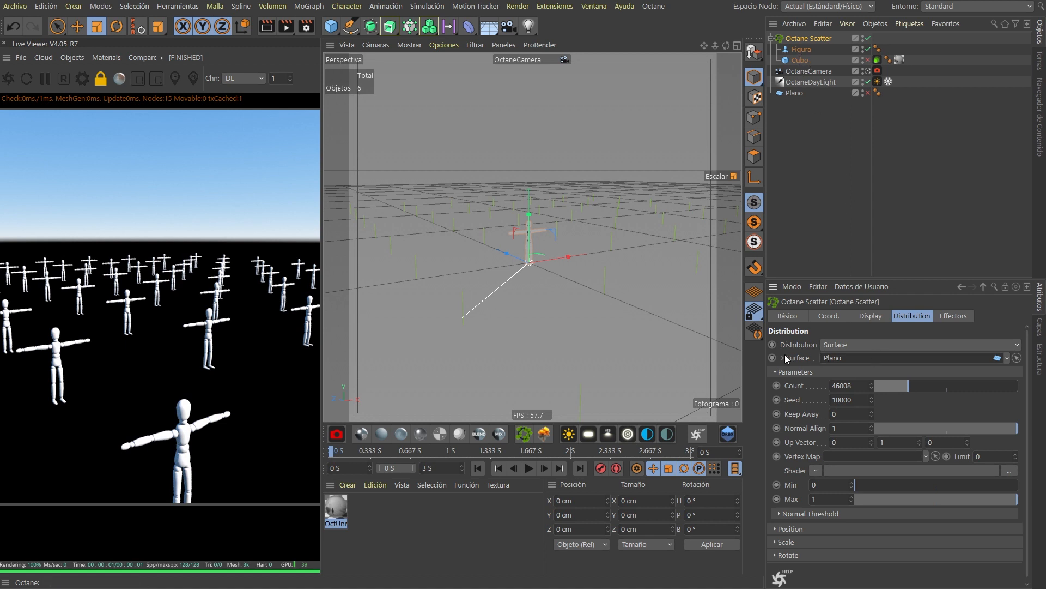
Enable the Plano again, resend the scene to the Live Viewer and inspect the scattered figures from several angles
{"action": "left_click", "coordinate": [869, 93]}
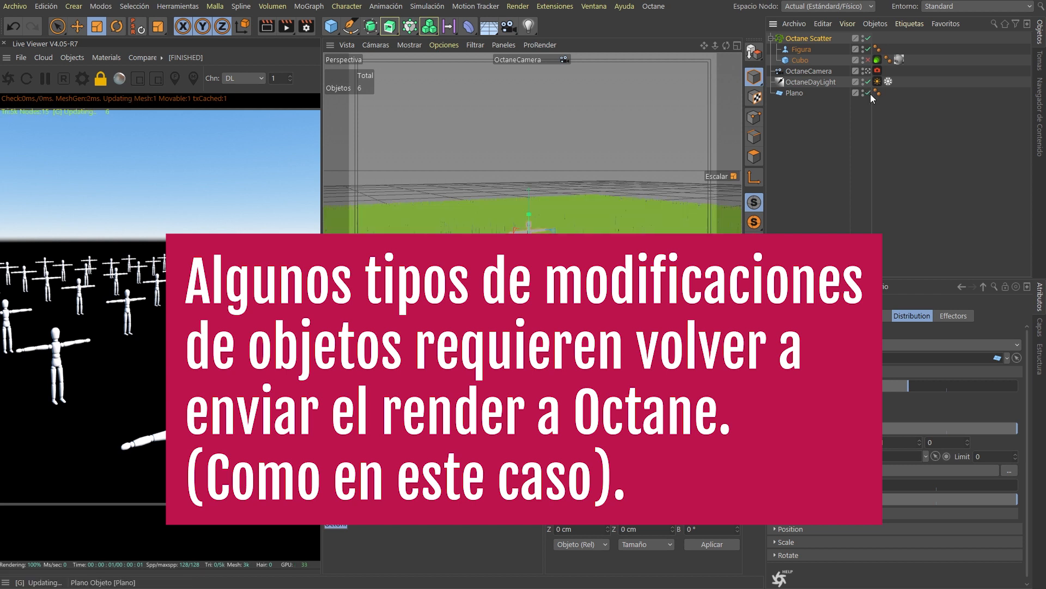
{"action": "left_click", "coordinate": [8, 80]}
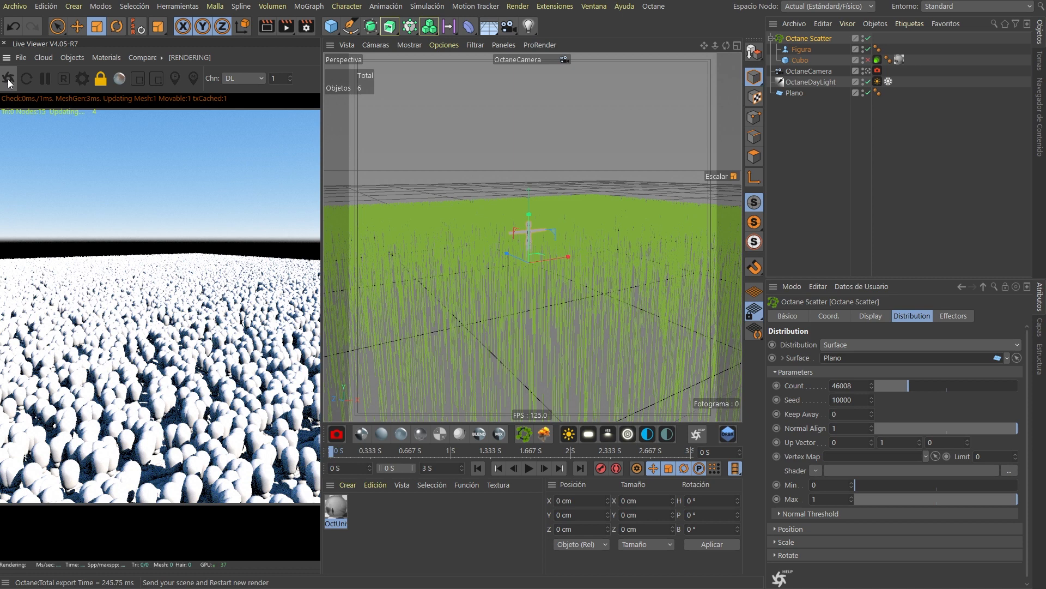
{"action": "left_click", "coordinate": [11, 79]}
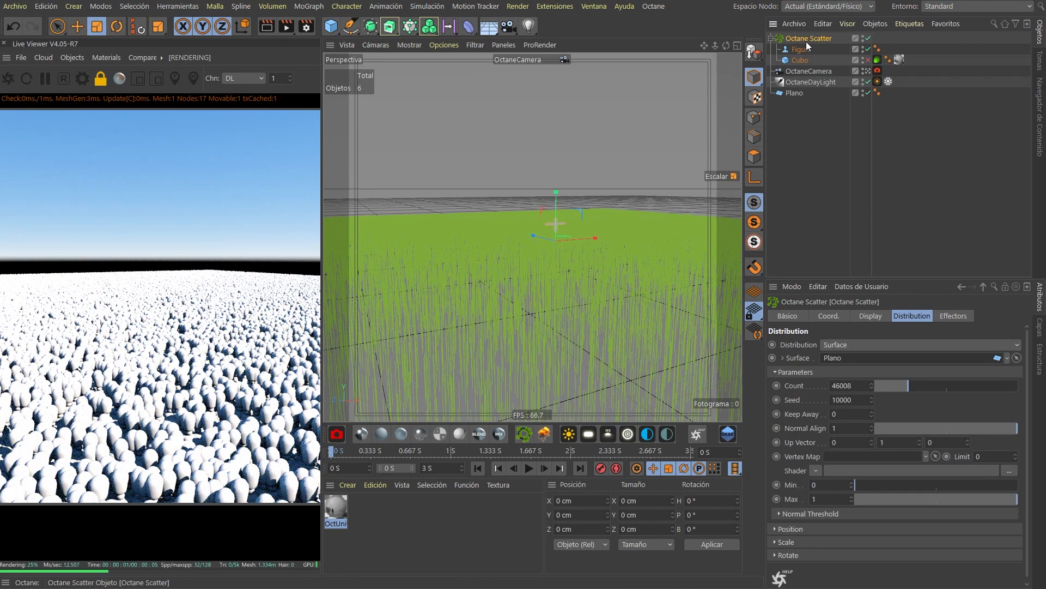
{"action": "left_click_drag", "start_coordinate": [232, 305], "coordinate": [223, 283]}
{"action": "right_click_drag", "start_coordinate": [575, 216], "coordinate": [584, 240], "text": "alt"}
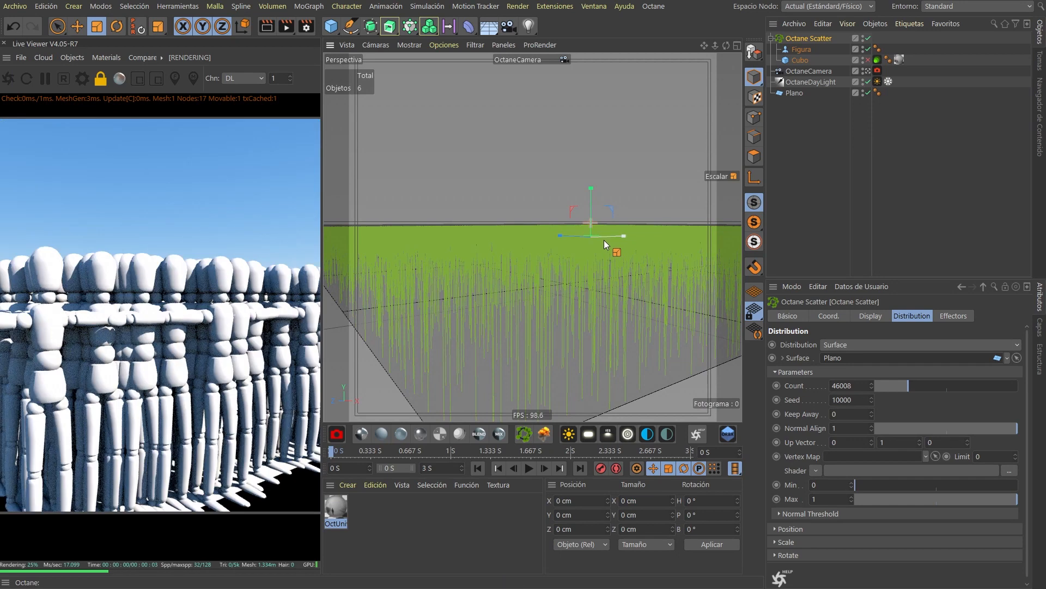
{"action": "left_click_drag", "start_coordinate": [608, 263], "coordinate": [614, 288], "text": "alt"}
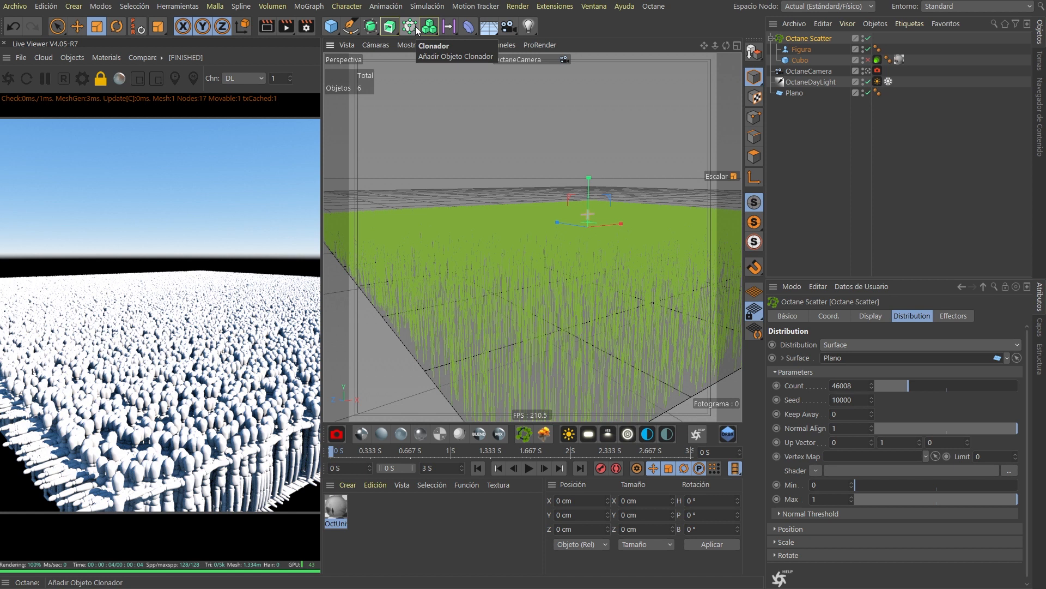
{"action": "left_click_drag", "start_coordinate": [555, 240], "coordinate": [583, 230], "text": "alt"}
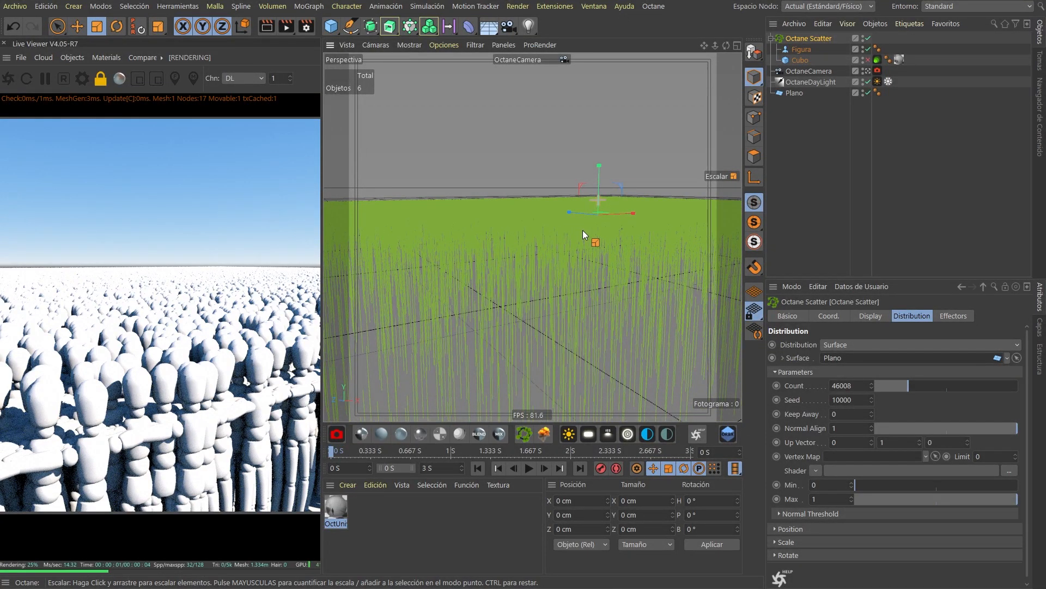
Create an Octane Glossy material and set its diffuse color to coral red (0.9, 0.183206, 0.10687) in the Node Editor
{"action": "left_click", "coordinate": [401, 434]}
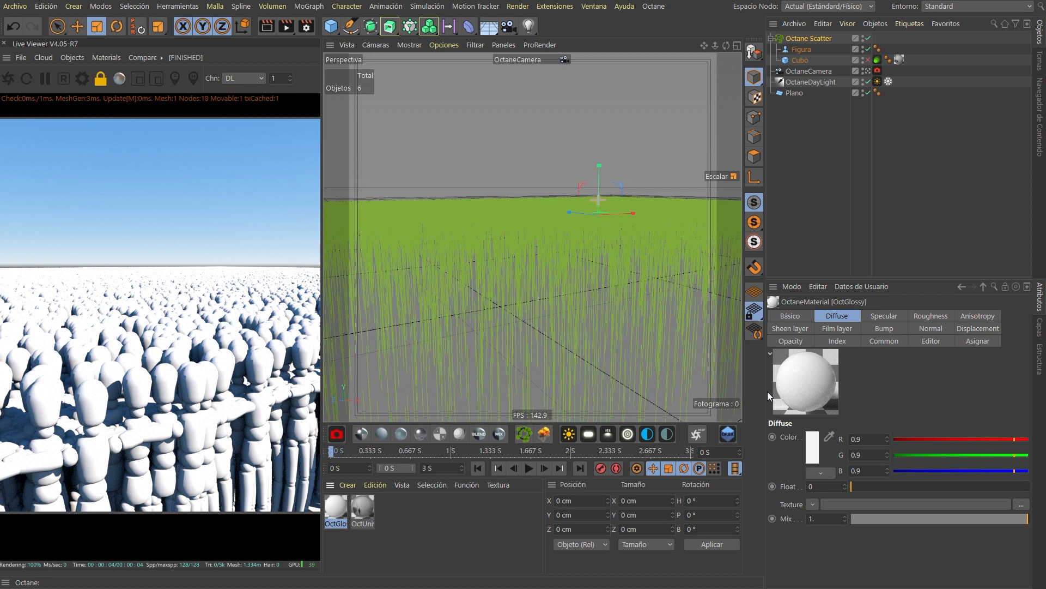
{"action": "left_click_drag", "start_coordinate": [766, 387], "coordinate": [875, 382]}
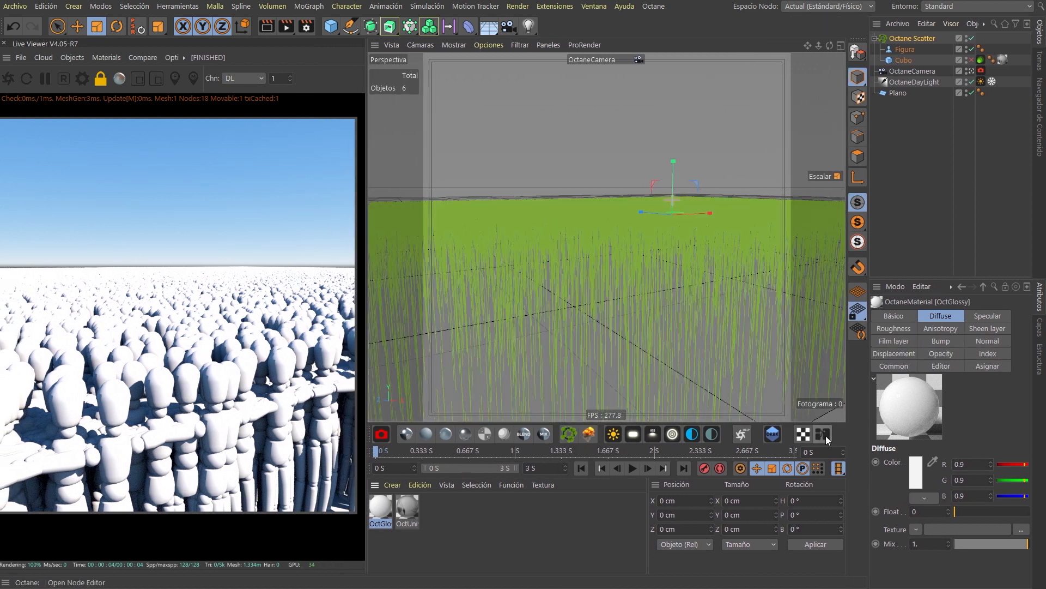
{"action": "left_click", "coordinate": [825, 435]}
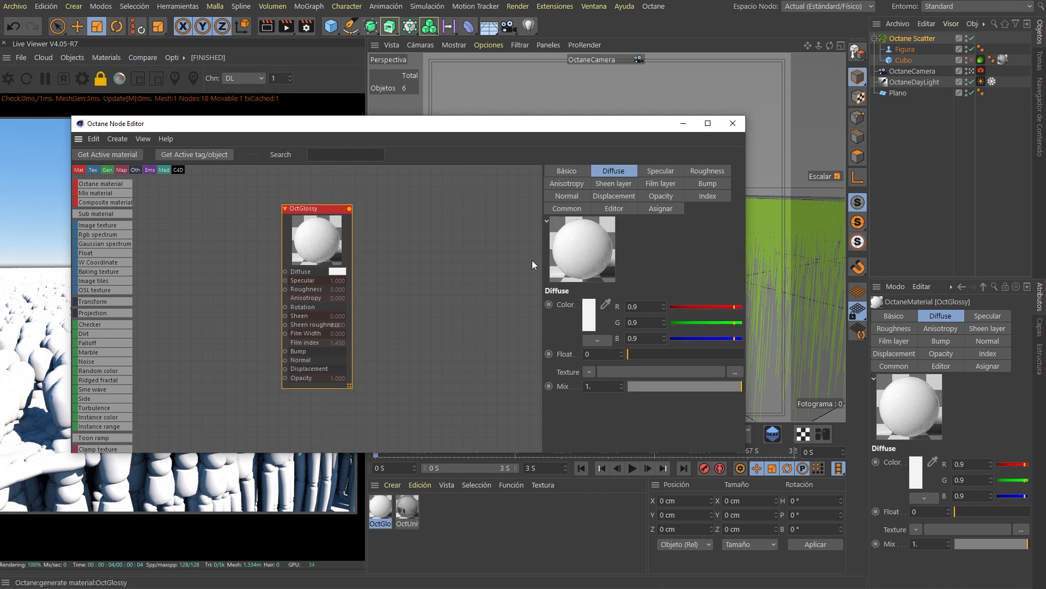
{"action": "left_click", "coordinate": [683, 323]}
{"action": "left_click", "coordinate": [678, 338]}
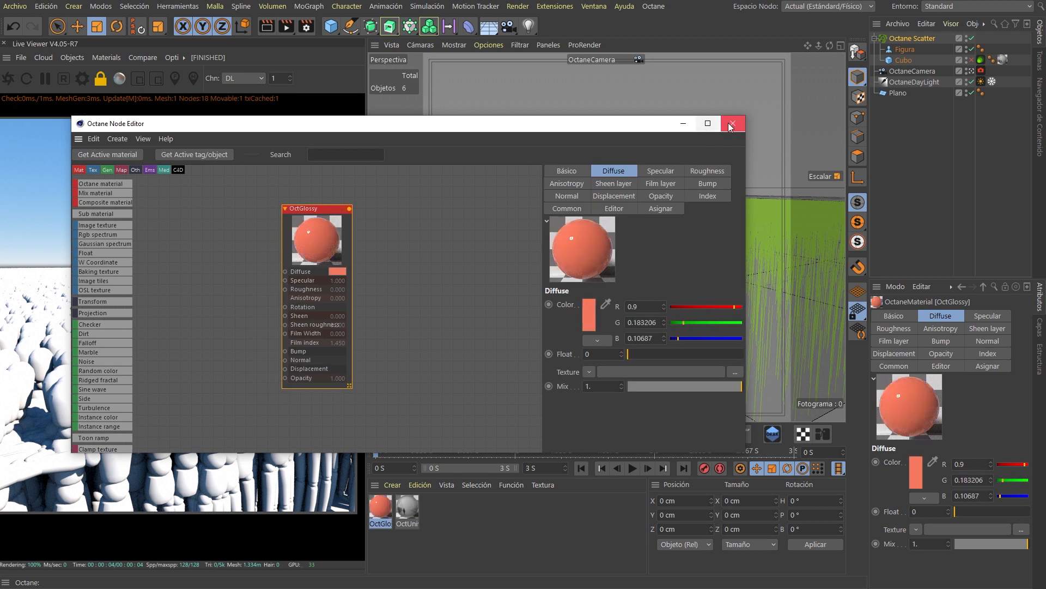
Apply the coral glossy material to the scattered Figura and inspect the shaded crowd up close
{"action": "left_click", "coordinate": [376, 512]}
{"action": "left_click_drag", "start_coordinate": [375, 512], "coordinate": [905, 49]}
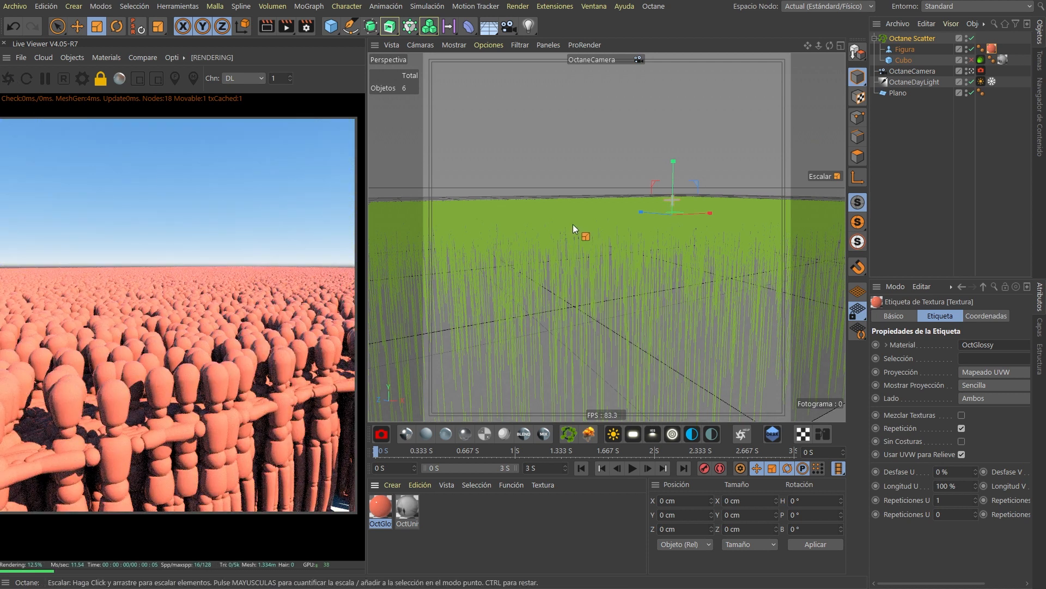
{"action": "left_click", "coordinate": [921, 136]}
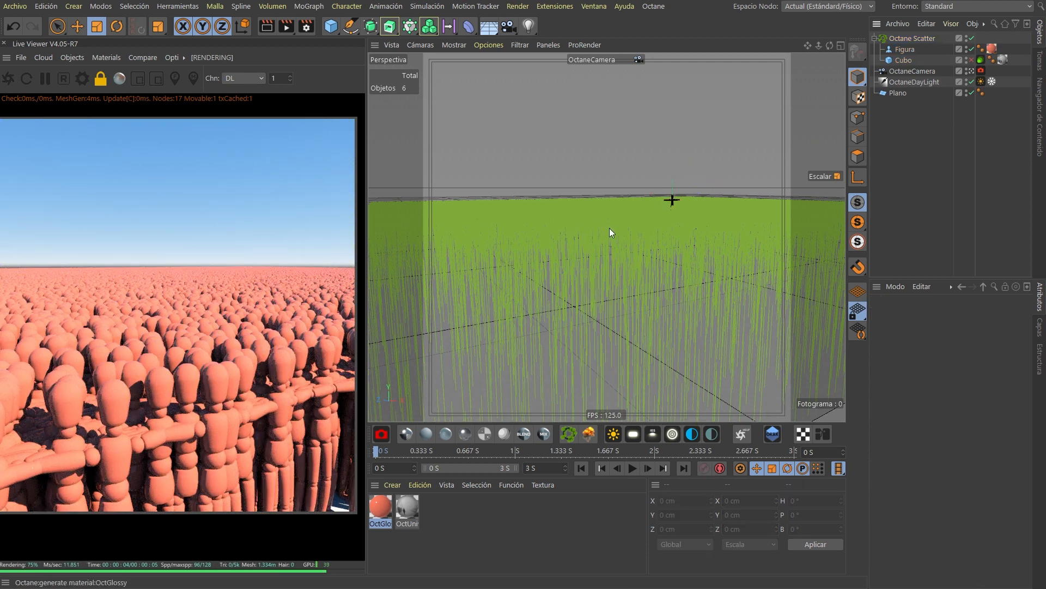
{"action": "left_click", "coordinate": [912, 39]}
{"action": "left_click_drag", "start_coordinate": [709, 186], "coordinate": [661, 283], "text": "alt"}
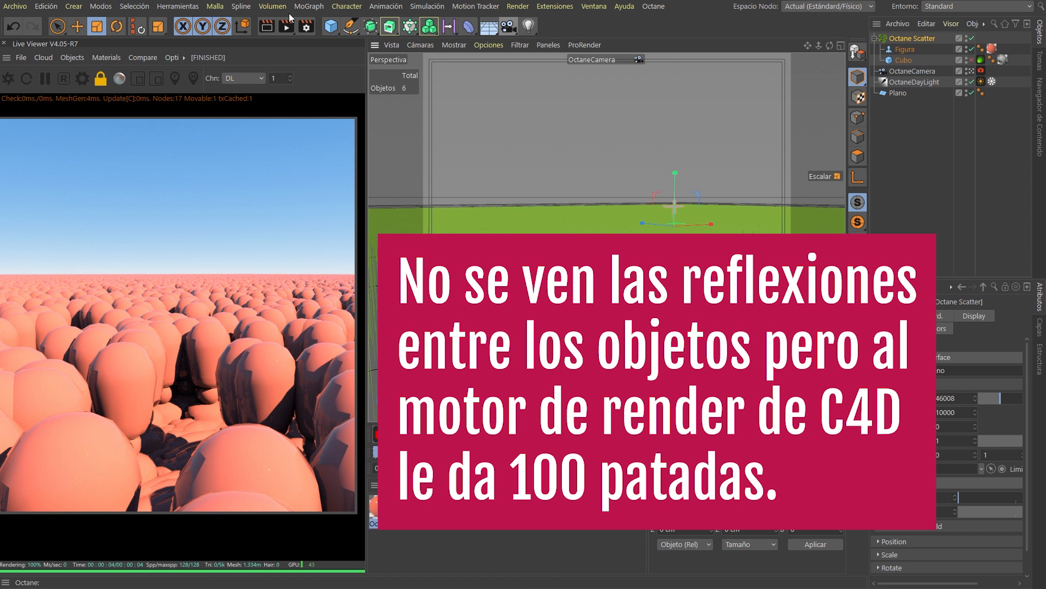
Set the Figura's segments to 64 to smooth the rendered figures
{"action": "left_click", "coordinate": [262, 78]}
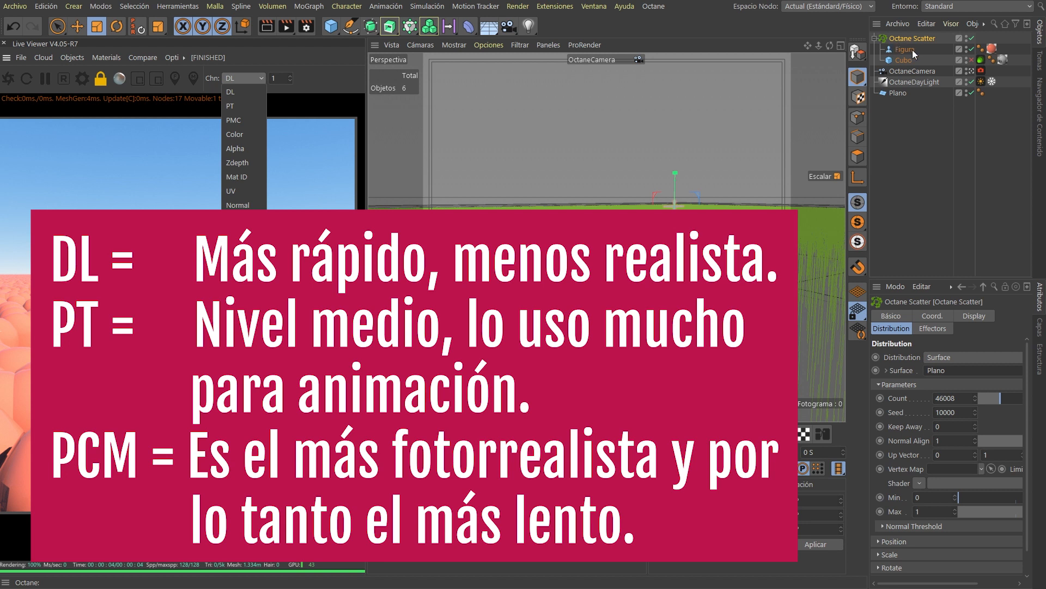
{"action": "left_click", "coordinate": [951, 50]}
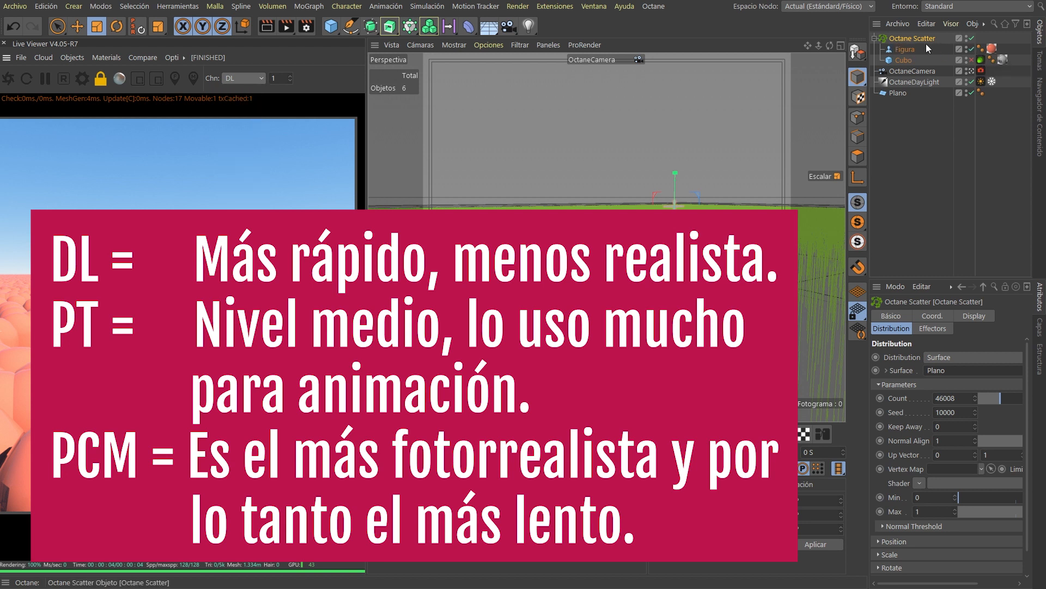
{"action": "left_click", "coordinate": [981, 49]}
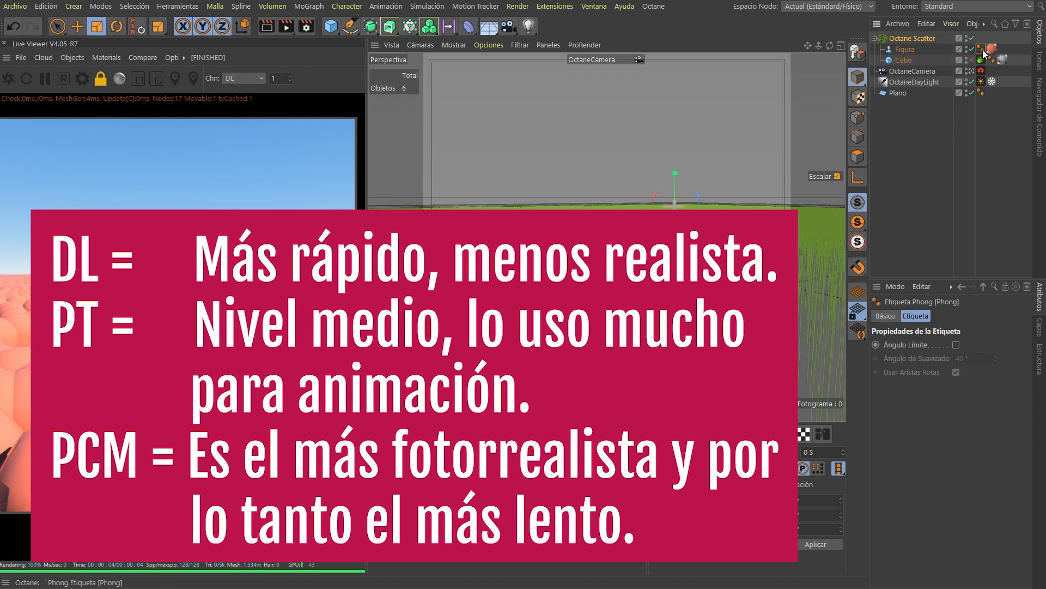
{"action": "left_click", "coordinate": [903, 49]}
{"action": "double_click", "coordinate": [944, 361]}
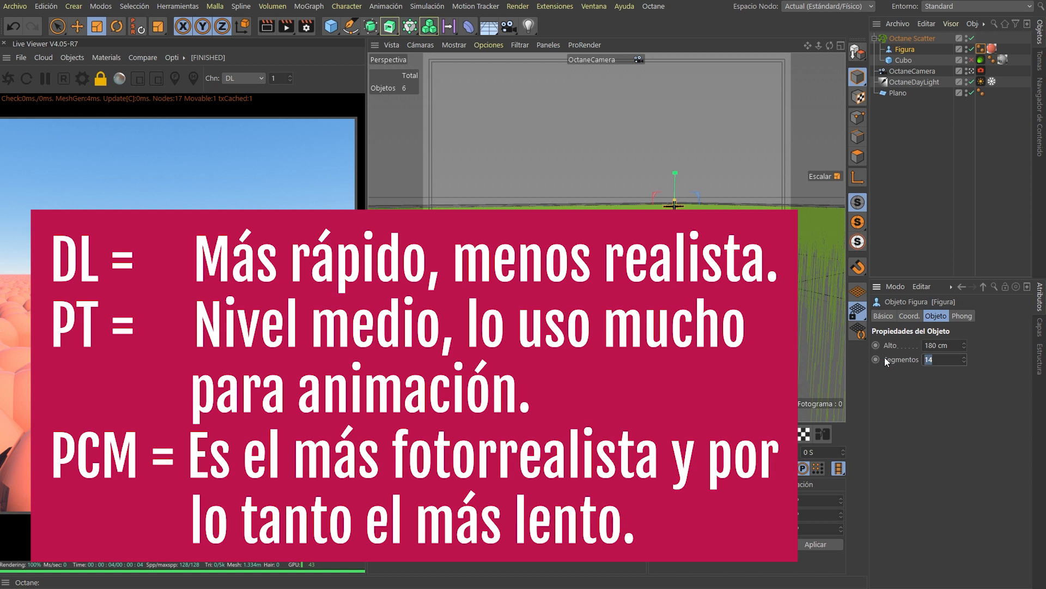
{"action": "type", "text": "64"}
{"action": "key", "text": "Return"}
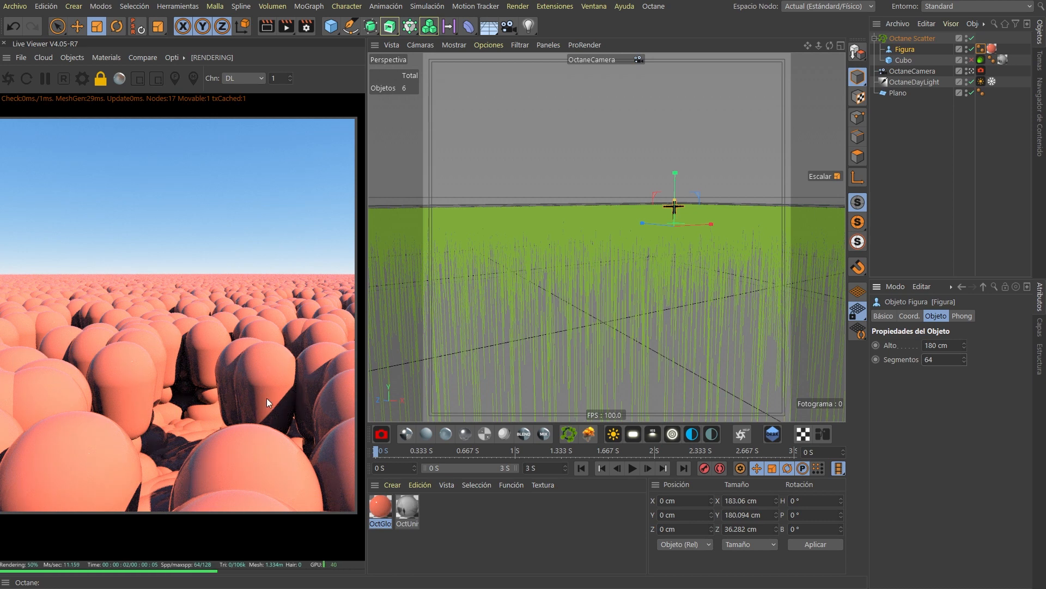
Switch the Live Viewer's render kernel to PT and inspect the figures with it
{"action": "left_click_drag", "start_coordinate": [614, 259], "coordinate": [646, 226], "text": "alt"}
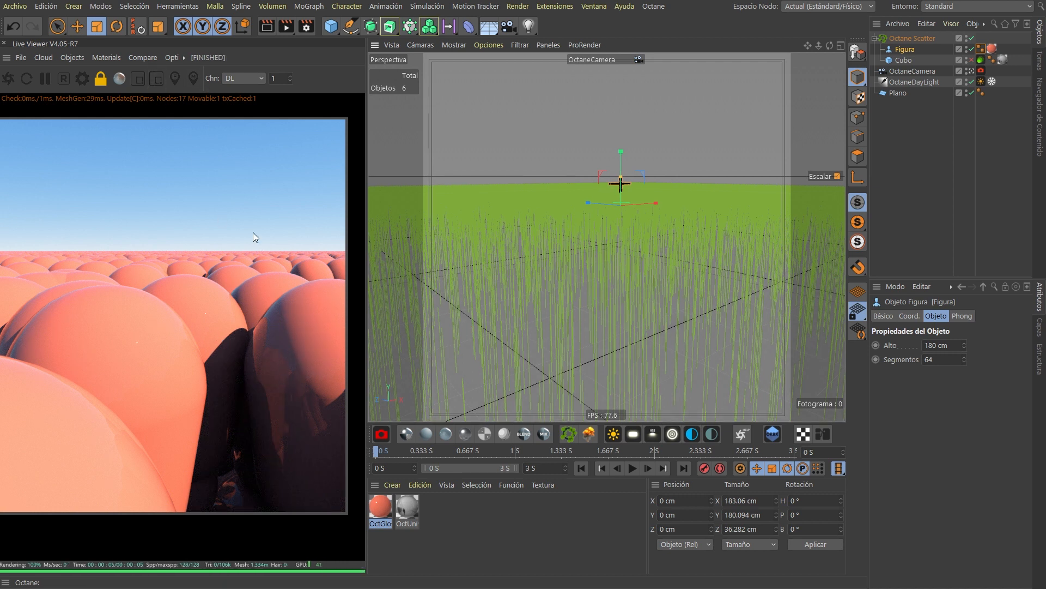
{"action": "left_click", "coordinate": [252, 79]}
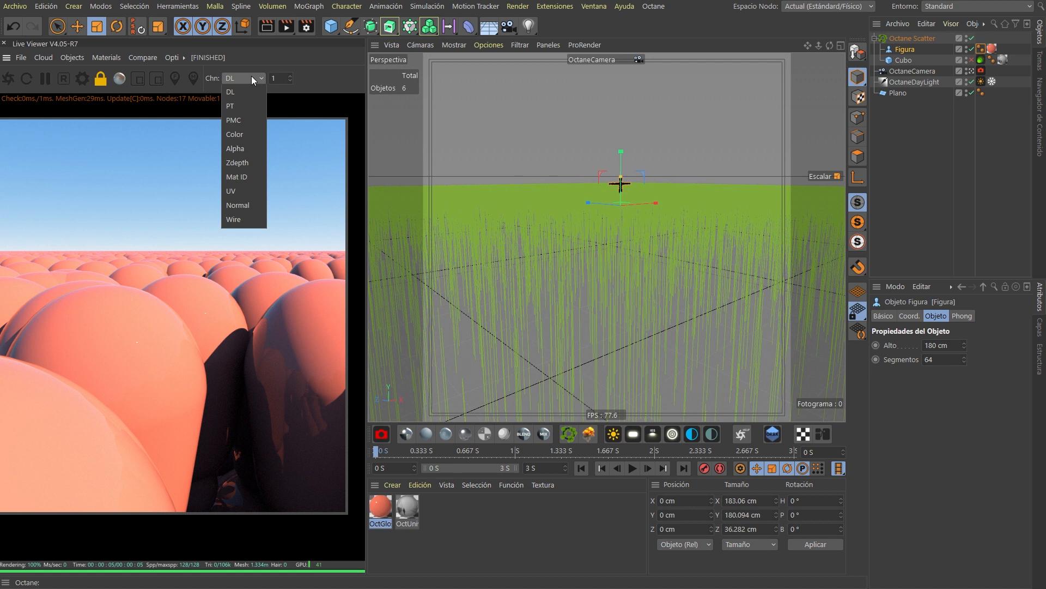
{"action": "left_click", "coordinate": [247, 104]}
{"action": "right_click_drag", "start_coordinate": [640, 208], "coordinate": [612, 210], "text": "alt"}
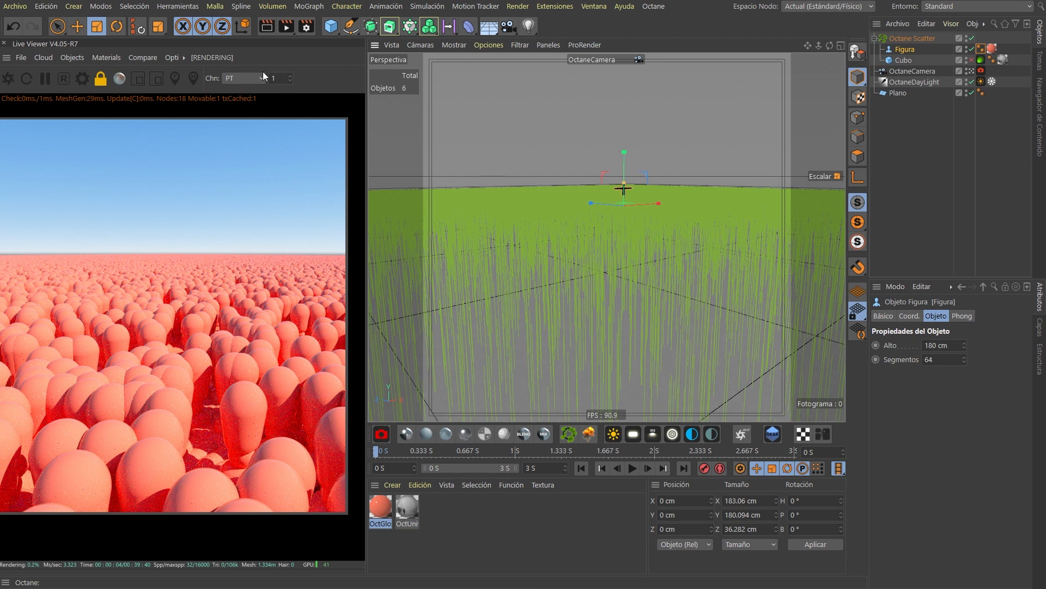
Change the Live Viewer's render kernel to PMC and resend the scene
{"action": "left_click", "coordinate": [251, 78]}
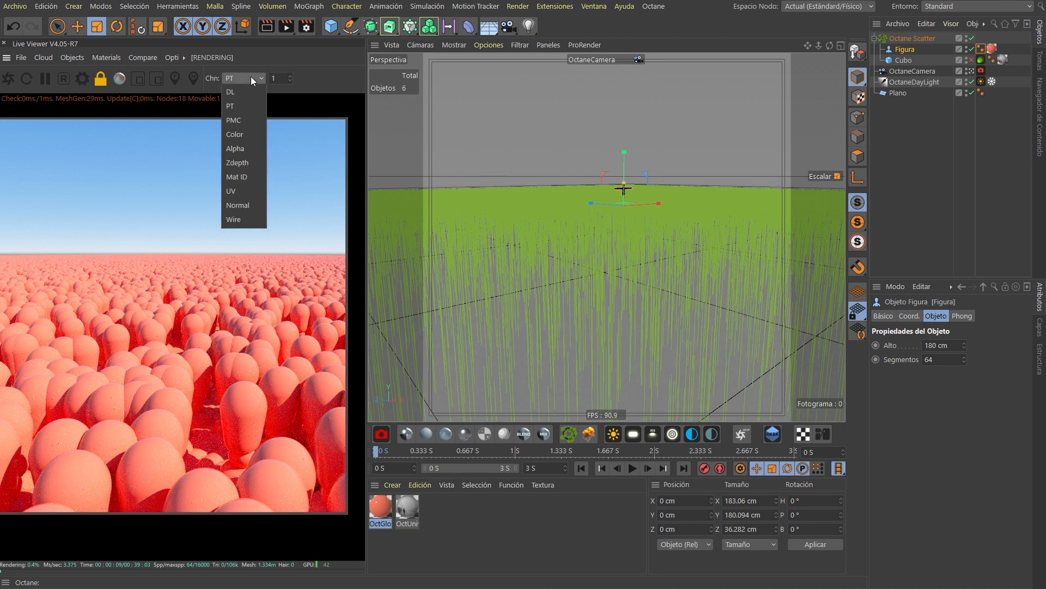
{"action": "left_click", "coordinate": [250, 124]}
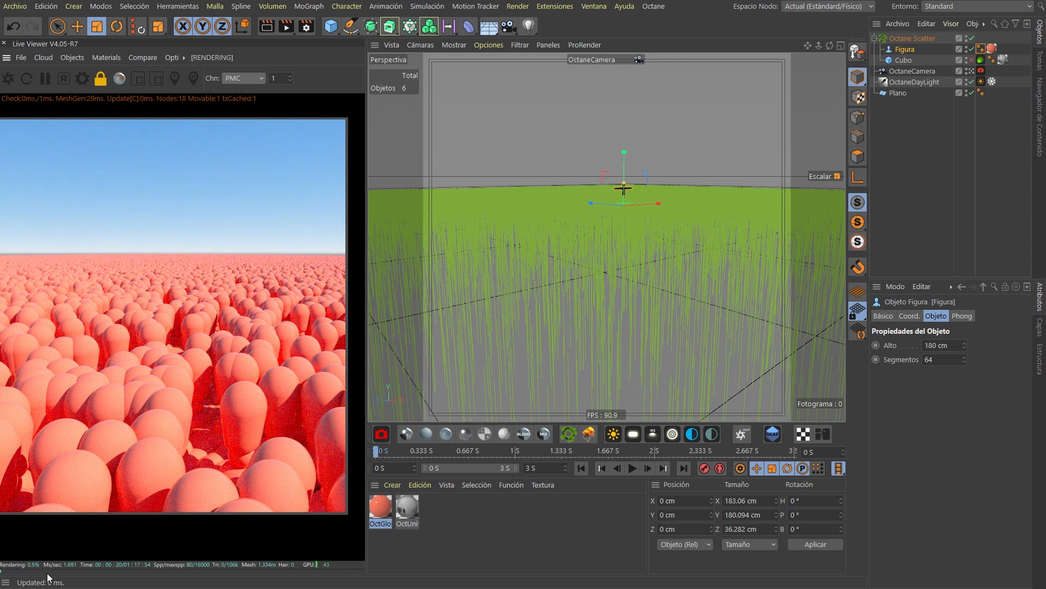
{"action": "left_click", "coordinate": [10, 79]}
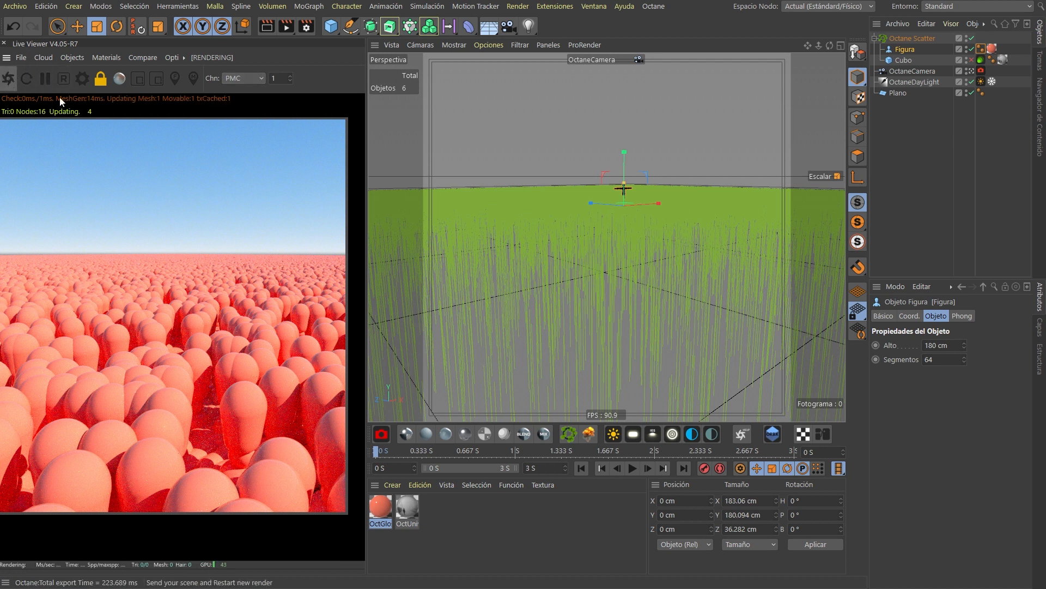
Set the PMC kernel's Max. samples to 4 in the Octane Settings and restart the render
{"action": "left_click", "coordinate": [82, 77]}
{"action": "left_click_drag", "start_coordinate": [145, 125], "coordinate": [422, 100]}
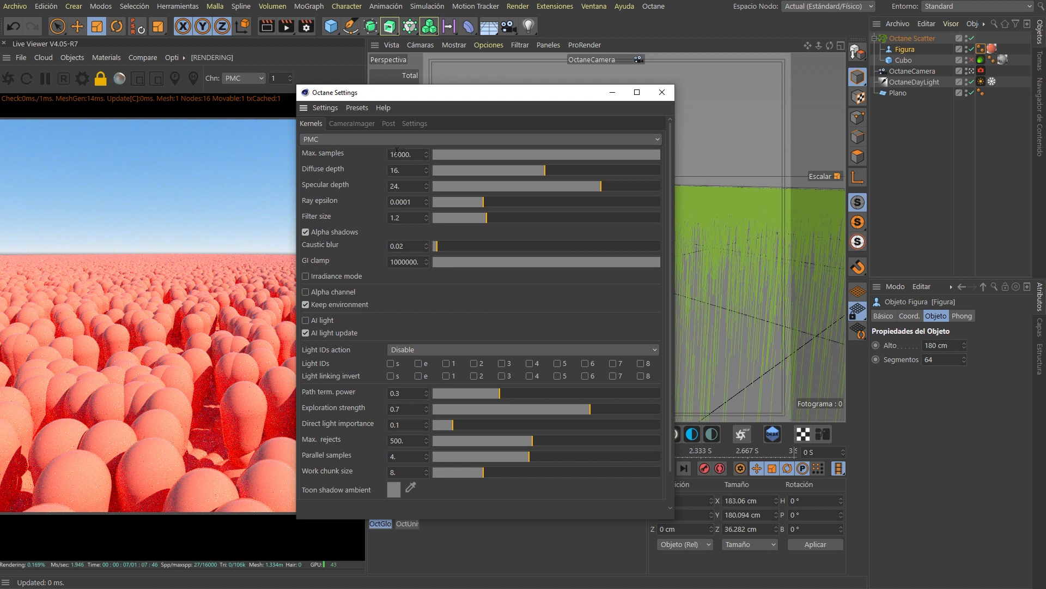
{"action": "left_click_drag", "start_coordinate": [413, 154], "coordinate": [360, 152]}
{"action": "type", "text": "4"}
{"action": "key", "text": "Tab"}
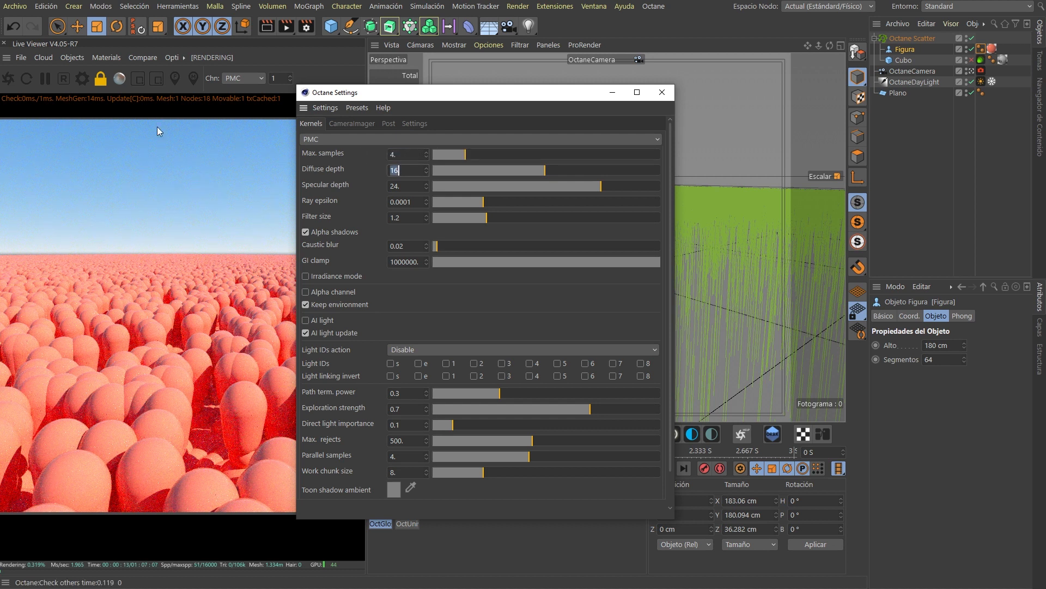
{"action": "left_click", "coordinate": [5, 80]}
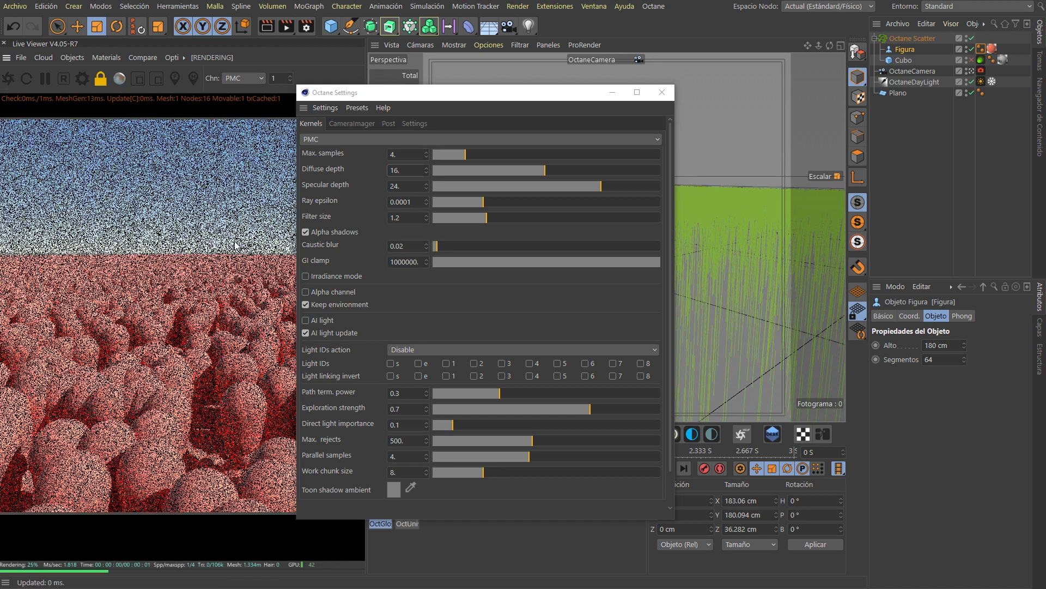
Switch the kernel to Pathtracing in the Octane Settings and set its Max. samples to 128
{"action": "left_click_drag", "start_coordinate": [426, 95], "coordinate": [495, 96]}
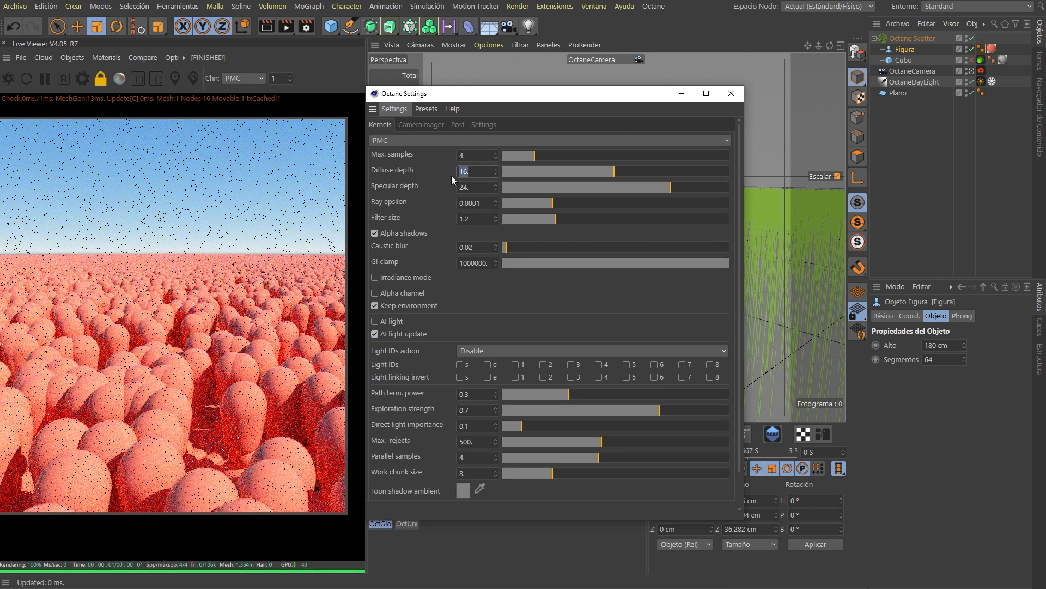
{"action": "key", "text": "Return"}
{"action": "left_click", "coordinate": [590, 141]}
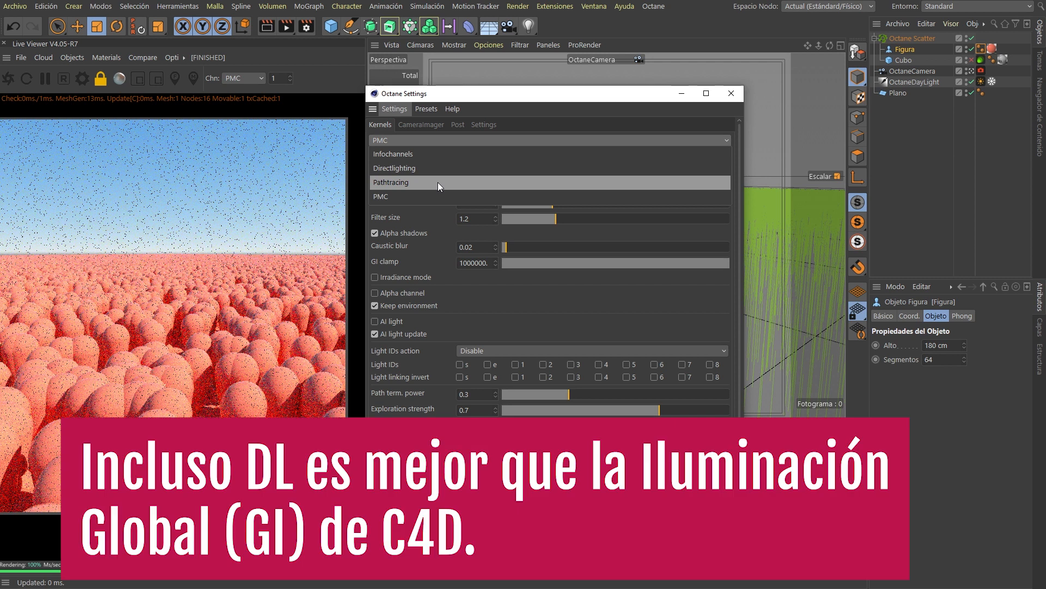
{"action": "left_click", "coordinate": [437, 182]}
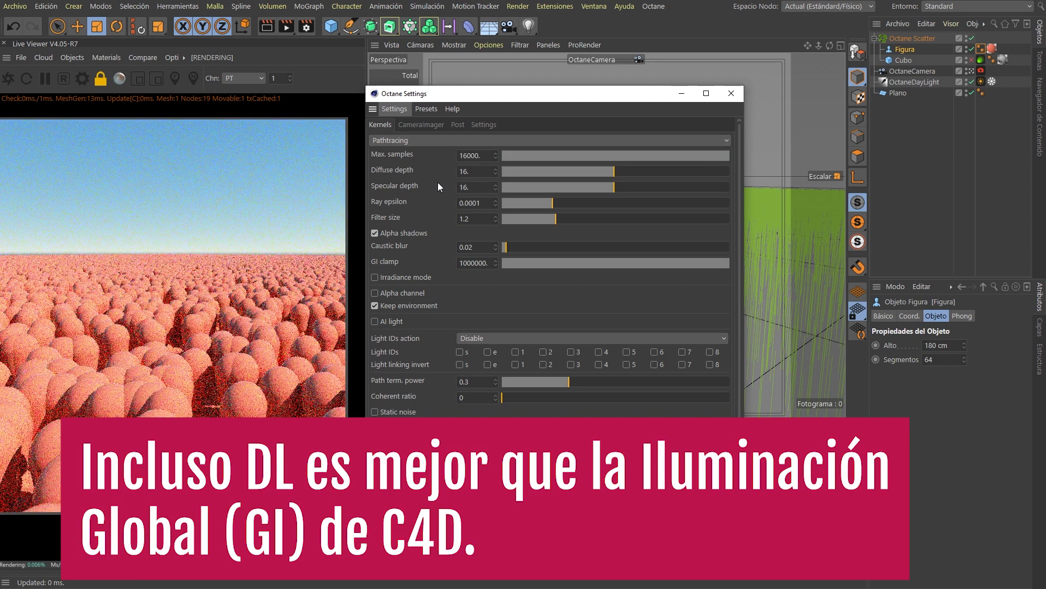
{"action": "left_click_drag", "start_coordinate": [480, 156], "coordinate": [445, 156]}
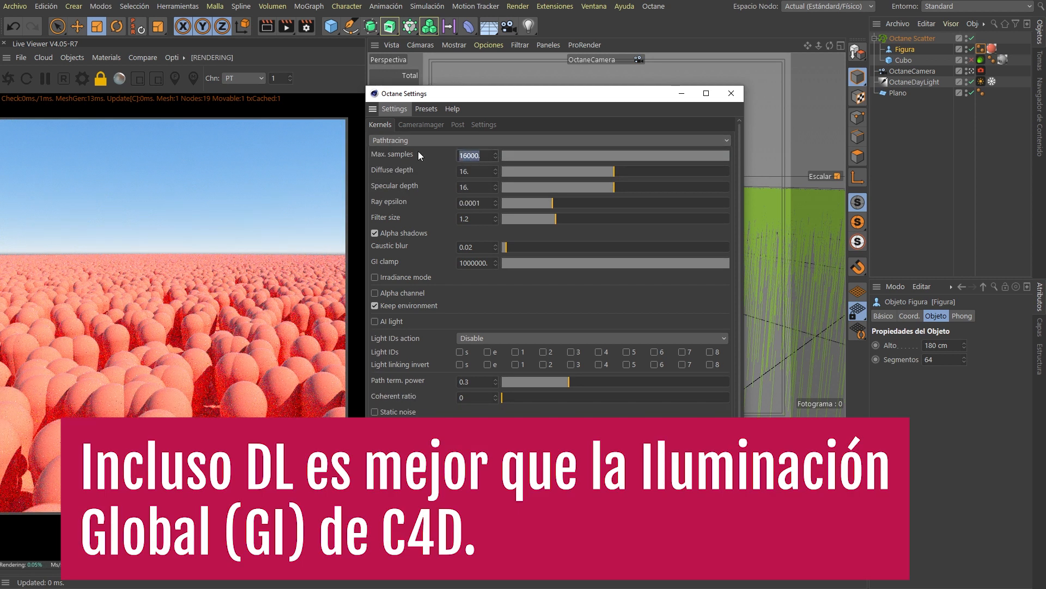
{"action": "type", "text": "12"}
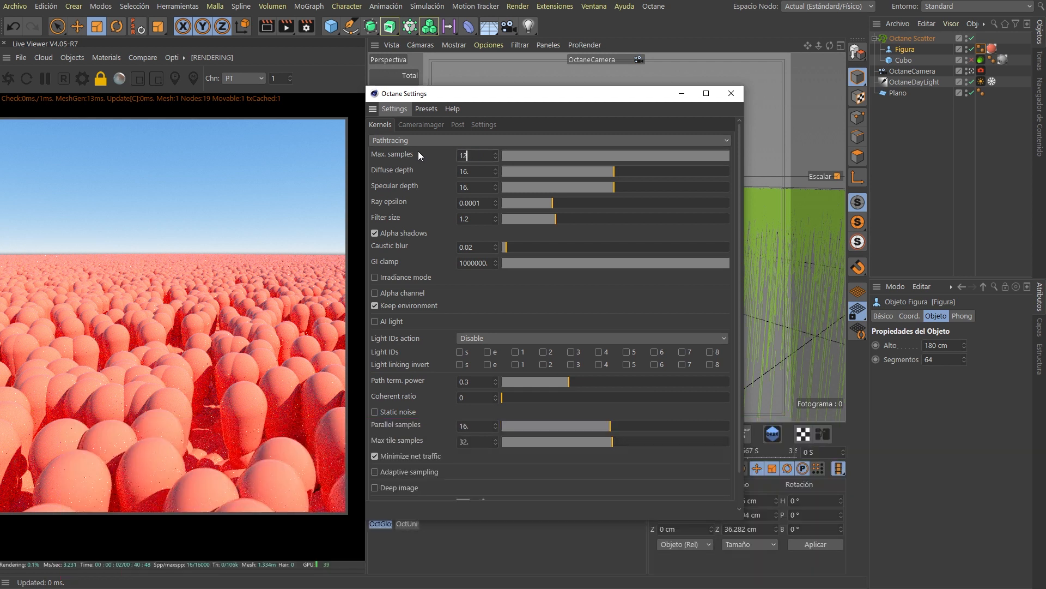
{"action": "type", "text": "8"}
{"action": "key", "text": "Return"}
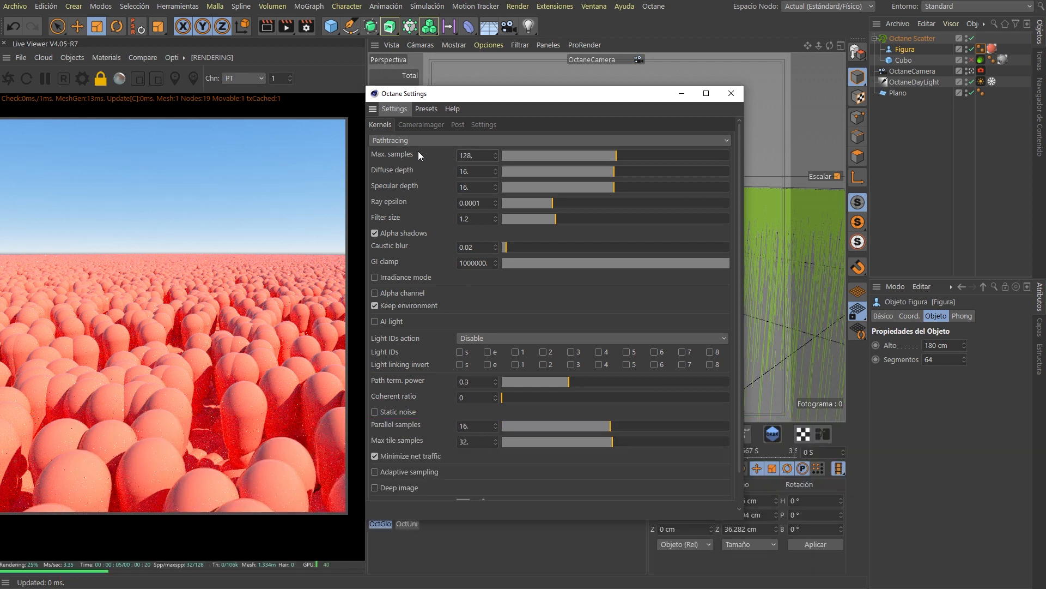
Set the Pathtracing kernel's Diffuse depth and Specular depth to 4
{"action": "double_click", "coordinate": [476, 169]}
{"action": "type", "text": "4"}
{"action": "key", "text": "Tab"}
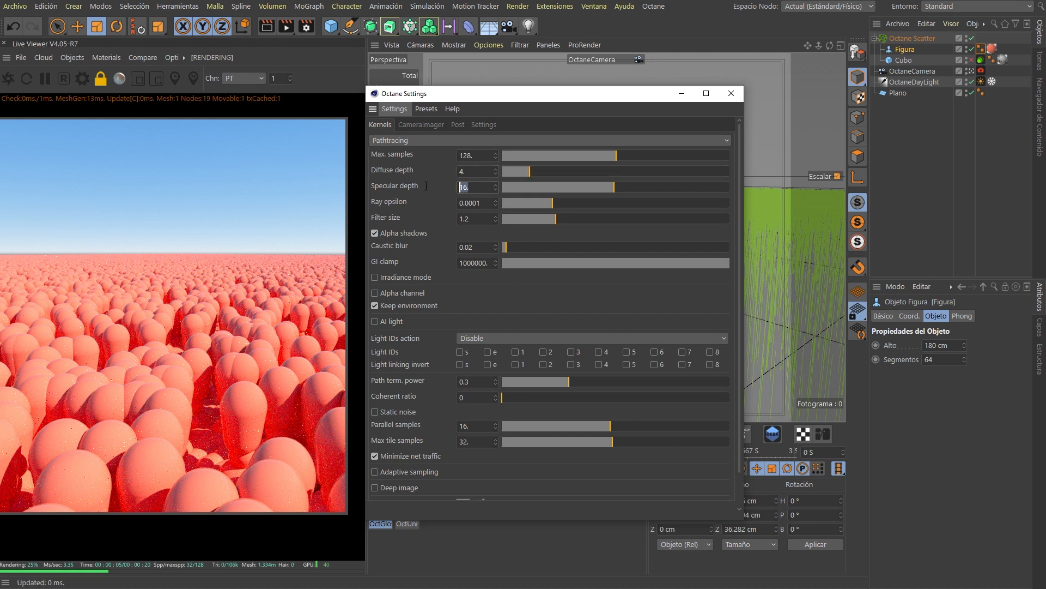
{"action": "type", "text": "4"}
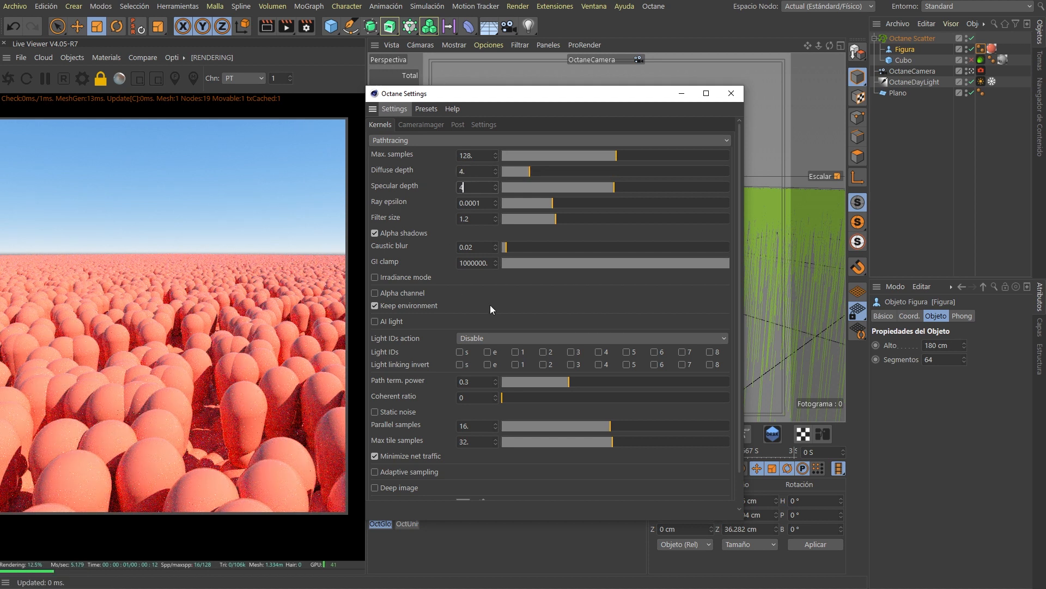
{"action": "key", "text": "Return"}
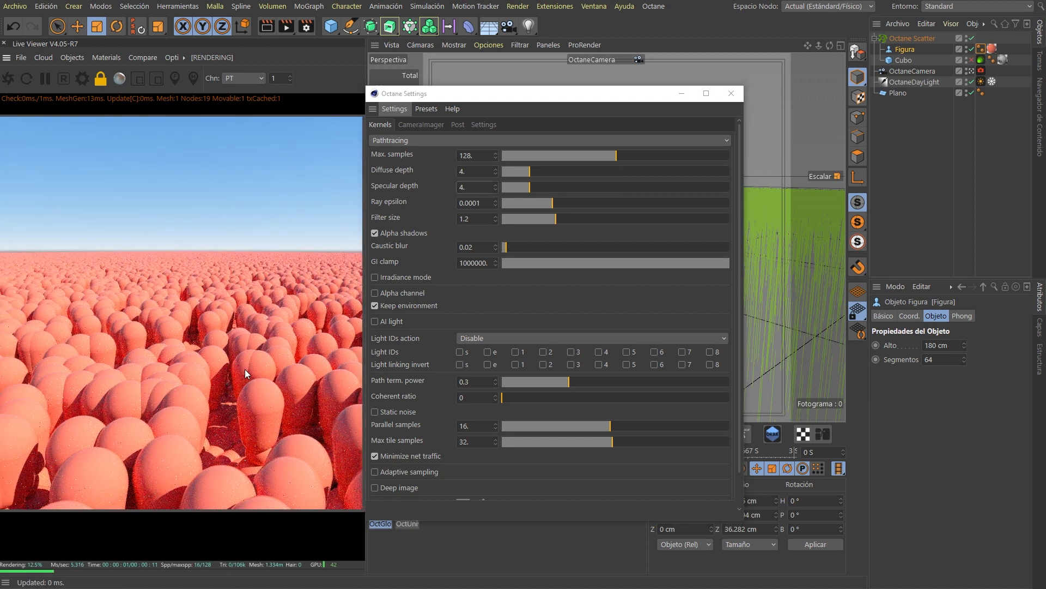
Lower the Pathtracing kernel's Specular depth to 2 and inspect the figures up close
{"action": "left_click_drag", "start_coordinate": [580, 95], "coordinate": [882, 191]}
{"action": "type", "text": "2"}
{"action": "right_click_drag", "start_coordinate": [574, 228], "coordinate": [589, 227], "text": "alt"}
{"action": "middle_click_drag", "start_coordinate": [577, 234], "coordinate": [566, 233], "text": "alt"}
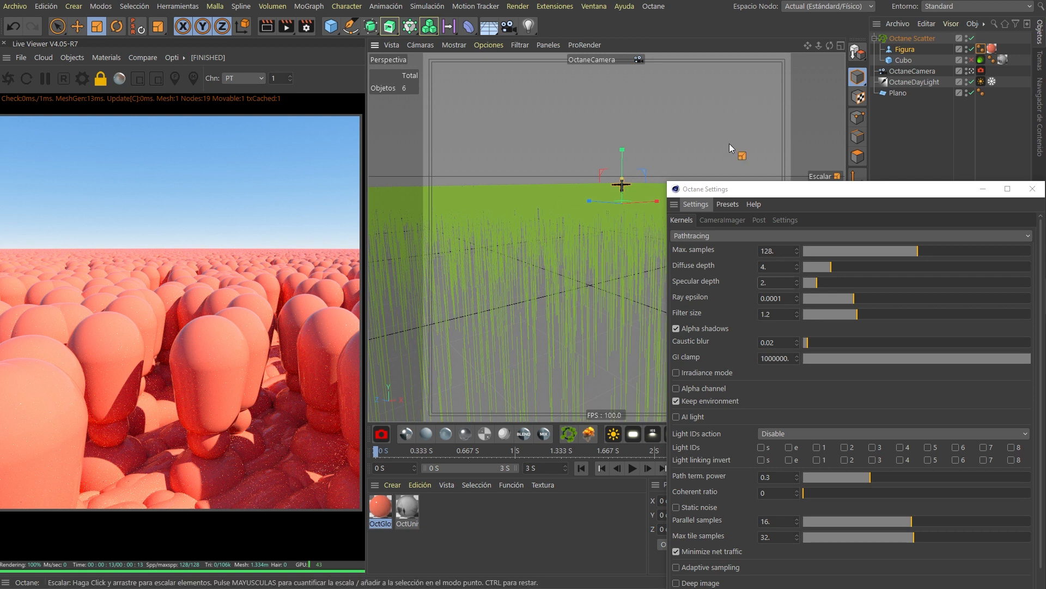
Enable the Camera Imager in the OctaneCamera's tag settings, after checking its Thinlens parameters
{"action": "left_click_drag", "start_coordinate": [810, 189], "coordinate": [579, 134]}
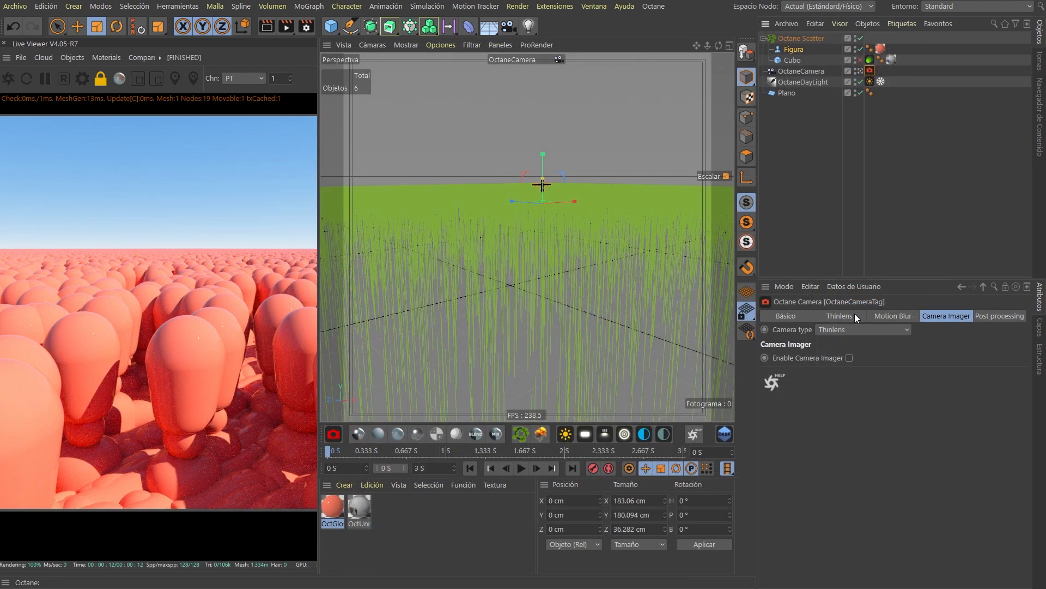
{"action": "left_click", "coordinate": [845, 316]}
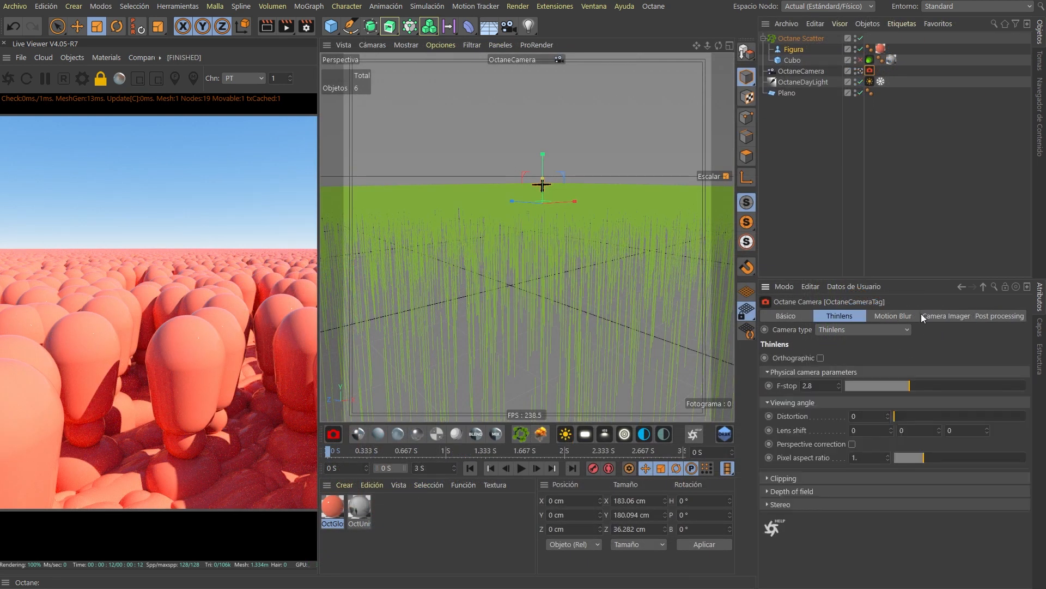
{"action": "left_click", "coordinate": [946, 316]}
{"action": "left_click", "coordinate": [849, 358]}
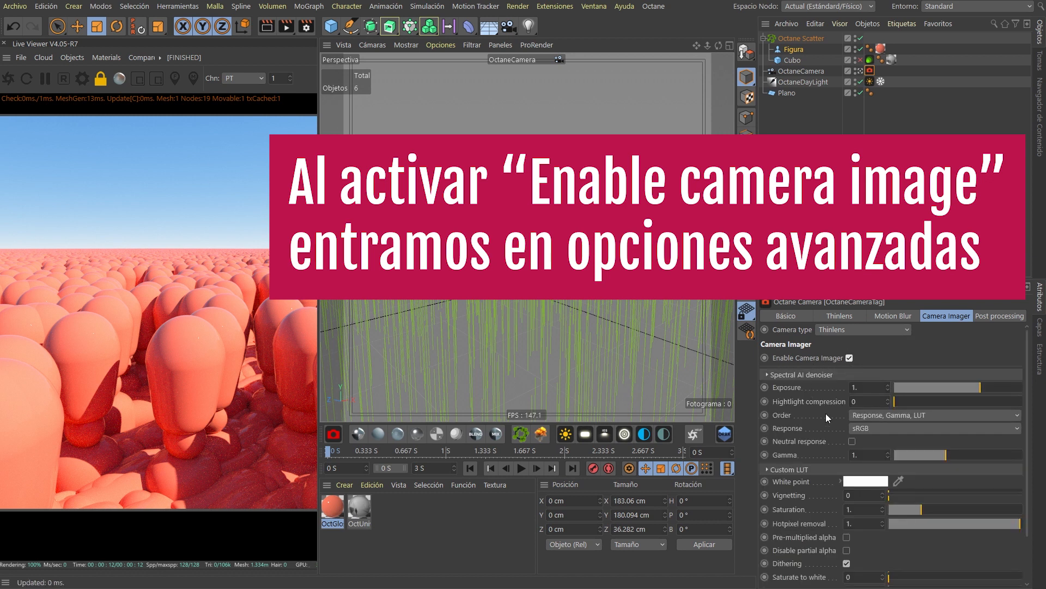
Try the Agfachrome_CT_precisa_200CD film response in the Camera Imager, and set Response to Linear
{"action": "left_click", "coordinate": [890, 428]}
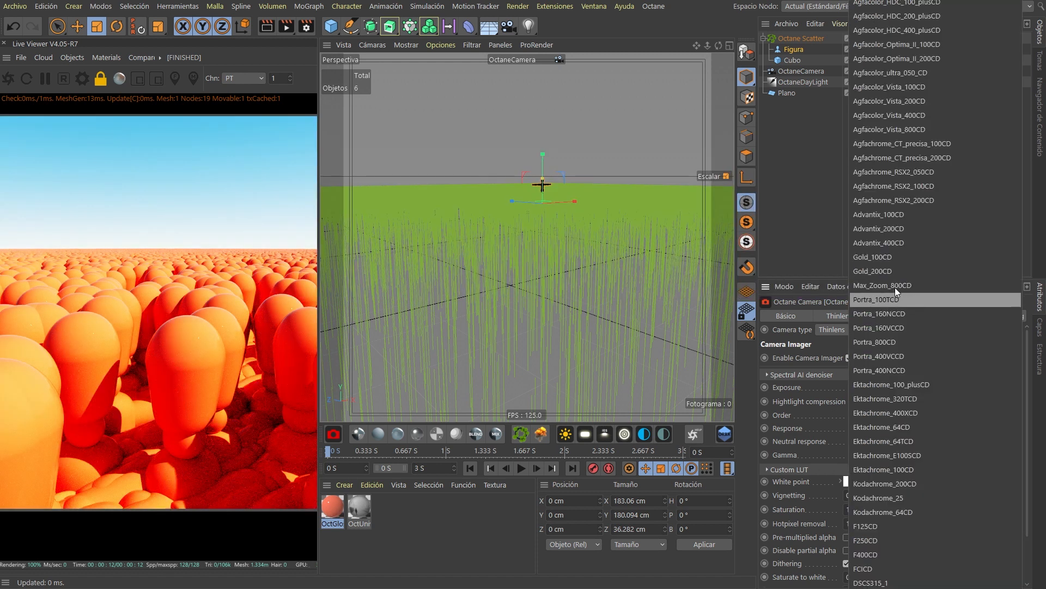
{"action": "left_click", "coordinate": [895, 158]}
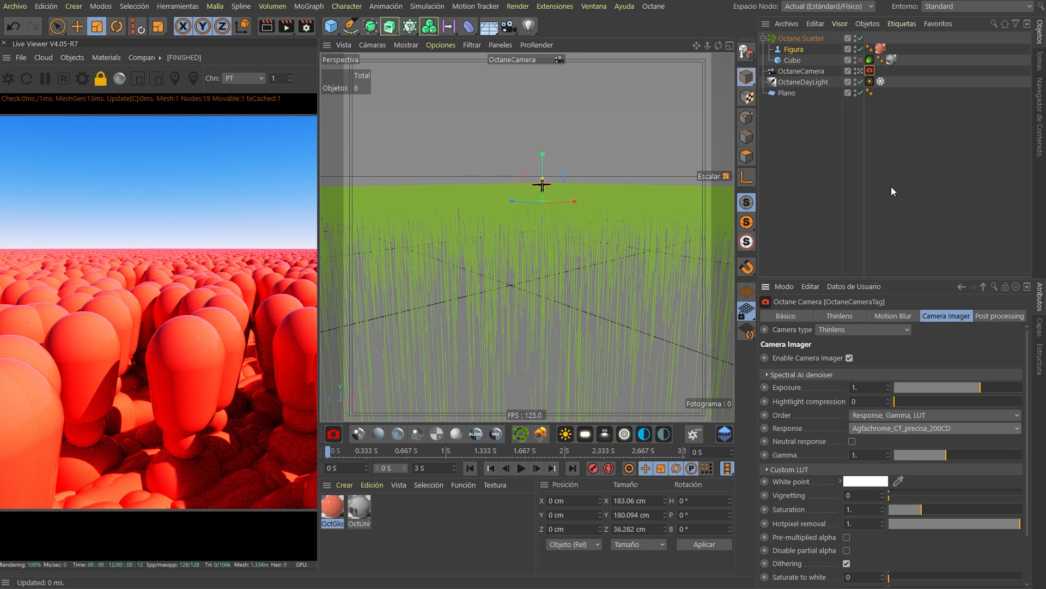
{"action": "left_click", "coordinate": [894, 429]}
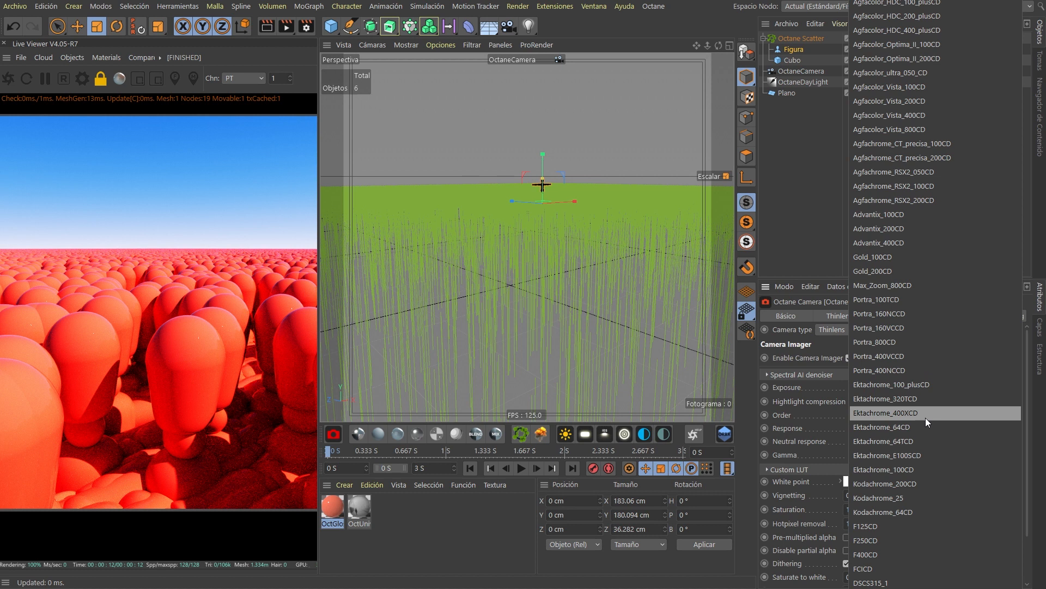
{"action": "scroll", "coordinate": [925, 417], "scroll_direction": "down", "scroll_amount": 3}
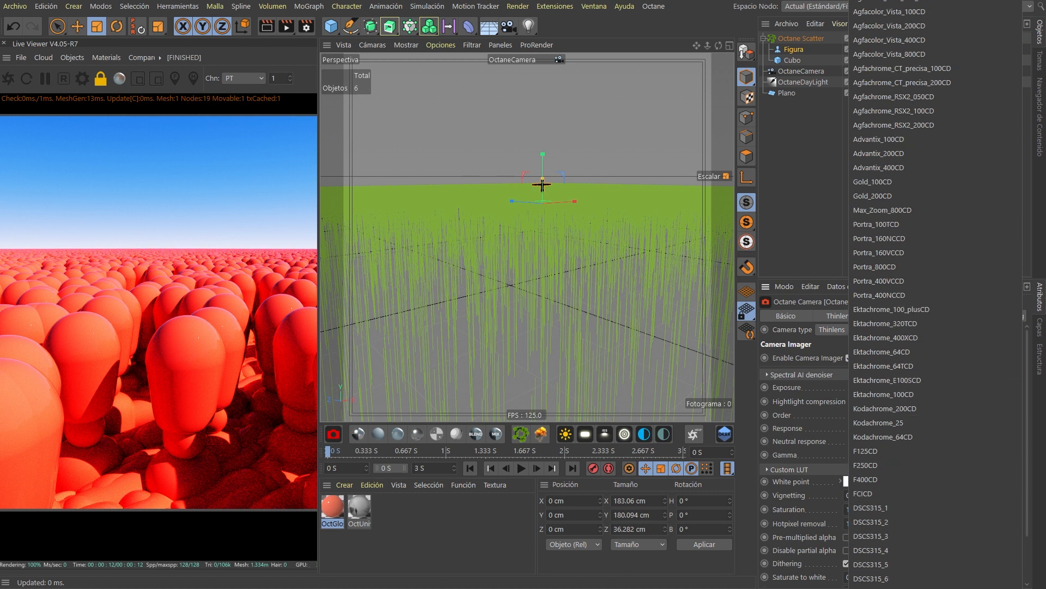
{"action": "scroll", "coordinate": [926, 417], "scroll_direction": "down", "scroll_amount": 5}
{"action": "left_click", "coordinate": [905, 420]}
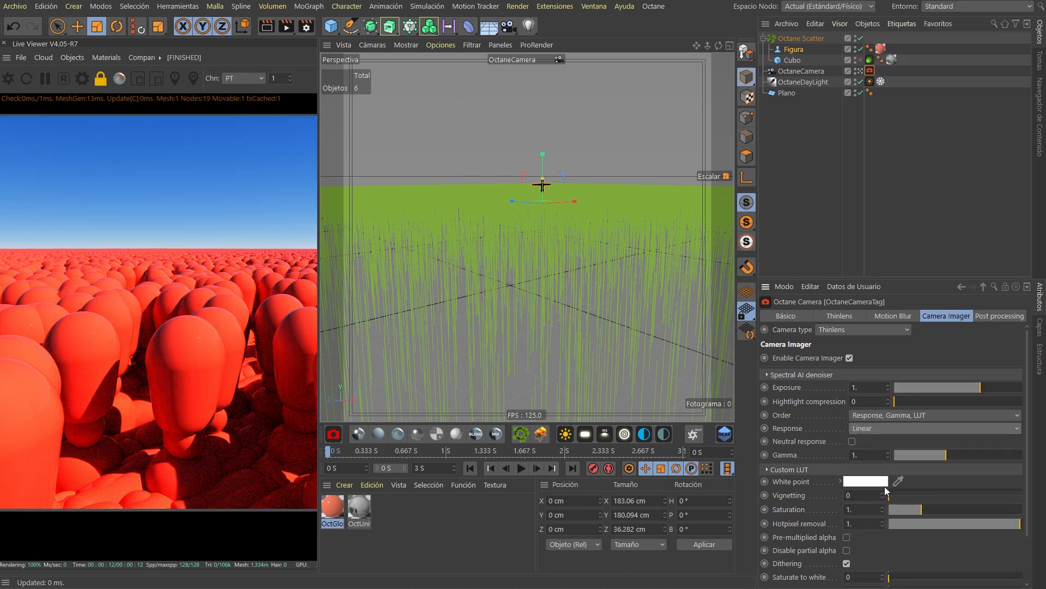
Compare the render through the default camera and through the OctaneCamera, and reopen the OctaneCamera's tag settings
{"action": "left_click", "coordinate": [859, 71]}
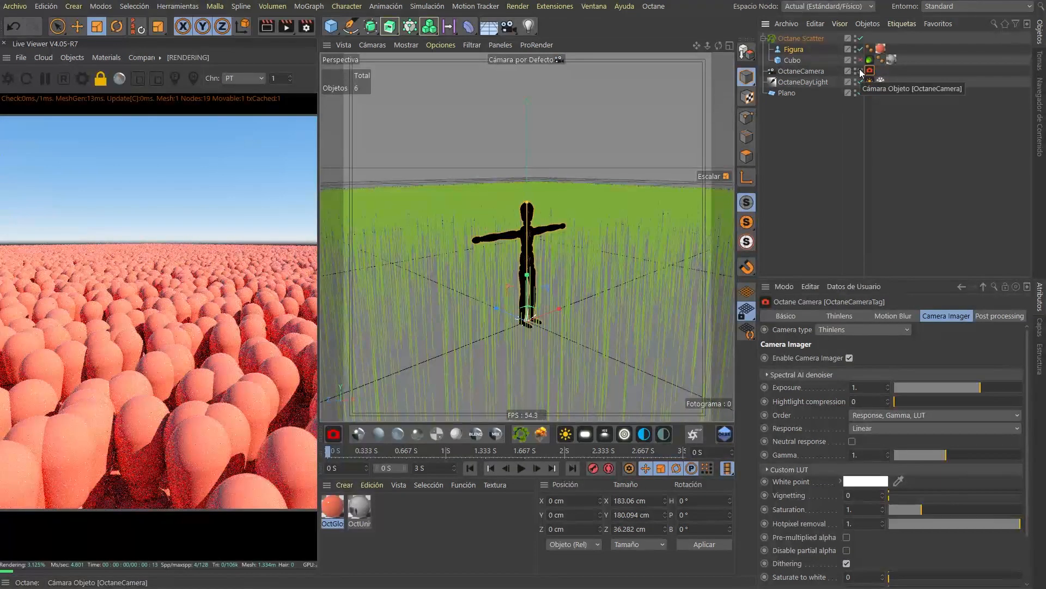
{"action": "left_click", "coordinate": [861, 71]}
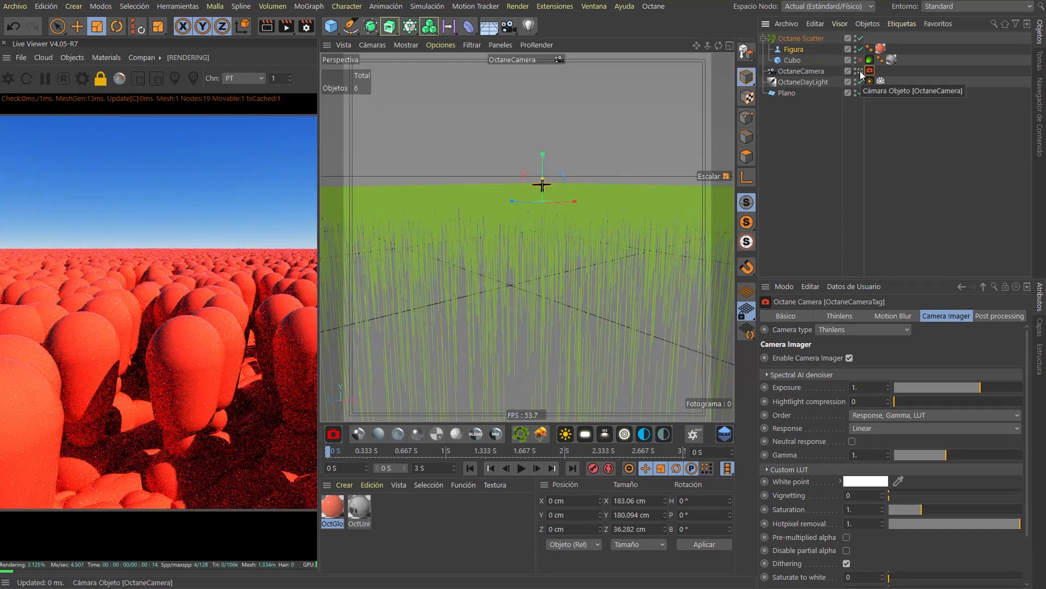
{"action": "left_click", "coordinate": [874, 71]}
{"action": "left_click", "coordinate": [872, 71]}
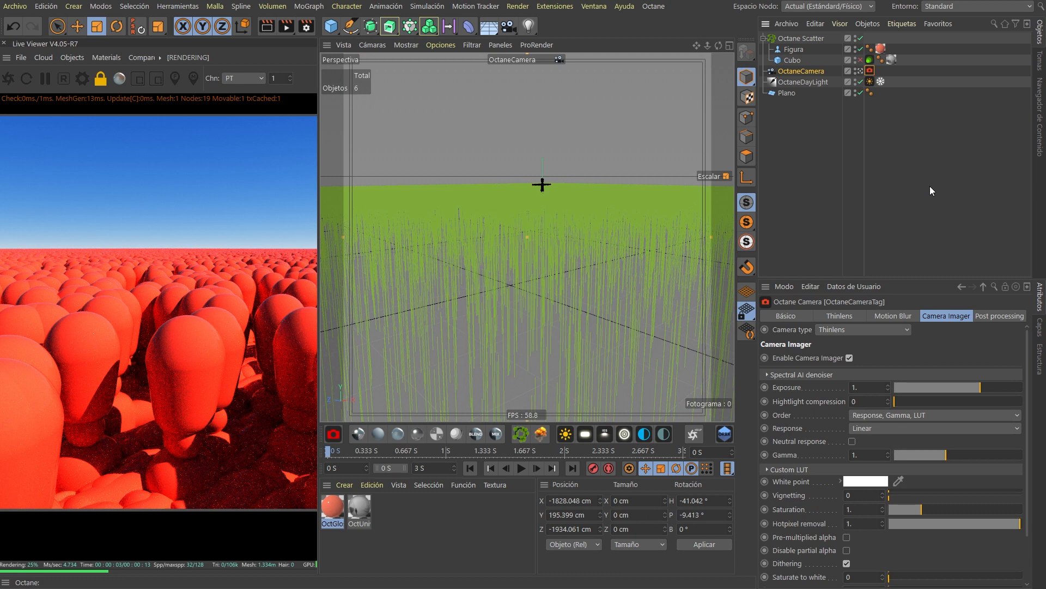
Enlarge the Camera Imager settings area and lower Hotpixel removal to about 0.448
{"action": "left_click", "coordinate": [780, 427]}
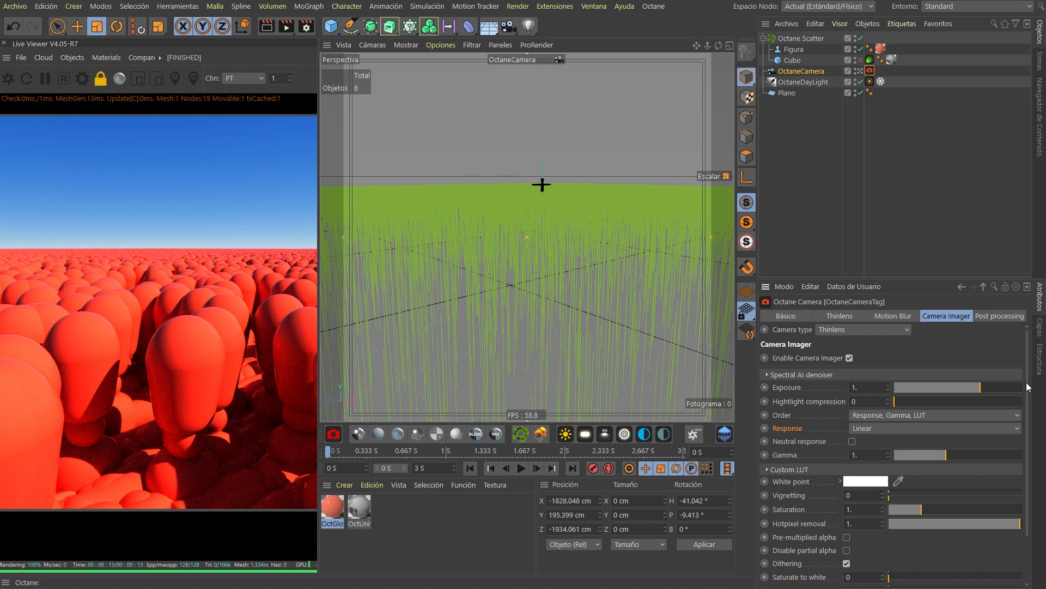
{"action": "left_click_drag", "start_coordinate": [938, 275], "coordinate": [931, 238]}
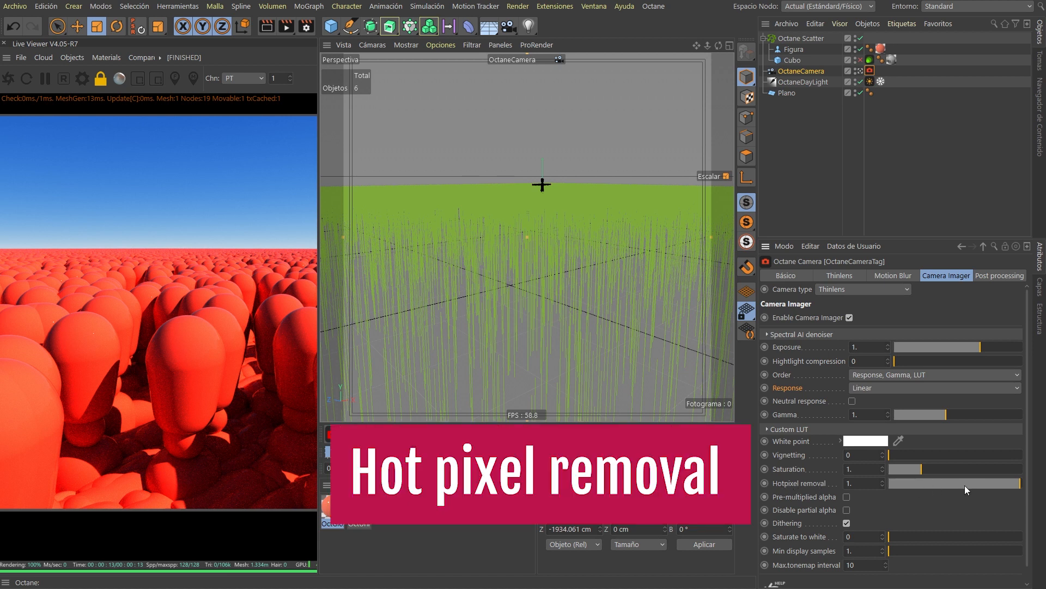
{"action": "left_click_drag", "start_coordinate": [973, 484], "coordinate": [934, 485]}
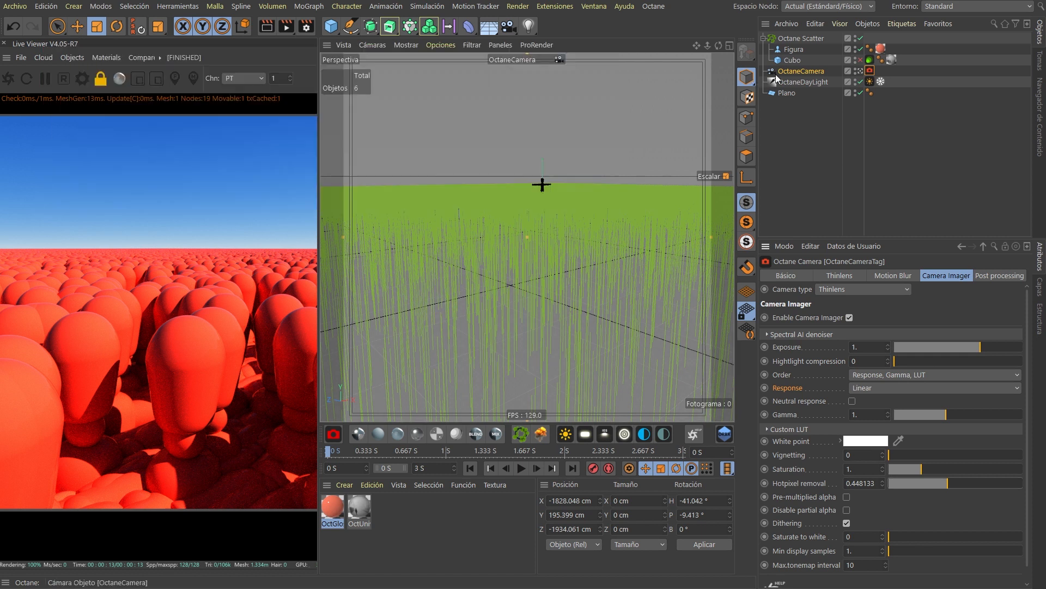
Enable the Spectral AI denoiser in the OctaneCamera tag's Camera Imager settings
{"action": "left_click", "coordinate": [799, 71]}
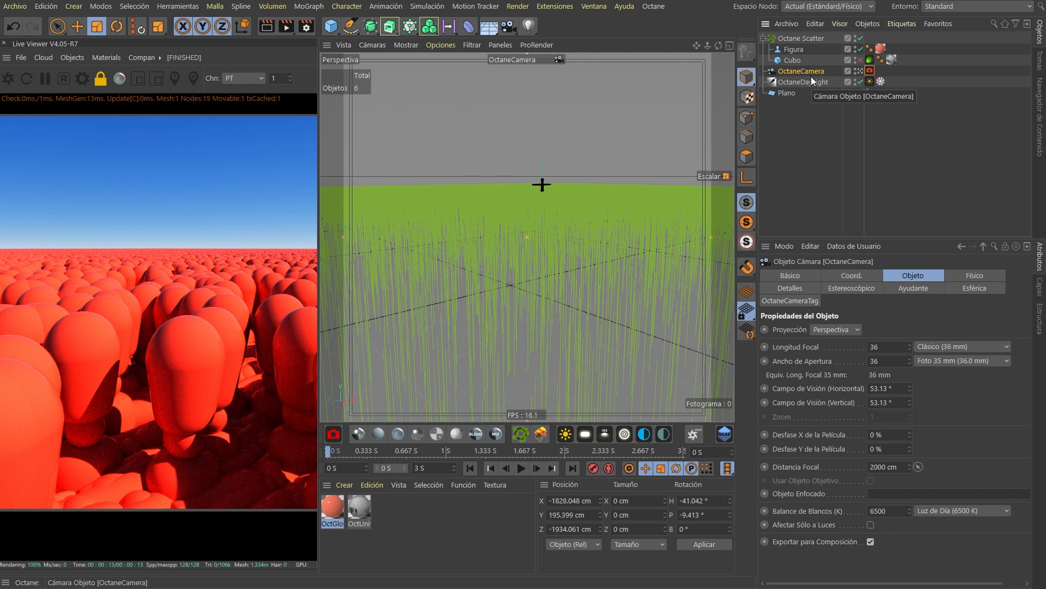
{"action": "left_click", "coordinate": [811, 81]}
{"action": "left_click", "coordinate": [813, 70]}
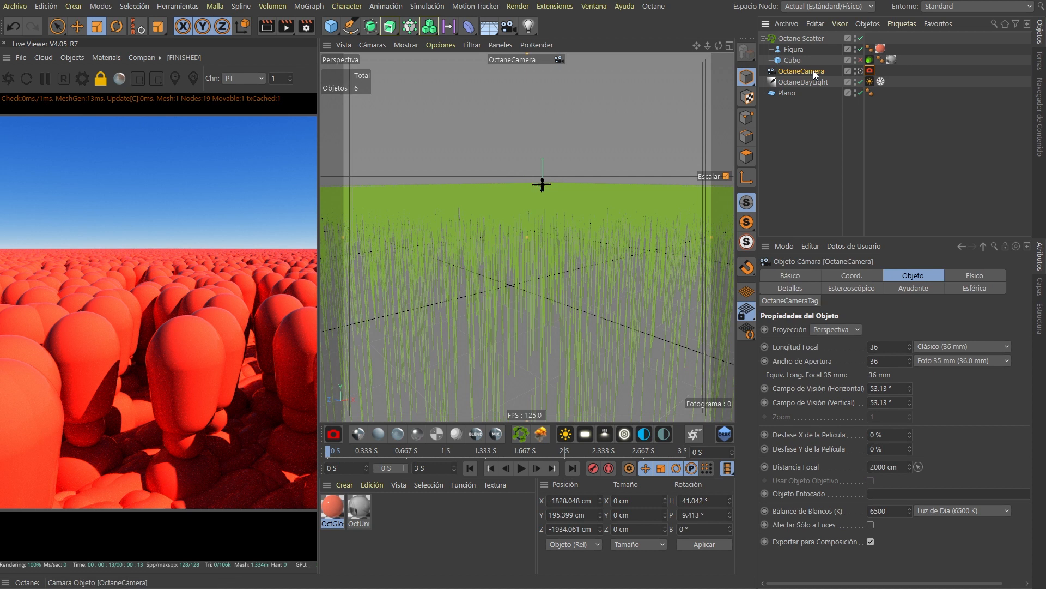
{"action": "left_click", "coordinate": [870, 71]}
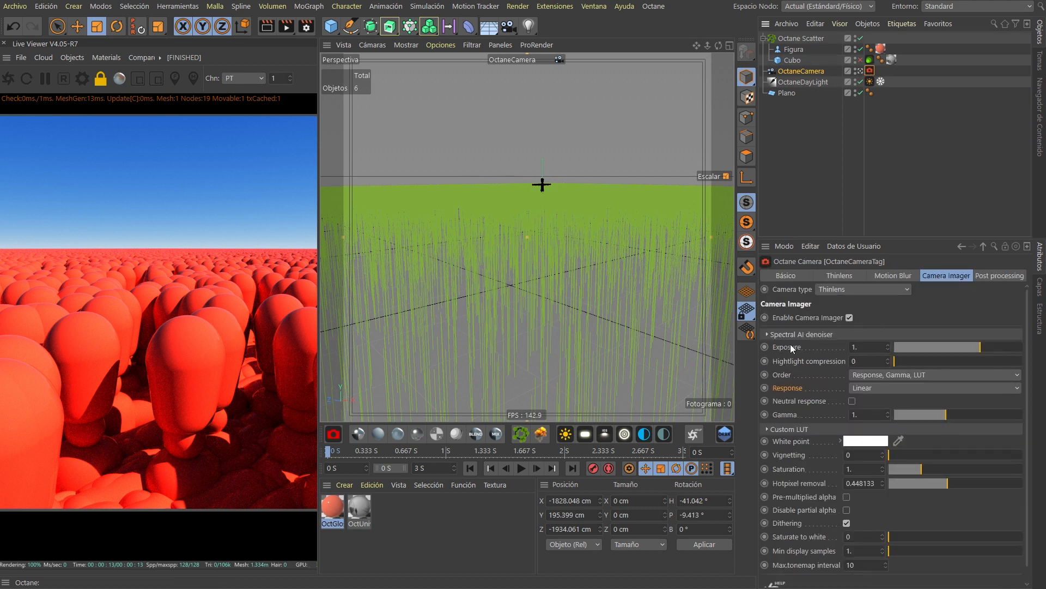
{"action": "left_click", "coordinate": [768, 334]}
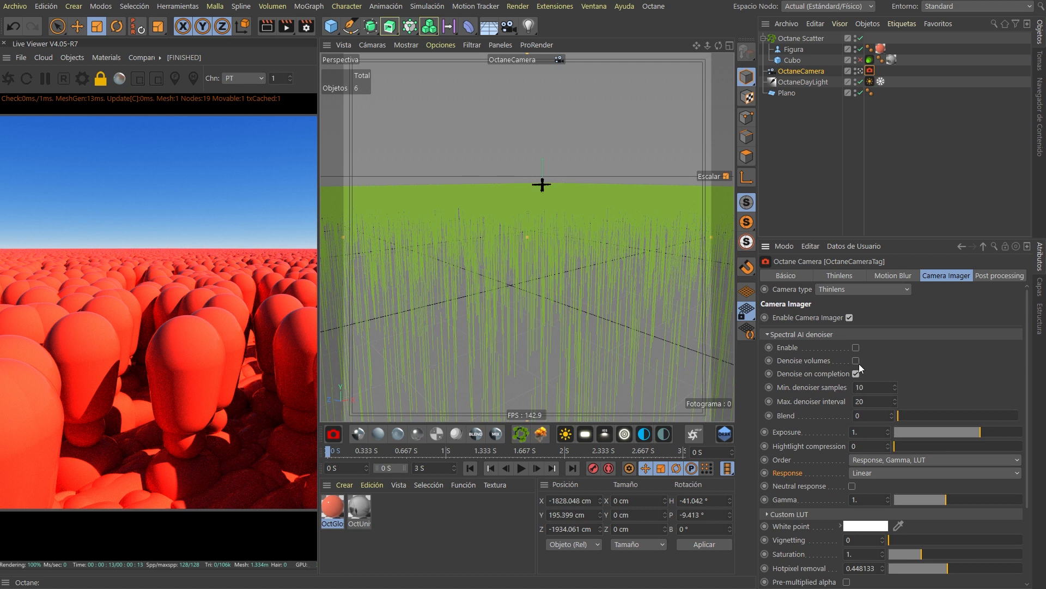
{"action": "left_click", "coordinate": [855, 348]}
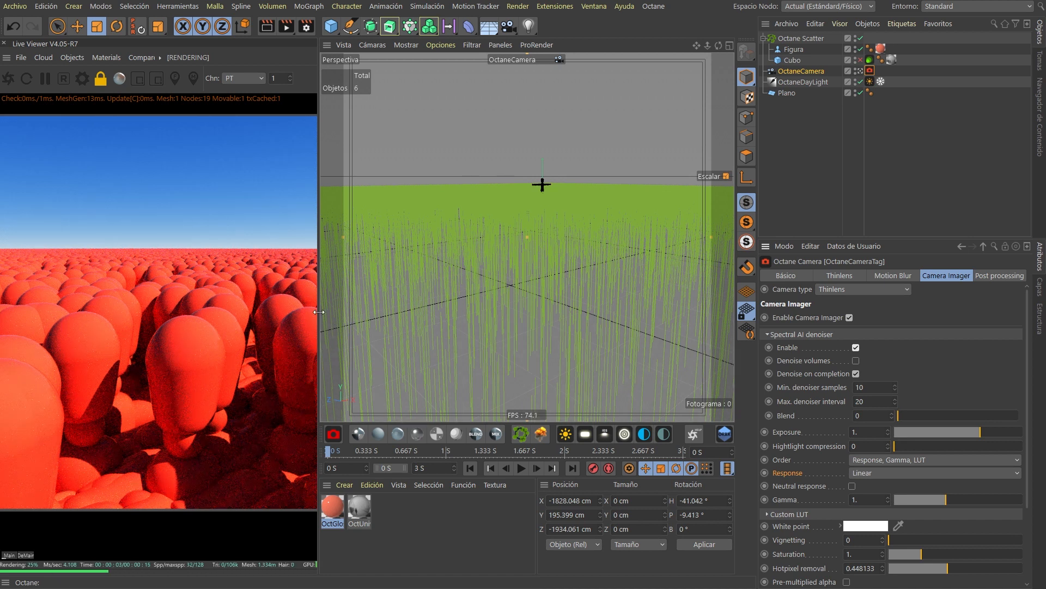
Compare the Main and DeMain render passes in a widened Live Viewer, and set the denoiser's Blend to about 0.227
{"action": "left_click_drag", "start_coordinate": [318, 304], "coordinate": [403, 292]}
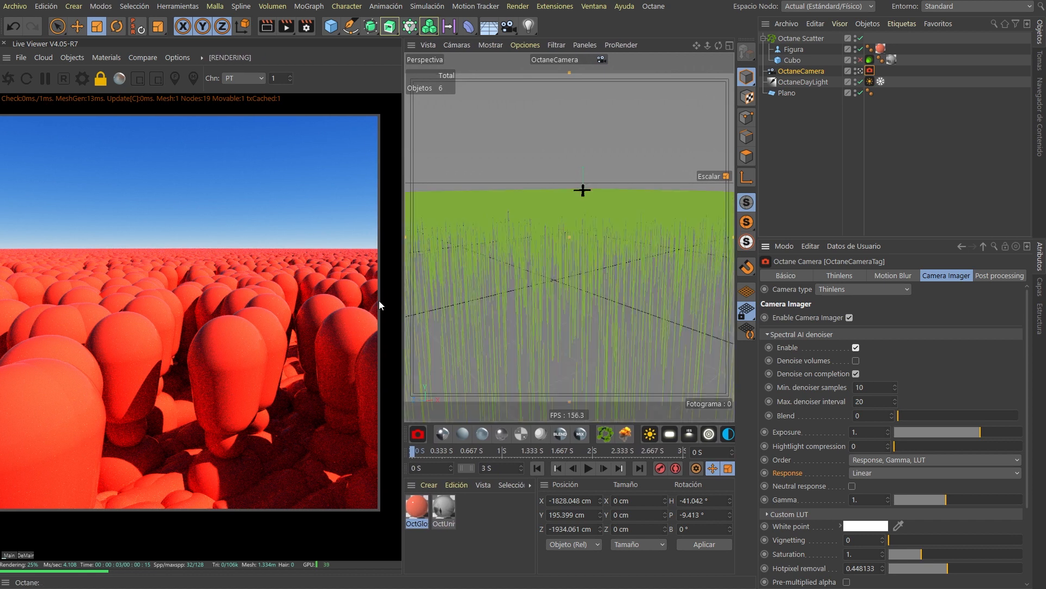
{"action": "left_click", "coordinate": [28, 554]}
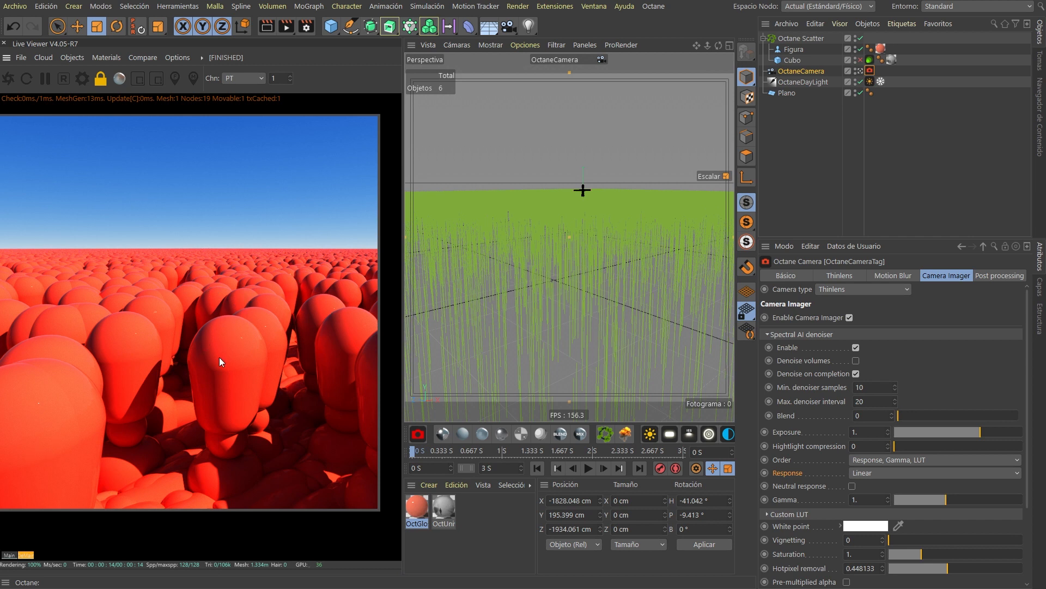
{"action": "left_click", "coordinate": [9, 555]}
{"action": "left_click", "coordinate": [25, 556]}
{"action": "mouse_move", "coordinate": [926, 419]}
{"action": "left_mouse_down"}
{"action": "mouse_move", "coordinate": [963, 419]}
{"action": "mouse_move", "coordinate": [918, 410]}
{"action": "mouse_move", "coordinate": [992, 407]}
{"action": "mouse_move", "coordinate": [914, 404]}
{"action": "mouse_move", "coordinate": [1016, 416]}
{"action": "mouse_move", "coordinate": [908, 407]}
{"action": "mouse_move", "coordinate": [924, 411]}
{"action": "left_mouse_up"}
Set the render output size to 1920 x 1920 pixels and resend the scene to the Live Viewer
{"action": "left_click", "coordinate": [306, 26]}
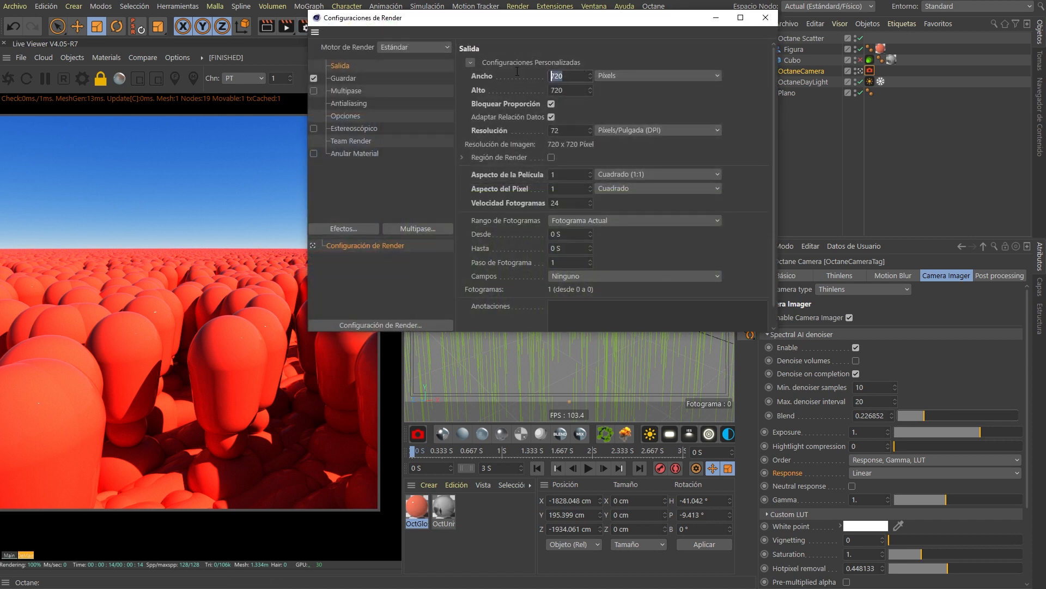
{"action": "type", "text": "1920"}
{"action": "key", "text": "Tab"}
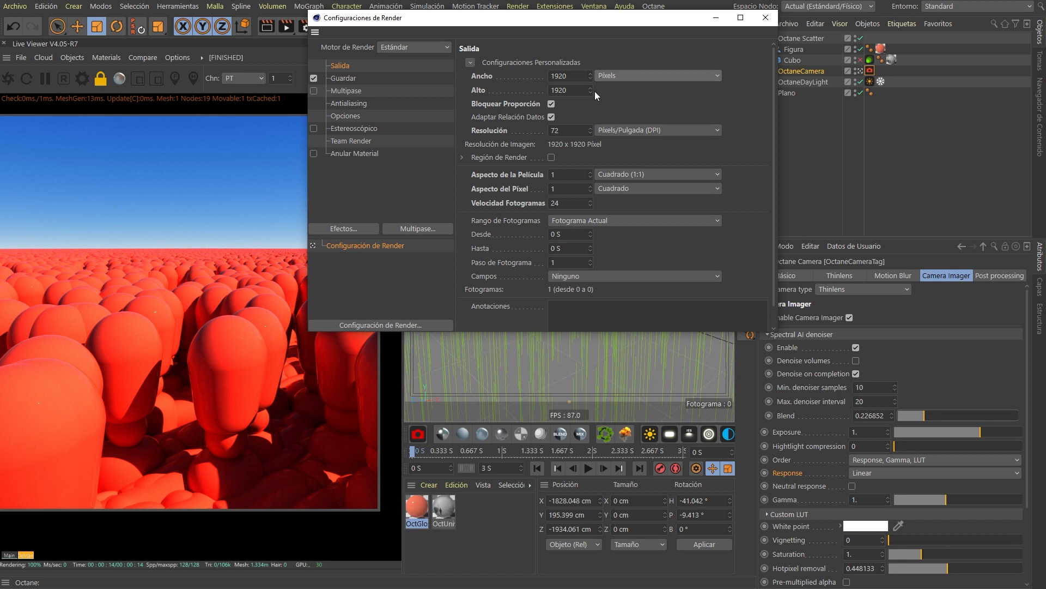
{"action": "left_click", "coordinate": [765, 18]}
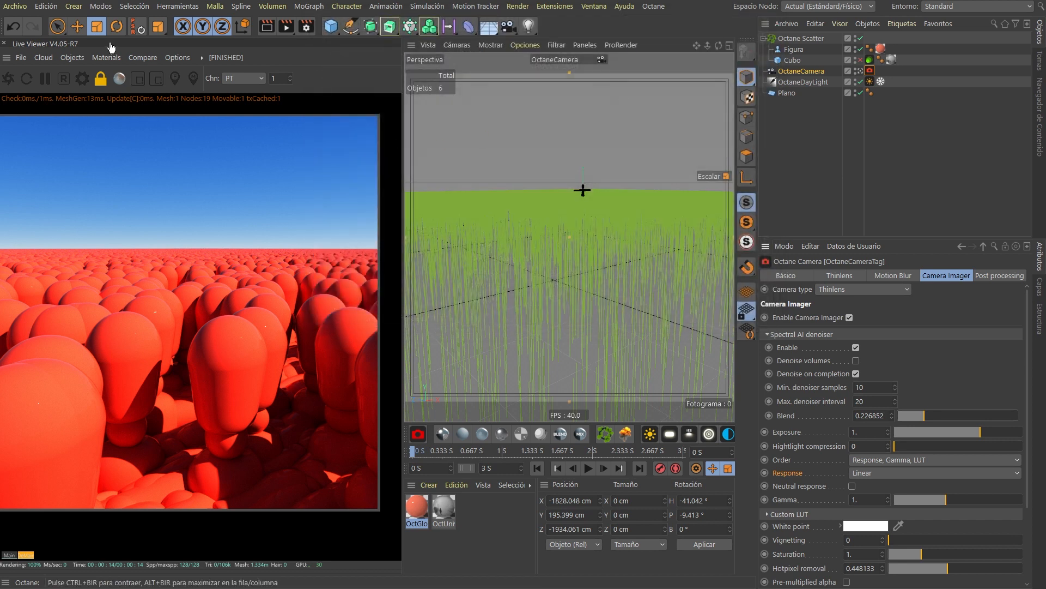
{"action": "left_click", "coordinate": [9, 83]}
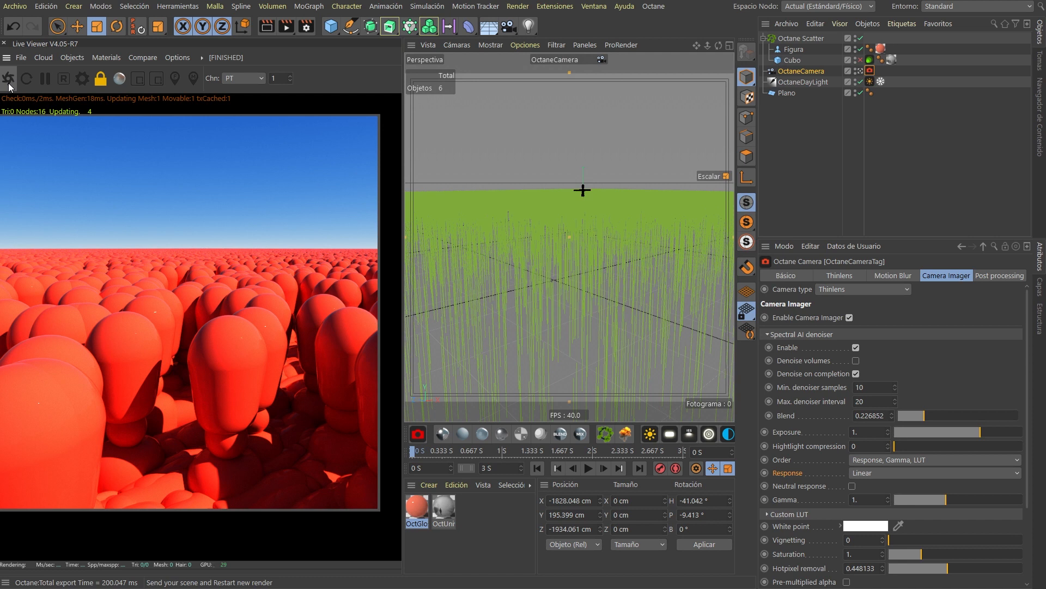
Toggle the Live Viewer's resolution lock to compare the fitted and full-size render, leaving it locked in a slightly wider viewer
{"action": "left_click", "coordinate": [100, 81]}
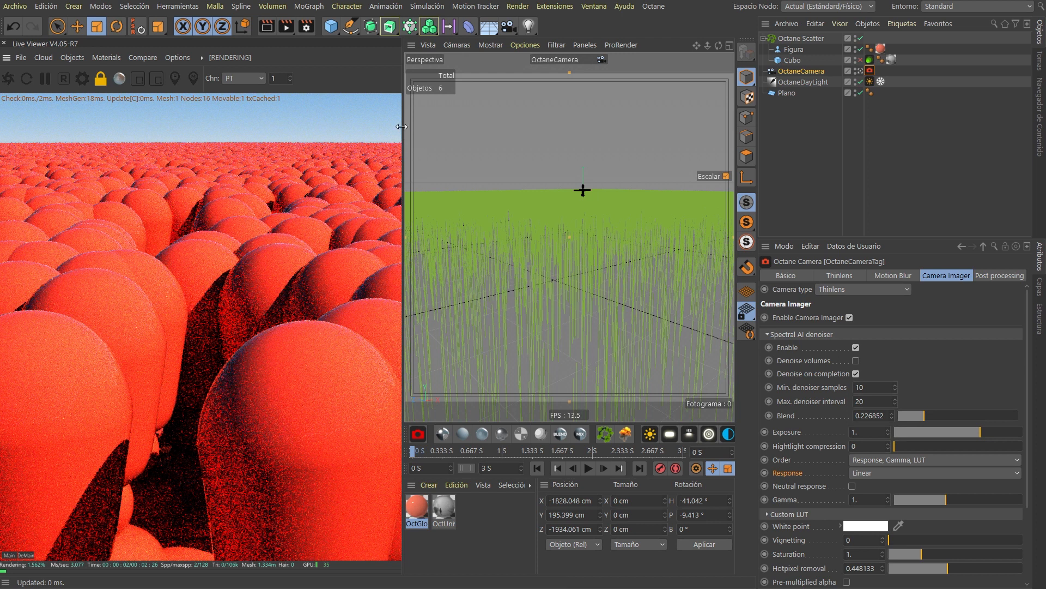
{"action": "left_click", "coordinate": [103, 80]}
{"action": "left_click", "coordinate": [101, 80]}
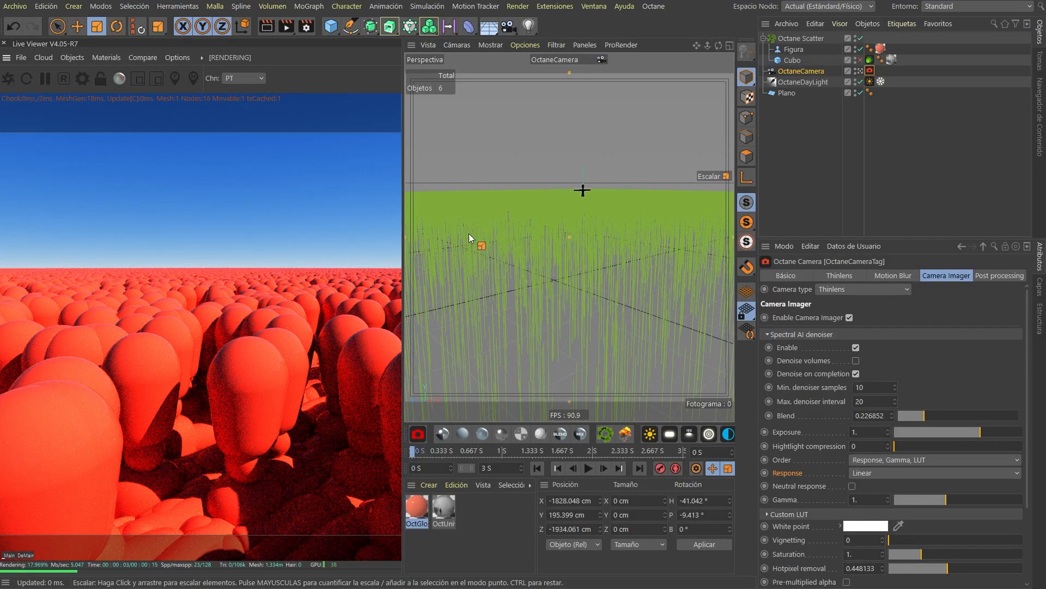
{"action": "left_click", "coordinate": [101, 79]}
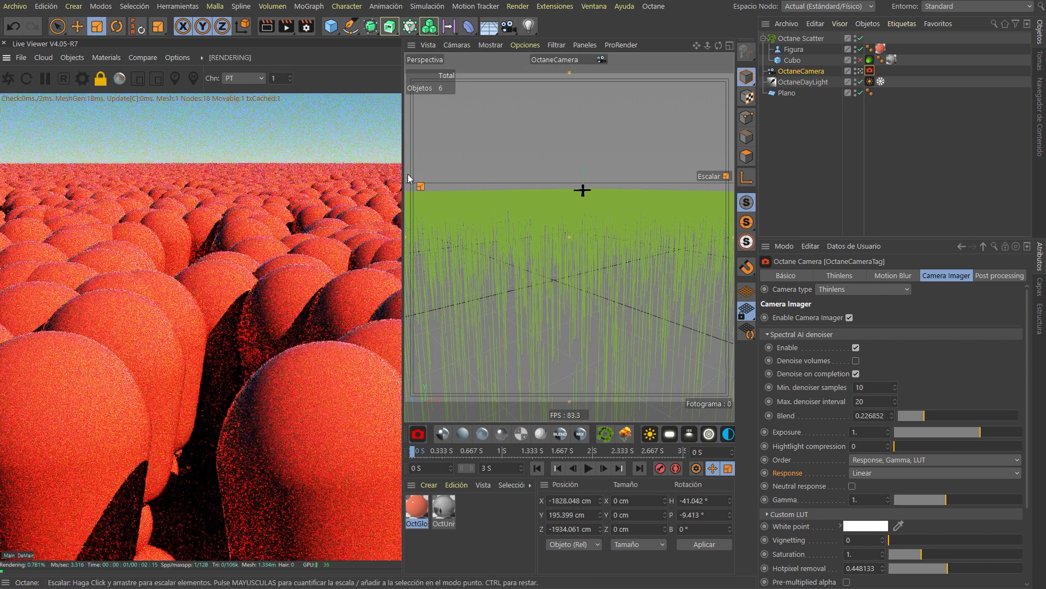
{"action": "mouse_move", "coordinate": [402, 161]}
{"action": "left_mouse_down"}
{"action": "mouse_move", "coordinate": [512, 155]}
{"action": "mouse_move", "coordinate": [374, 155]}
{"action": "mouse_move", "coordinate": [413, 155]}
{"action": "left_mouse_up"}
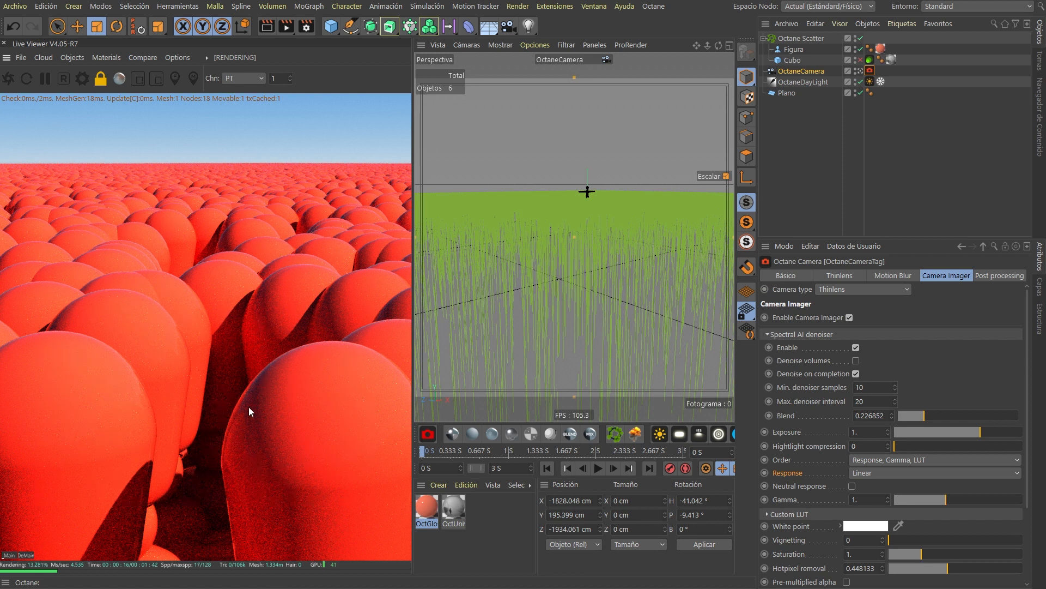
Save the Live Viewer render as a Png16 image
{"action": "left_click", "coordinate": [24, 57]}
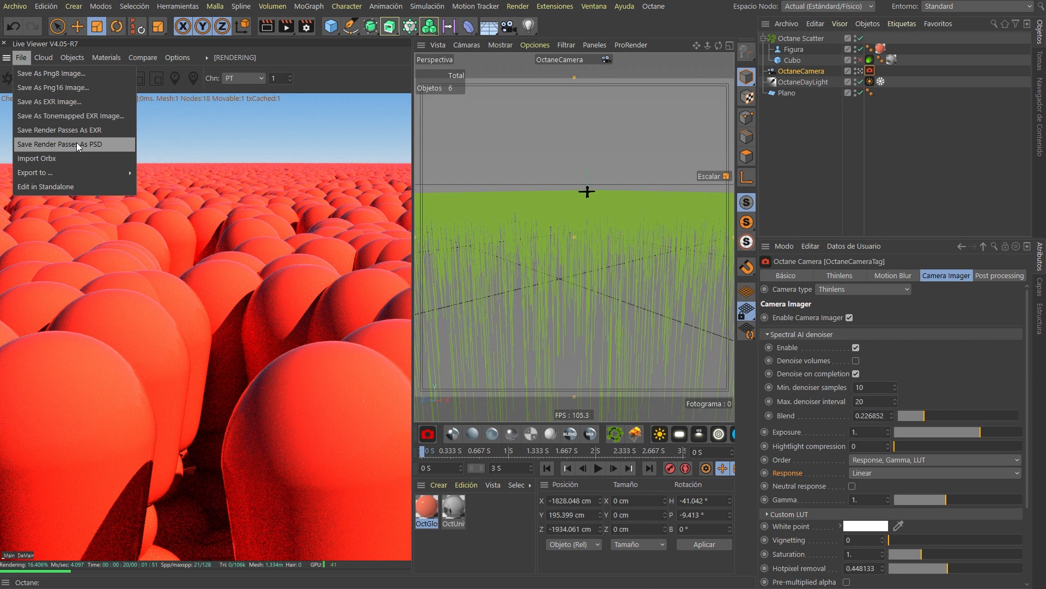
{"action": "left_click", "coordinate": [72, 88]}
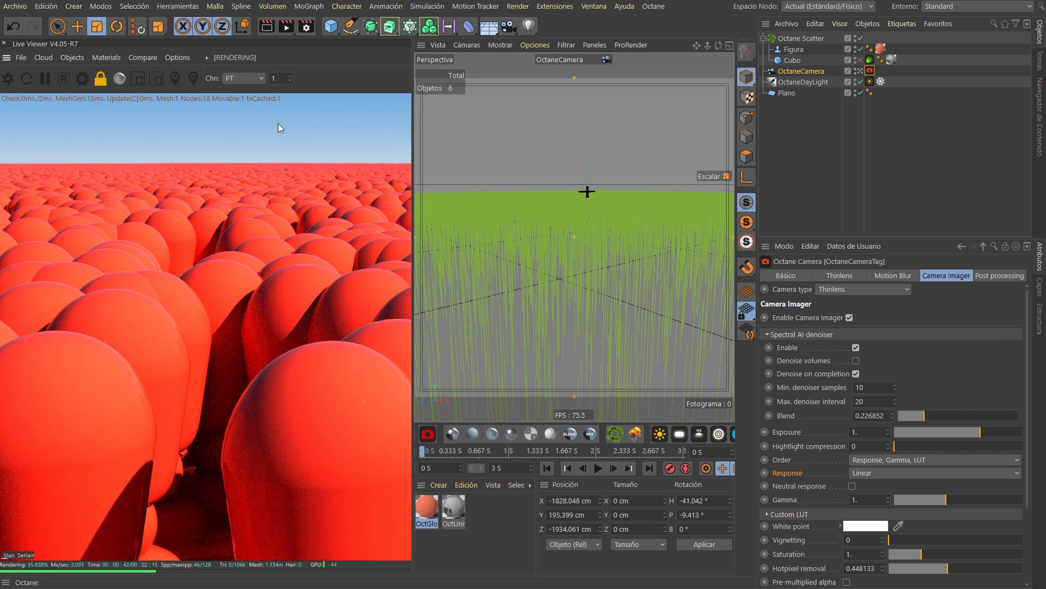
Switch the render engine to Octane Renderer in the render settings and show its main options
{"action": "left_click", "coordinate": [306, 27]}
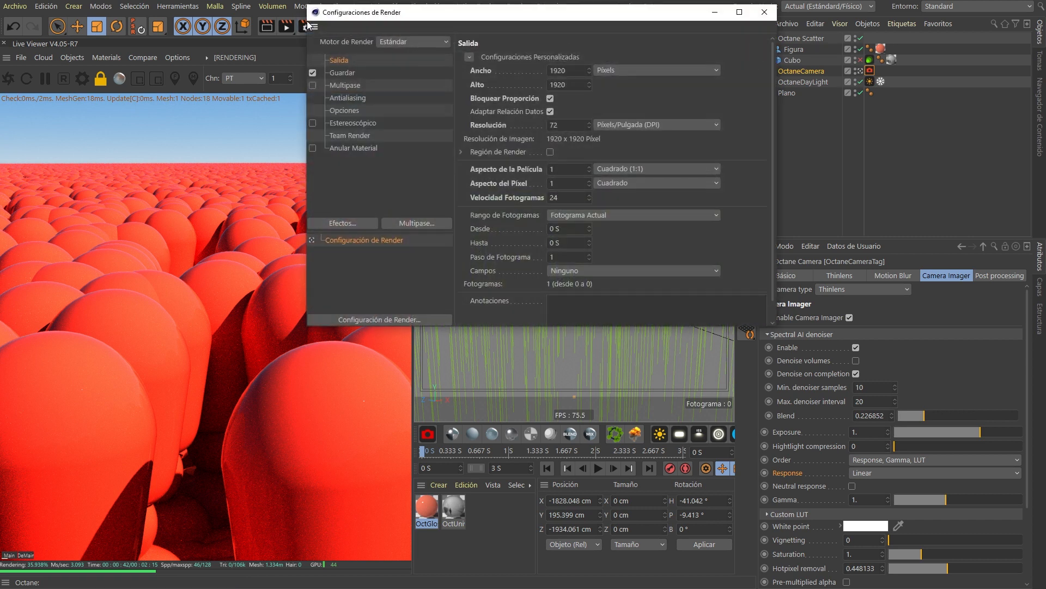
{"action": "left_click_drag", "start_coordinate": [455, 17], "coordinate": [429, 54]}
{"action": "left_click", "coordinate": [397, 76]}
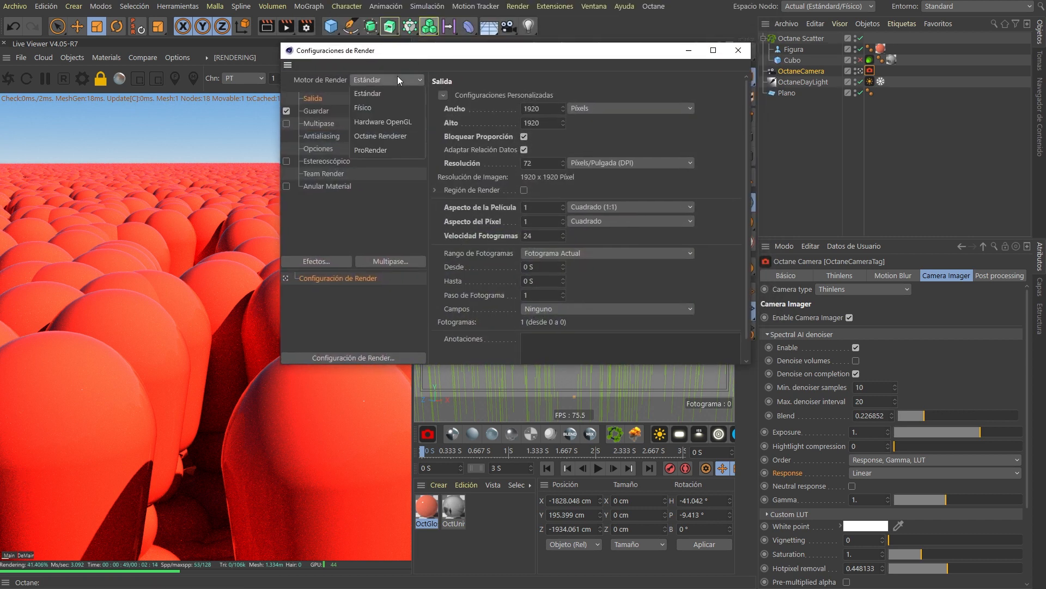
{"action": "left_click", "coordinate": [388, 136]}
{"action": "left_click", "coordinate": [351, 199]}
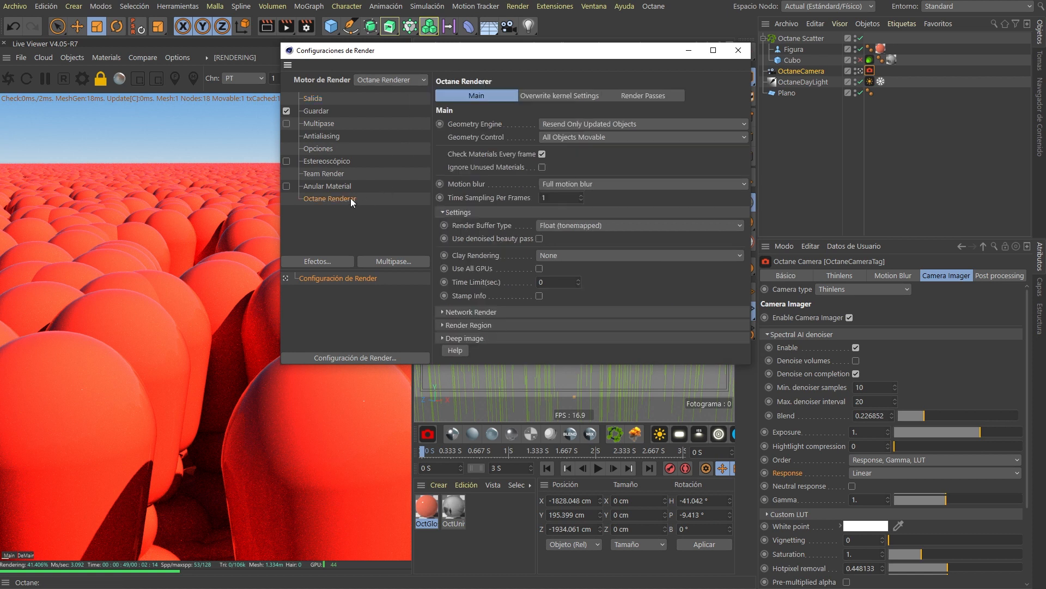
{"action": "left_click_drag", "start_coordinate": [561, 52], "coordinate": [399, 72]}
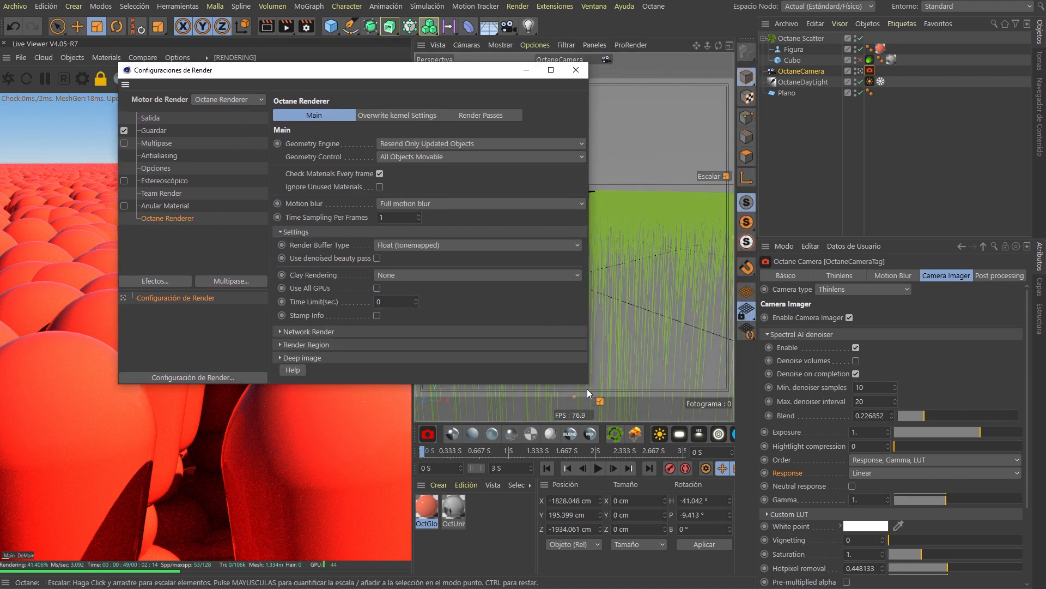
Enable Use All GPUs and Use denoised beauty pass in the main Octane Renderer settings
{"action": "left_click_drag", "start_coordinate": [589, 385], "coordinate": [745, 472]}
{"action": "left_click_drag", "start_coordinate": [520, 70], "coordinate": [698, 132]}
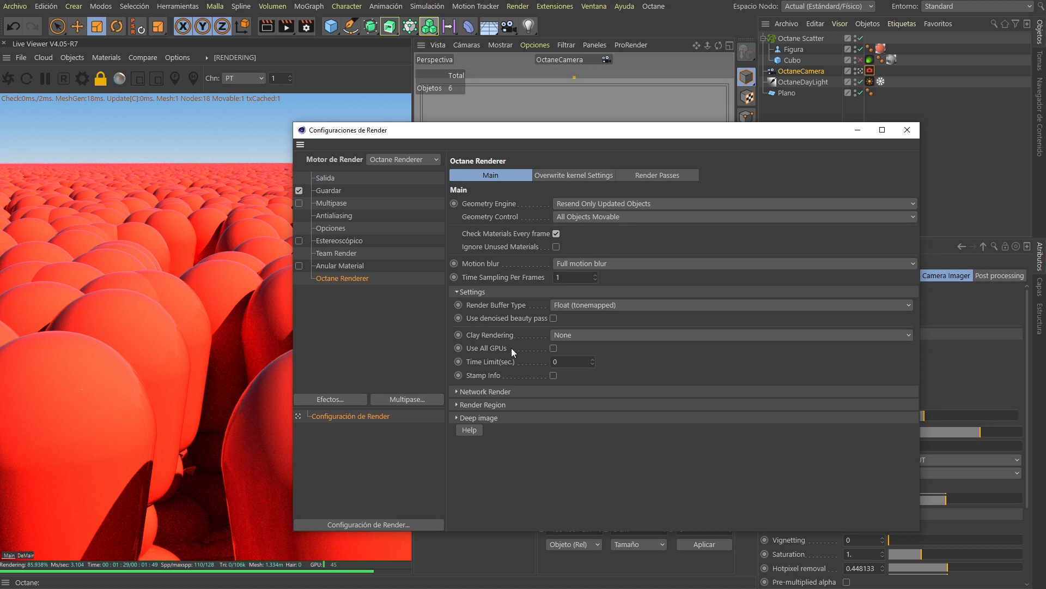
{"action": "left_click", "coordinate": [554, 349]}
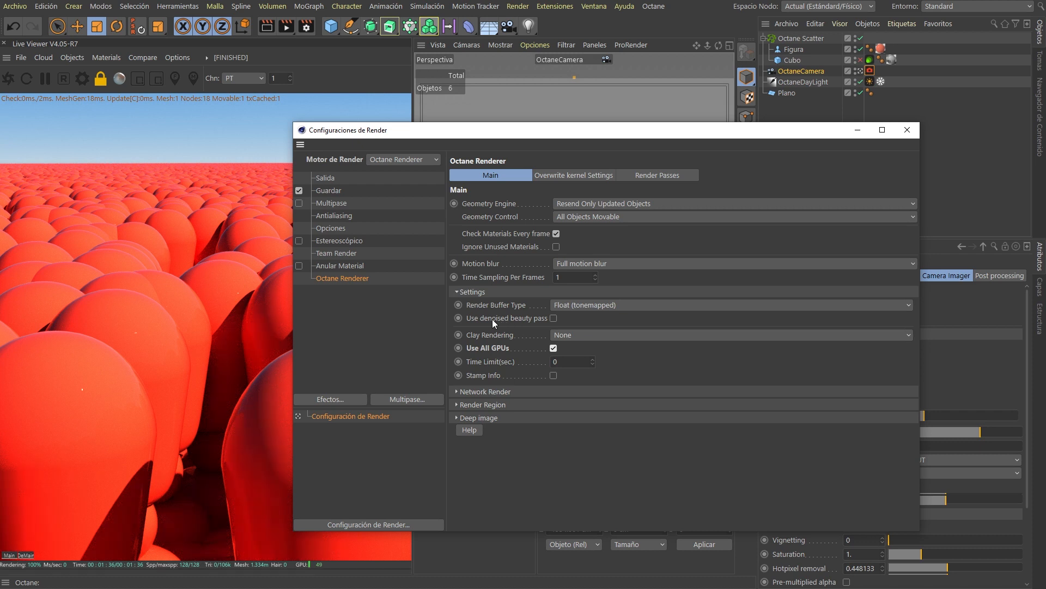
{"action": "left_click", "coordinate": [554, 318]}
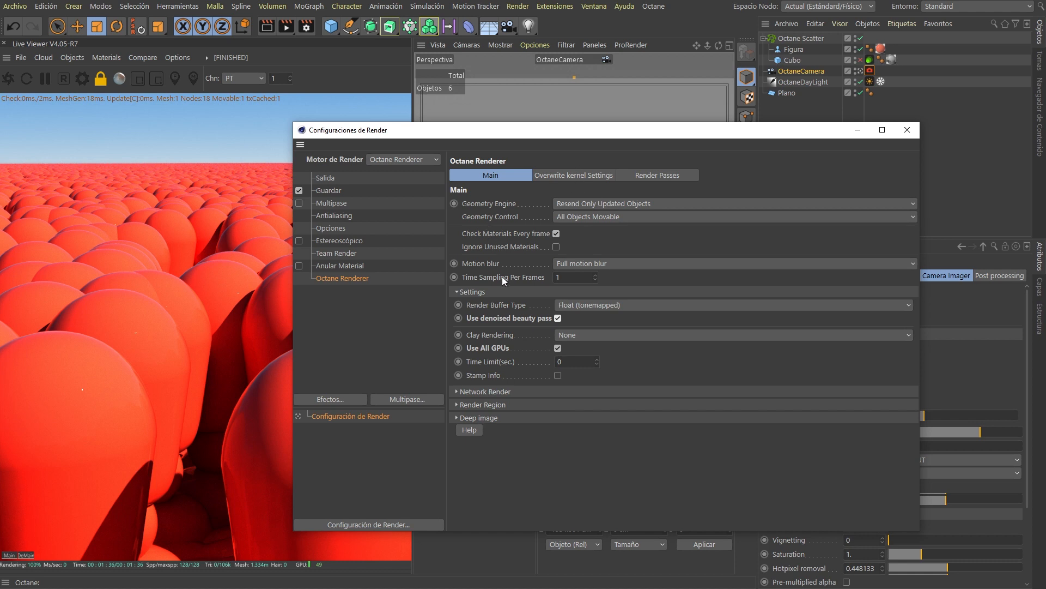
Enable the kernel settings override for the final render and set its kernel type to PMC
{"action": "left_click", "coordinate": [589, 174]}
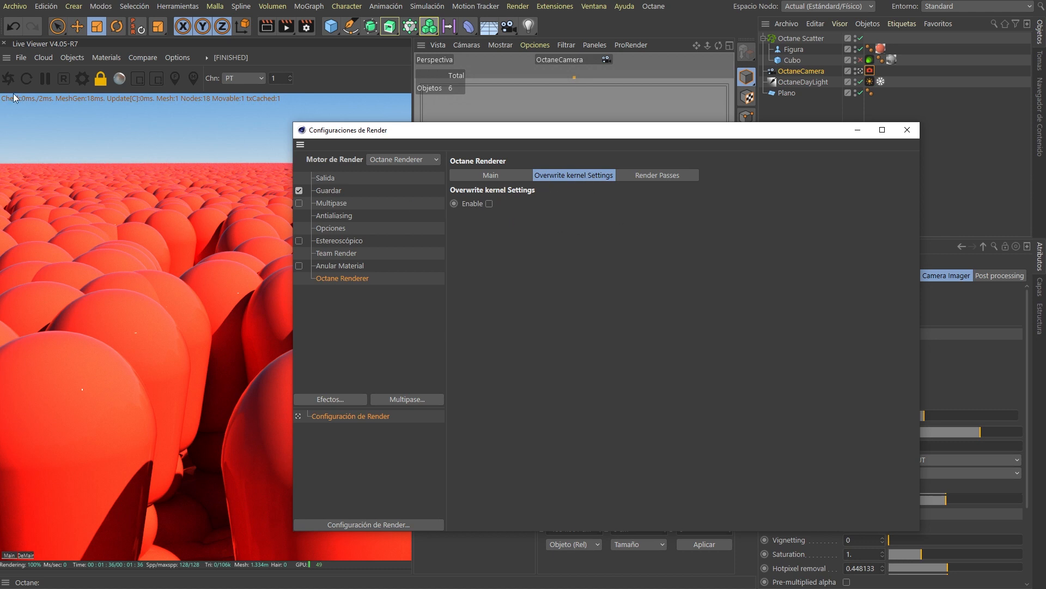
{"action": "left_click", "coordinate": [489, 203]}
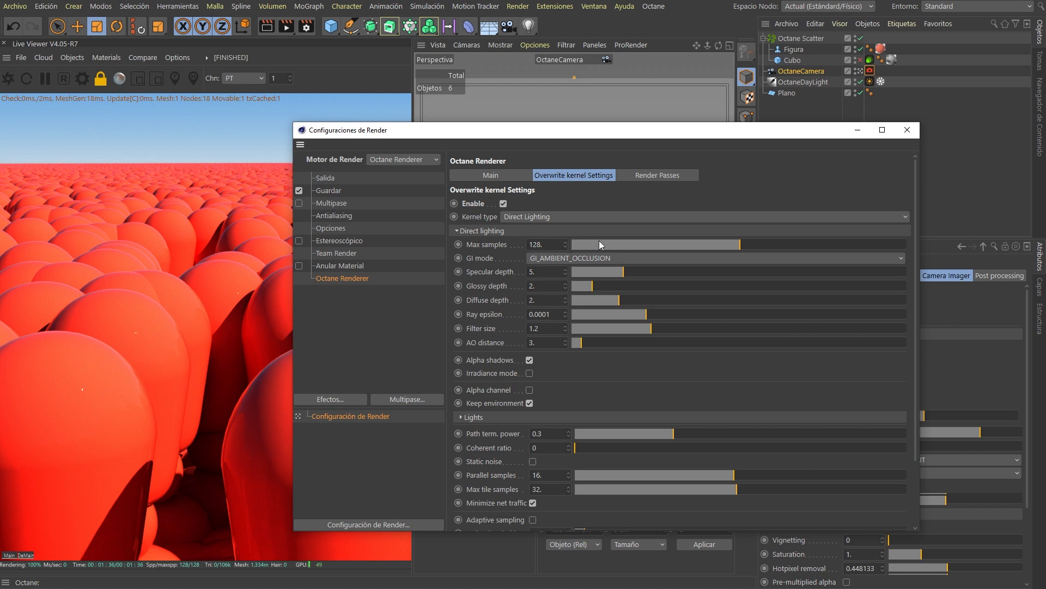
{"action": "left_click", "coordinate": [553, 218]}
{"action": "left_click", "coordinate": [539, 274]}
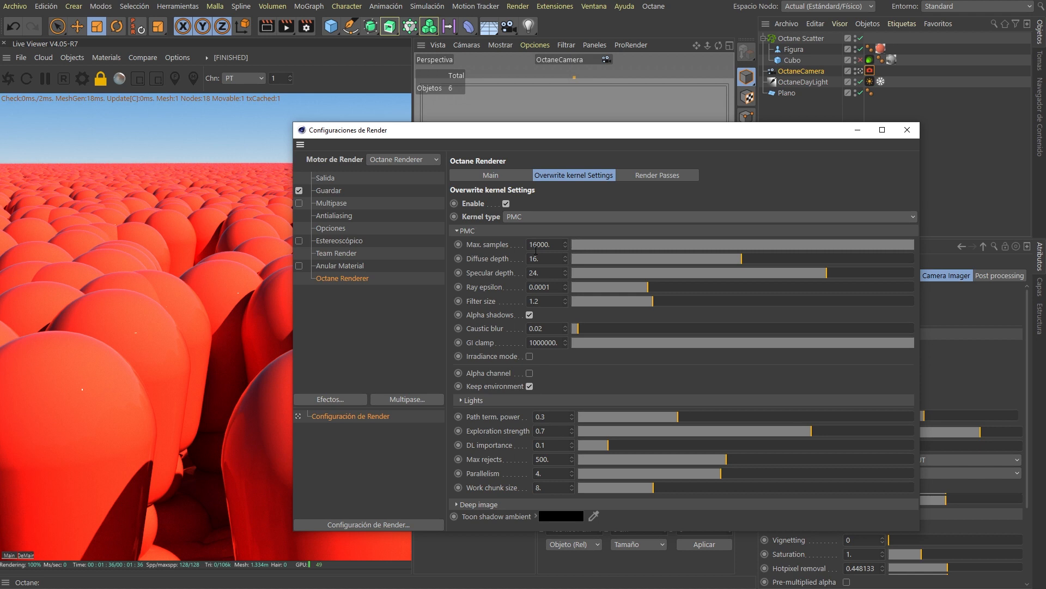
Examine the render pass options, including the beauty, denoiser, render layer, lighting, layer mask, info and material groups
{"action": "left_click", "coordinate": [660, 176]}
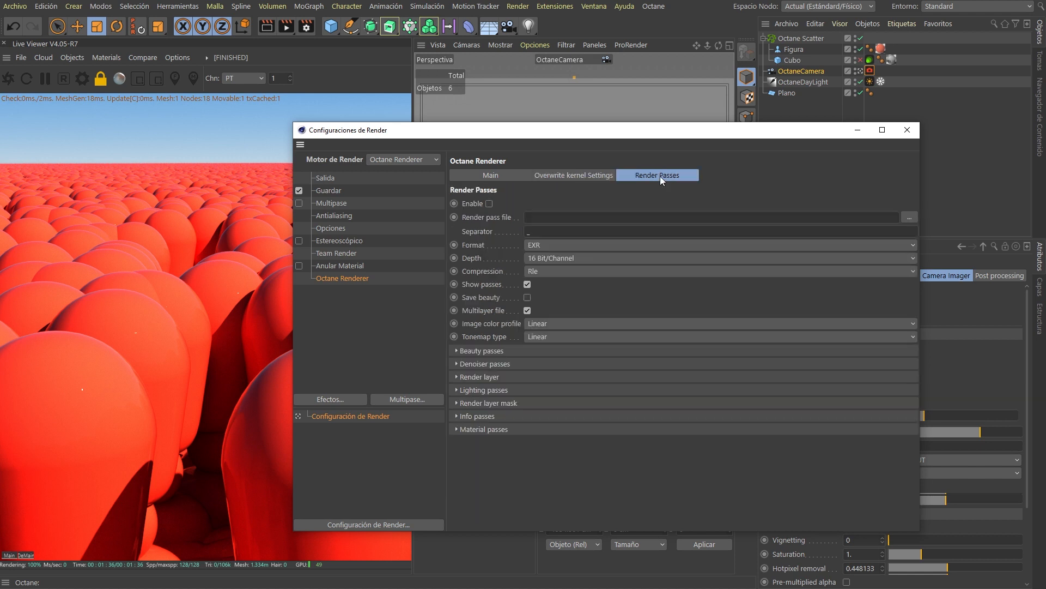
{"action": "left_click", "coordinate": [455, 350]}
{"action": "left_click", "coordinate": [455, 350]}
{"action": "left_click", "coordinate": [456, 363]}
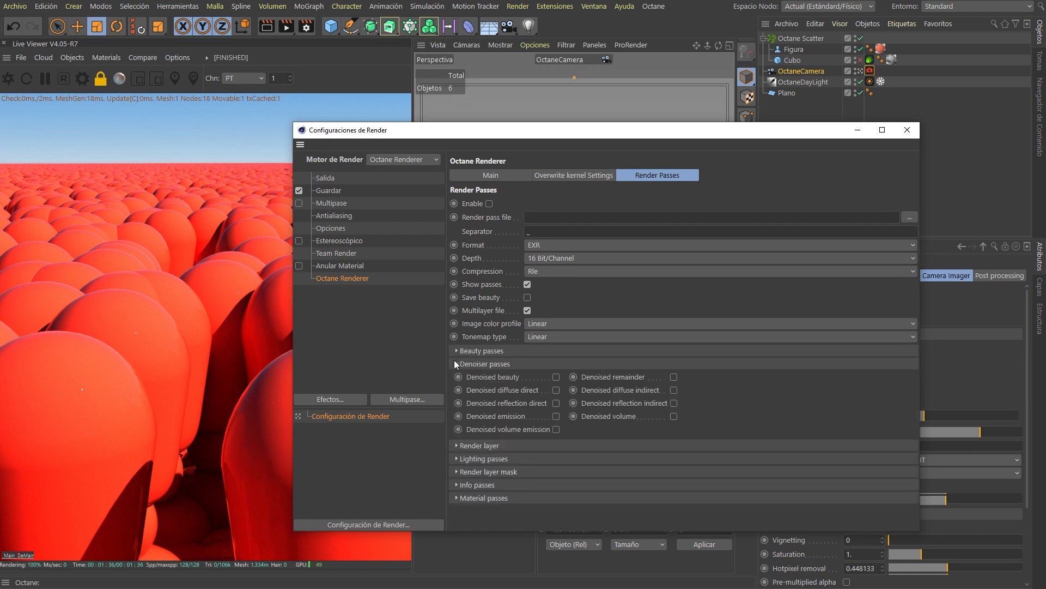
{"action": "left_click", "coordinate": [456, 364]}
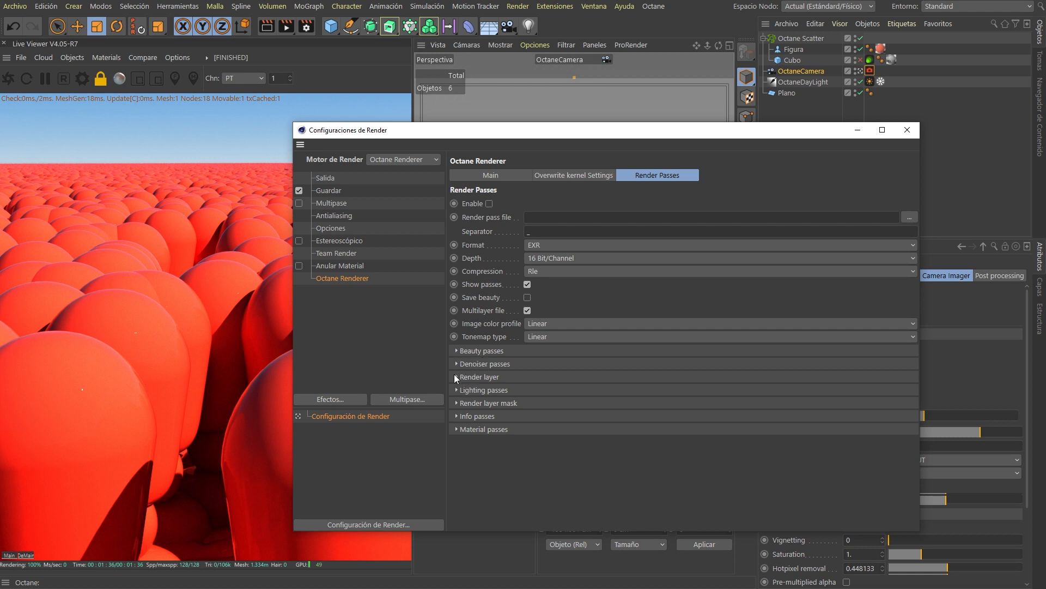
{"action": "left_click", "coordinate": [455, 375]}
{"action": "left_click", "coordinate": [455, 377]}
{"action": "left_click", "coordinate": [457, 390]}
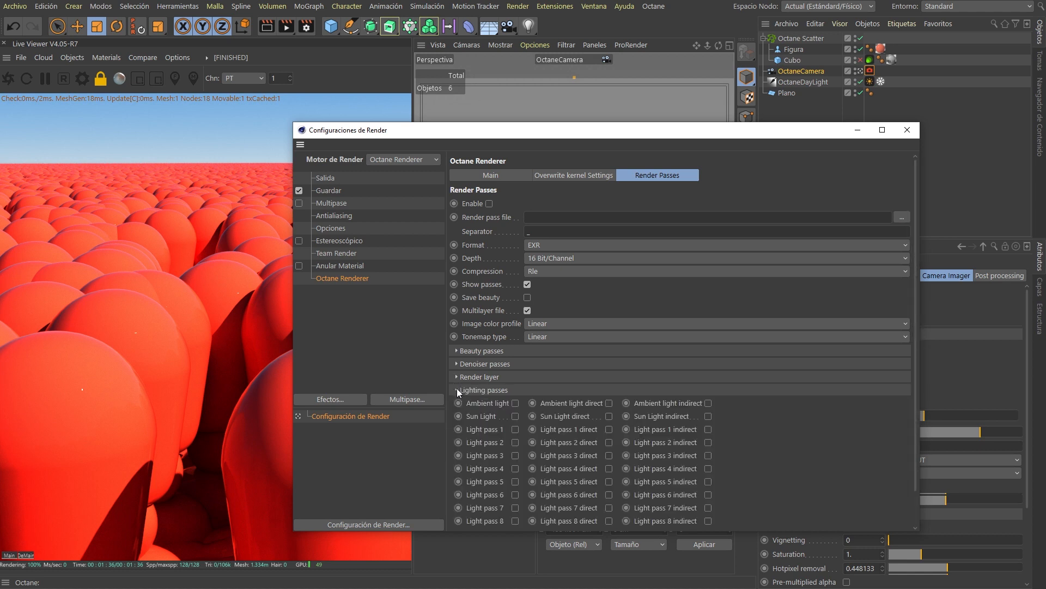
{"action": "left_click", "coordinate": [456, 389]}
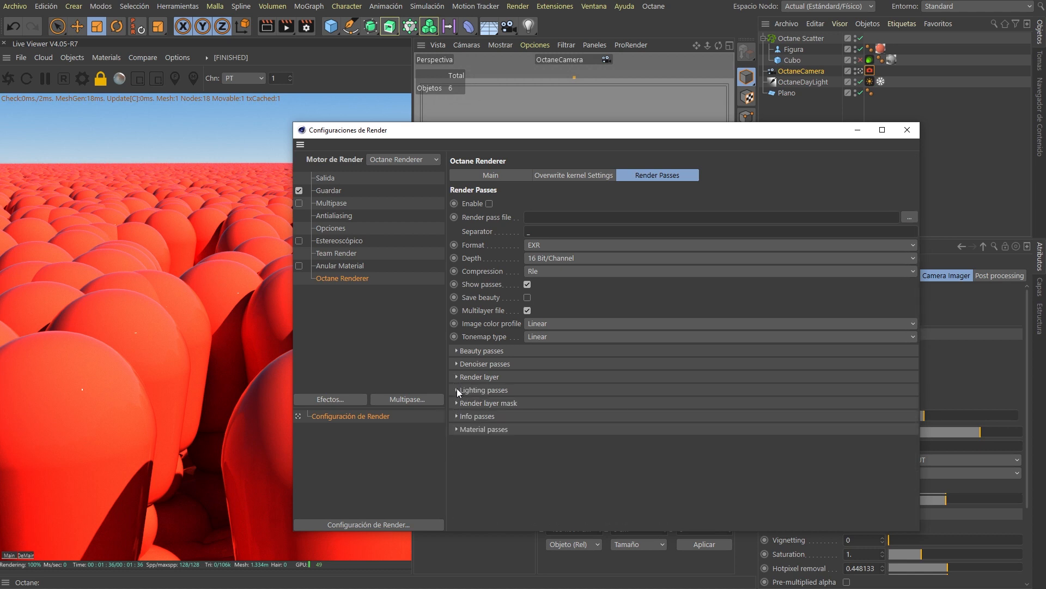
{"action": "left_click", "coordinate": [458, 403]}
{"action": "left_click", "coordinate": [457, 403]}
{"action": "left_click", "coordinate": [457, 416]}
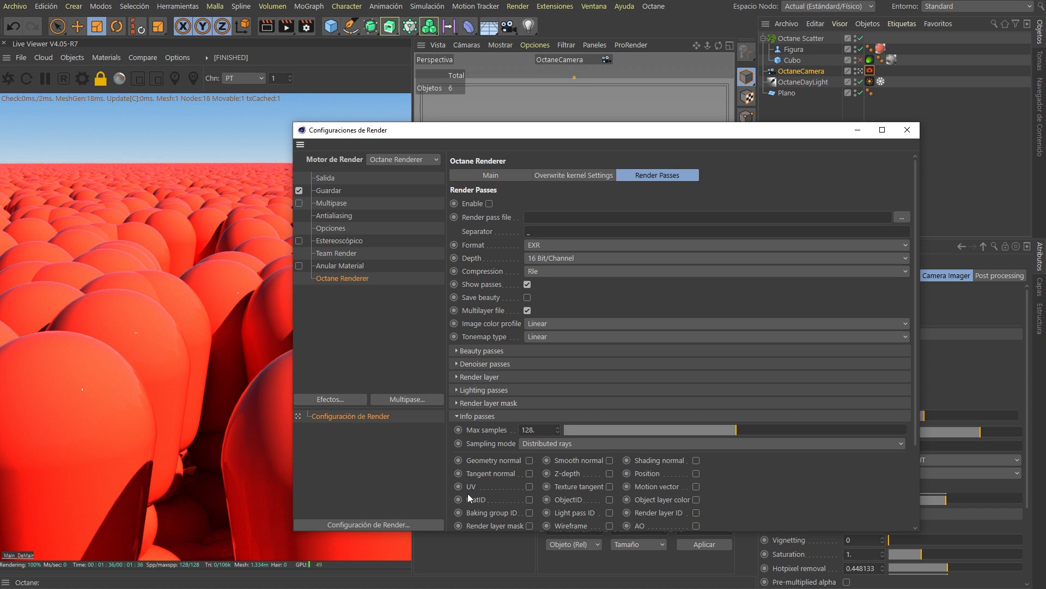
{"action": "left_click", "coordinate": [455, 416]}
{"action": "left_click", "coordinate": [457, 430]}
{"action": "left_click", "coordinate": [457, 428]}
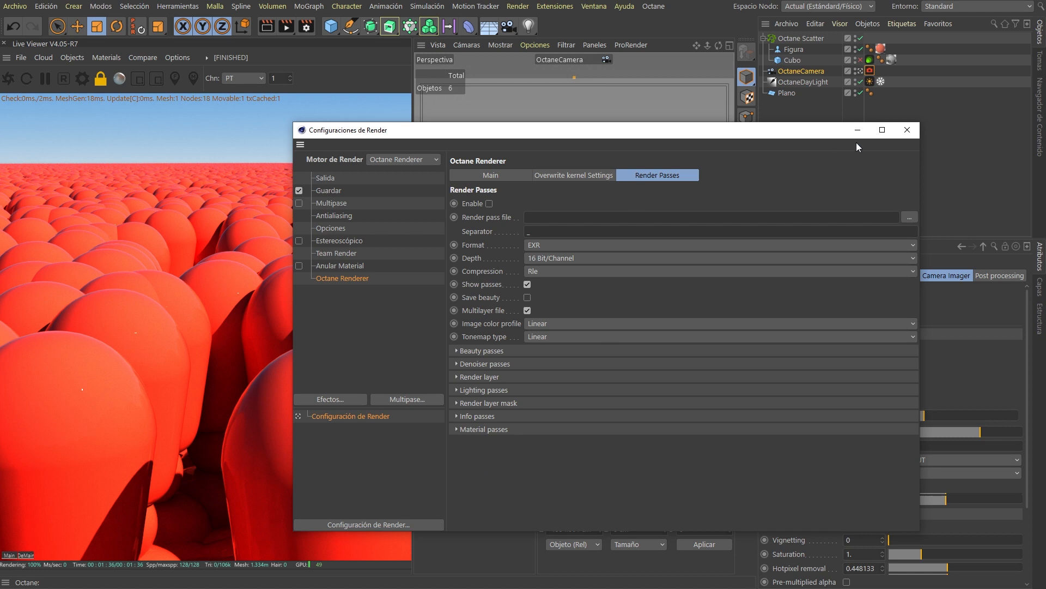
Turn off the kernel settings override for the final render
{"action": "left_click_drag", "start_coordinate": [807, 126], "coordinate": [688, 139]}
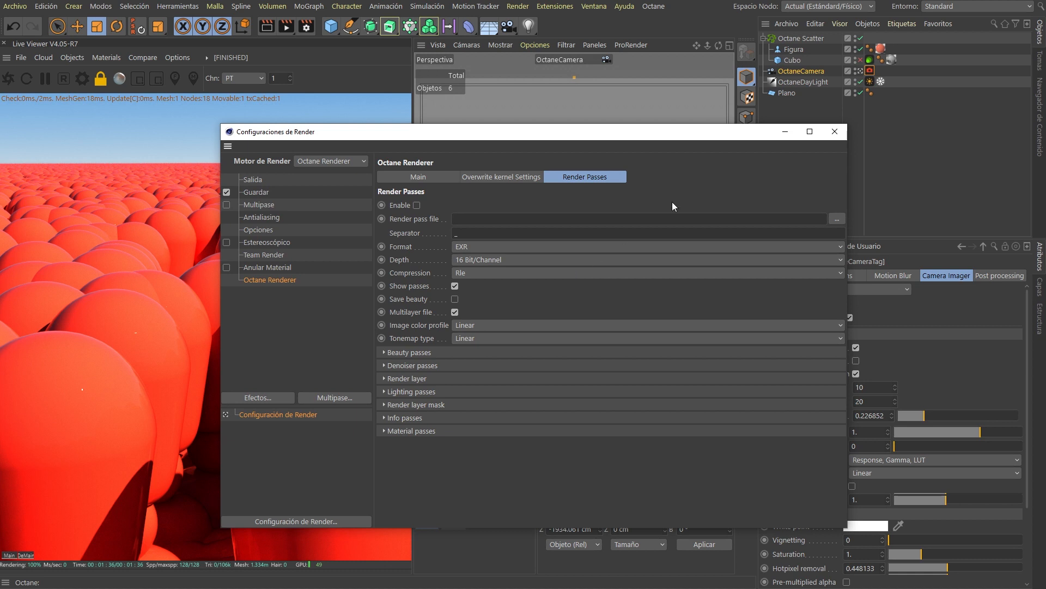
{"action": "left_click", "coordinate": [502, 177]}
{"action": "left_click", "coordinate": [421, 205]}
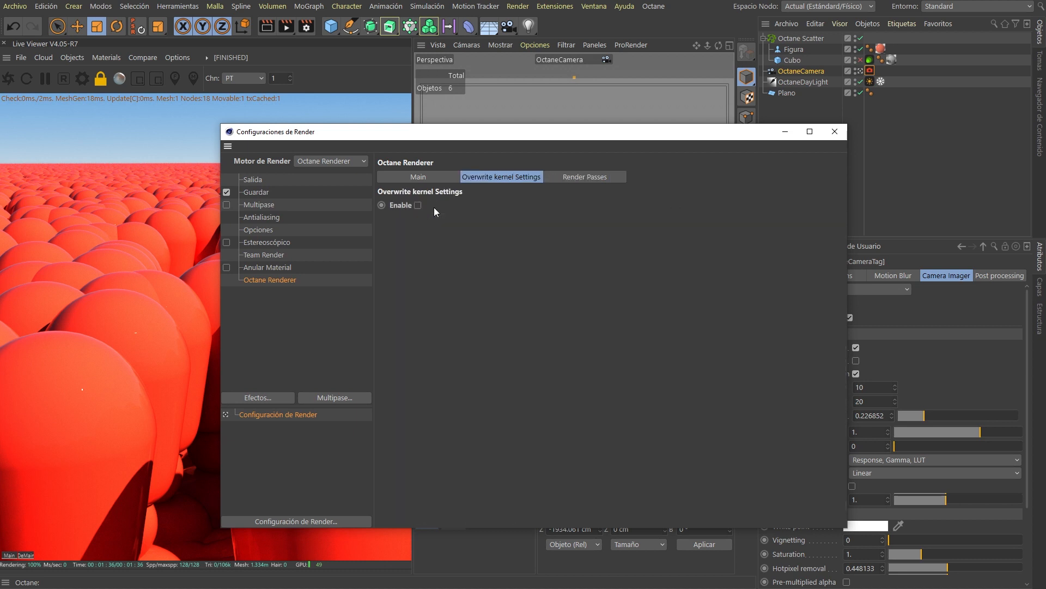
{"action": "left_click_drag", "start_coordinate": [504, 134], "coordinate": [613, 124]}
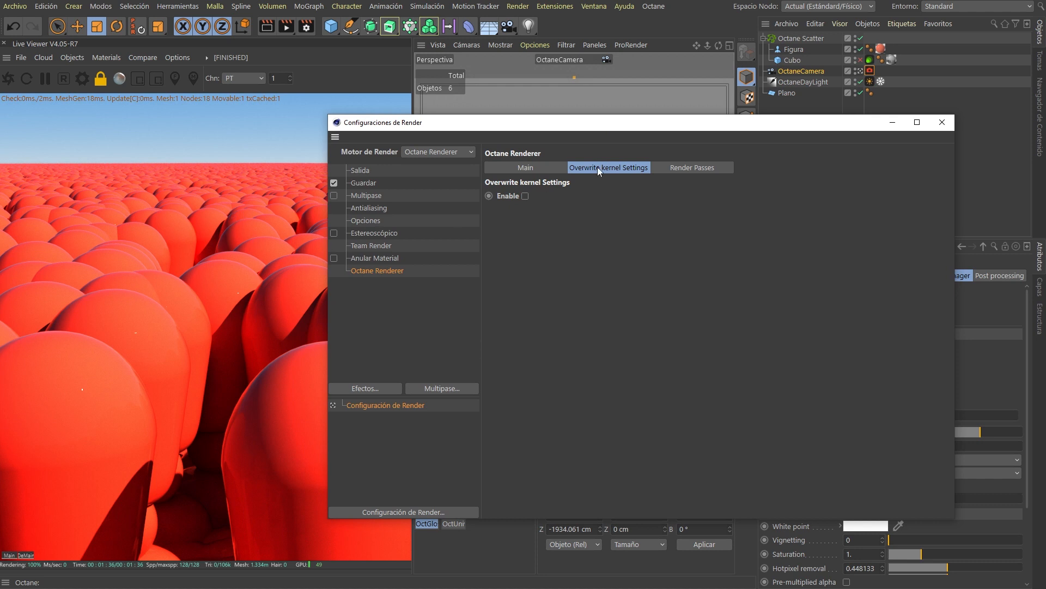
{"action": "left_click", "coordinate": [532, 198]}
{"action": "left_click", "coordinate": [538, 197]}
Review the Live Viewer's Octane settings for kernels, camera imager, denoiser, custom LUT and post effects
{"action": "left_click", "coordinate": [80, 74]}
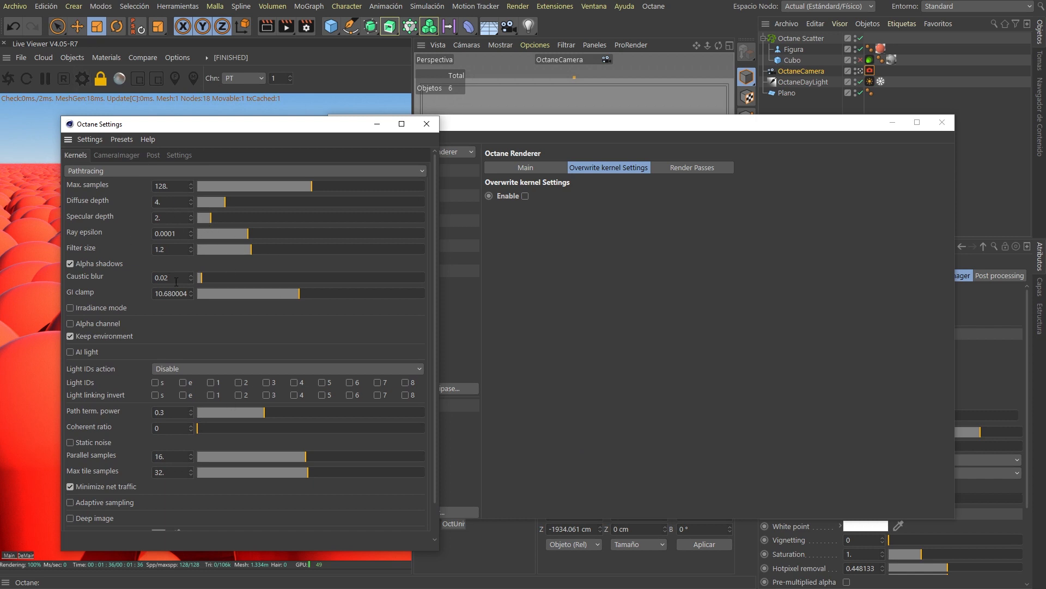
{"action": "left_click", "coordinate": [124, 156]}
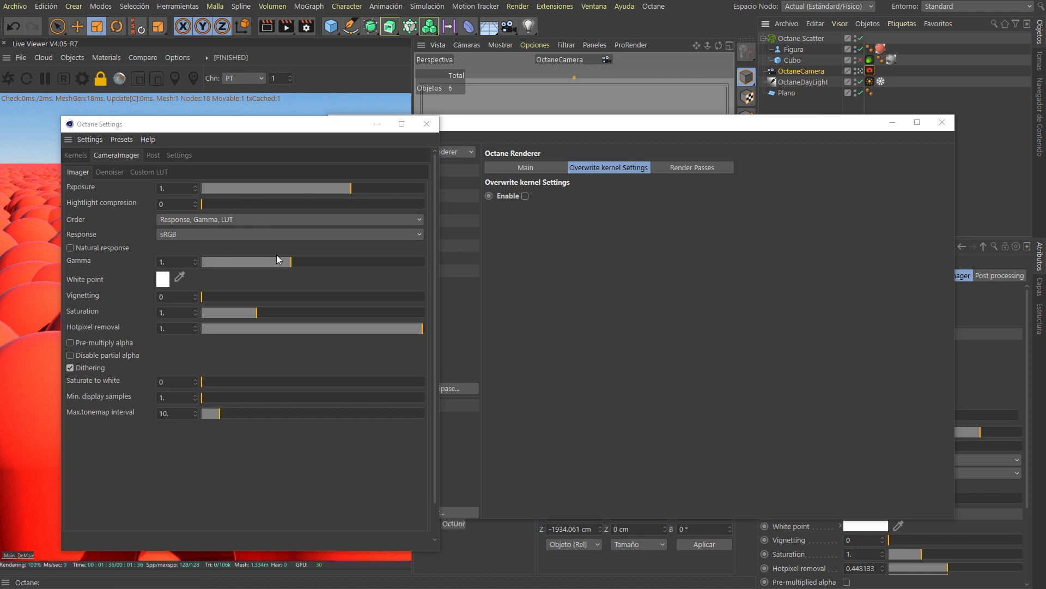
{"action": "left_click", "coordinate": [109, 172]}
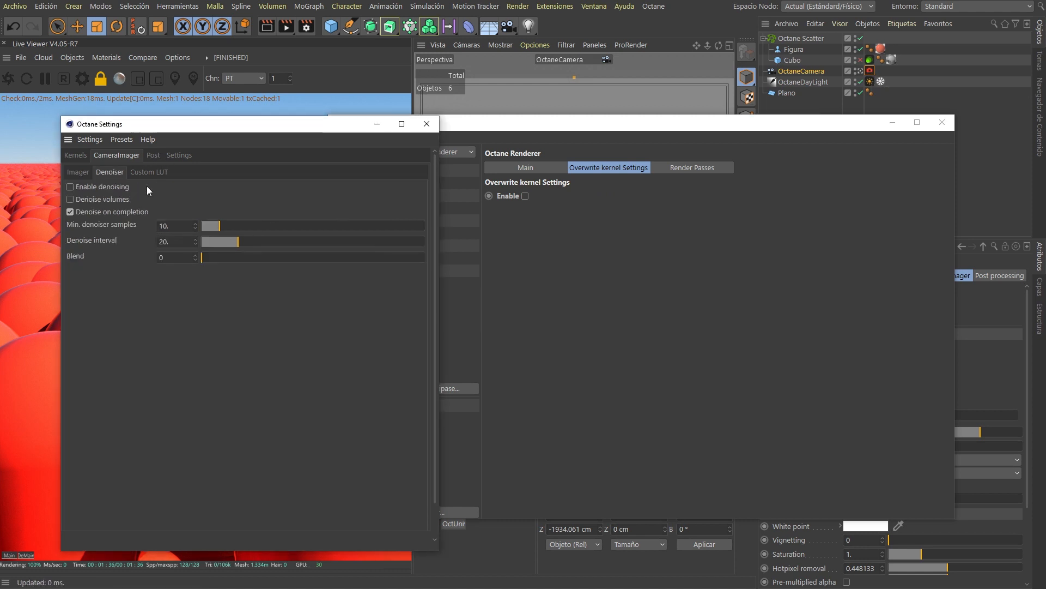
{"action": "left_click", "coordinate": [149, 170]}
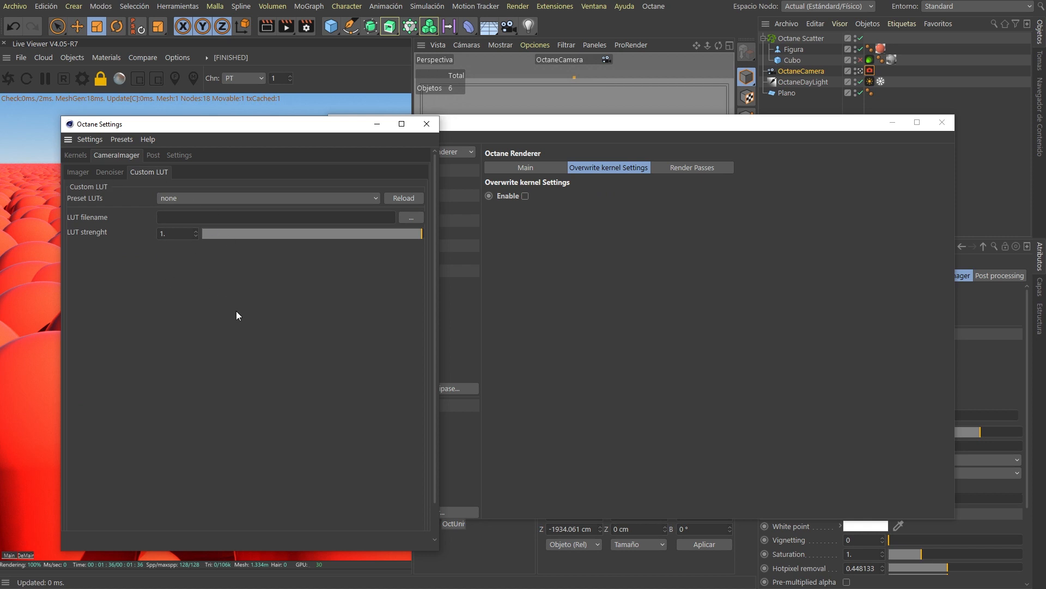
{"action": "left_click", "coordinate": [154, 155]}
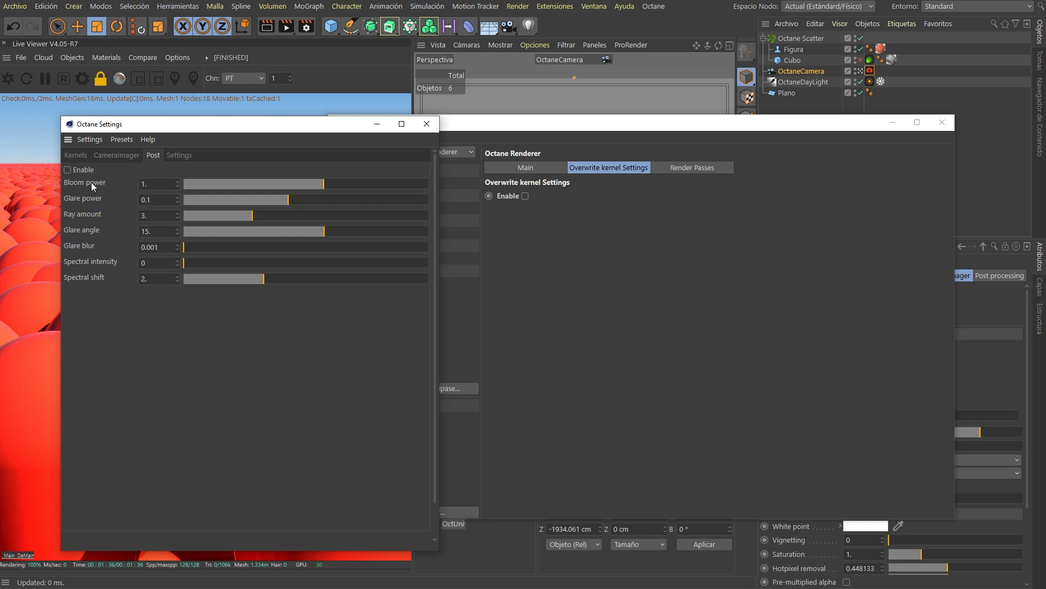
Enable Octane's post effects, raise the bloom power to about 59 and adjust the ray amount
{"action": "left_click_drag", "start_coordinate": [183, 130], "coordinate": [416, 119]}
{"action": "left_click", "coordinate": [300, 159]}
{"action": "left_click_drag", "start_coordinate": [556, 174], "coordinate": [618, 173]}
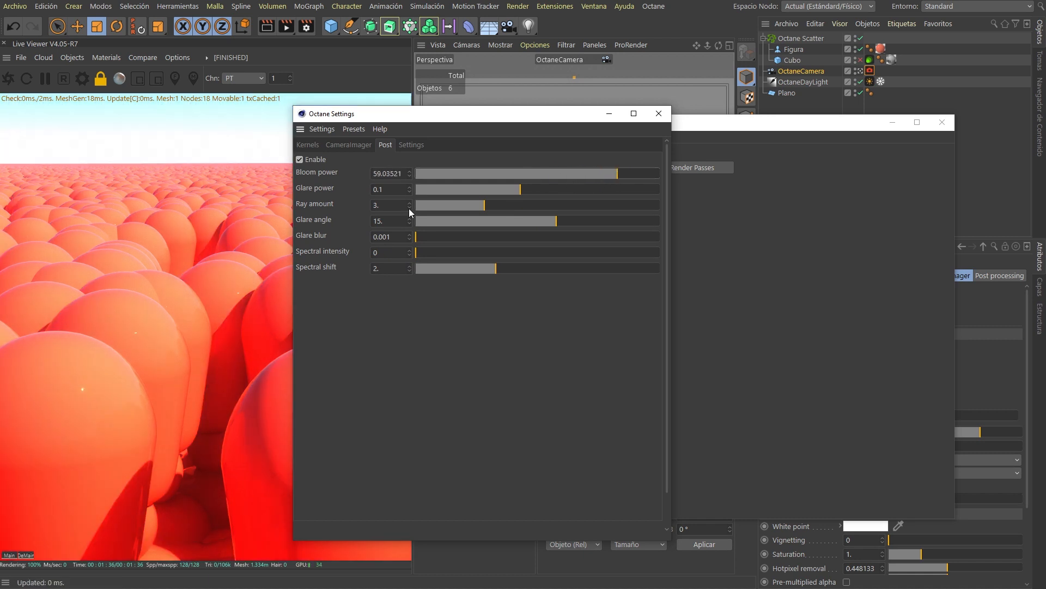
{"action": "mouse_move", "coordinate": [515, 206]}
{"action": "left_mouse_down"}
{"action": "mouse_move", "coordinate": [580, 205]}
{"action": "mouse_move", "coordinate": [521, 205]}
{"action": "left_mouse_up"}
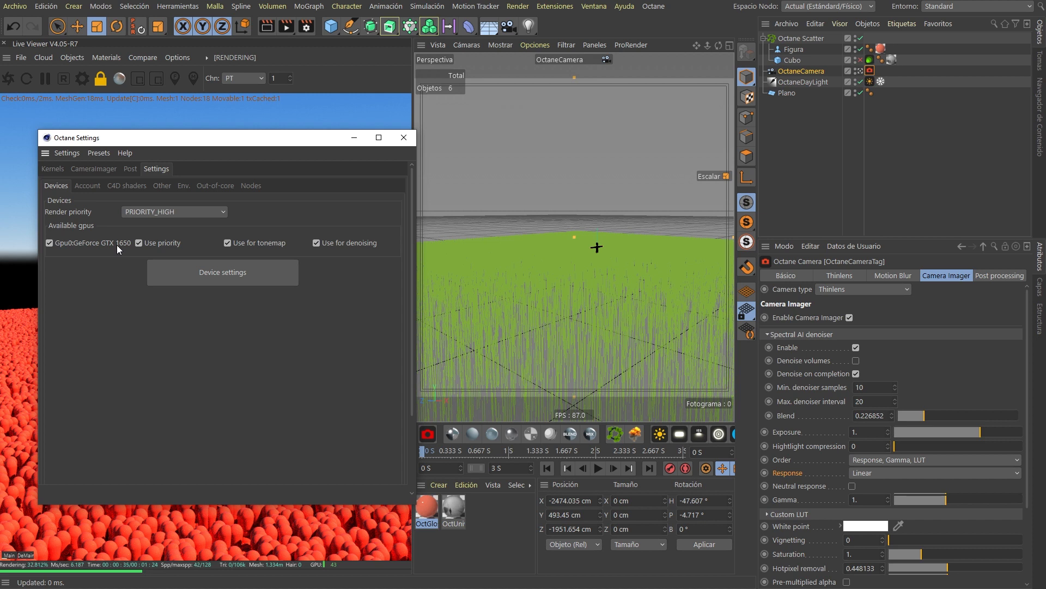
Examine the device, account and C4D shader settings, including the render priority and shader render size options
{"action": "left_click", "coordinate": [224, 215]}
{"action": "left_click", "coordinate": [215, 214]}
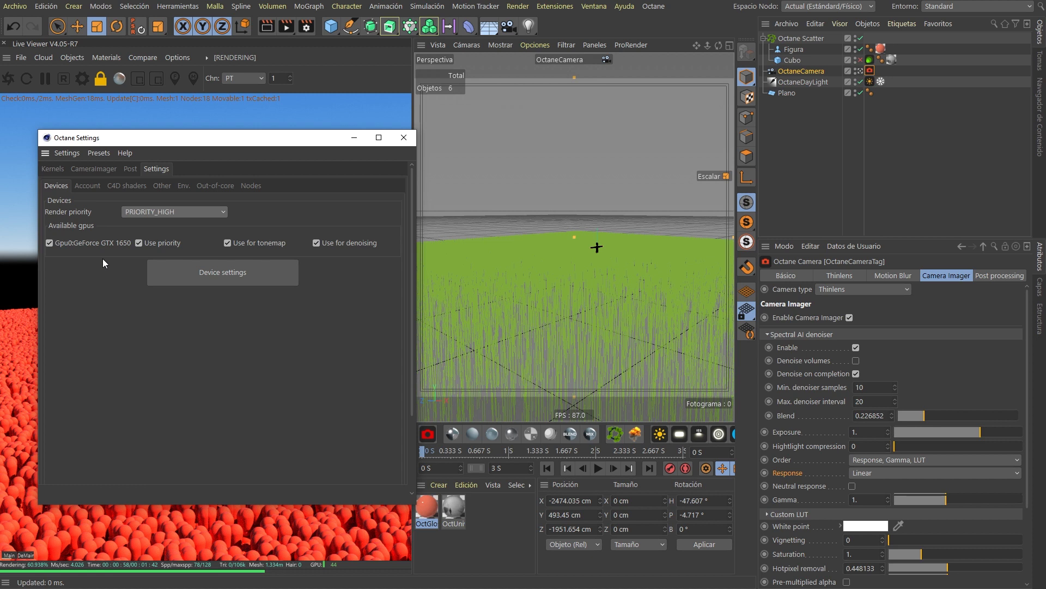
{"action": "left_click", "coordinate": [91, 185]}
{"action": "left_click", "coordinate": [141, 187]}
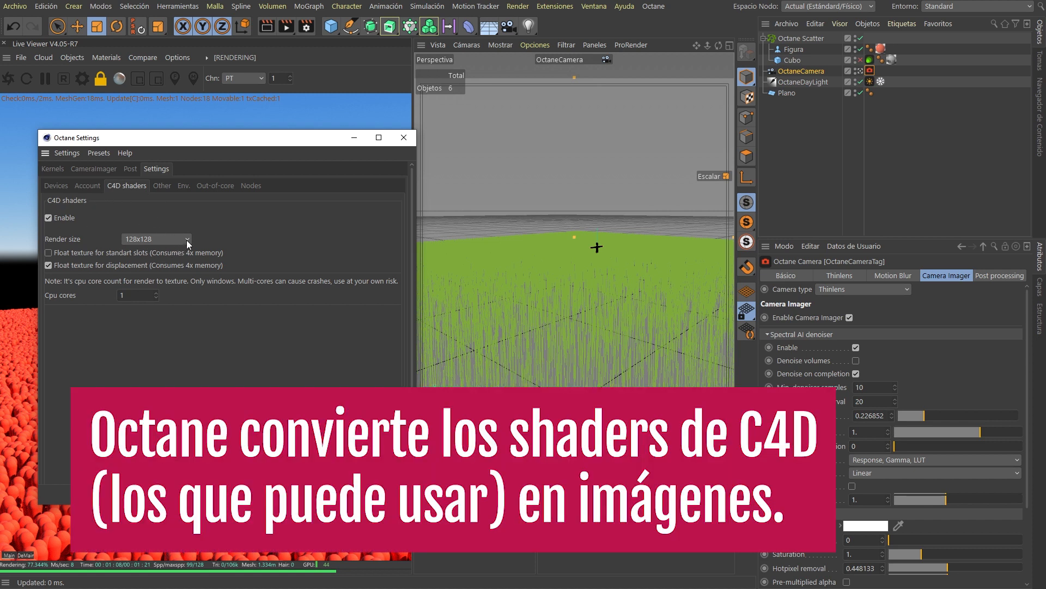
{"action": "left_click", "coordinate": [169, 239]}
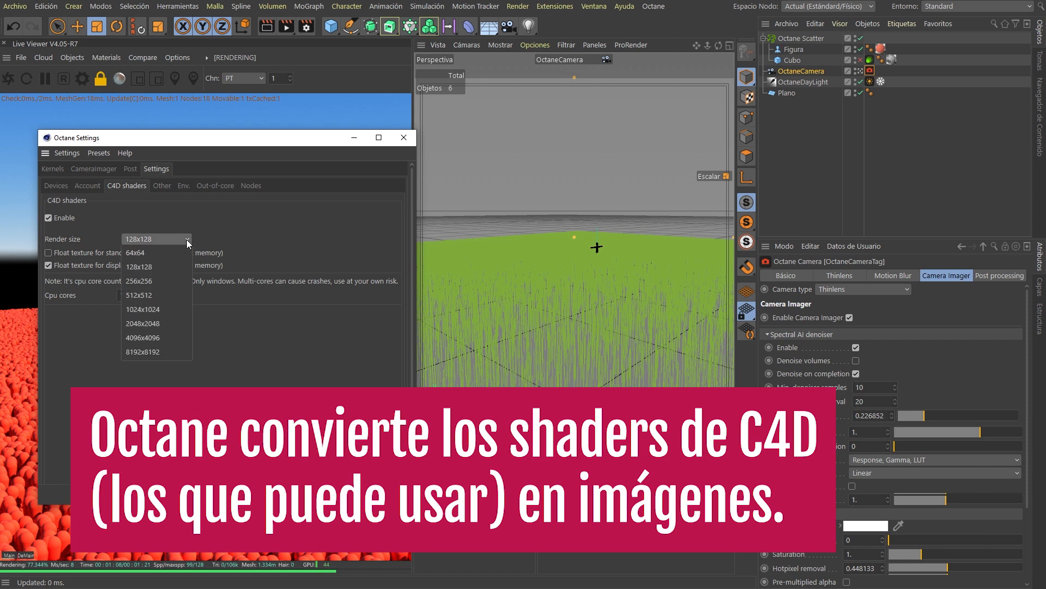
{"action": "left_click", "coordinate": [175, 241]}
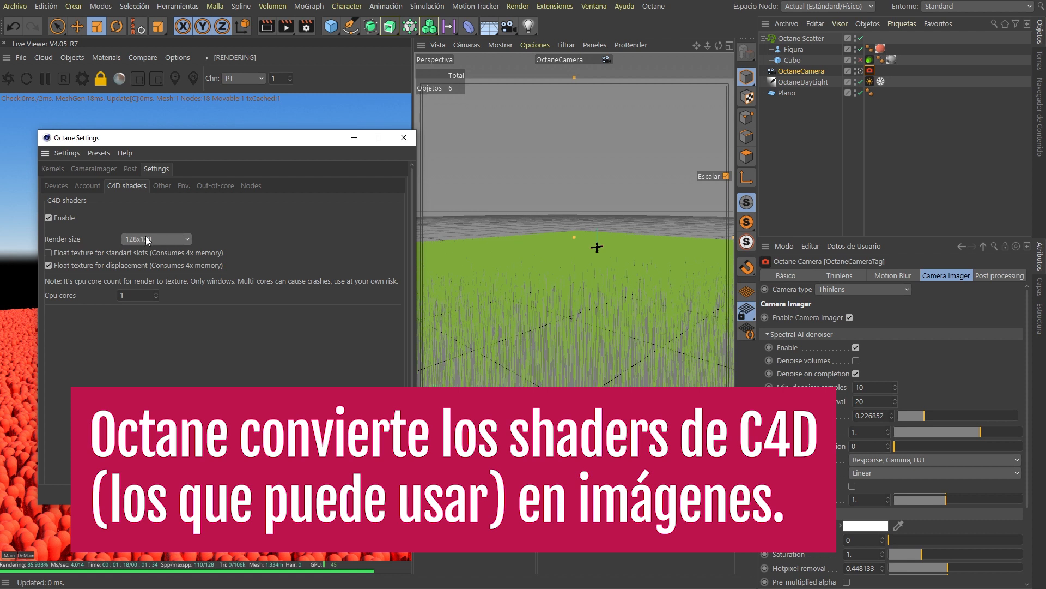
{"action": "left_click", "coordinate": [186, 245]}
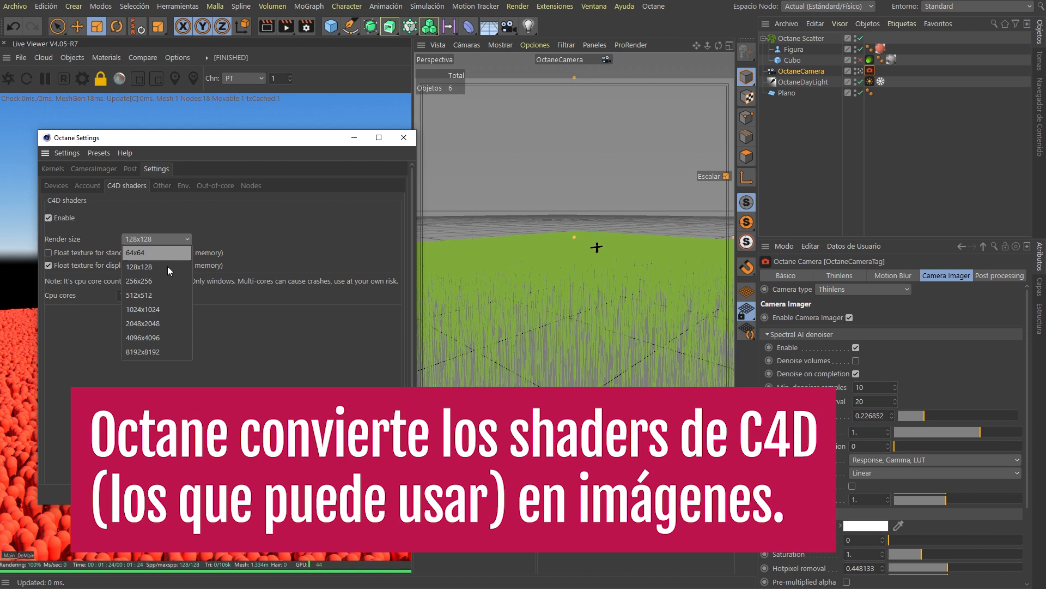
{"action": "left_click", "coordinate": [235, 222]}
Review the environment, out-of-core and node settings, return to the kernel settings and close the Octane settings
{"action": "left_click", "coordinate": [176, 185]}
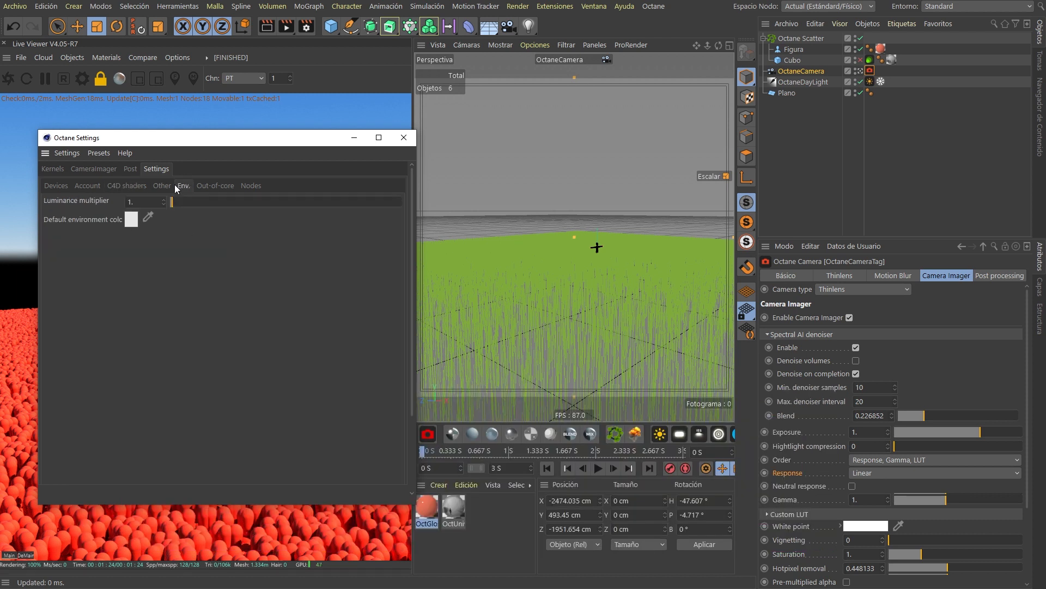
{"action": "left_click", "coordinate": [215, 188]}
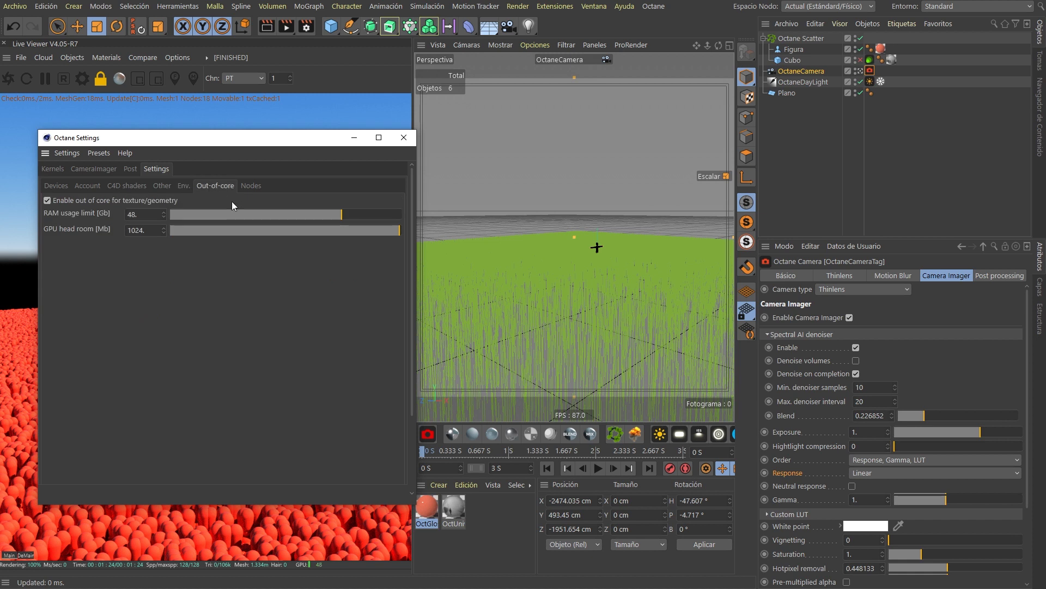
{"action": "left_click", "coordinate": [260, 186]}
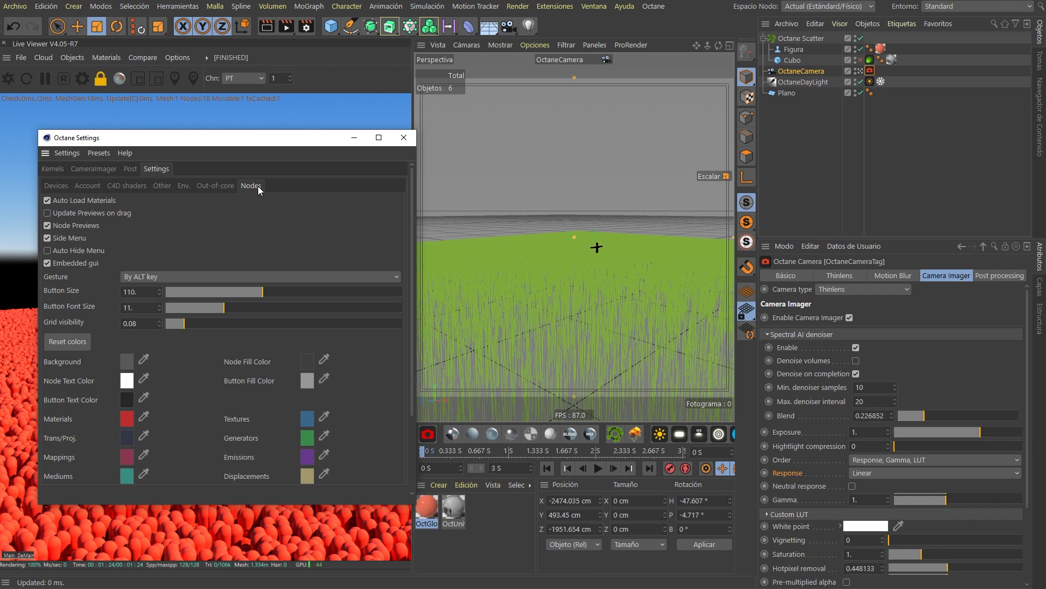
{"action": "left_click", "coordinate": [137, 187]}
{"action": "left_click", "coordinate": [99, 184]}
{"action": "left_click", "coordinate": [131, 168]}
{"action": "left_click", "coordinate": [94, 168]}
{"action": "left_click", "coordinate": [53, 169]}
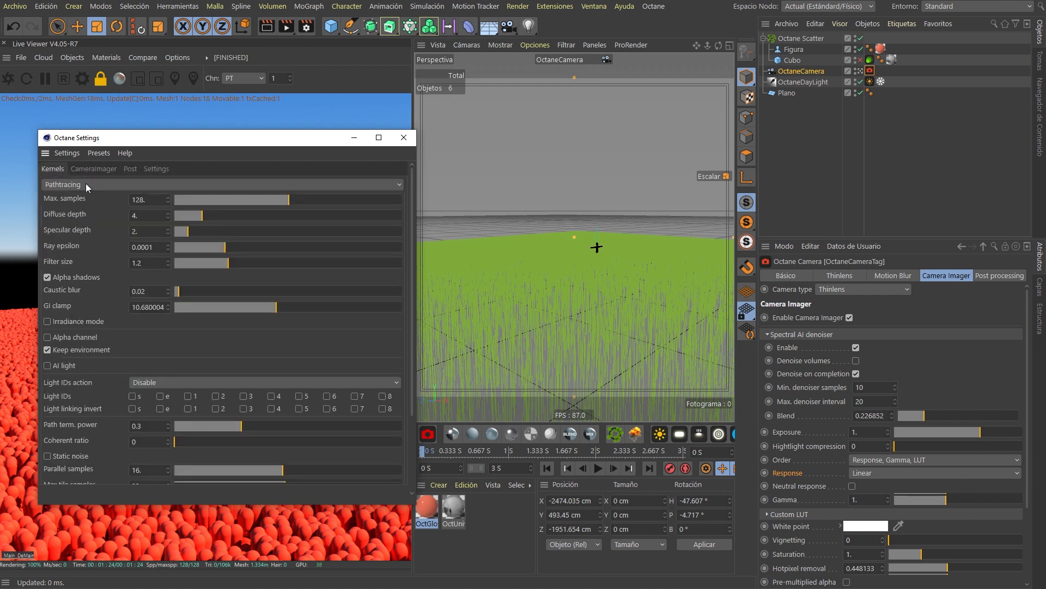
{"action": "left_click", "coordinate": [403, 138]}
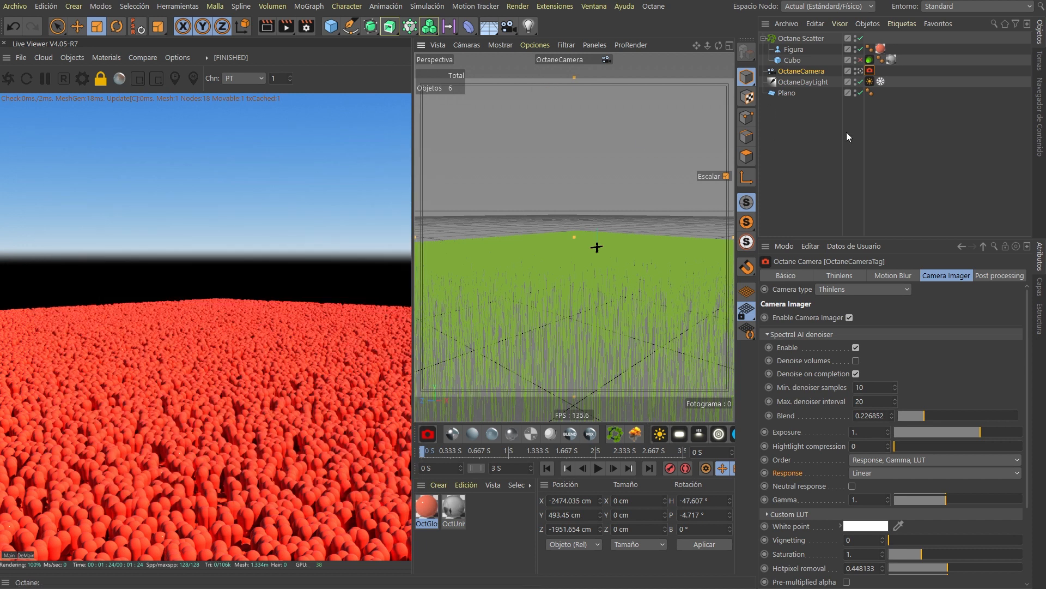
Delete the Octane Scatter with its child objects and select the Plano object
{"action": "left_click", "coordinate": [792, 36]}
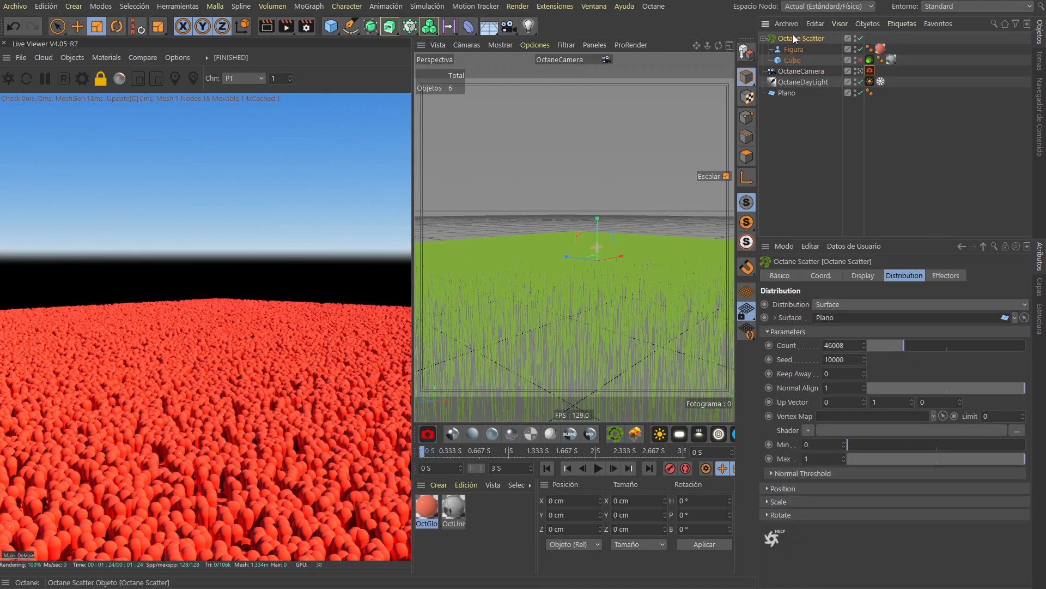
{"action": "key", "text": "Delete"}
{"action": "left_click", "coordinate": [787, 60]}
{"action": "left_click_drag", "start_coordinate": [580, 247], "coordinate": [564, 215]}
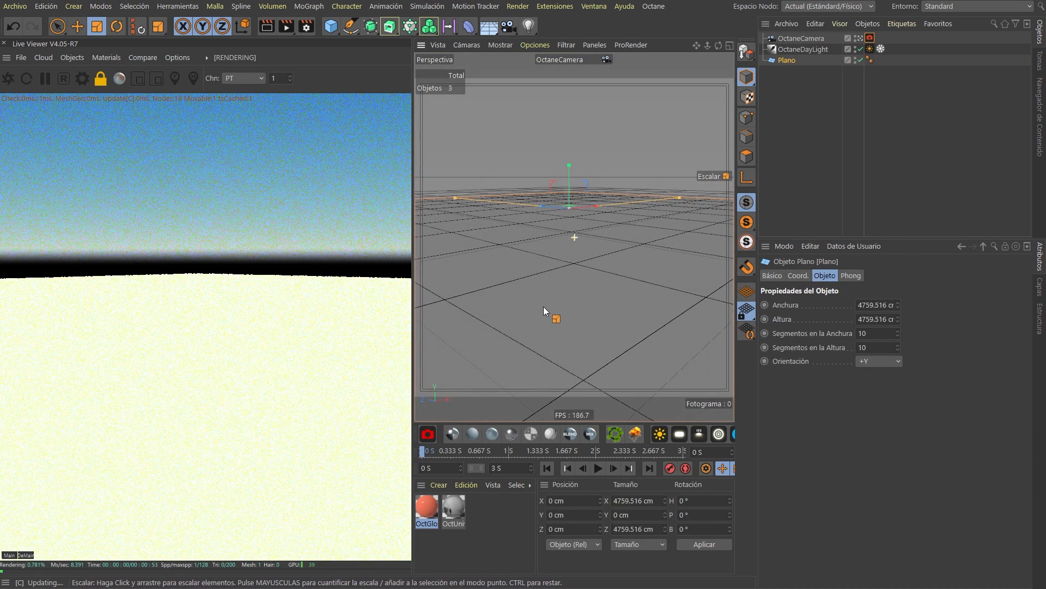
Add a cube over the plane, raise it and stretch it into a room about 4836 × 1331 × 3358 cm
{"action": "left_click", "coordinate": [332, 27]}
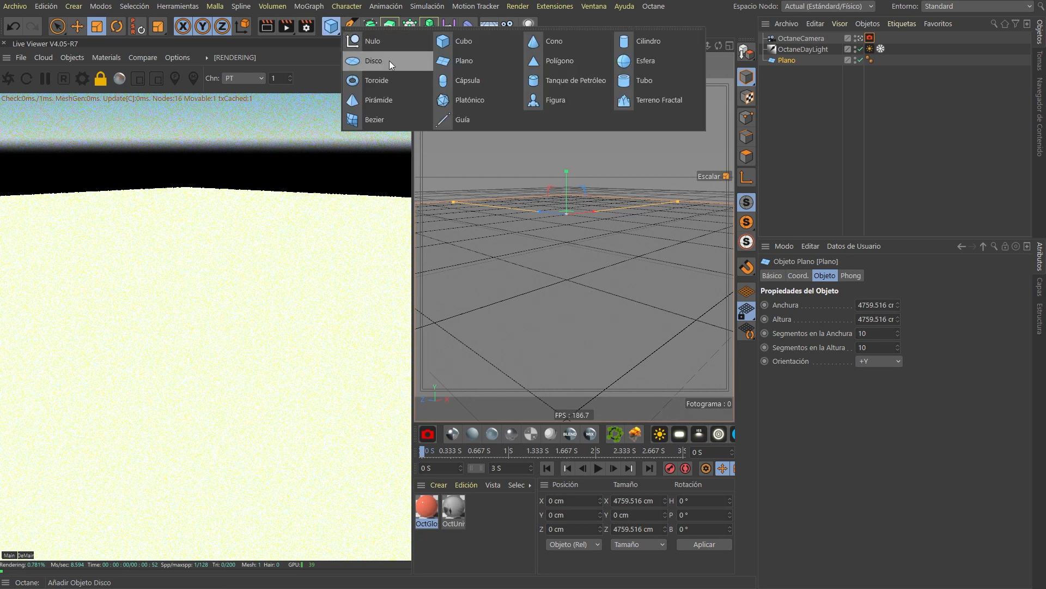
{"action": "left_click", "coordinate": [470, 38]}
{"action": "left_click_drag", "start_coordinate": [585, 252], "coordinate": [661, 159]}
{"action": "key", "text": "e"}
{"action": "scroll", "coordinate": [577, 148], "scroll_direction": "down", "scroll_amount": 3}
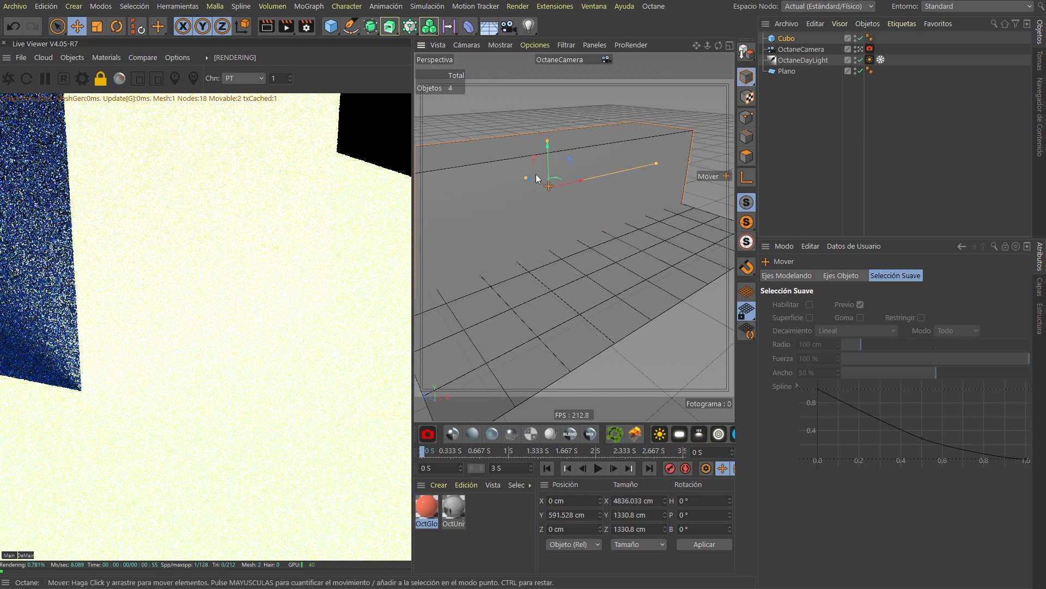
{"action": "mouse_move", "coordinate": [514, 165]}
{"action": "left_mouse_down"}
{"action": "mouse_move", "coordinate": [488, 145]}
{"action": "mouse_move", "coordinate": [499, 163]}
{"action": "left_mouse_up"}
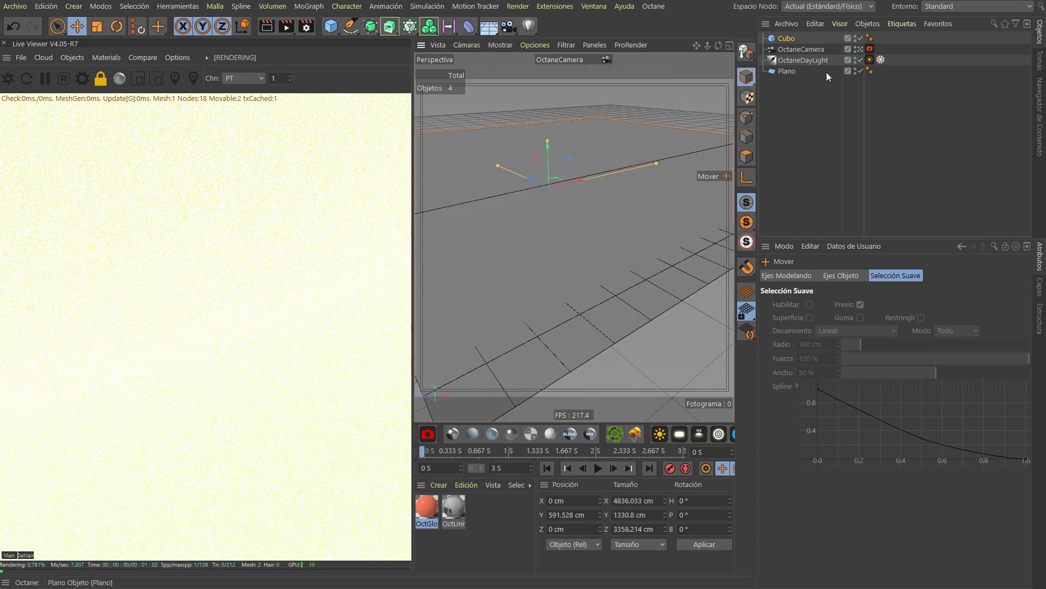
Make the cube editable and select its long front polygon
{"action": "key", "text": "c"}
{"action": "left_click_drag", "start_coordinate": [557, 191], "coordinate": [584, 196], "text": "alt"}
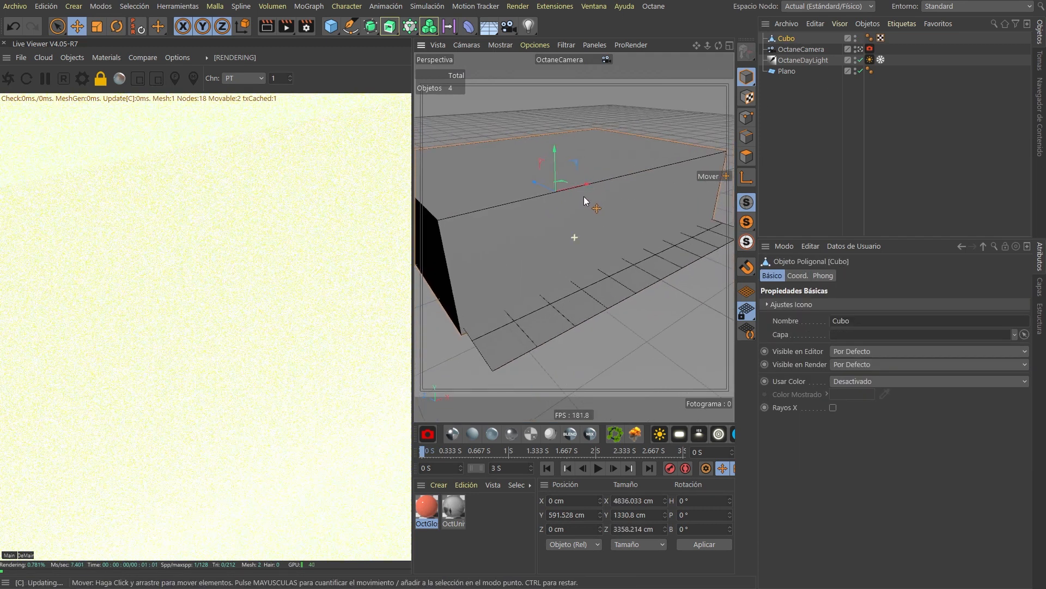
{"action": "left_click", "coordinate": [748, 155]}
{"action": "left_click", "coordinate": [631, 190]}
{"action": "key", "text": "9"}
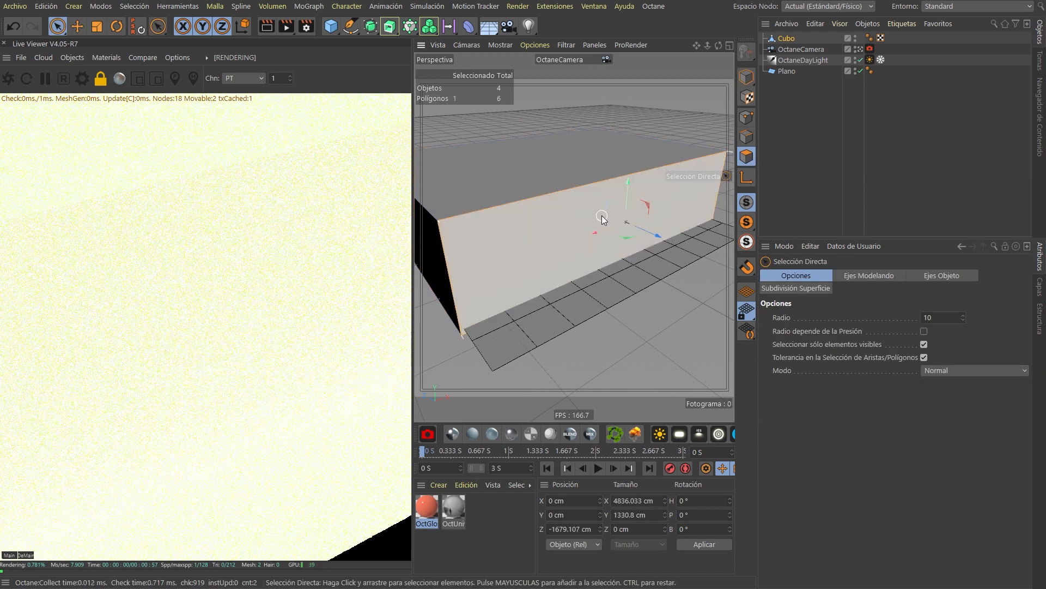
Inset the selected front polygon, scale the inner face down and delete it to cut a window opening
{"action": "key", "text": "i"}
{"action": "left_click_drag", "start_coordinate": [613, 217], "coordinate": [654, 209]}
{"action": "key", "text": "t"}
{"action": "left_click_drag", "start_coordinate": [586, 230], "coordinate": [616, 233]}
{"action": "key", "text": "Delete"}
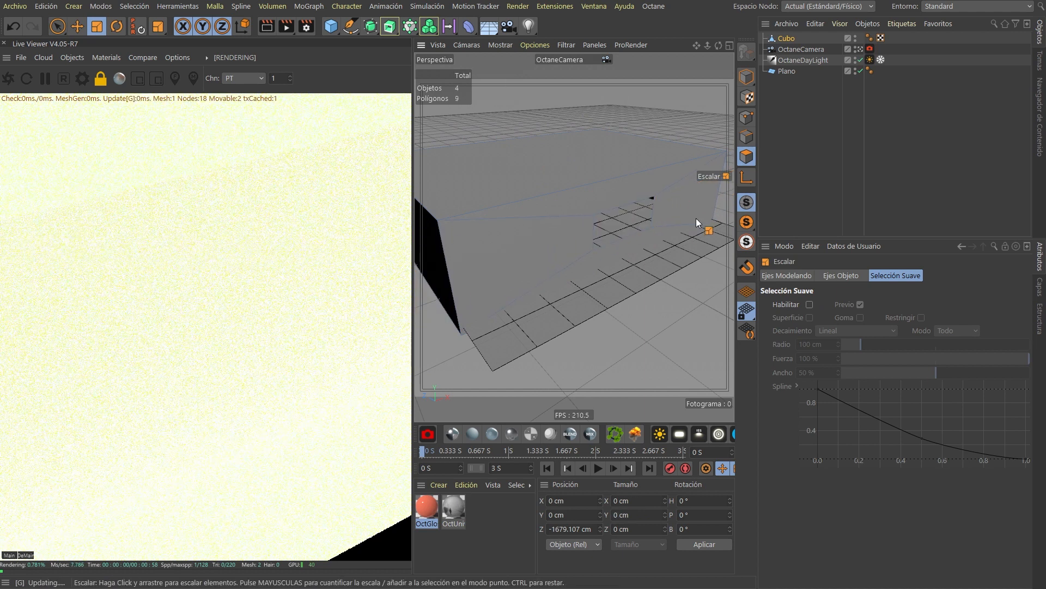
Position the Octane camera inside the room, facing the window and the patch of sunlight on the floor
{"action": "mouse_move", "coordinate": [617, 185]}
{"action": "left_mouse_down", "text": "alt"}
{"action": "mouse_move", "coordinate": [465, 200]}
{"action": "mouse_move", "coordinate": [493, 240]}
{"action": "mouse_move", "coordinate": [686, 204]}
{"action": "mouse_move", "coordinate": [629, 201]}
{"action": "mouse_move", "coordinate": [631, 187]}
{"action": "mouse_move", "coordinate": [607, 195]}
{"action": "left_mouse_up", "text": "alt"}
{"action": "left_click", "coordinate": [786, 39]}
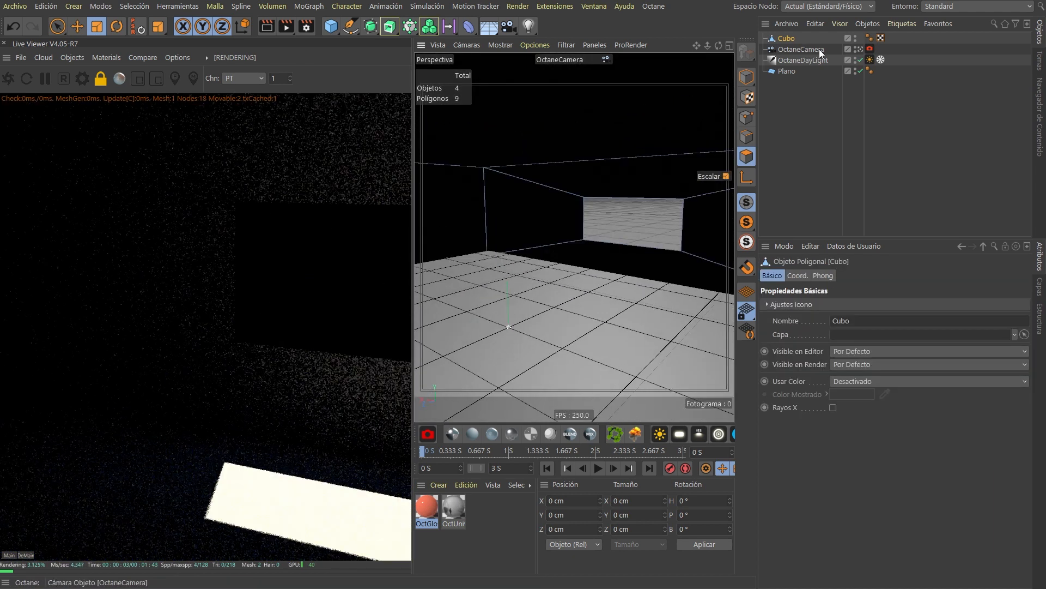
{"action": "left_click", "coordinate": [802, 61]}
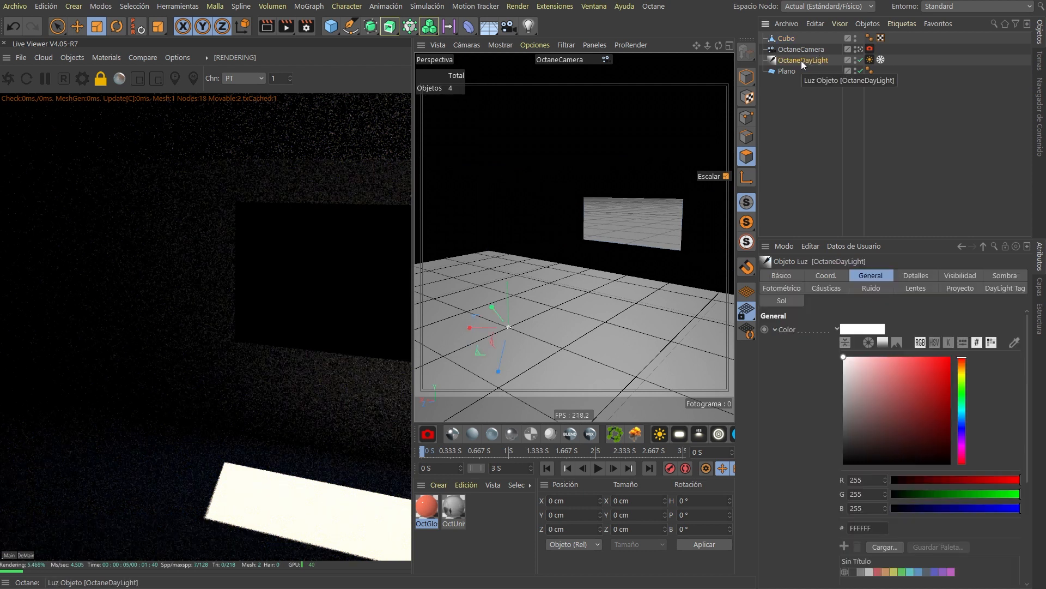
{"action": "left_click_drag", "start_coordinate": [624, 139], "coordinate": [608, 139], "text": "alt"}
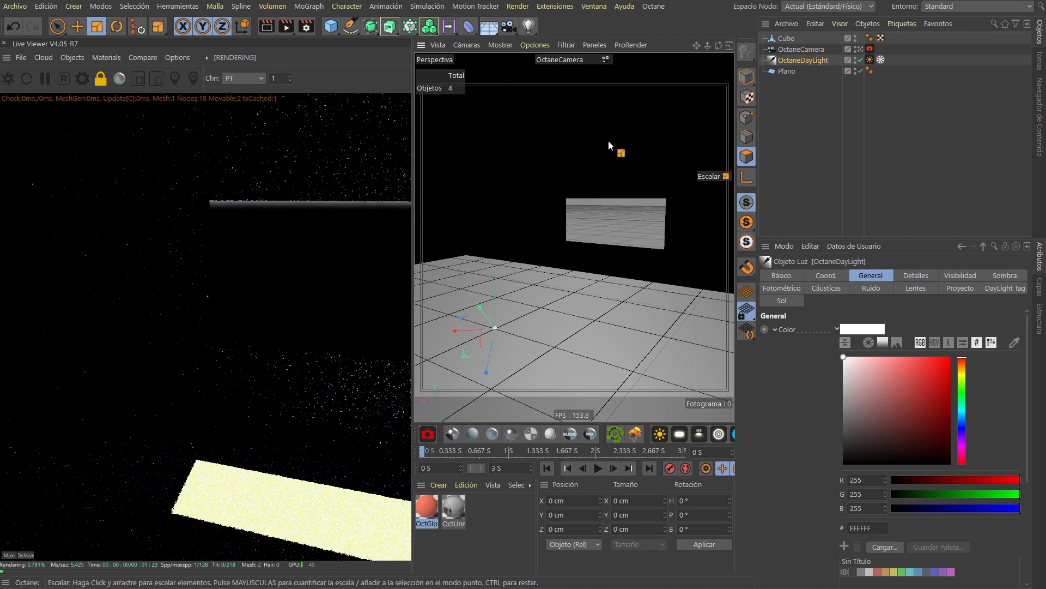
{"action": "left_click_drag", "start_coordinate": [612, 156], "coordinate": [623, 181], "text": "alt"}
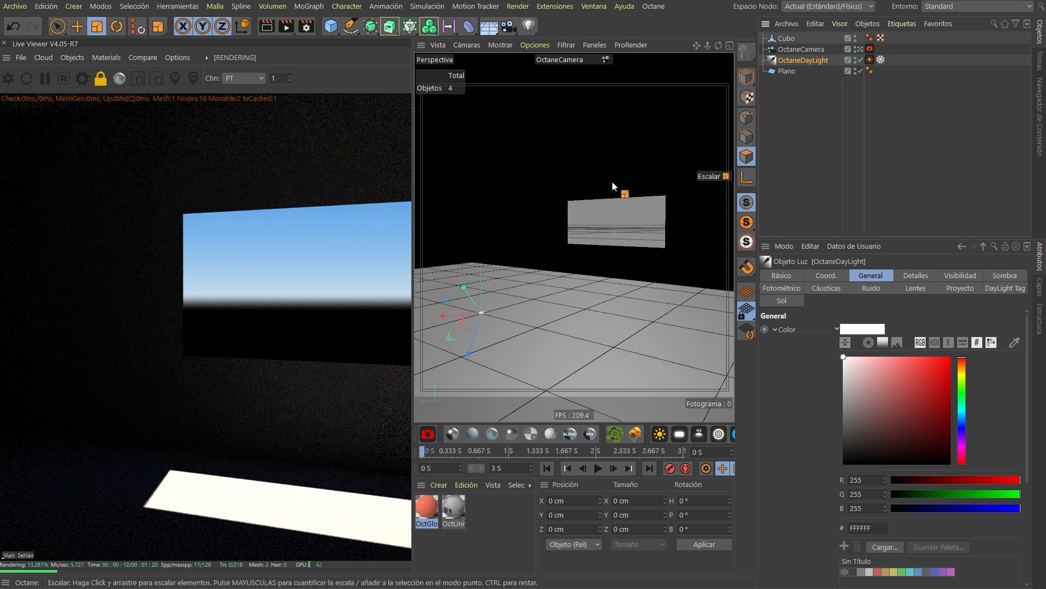
{"action": "left_click", "coordinate": [781, 70]}
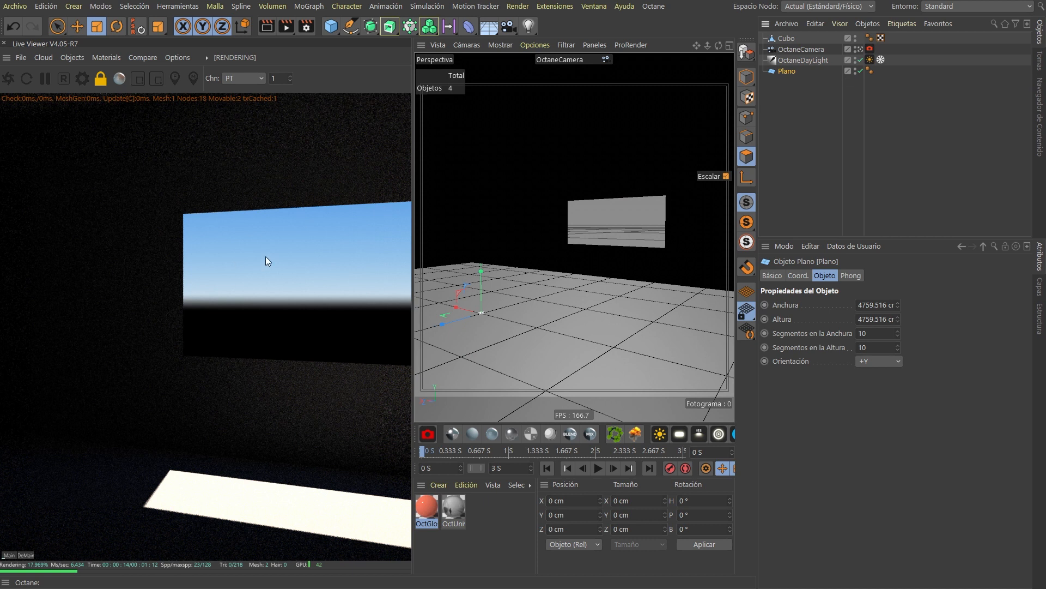
{"action": "left_click_drag", "start_coordinate": [637, 230], "coordinate": [636, 237], "text": "alt"}
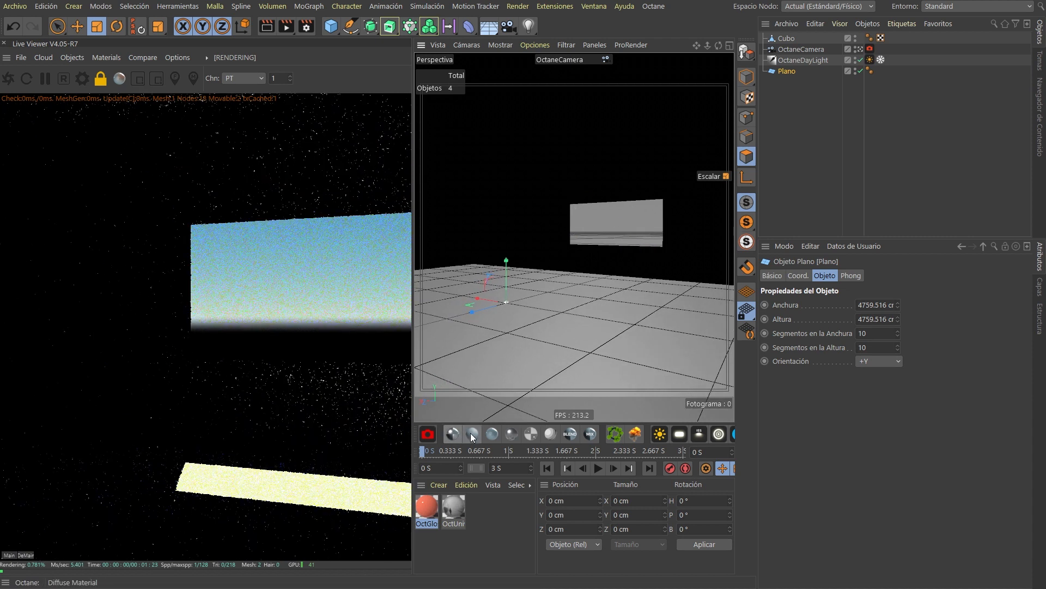
Create a new white Octane glossy material and select the cube
{"action": "left_click", "coordinate": [493, 432]}
{"action": "left_click_drag", "start_coordinate": [428, 510], "coordinate": [457, 509]}
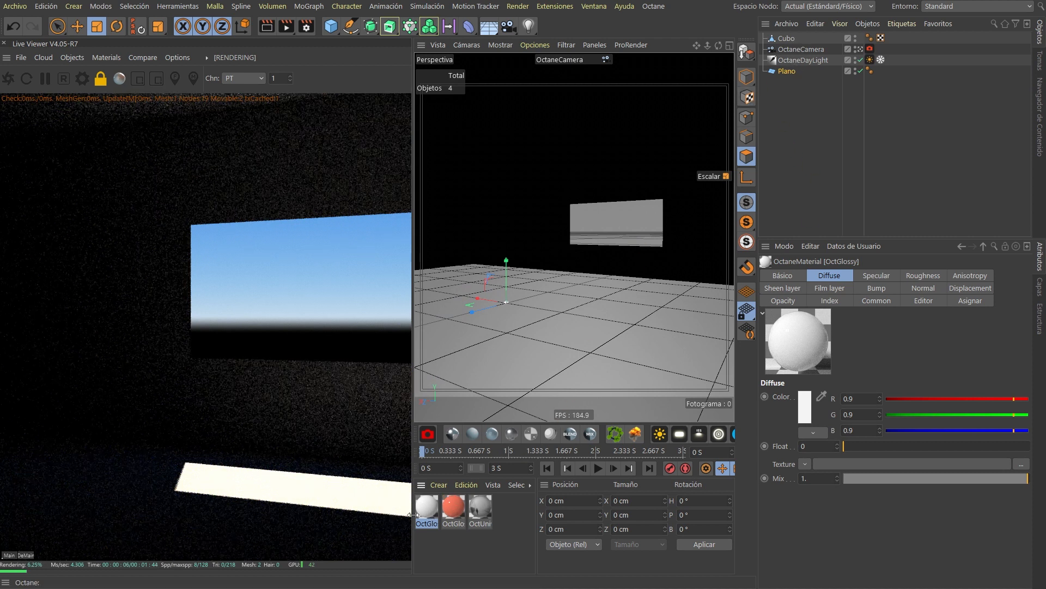
{"action": "left_click", "coordinate": [788, 38]}
Add a sphere inside the room, enlarge it to a radius of about 274 cm and raise it above the floor
{"action": "left_click", "coordinate": [331, 25]}
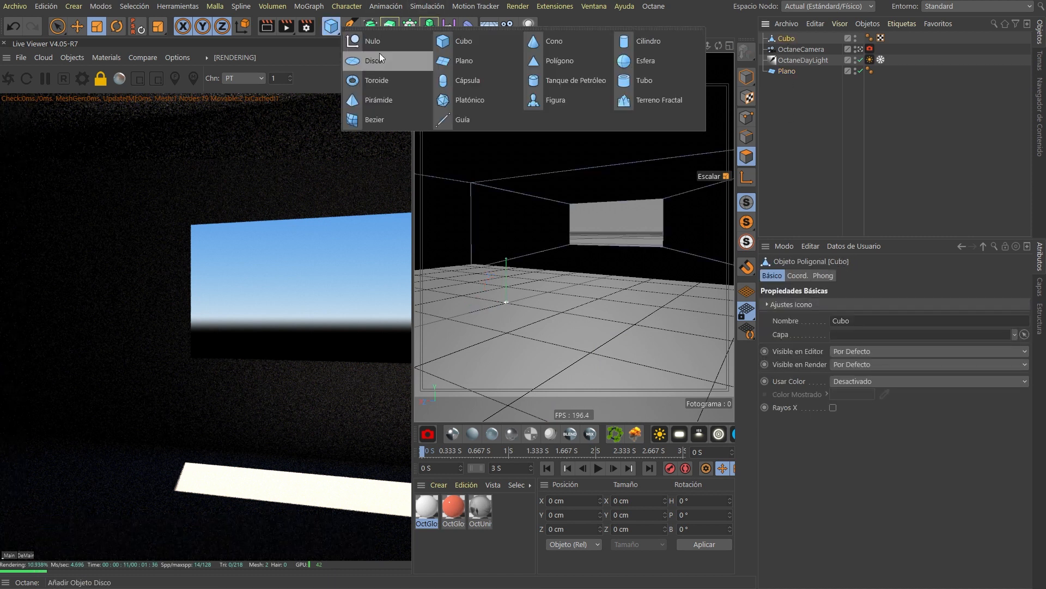
{"action": "left_click", "coordinate": [647, 60]}
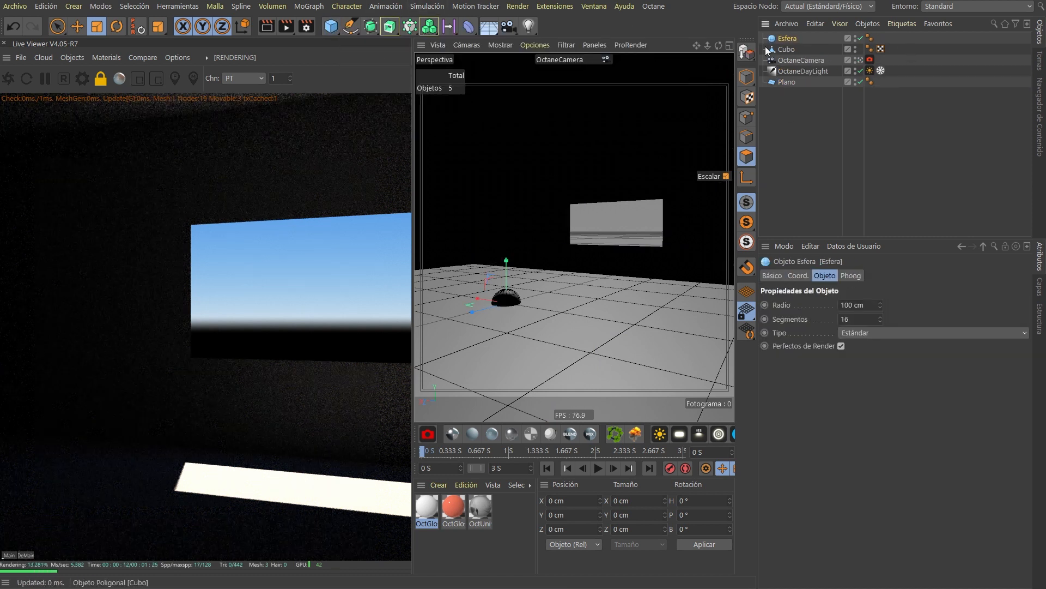
{"action": "key", "text": "e"}
{"action": "left_click_drag", "start_coordinate": [506, 265], "coordinate": [513, 241]}
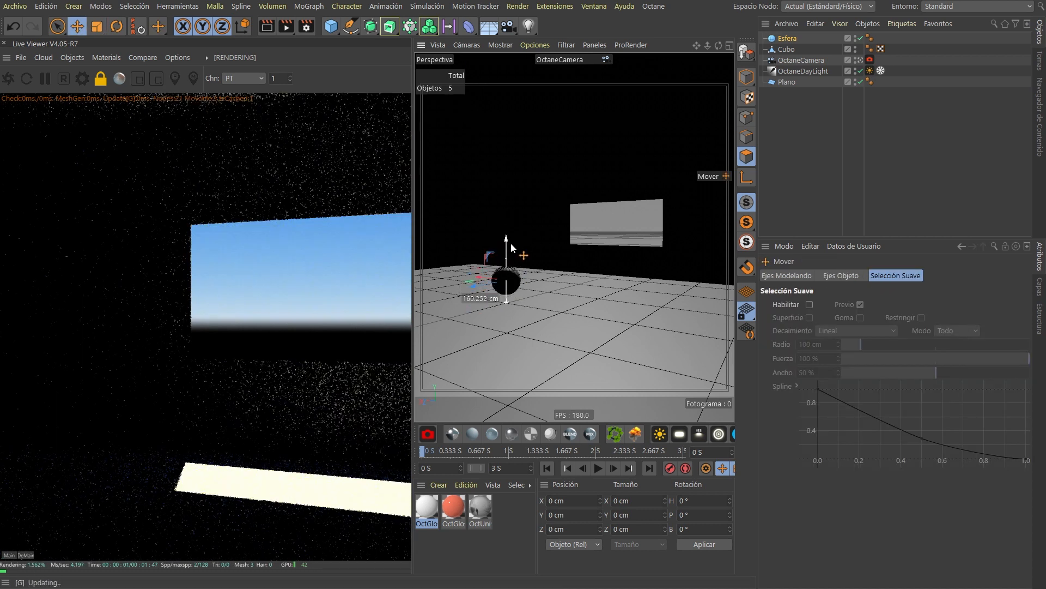
{"action": "key", "text": "t"}
{"action": "left_click_drag", "start_coordinate": [581, 258], "coordinate": [665, 258]}
{"action": "key", "text": "e"}
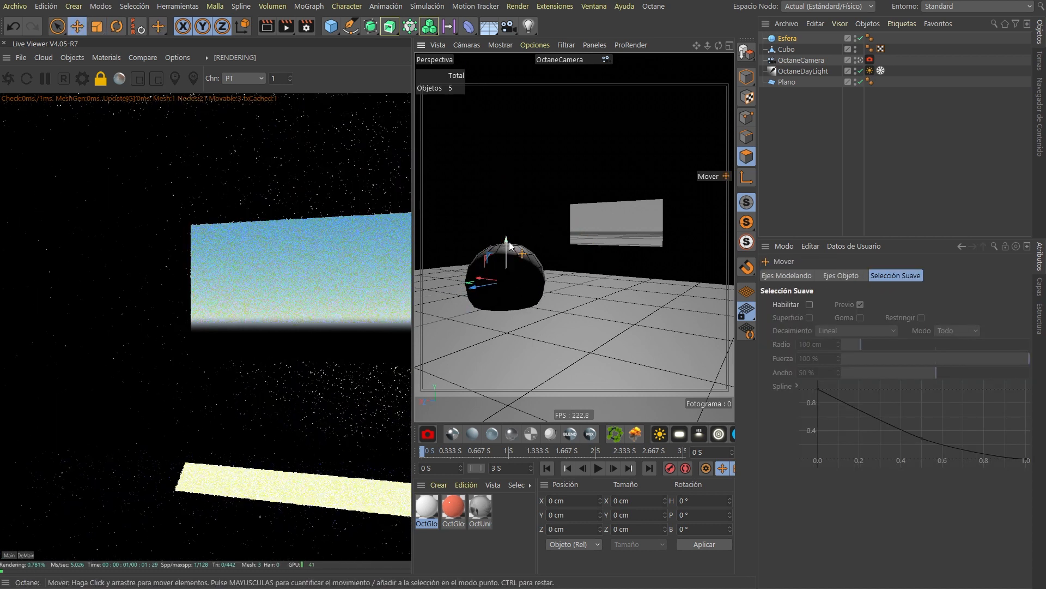
{"action": "left_click_drag", "start_coordinate": [506, 240], "coordinate": [506, 210]}
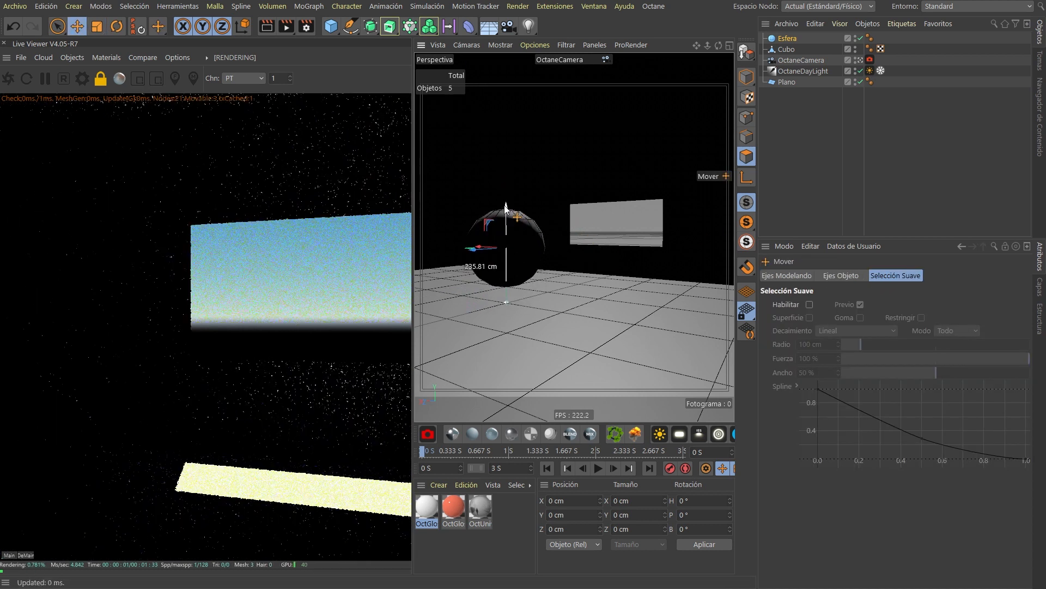
Hide the cube from view in the render and move the sphere sideways towards the window
{"action": "left_click", "coordinate": [856, 50]}
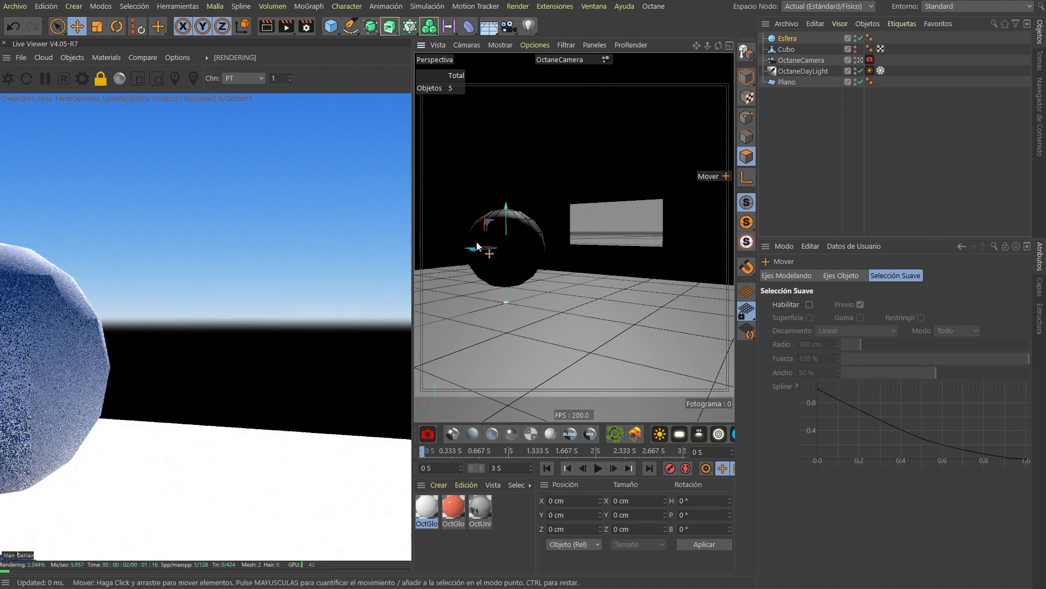
{"action": "left_click", "coordinate": [787, 37]}
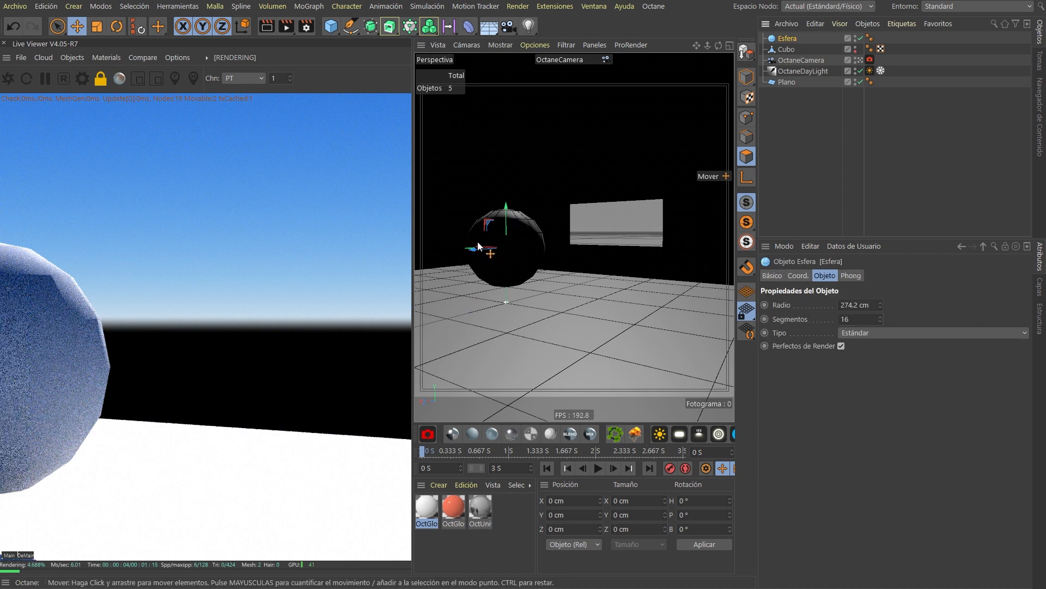
{"action": "left_click_drag", "start_coordinate": [480, 248], "coordinate": [496, 244]}
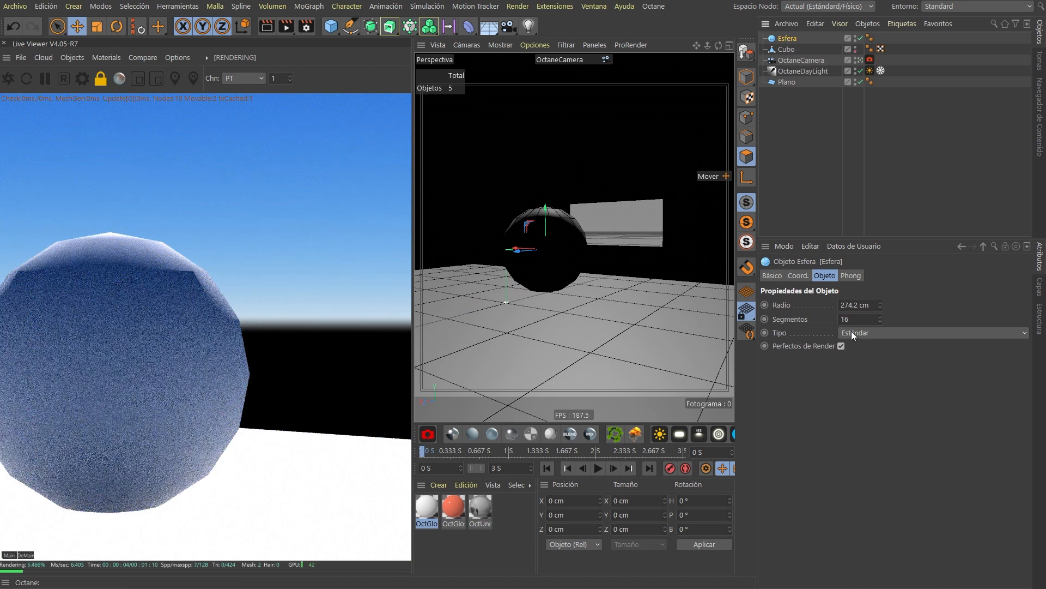
Set the sphere's segments to 48
{"action": "key", "text": "Return"}
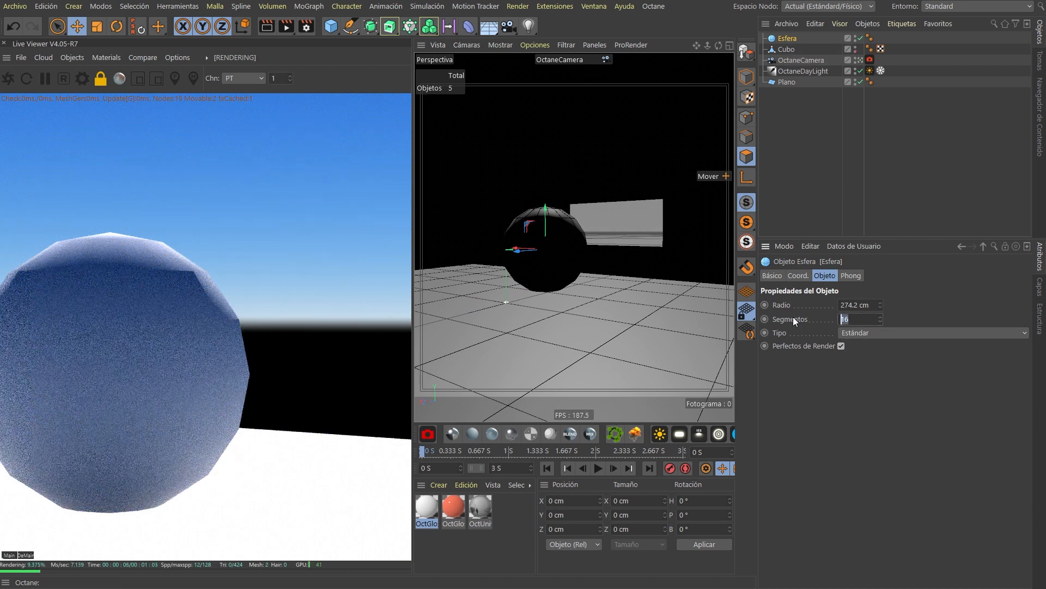
{"action": "type", "text": "48"}
{"action": "key", "text": "Return"}
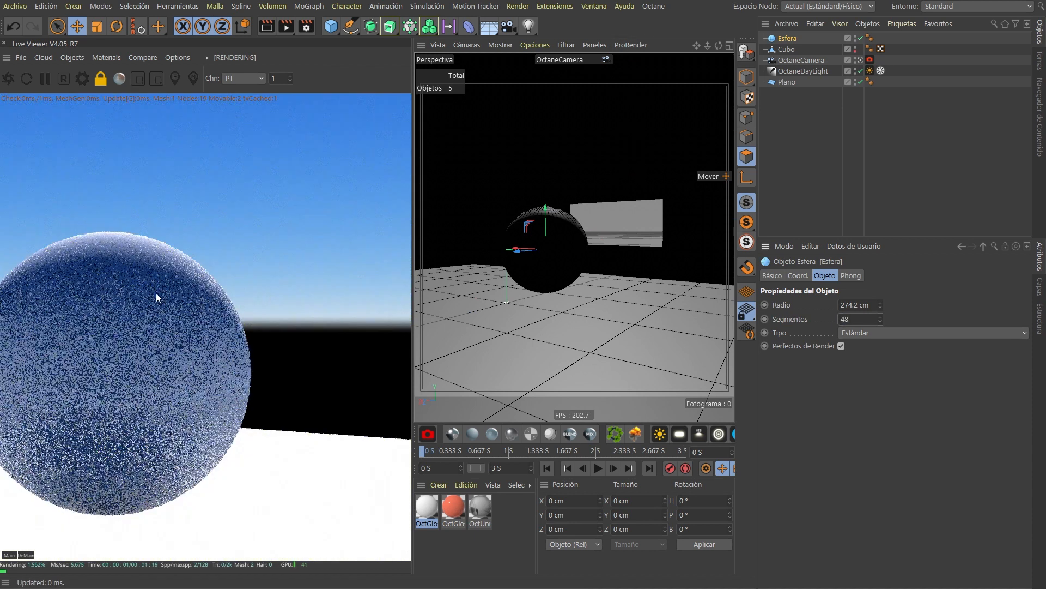
Set the sphere's segments to 64
{"action": "left_click", "coordinate": [786, 49]}
{"action": "left_click", "coordinate": [787, 41]}
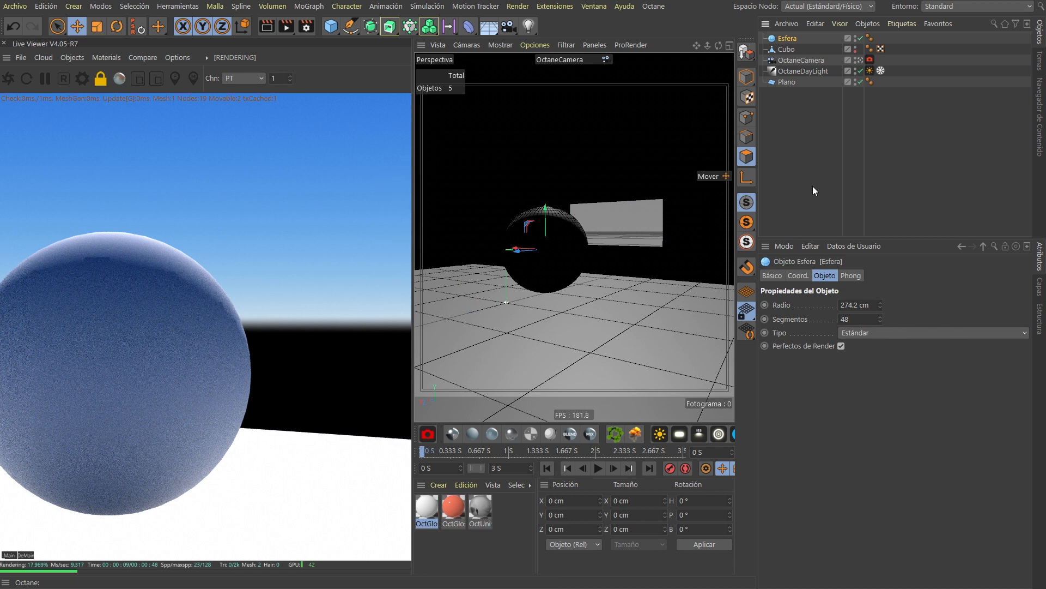
{"action": "double_click", "coordinate": [846, 319]}
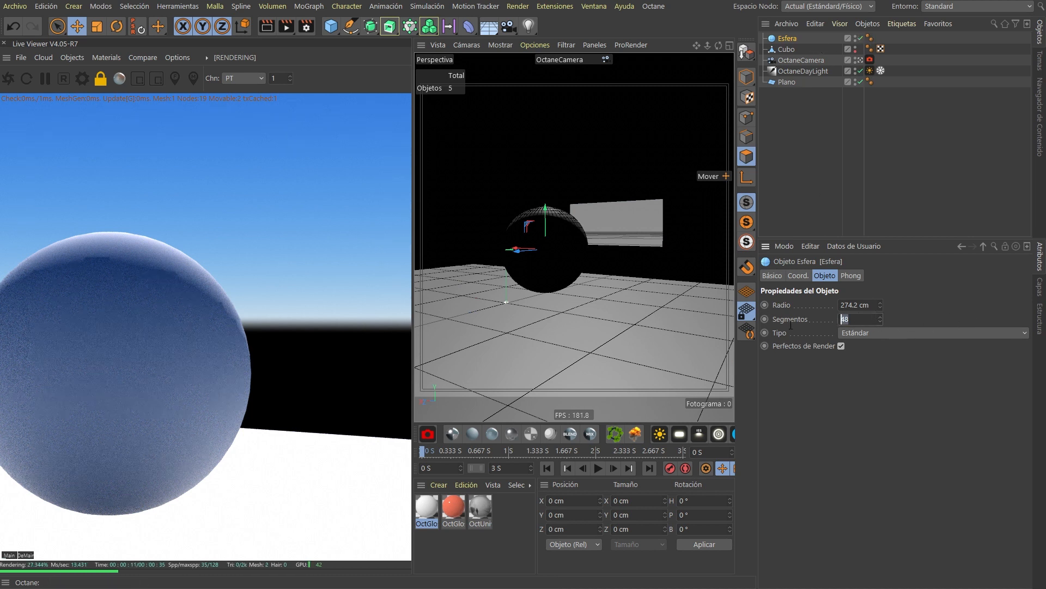
{"action": "type", "text": "64"}
{"action": "key", "text": "Return"}
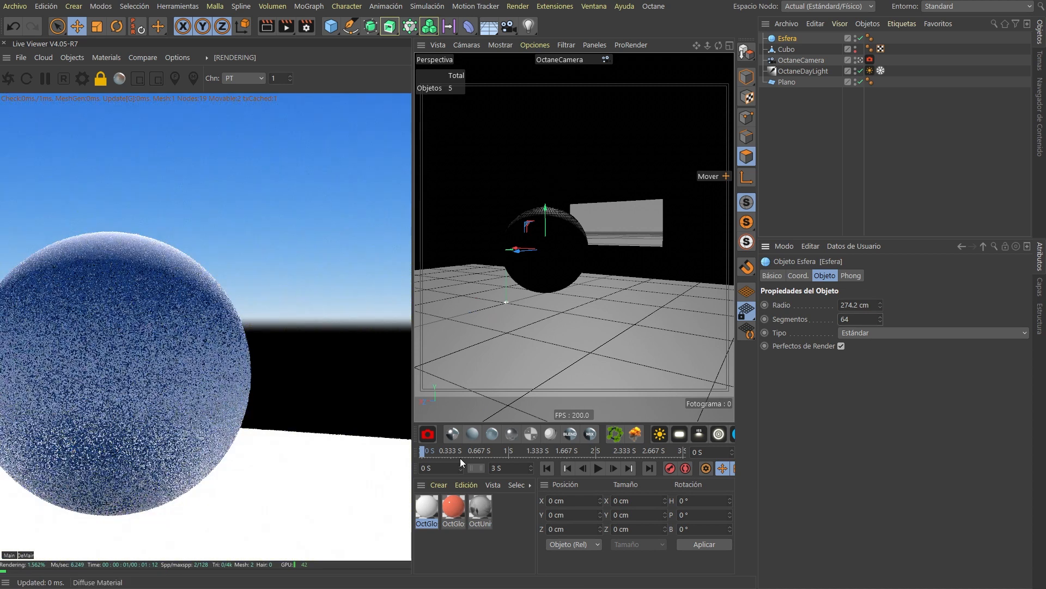
Assign the red glossy material to the sphere and move the sphere slightly closer to the window
{"action": "left_click_drag", "start_coordinate": [765, 121], "coordinate": [796, 40]}
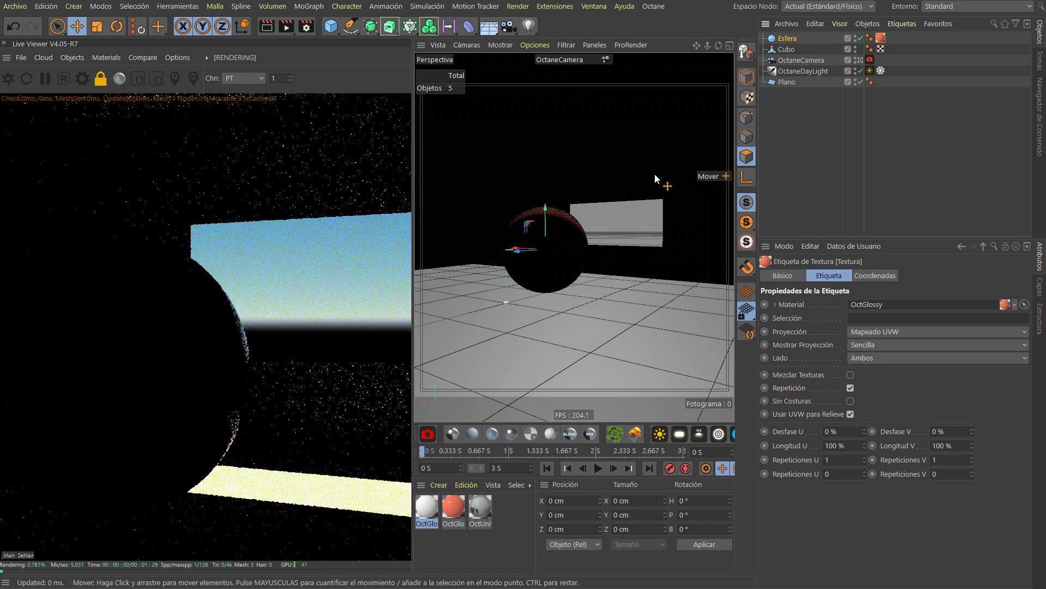
{"action": "scroll", "coordinate": [623, 204], "scroll_direction": "down", "scroll_amount": 3}
{"action": "scroll", "coordinate": [623, 204], "scroll_direction": "up", "scroll_amount": 5}
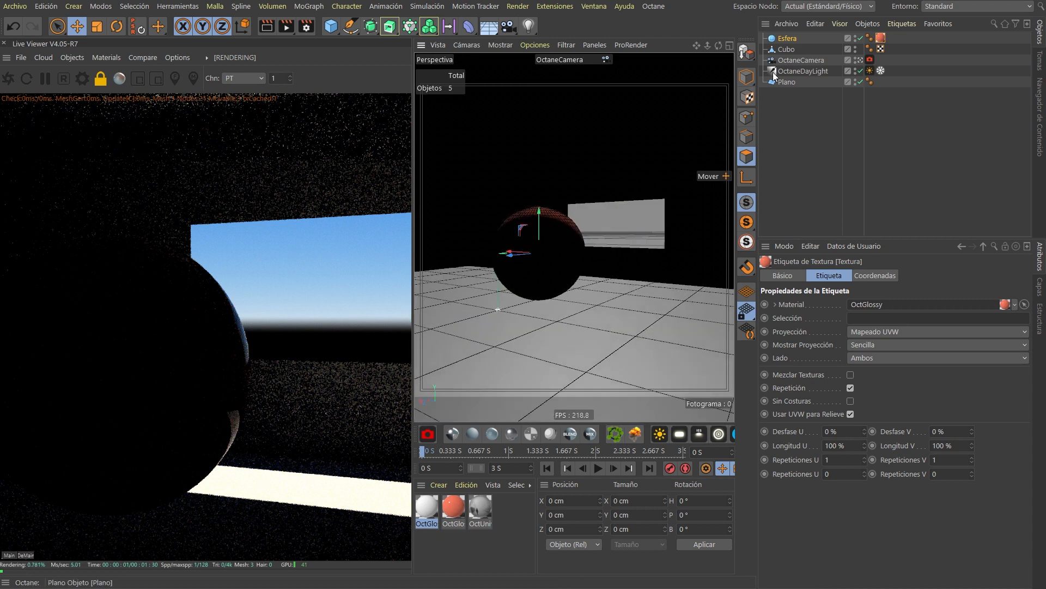
{"action": "left_click", "coordinate": [787, 38]}
{"action": "left_click", "coordinate": [503, 257]}
{"action": "left_click_drag", "start_coordinate": [504, 261], "coordinate": [515, 258]}
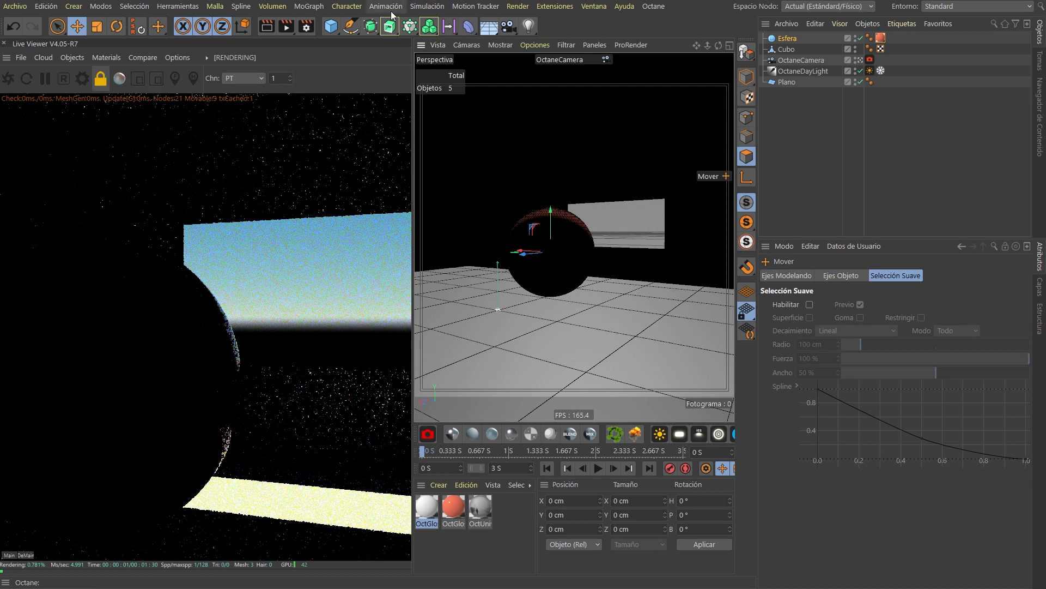
Set the render output size to 720 × 720 pixels, toggle the Live Viewer resolution lock and close the render settings
{"action": "left_click", "coordinate": [306, 26]}
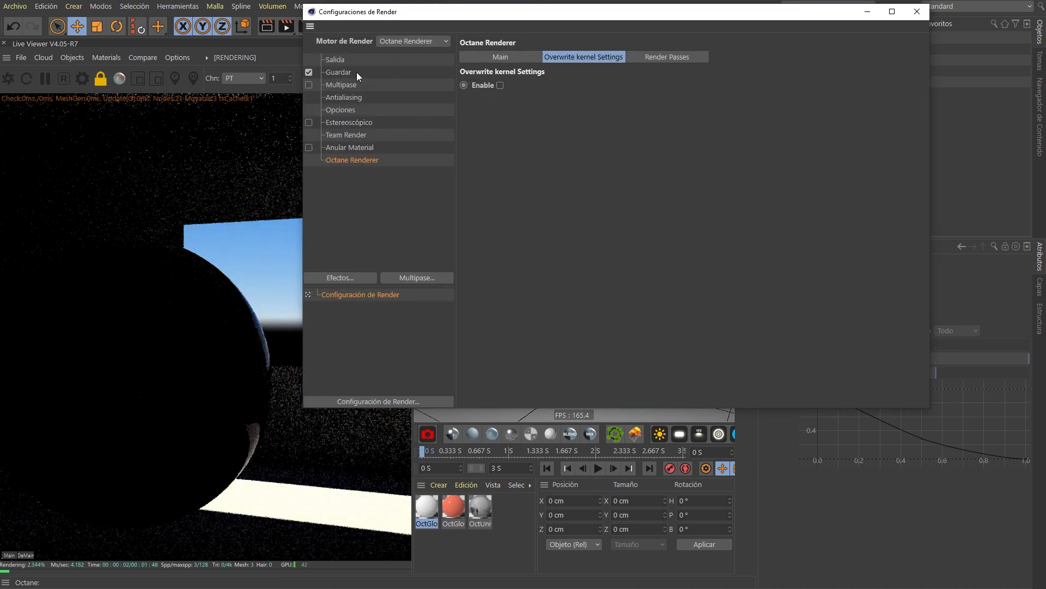
{"action": "left_click", "coordinate": [338, 60]}
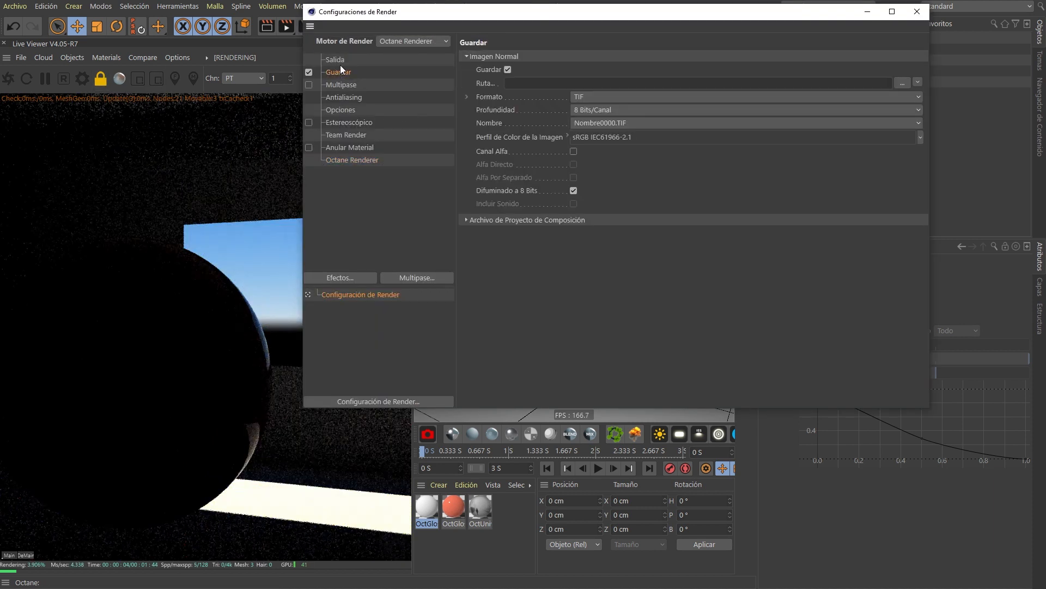
{"action": "double_click", "coordinate": [572, 69]}
{"action": "type", "text": "720"}
{"action": "key", "text": "Return"}
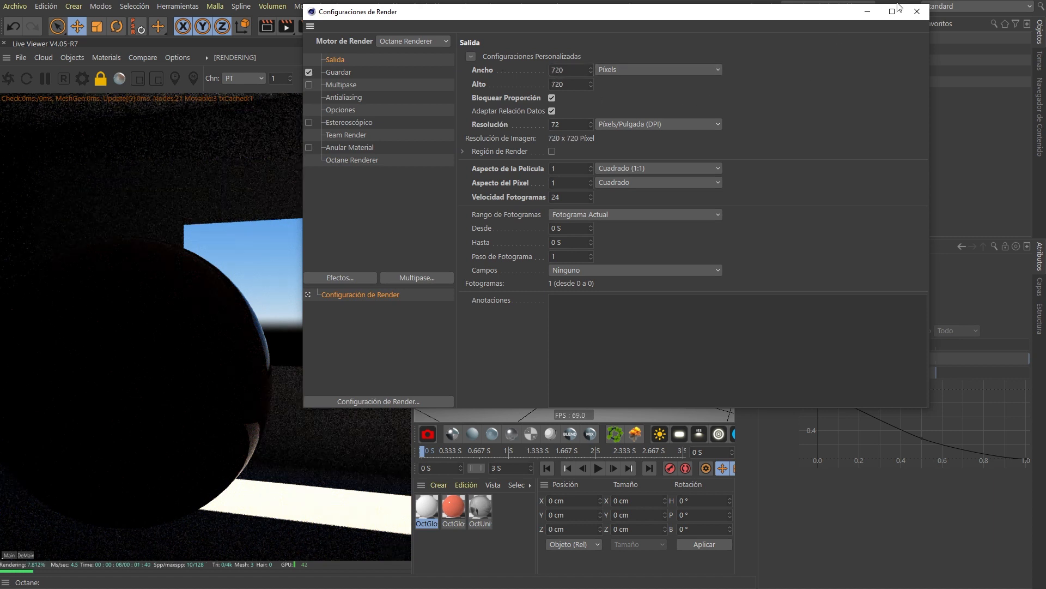
{"action": "left_click", "coordinate": [100, 79]}
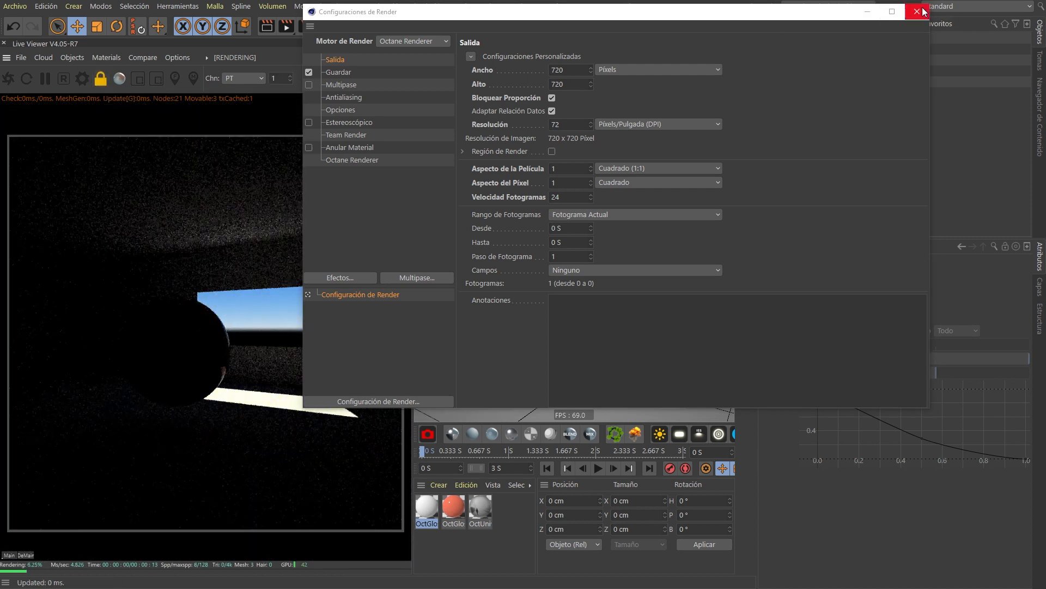
{"action": "left_click", "coordinate": [916, 12]}
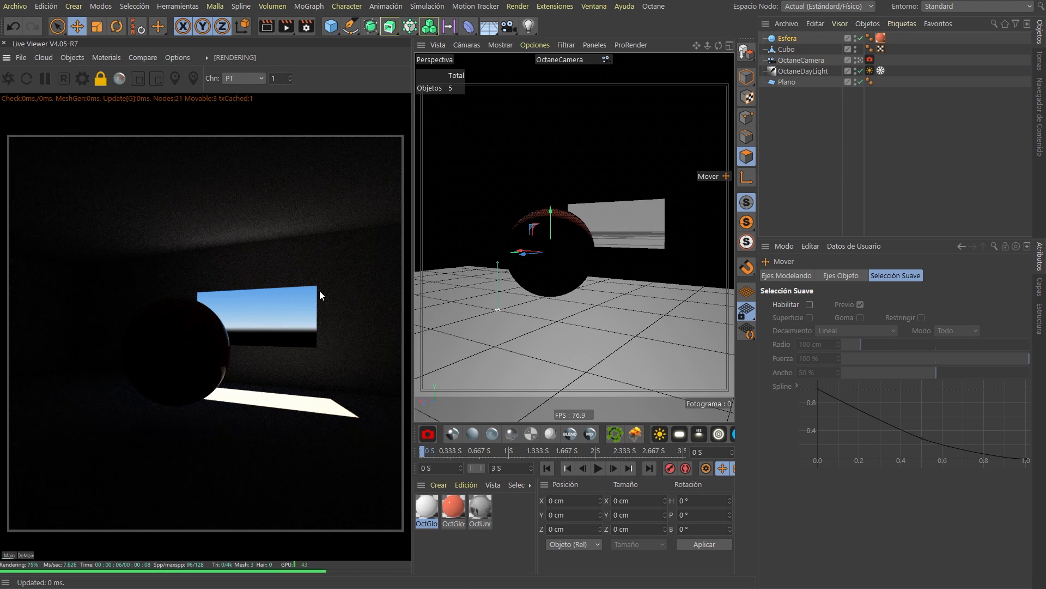
Assign the new white glossy material to the cube
{"action": "left_click", "coordinate": [428, 508]}
{"action": "left_click_drag", "start_coordinate": [432, 505], "coordinate": [815, 50]}
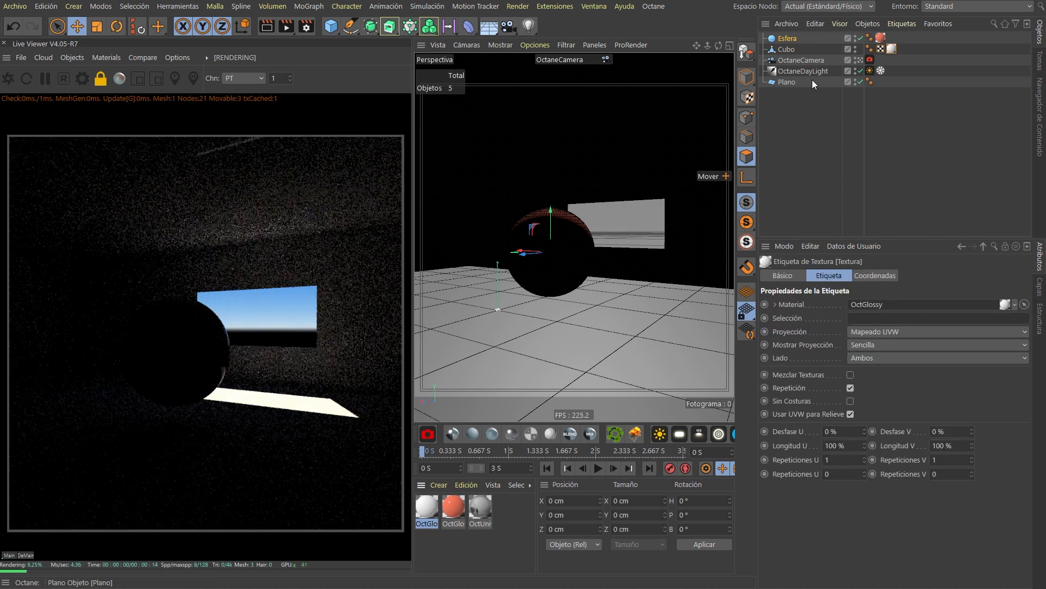
Copy the cube's white glossy material to the plane and raise the Octane camera's exposure to about 6.66
{"action": "left_click_drag", "start_coordinate": [892, 50], "coordinate": [890, 84], "text": "ctrl"}
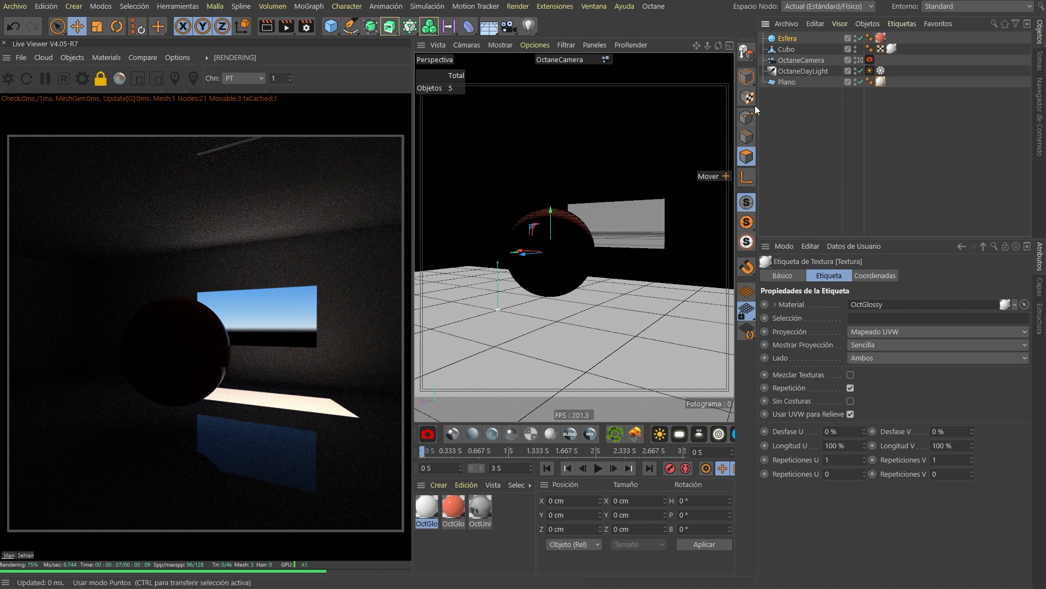
{"action": "left_click", "coordinate": [802, 60]}
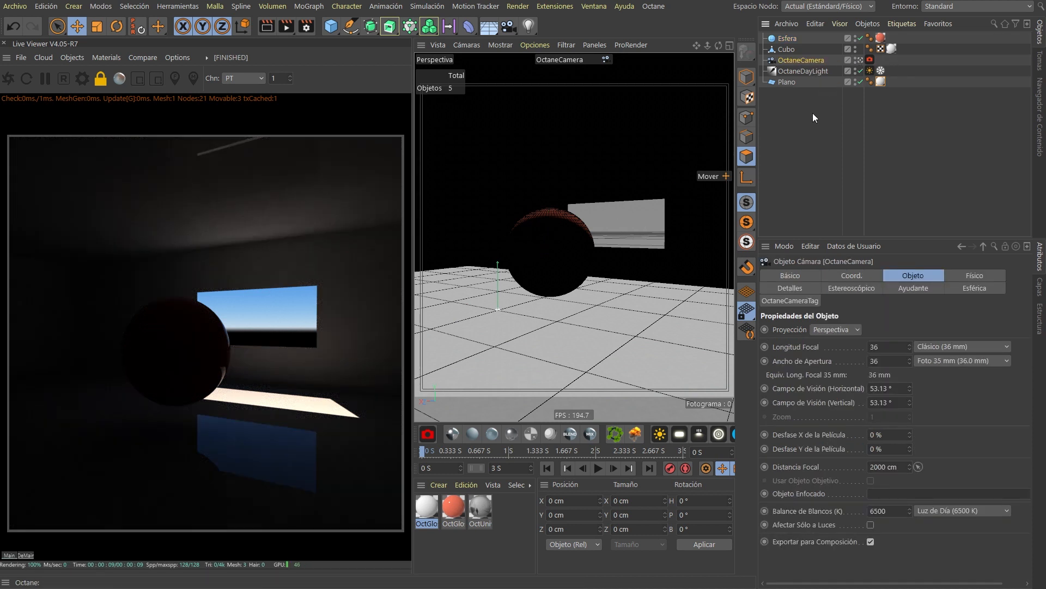
{"action": "left_click", "coordinate": [870, 60]}
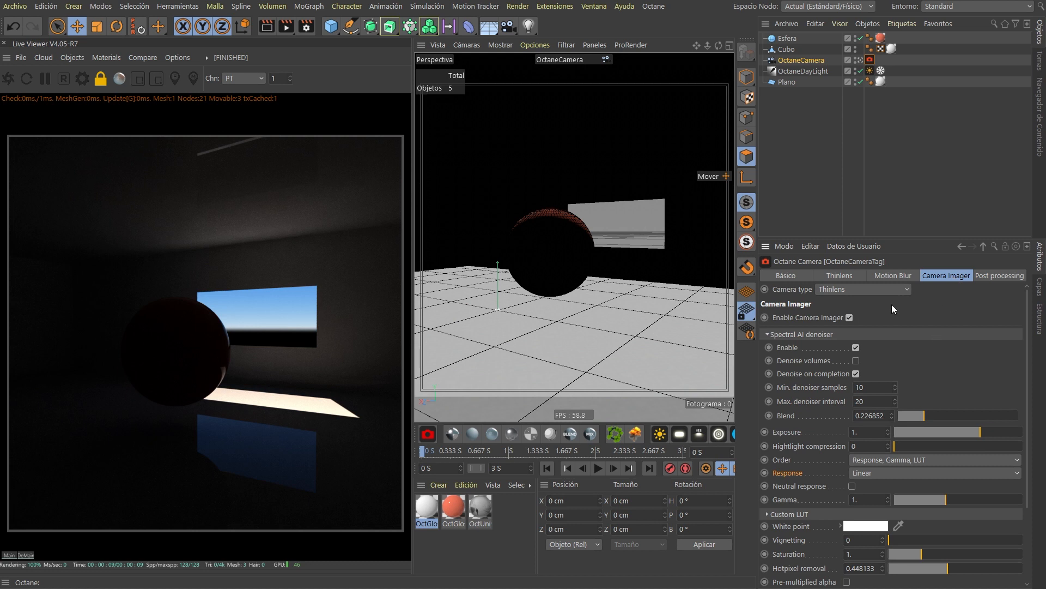
{"action": "left_click_drag", "start_coordinate": [975, 433], "coordinate": [1005, 435]}
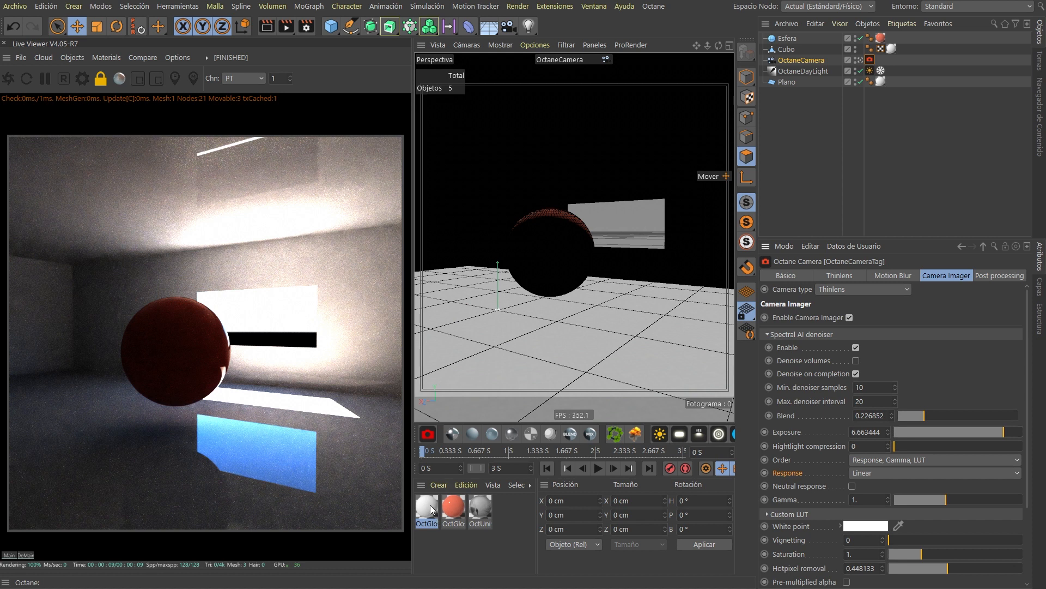
Set the pathtracing kernel's max samples to 32 and inspect the render around the sphere
{"action": "right_click_drag", "start_coordinate": [553, 242], "coordinate": [562, 241], "text": "alt"}
{"action": "left_click_drag", "start_coordinate": [562, 245], "coordinate": [593, 250], "text": "alt"}
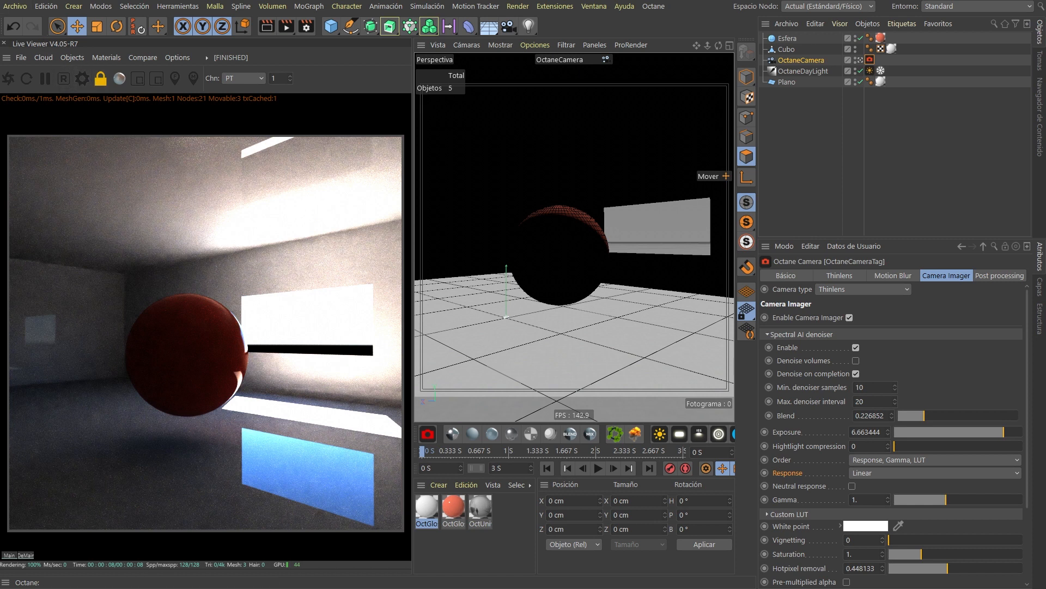
{"action": "left_click", "coordinate": [81, 79]}
{"action": "left_click_drag", "start_coordinate": [347, 91], "coordinate": [508, 111]}
{"action": "double_click", "coordinate": [336, 173]}
{"action": "type", "text": "32"}
{"action": "key", "text": "Return"}
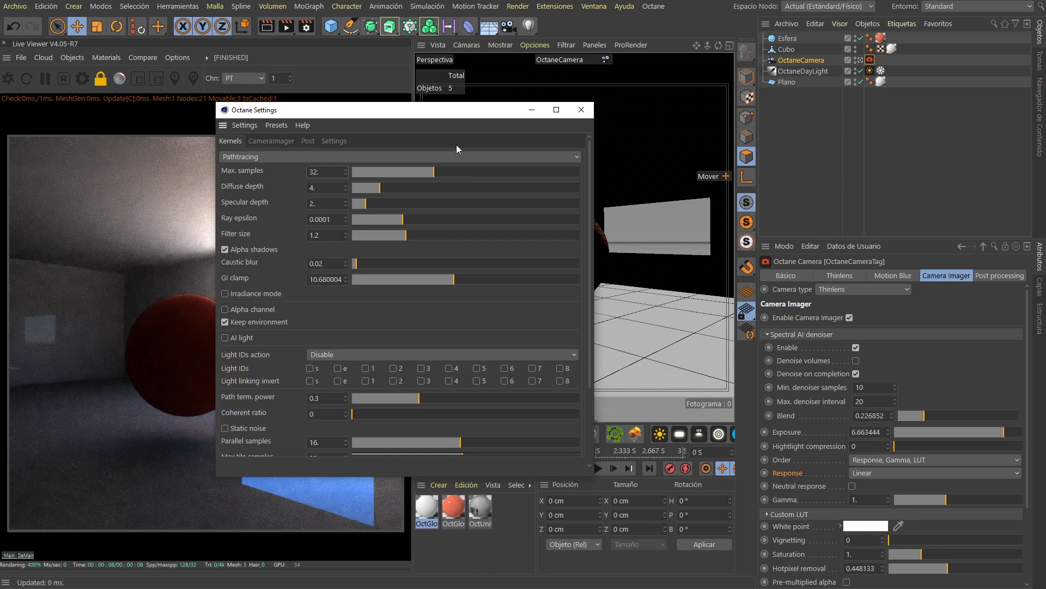
{"action": "left_click", "coordinate": [580, 110]}
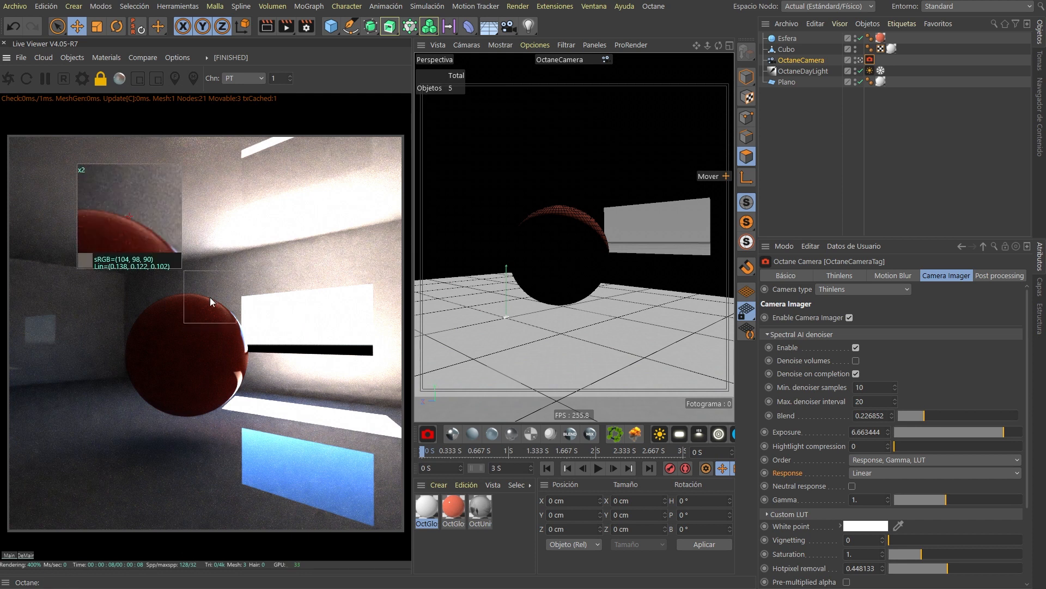
{"action": "scroll", "coordinate": [574, 230], "scroll_direction": "up", "scroll_amount": 2}
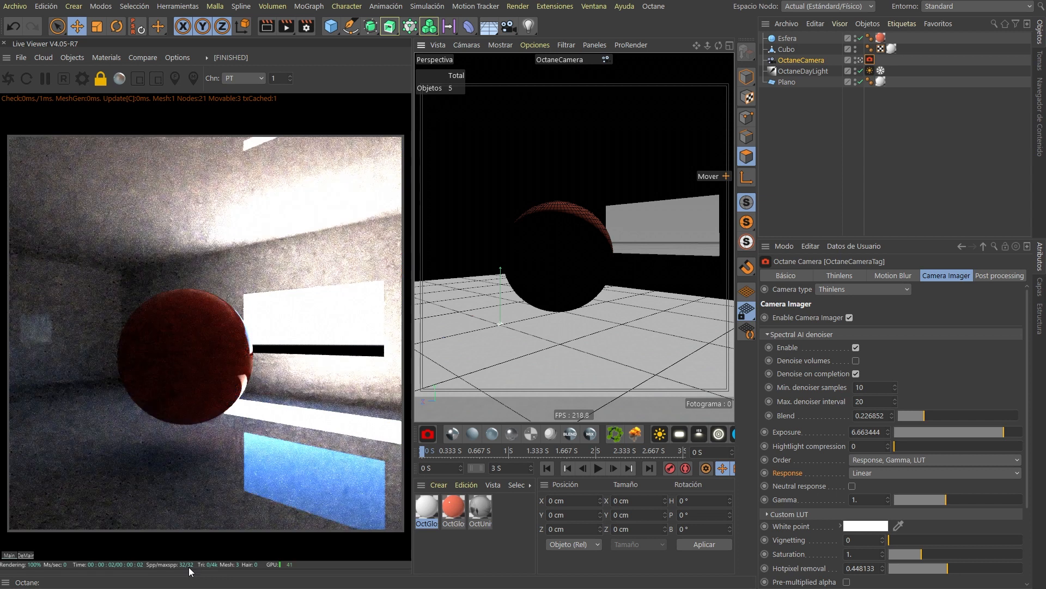
Display the denoised pass in the Live Viewer and set the pathtracing max samples to 256
{"action": "left_click", "coordinate": [28, 555]}
{"action": "left_click", "coordinate": [408, 25]}
{"action": "left_click_drag", "start_coordinate": [276, 89], "coordinate": [666, 123]}
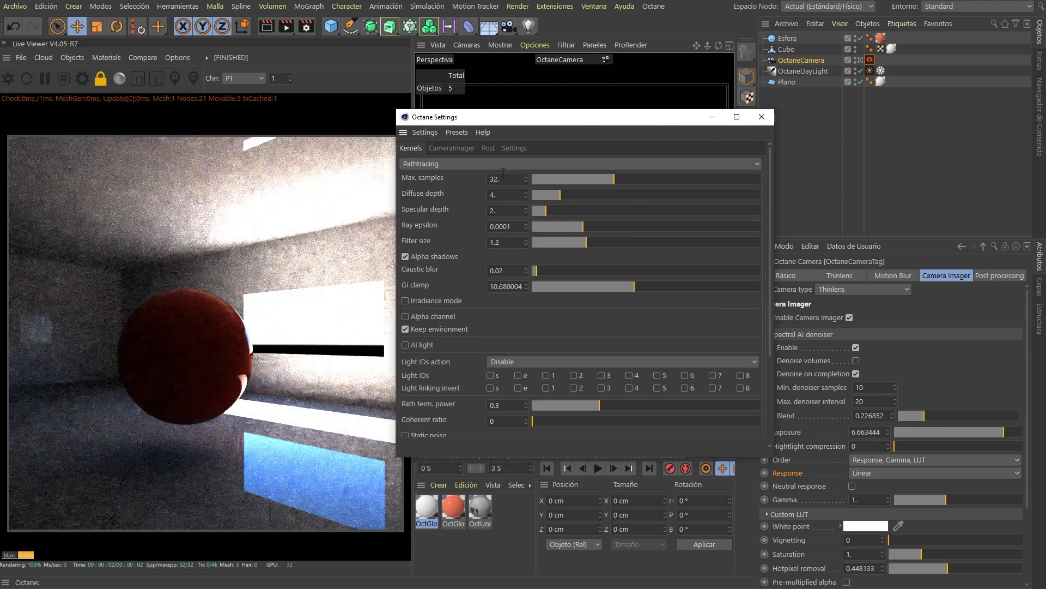
{"action": "left_click", "coordinate": [511, 184]}
{"action": "type", "text": "256"}
{"action": "key", "text": "Return"}
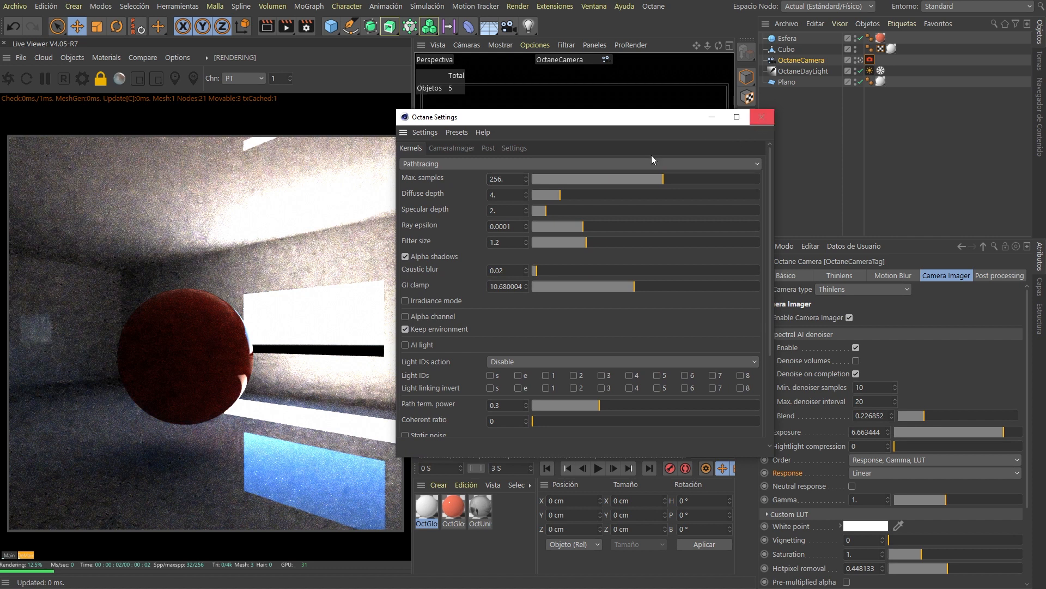
Set the kernel's diffuse depth and specular depth to 6 and lower the camera's exposure to about 3.32
{"action": "left_click", "coordinate": [500, 210]}
{"action": "type", "text": "4"}
{"action": "key", "text": "Return"}
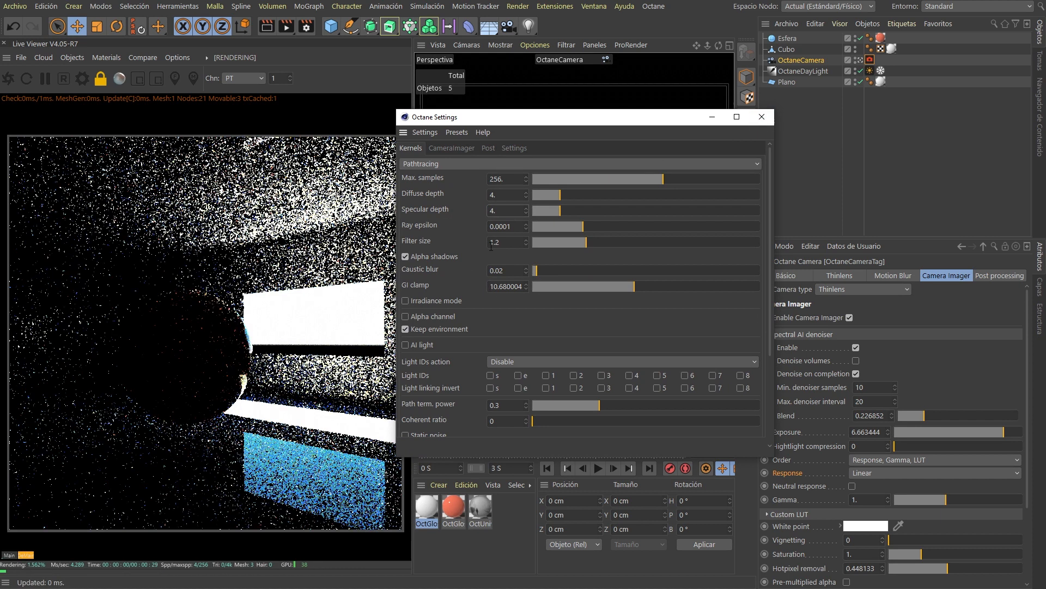
{"action": "left_click_drag", "start_coordinate": [497, 195], "coordinate": [472, 208]}
{"action": "type", "text": "6"}
{"action": "left_click", "coordinate": [499, 211]}
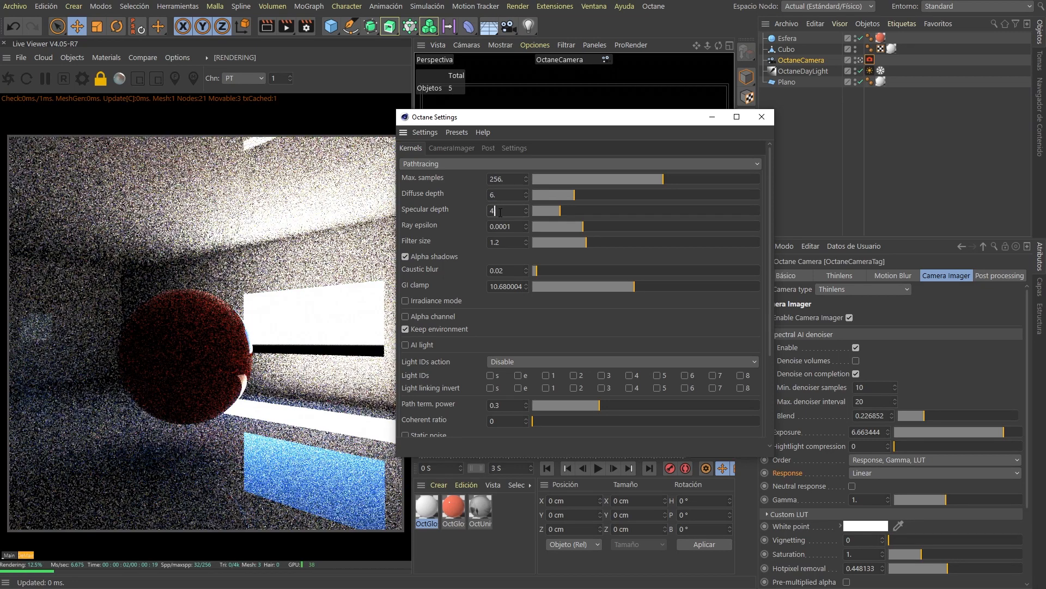
{"action": "type", "text": "6"}
{"action": "key", "text": "Return"}
{"action": "left_click", "coordinate": [761, 117]}
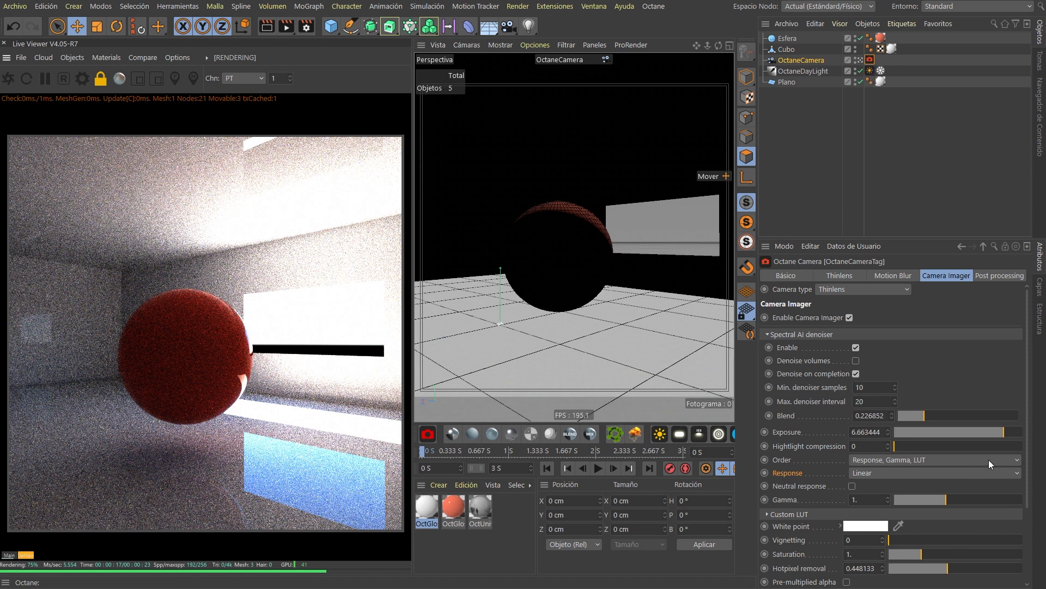
{"action": "mouse_move", "coordinate": [993, 430]}
{"action": "left_mouse_down"}
{"action": "mouse_move", "coordinate": [984, 433]}
{"action": "mouse_move", "coordinate": [996, 433]}
{"action": "left_mouse_up"}
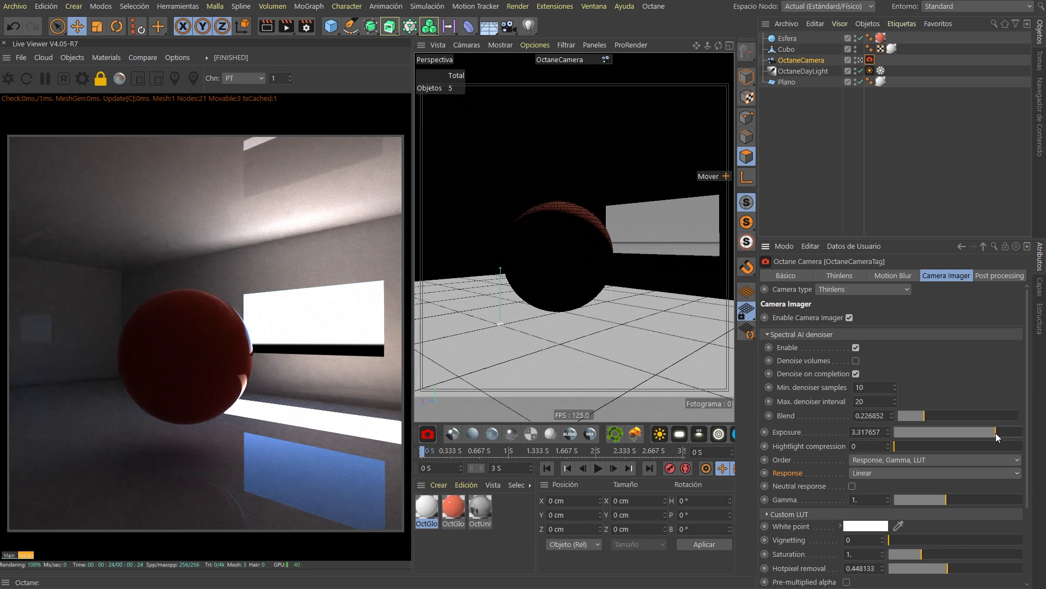
Add an Octane area light, raise it to the sphere's height, rotate it to a heading of 166° and move it beyond the sphere's left side
{"action": "left_click", "coordinate": [680, 433]}
{"action": "left_click", "coordinate": [795, 37]}
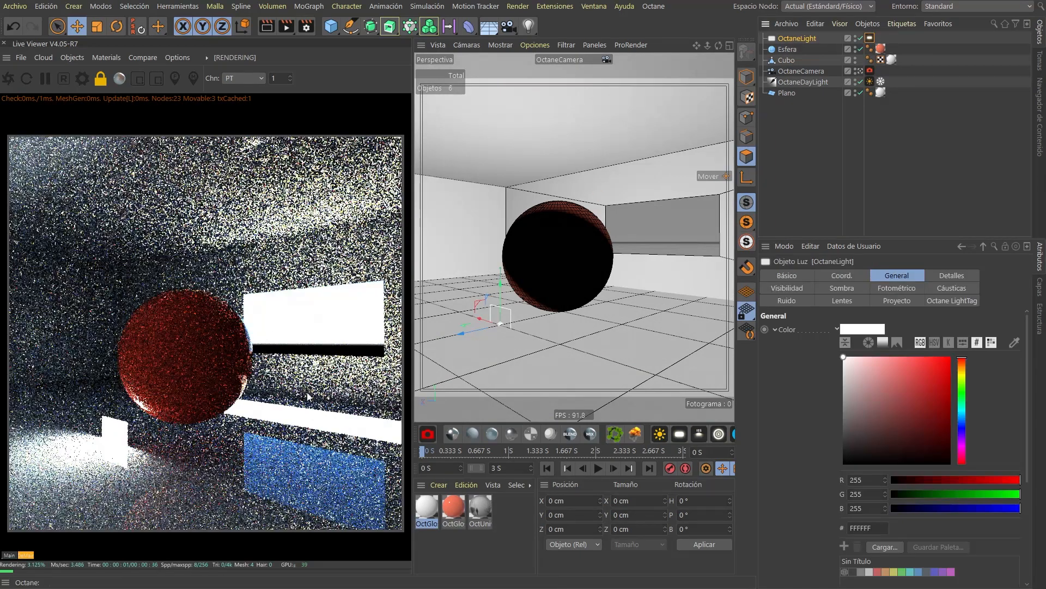
{"action": "key", "text": "e"}
{"action": "left_click_drag", "start_coordinate": [499, 285], "coordinate": [492, 224]}
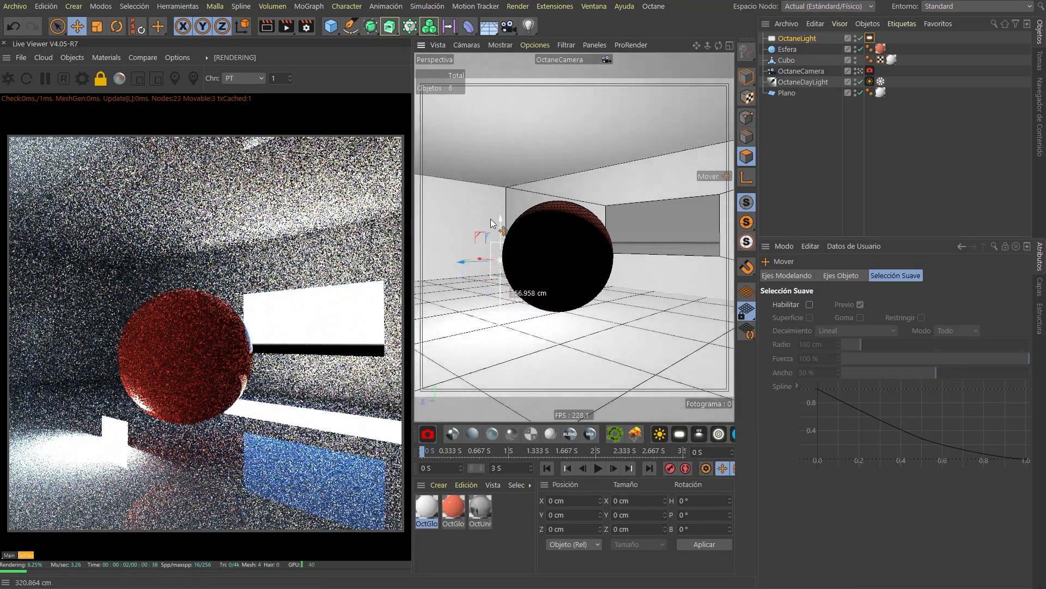
{"action": "left_click_drag", "start_coordinate": [461, 261], "coordinate": [648, 235]}
{"action": "key", "text": "r"}
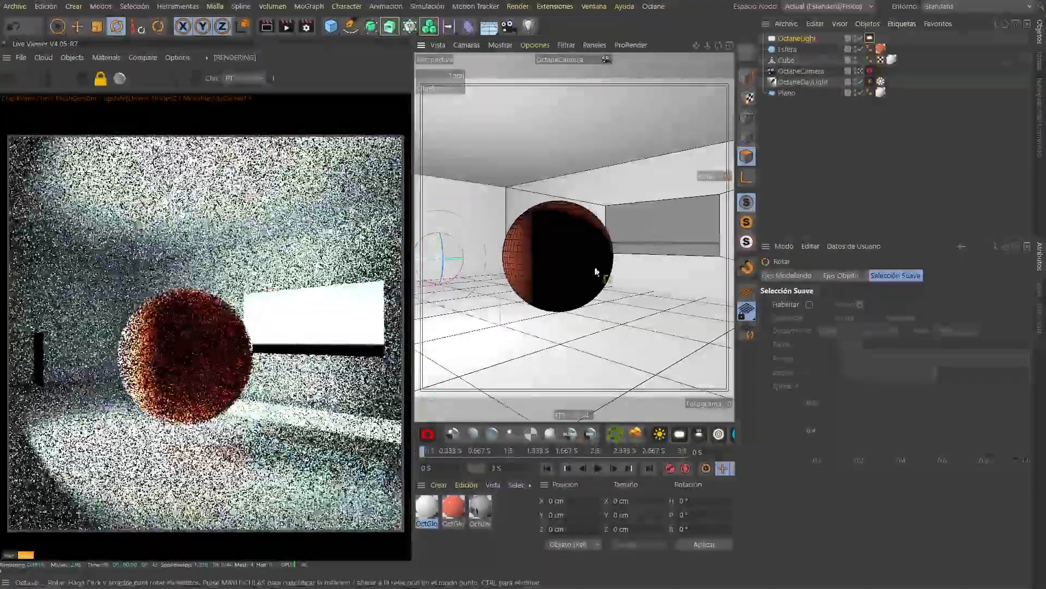
{"action": "key", "text": "e"}
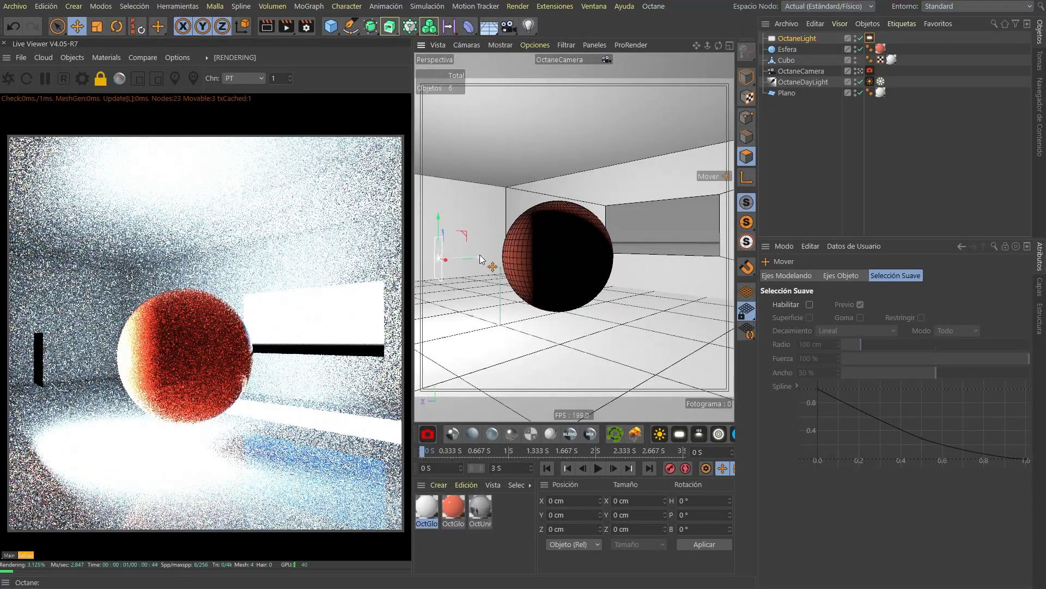
{"action": "left_click_drag", "start_coordinate": [480, 260], "coordinate": [406, 262]}
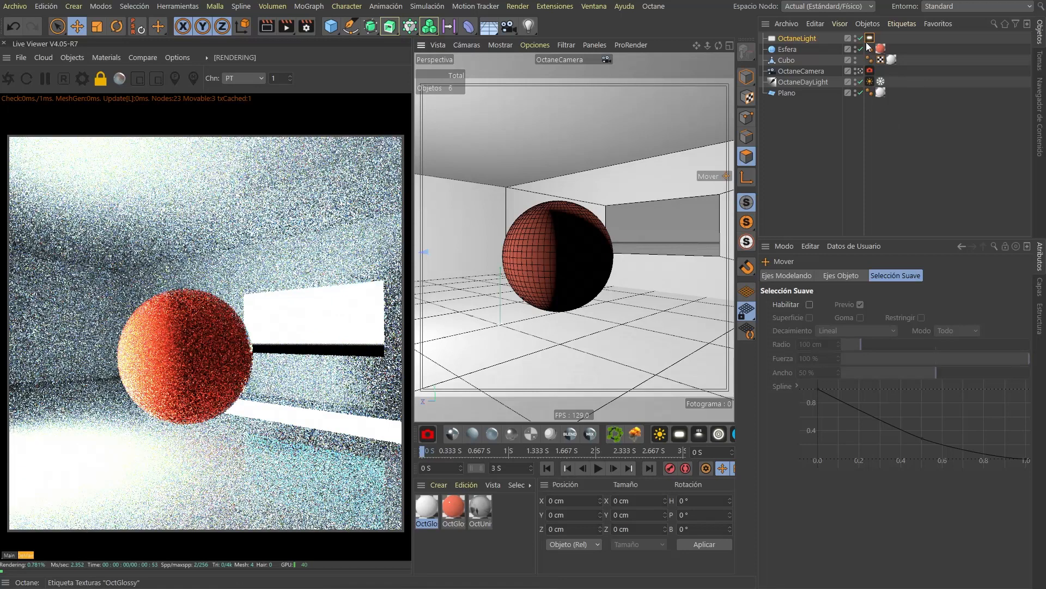
Try power values of 10 and 5 for the area light
{"action": "left_click", "coordinate": [868, 39]}
{"action": "double_click", "coordinate": [860, 305]}
{"action": "type", "text": "10"}
{"action": "key", "text": "Return"}
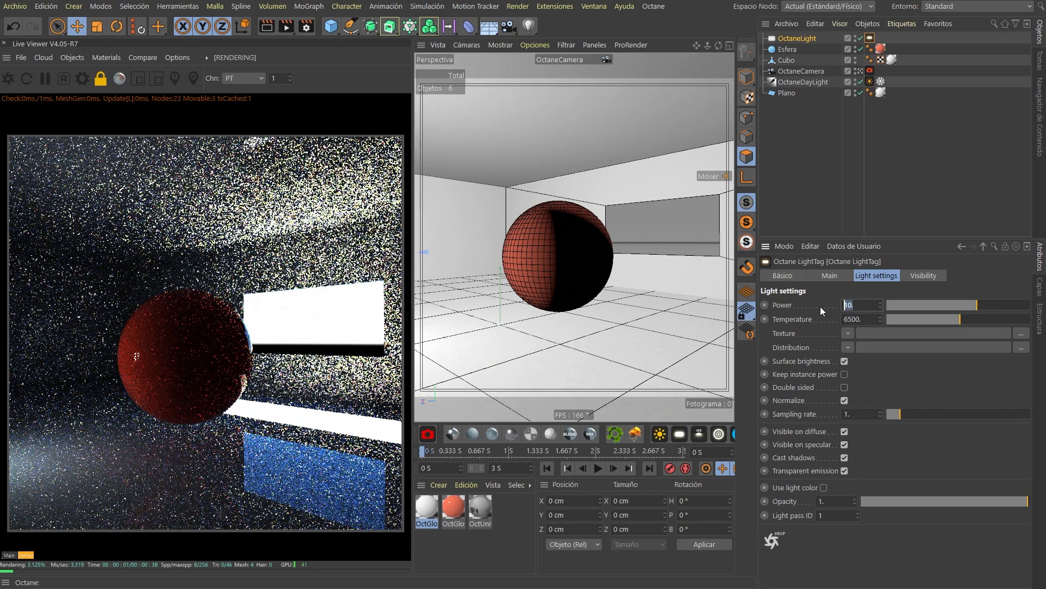
{"action": "type", "text": "5"}
{"action": "key", "text": "Return"}
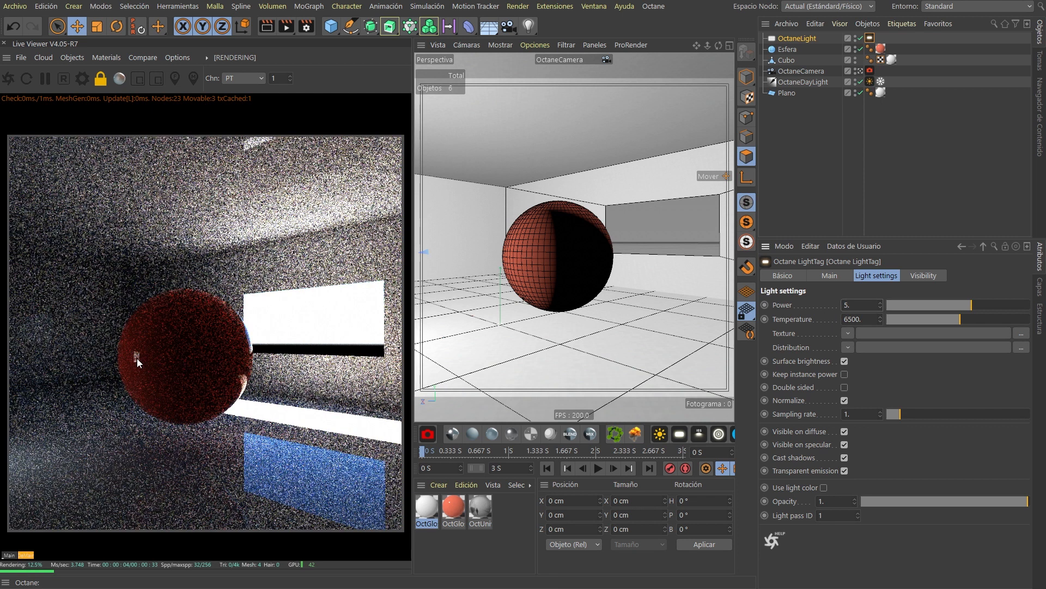
Scale up the area light in model mode
{"action": "left_click", "coordinate": [499, 294]}
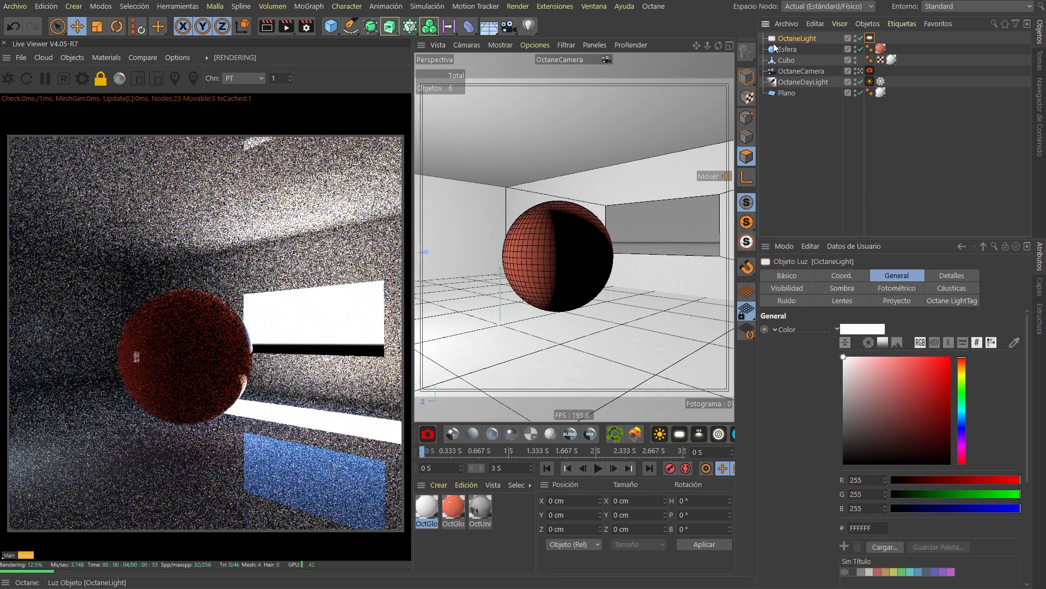
{"action": "key", "text": "t"}
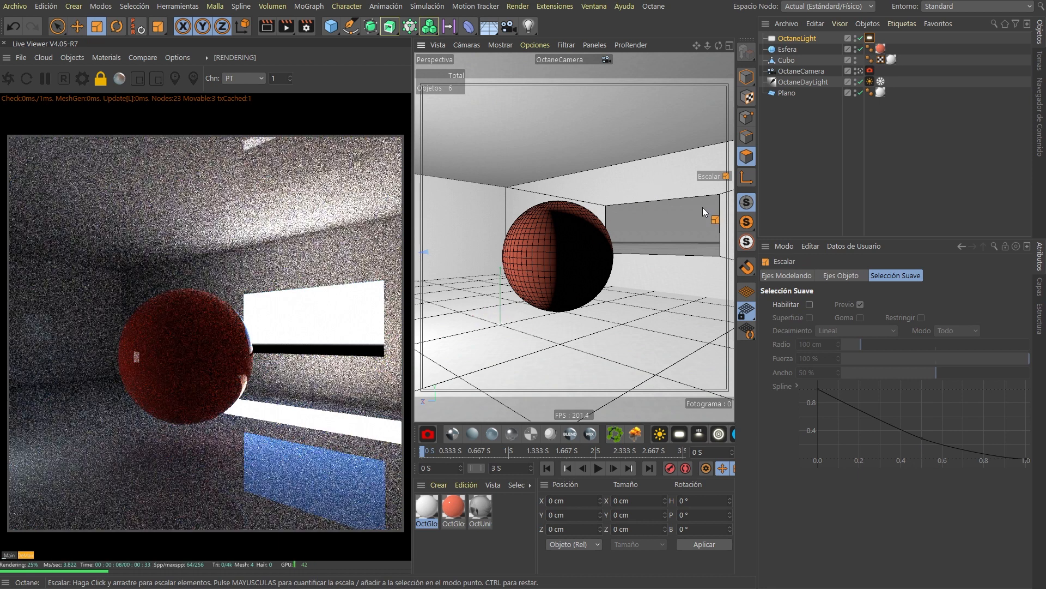
{"action": "left_click", "coordinate": [745, 76]}
{"action": "left_click_drag", "start_coordinate": [485, 321], "coordinate": [722, 256]}
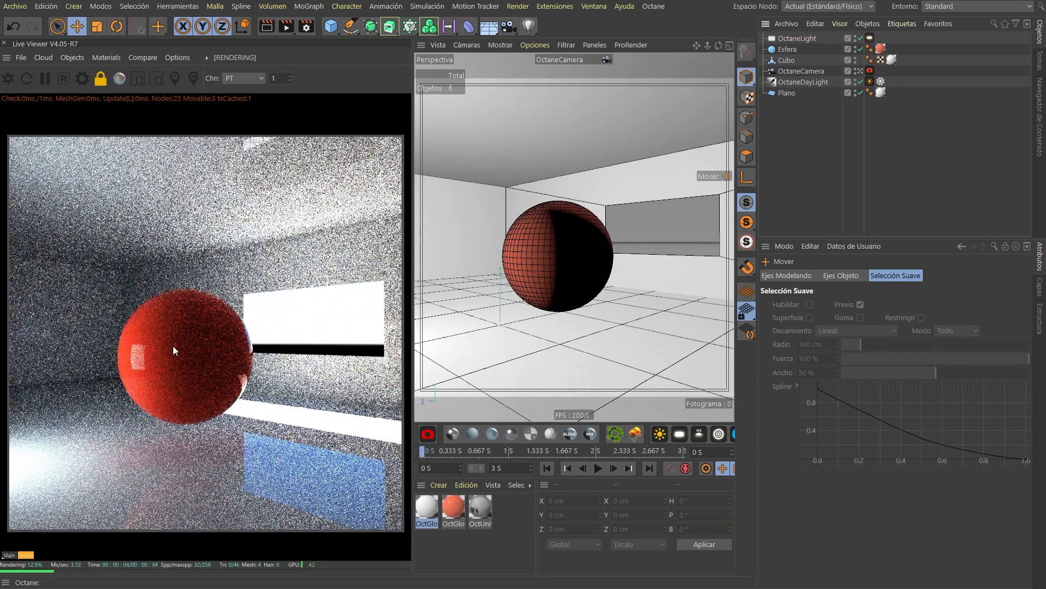
Try a power of 1 for the enlarged area light and set it to 2
{"action": "left_click", "coordinate": [797, 38]}
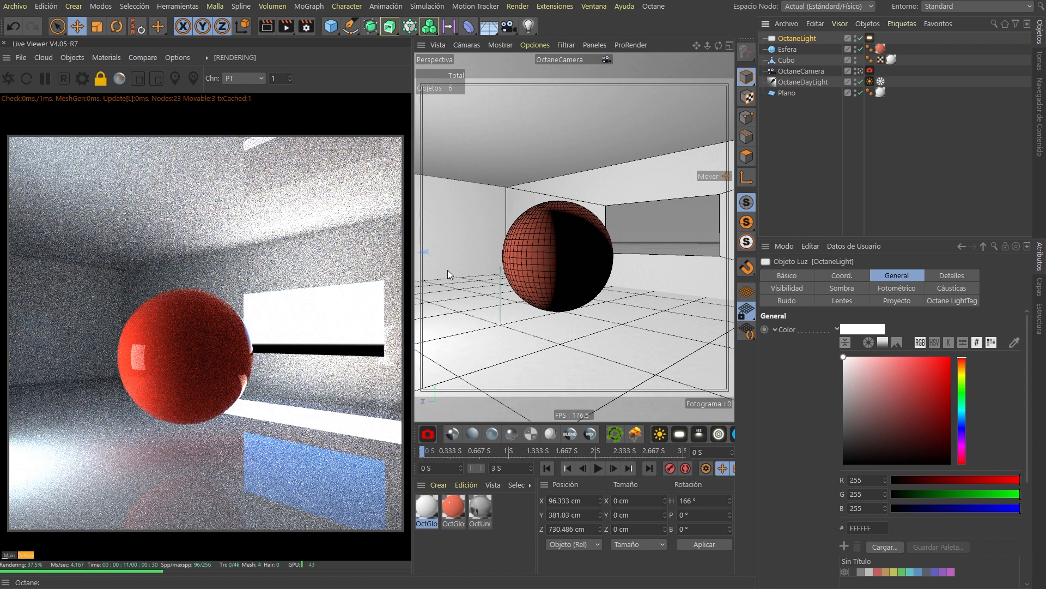
{"action": "left_click", "coordinate": [870, 38]}
{"action": "double_click", "coordinate": [851, 306]}
{"action": "type", "text": "1"}
{"action": "key", "text": "Return"}
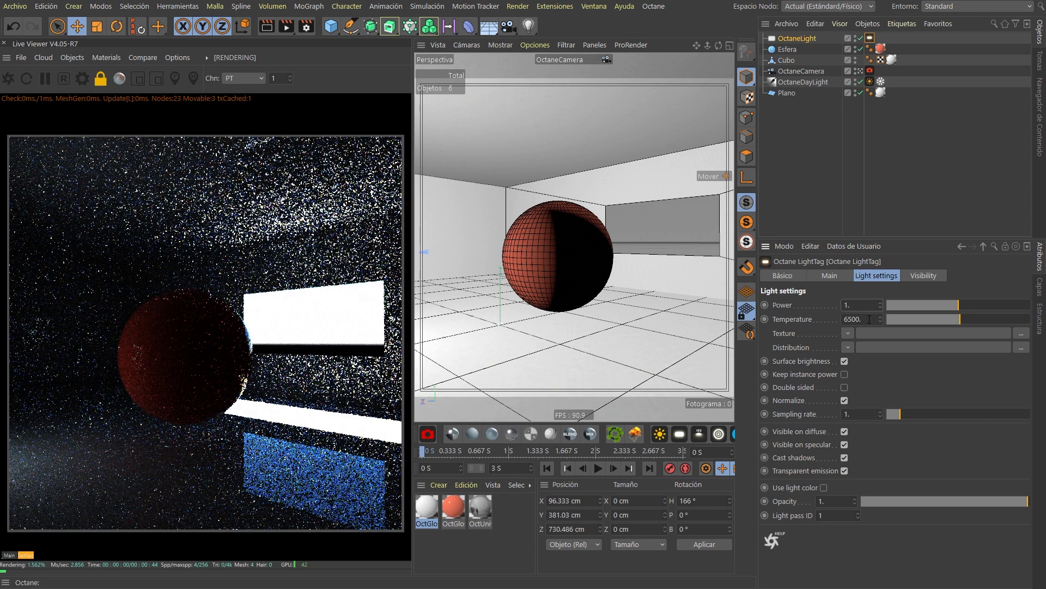
{"action": "double_click", "coordinate": [853, 305]}
{"action": "type", "text": "2"}
{"action": "key", "text": "Return"}
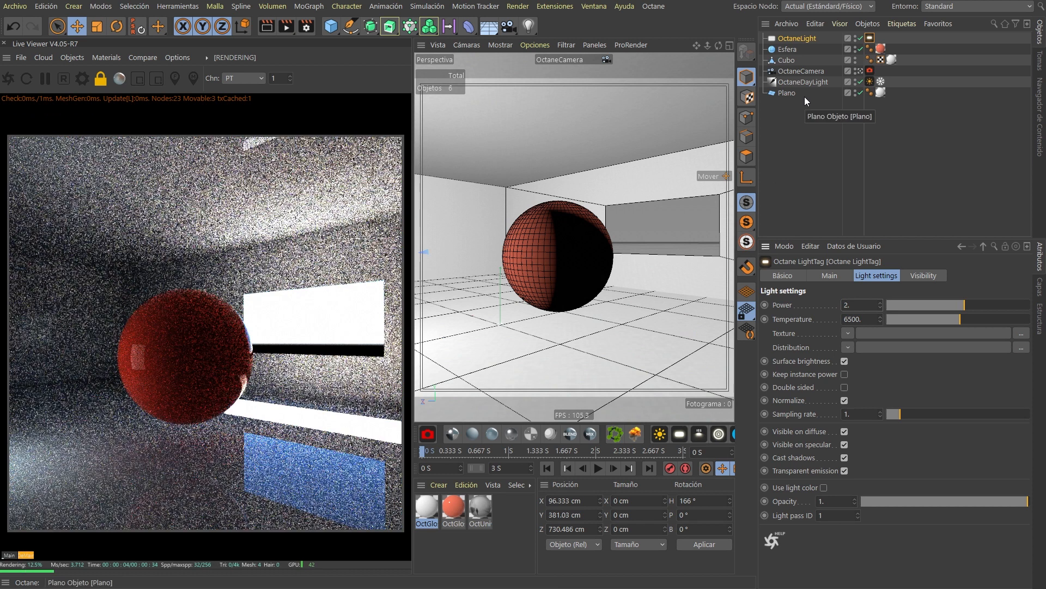
Try warm and cool colour temperatures on the area light and set its temperature to about 5295
{"action": "left_click", "coordinate": [869, 71]}
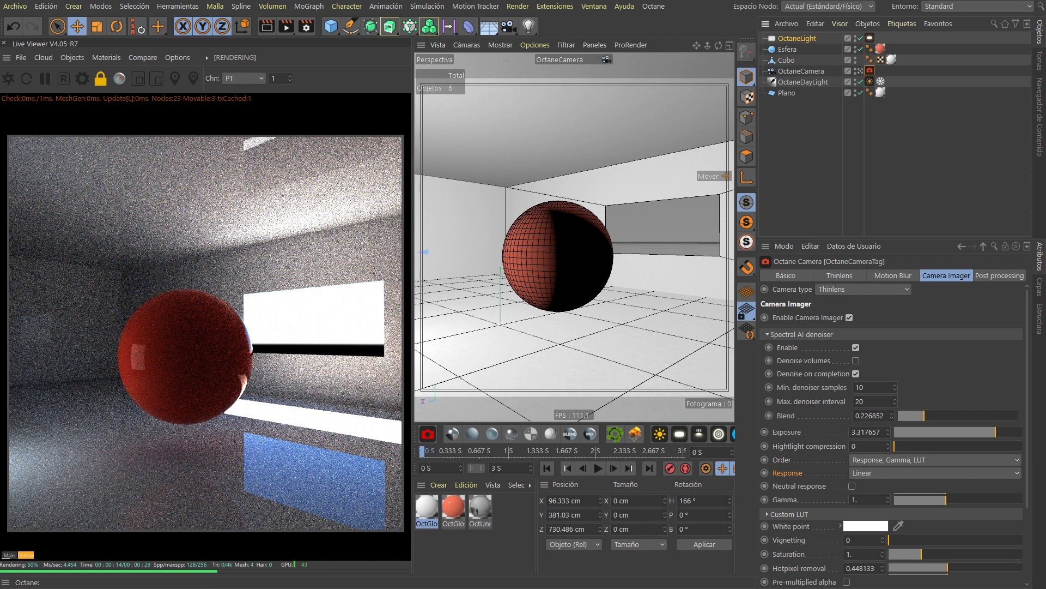
{"action": "left_click", "coordinate": [870, 38]}
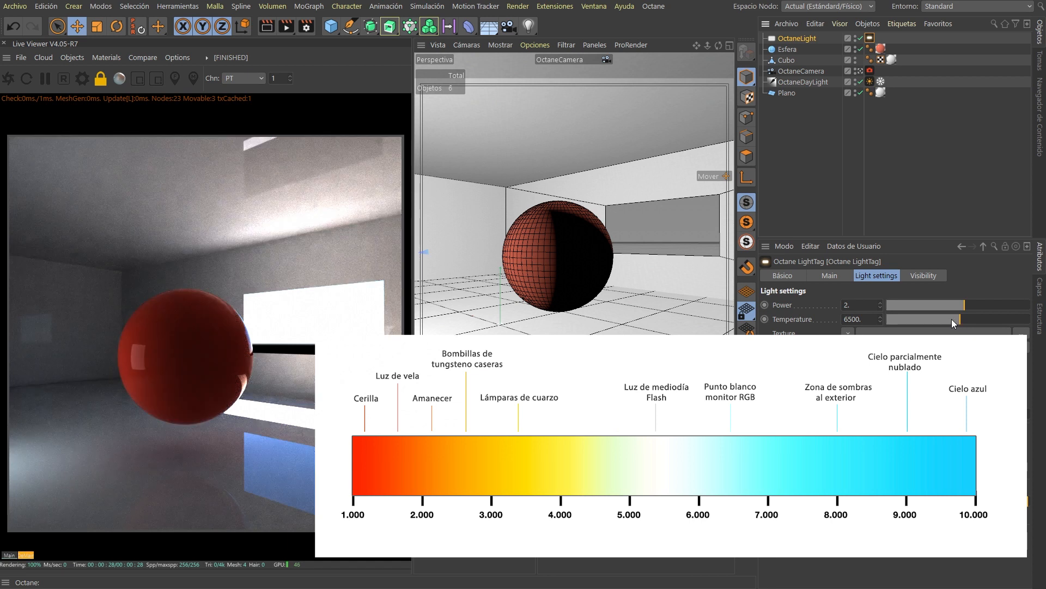
{"action": "left_click", "coordinate": [928, 321]}
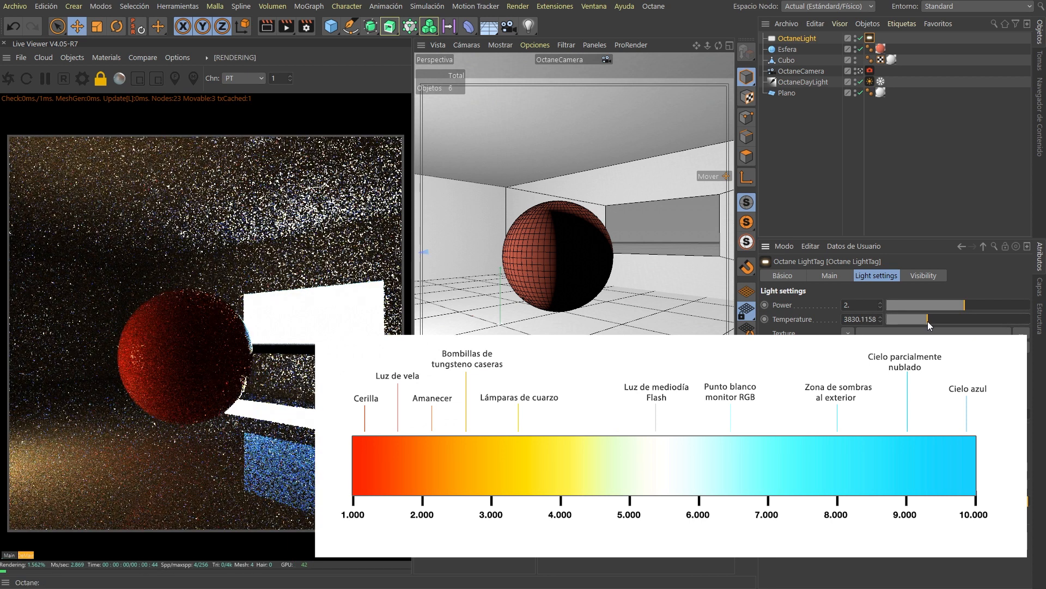
{"action": "left_click", "coordinate": [901, 321]}
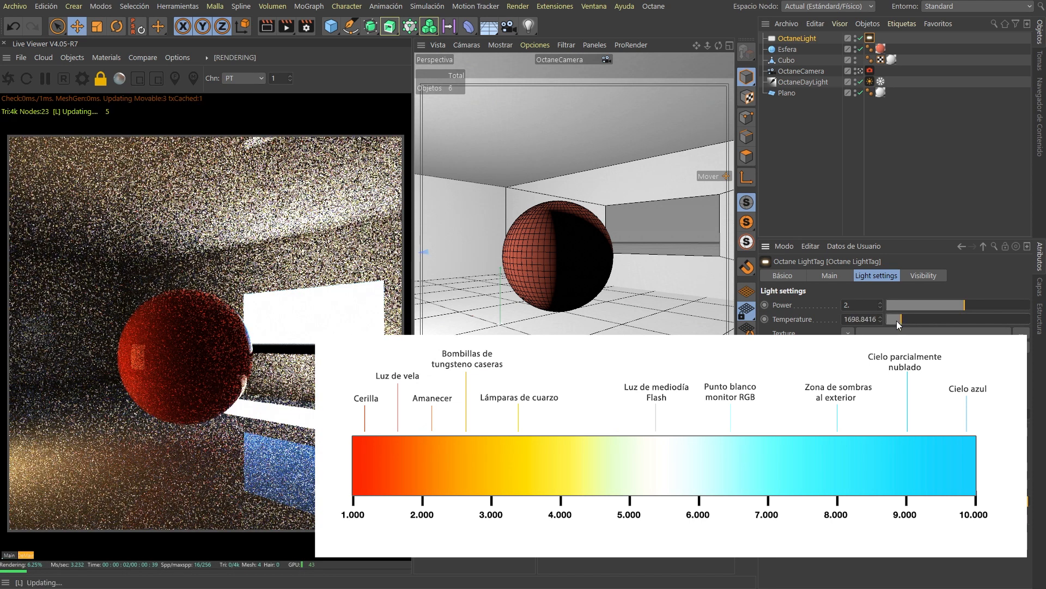
{"action": "left_click_drag", "start_coordinate": [914, 319], "coordinate": [951, 317]}
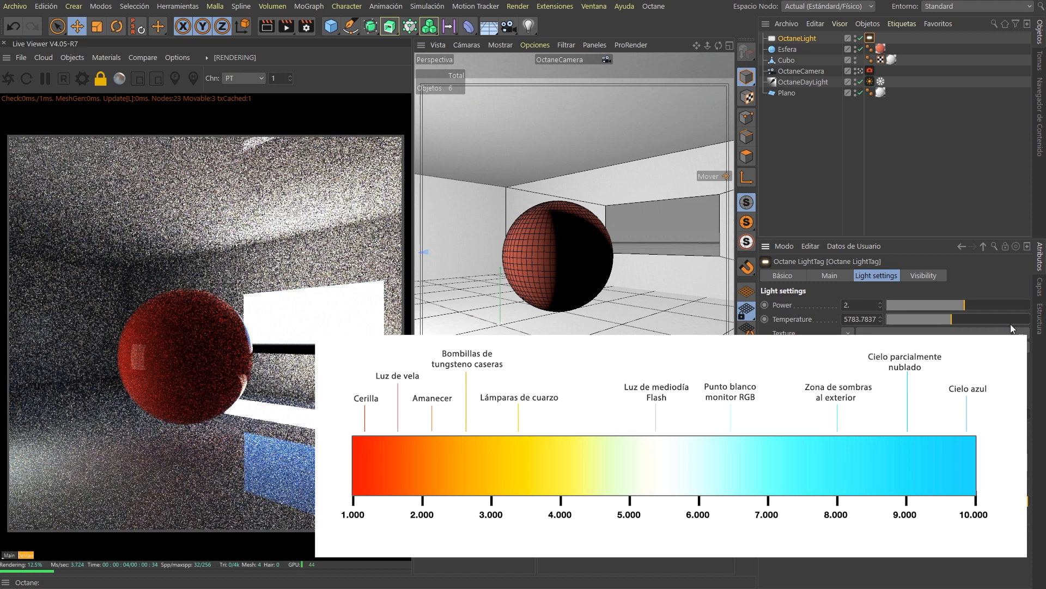
{"action": "mouse_move", "coordinate": [976, 319]}
{"action": "left_mouse_down"}
{"action": "mouse_move", "coordinate": [1010, 317]}
{"action": "mouse_move", "coordinate": [979, 318]}
{"action": "left_mouse_up"}
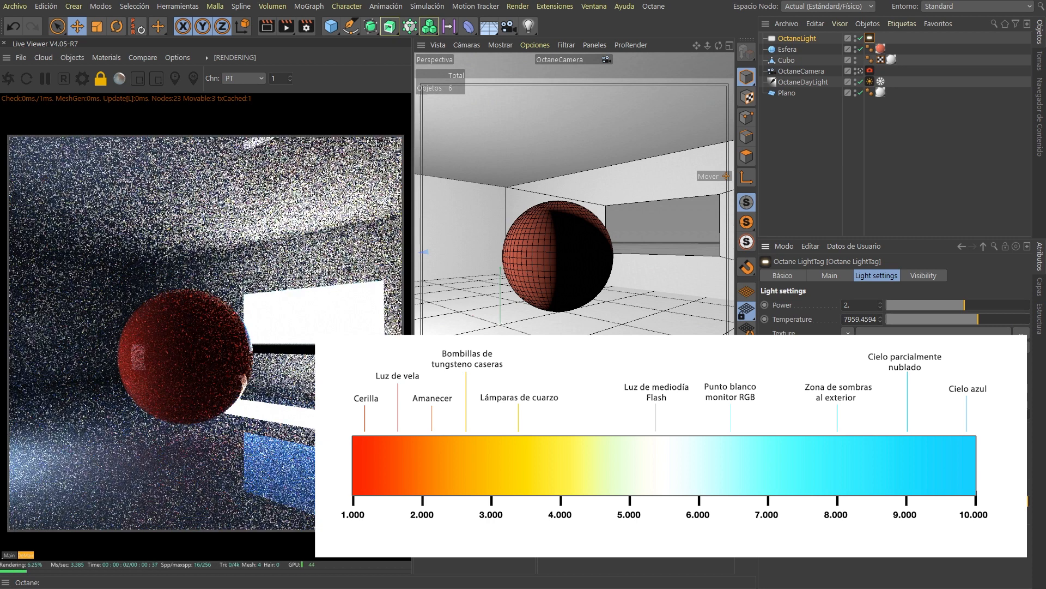
{"action": "left_click_drag", "start_coordinate": [979, 319], "coordinate": [969, 320]}
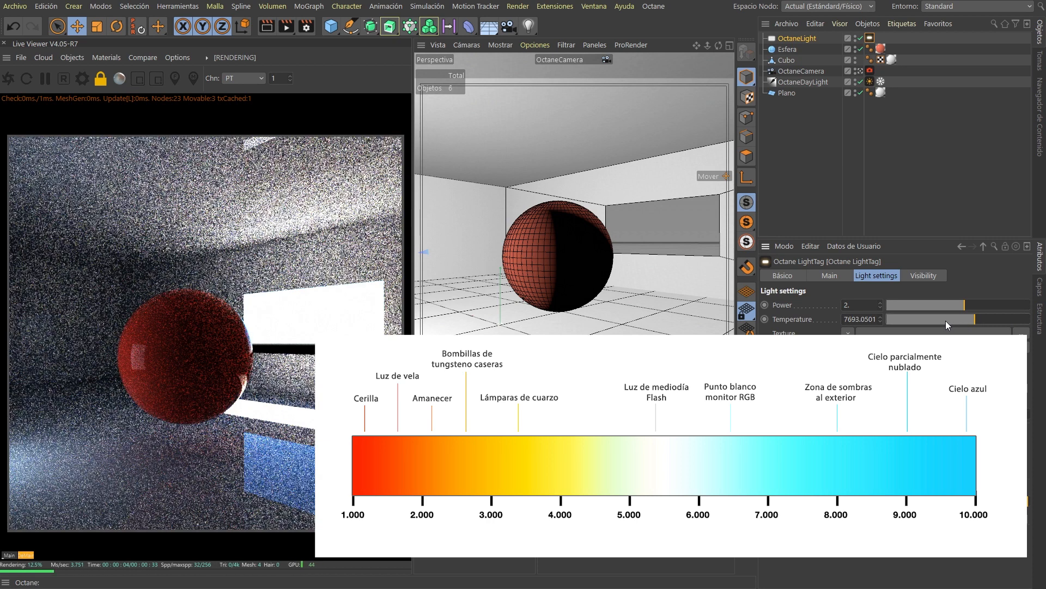
{"action": "left_click", "coordinate": [946, 320]}
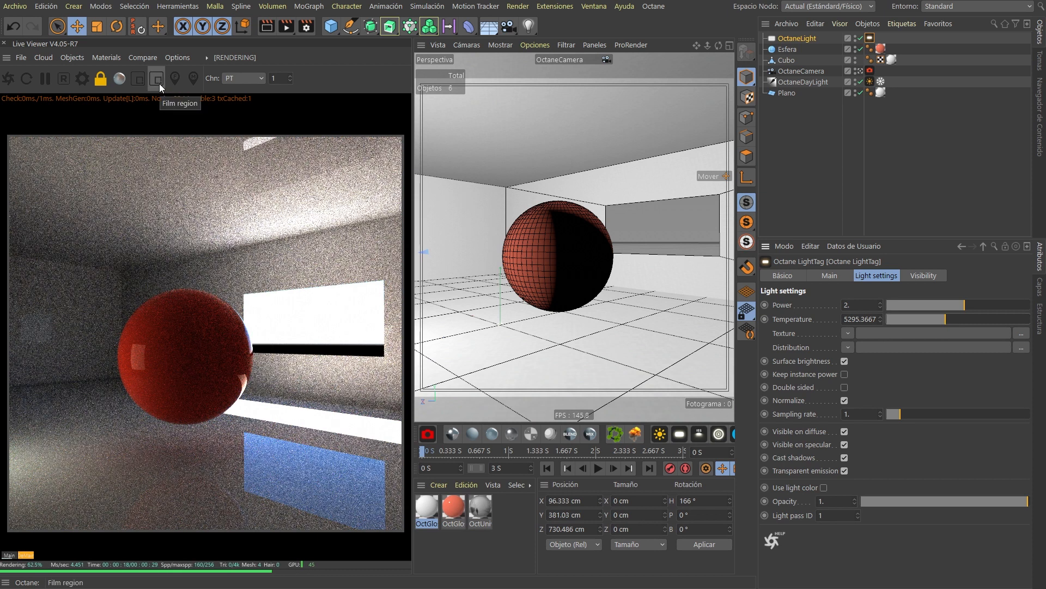
Define a render region enclosing the red sphere in the Live Viewer
{"action": "left_click", "coordinate": [138, 81]}
{"action": "left_click_drag", "start_coordinate": [110, 281], "coordinate": [267, 438]}
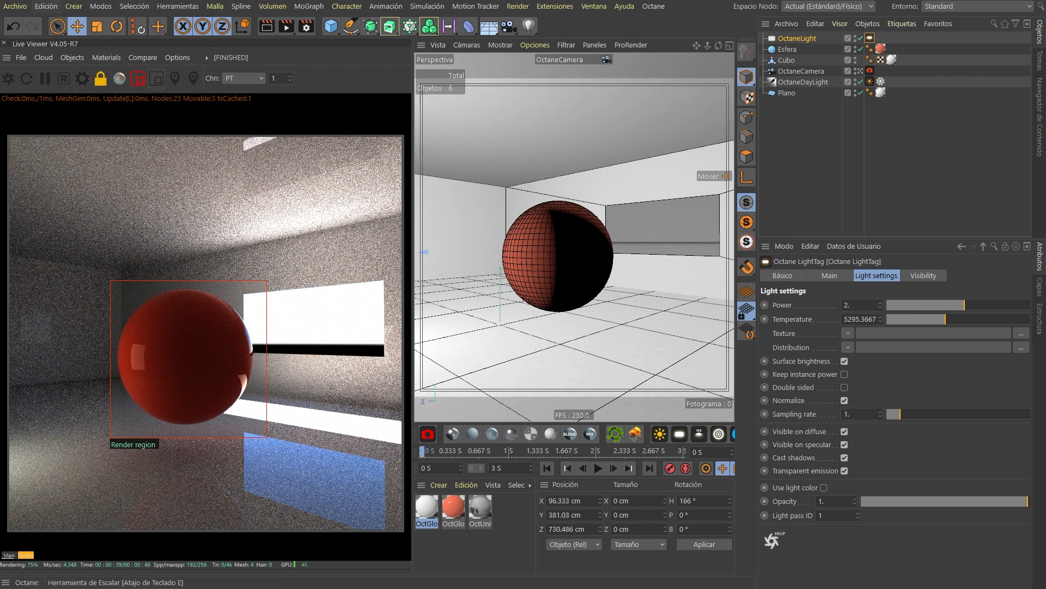
Set the Pathtracing kernel's max samples to 512 in the Octane settings and close them
{"action": "left_click", "coordinate": [82, 78]}
{"action": "left_click_drag", "start_coordinate": [397, 109], "coordinate": [588, 156]}
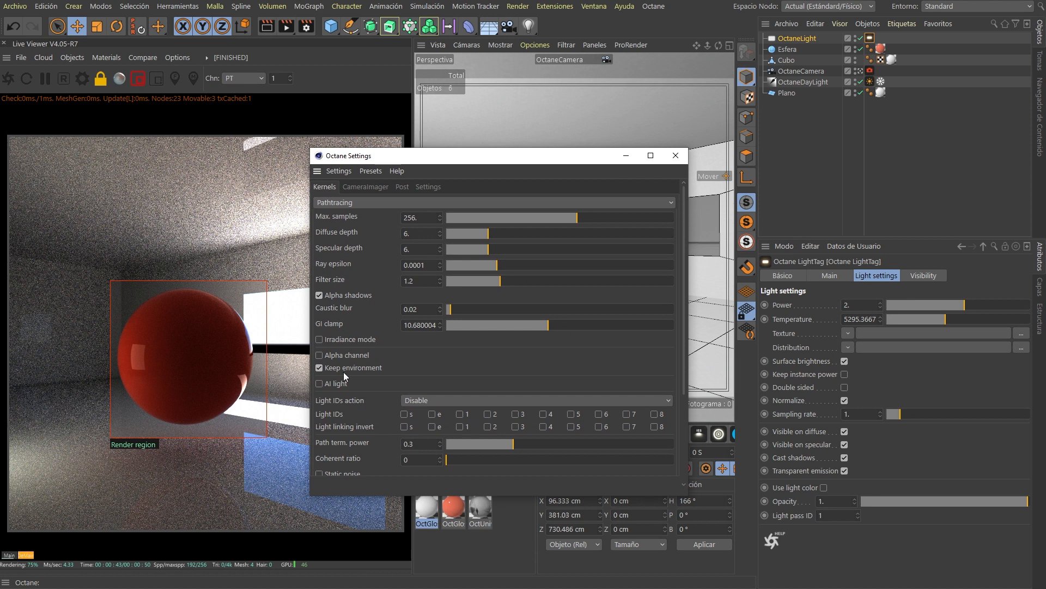
{"action": "left_click", "coordinate": [417, 218]}
{"action": "type", "text": "542"}
{"action": "key", "text": "Return"}
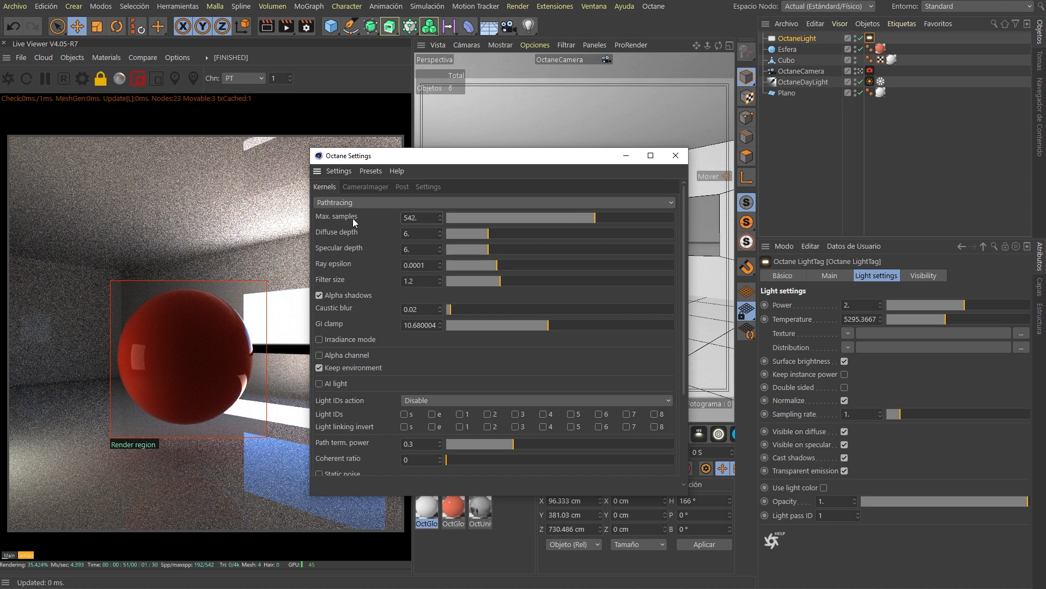
{"action": "left_click_drag", "start_coordinate": [424, 218], "coordinate": [374, 217]}
{"action": "type", "text": "512"}
{"action": "key", "text": "Return"}
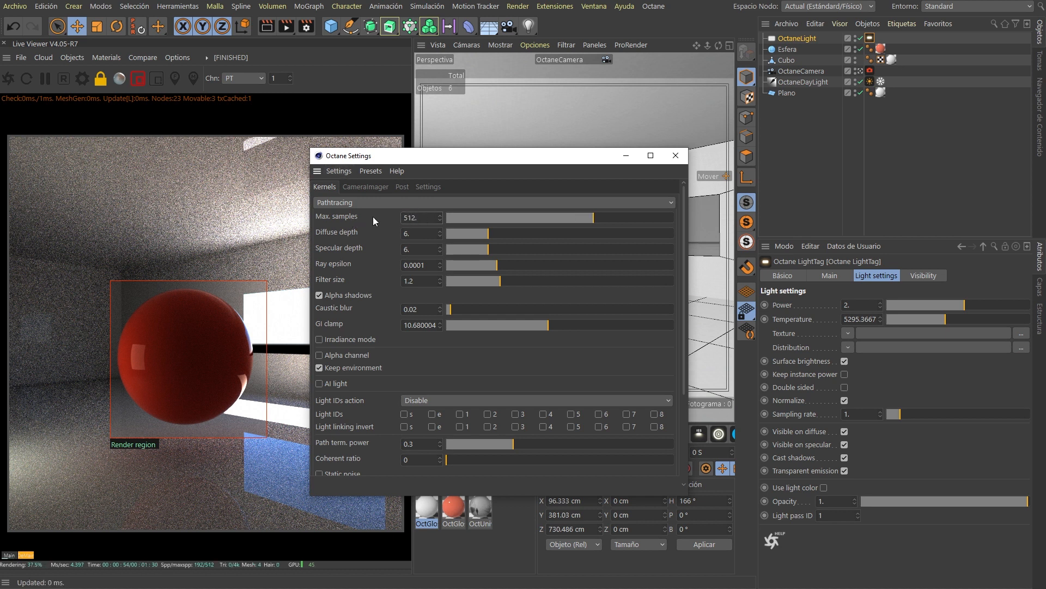
{"action": "left_click", "coordinate": [82, 76]}
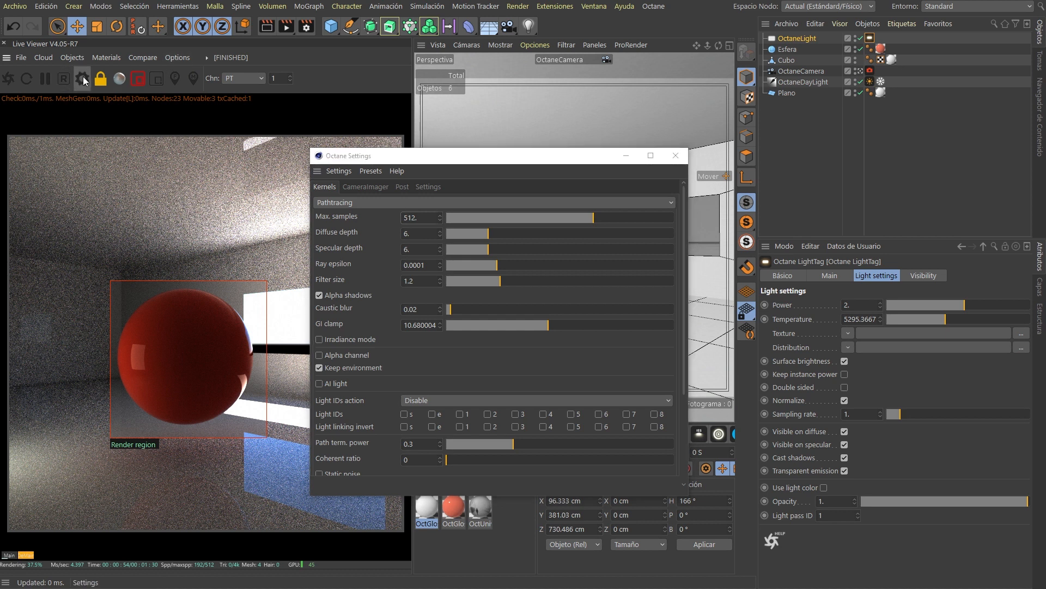
{"action": "left_click", "coordinate": [675, 158]}
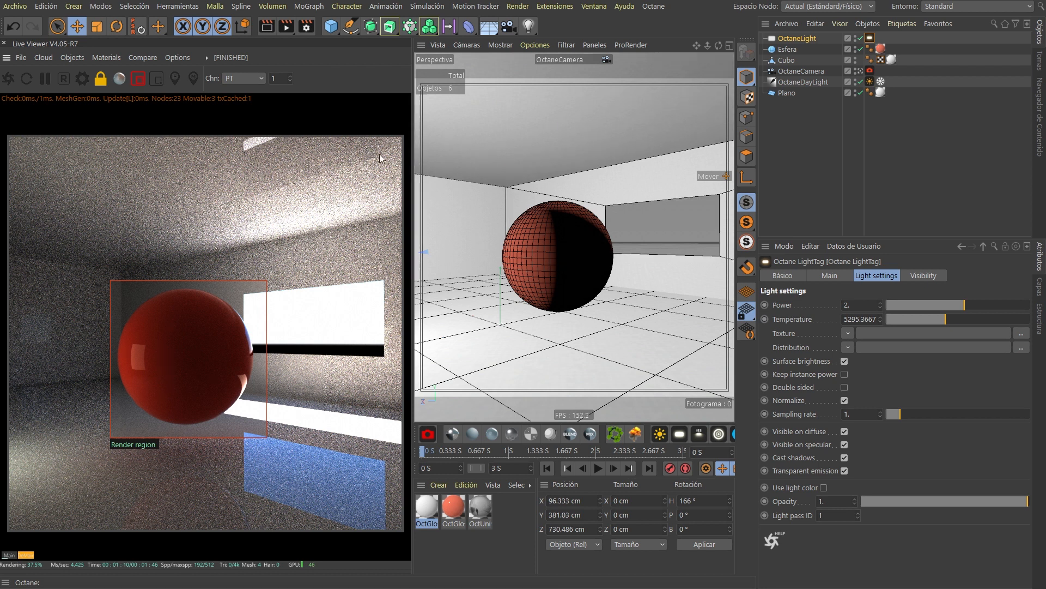
Narrow the Live Viewer to give the perspective viewport more width
{"action": "left_click_drag", "start_coordinate": [413, 157], "coordinate": [324, 149]}
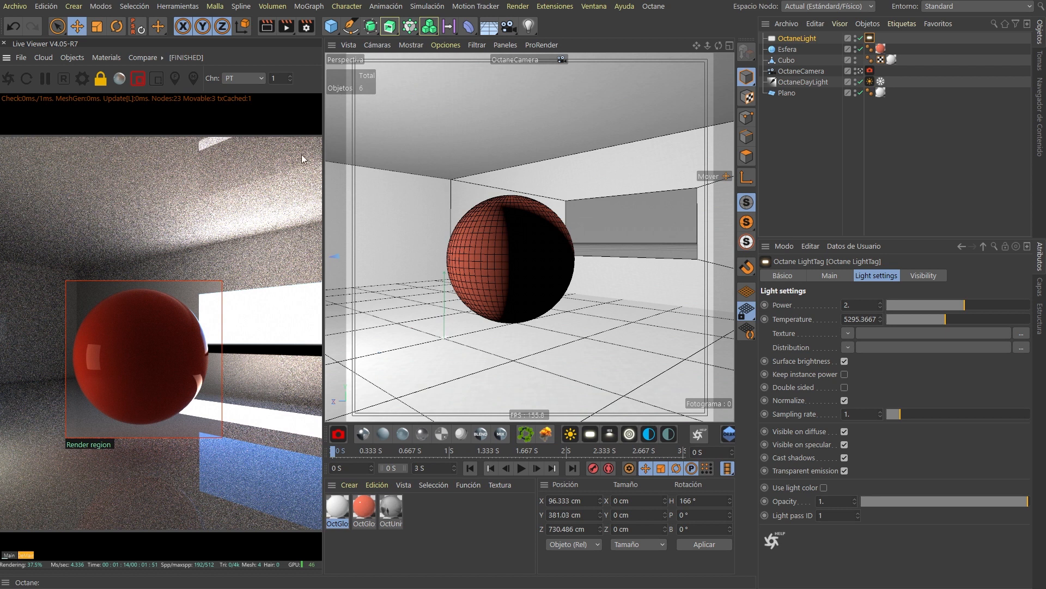